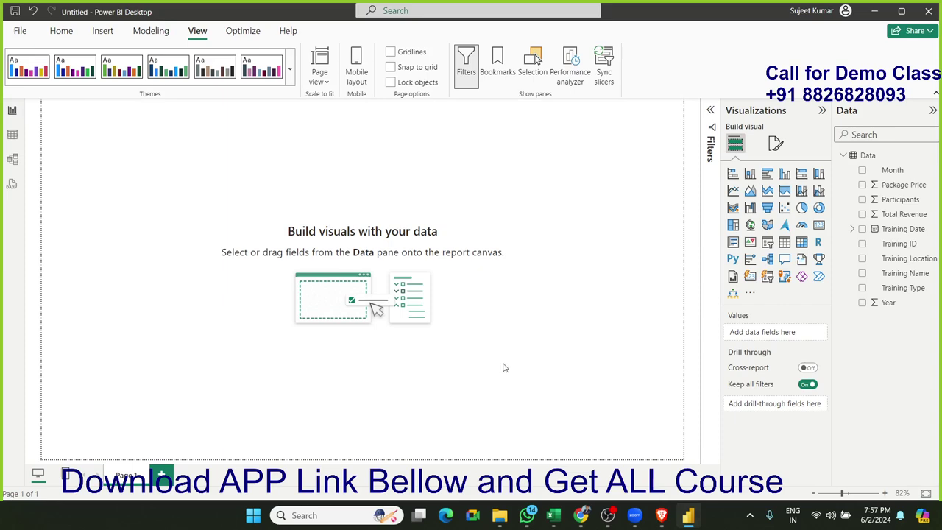
Check the Data table's rows in Table view, then bring up the Power BI course page in Chrome.
{"action": "left_click", "coordinate": [14, 135]}
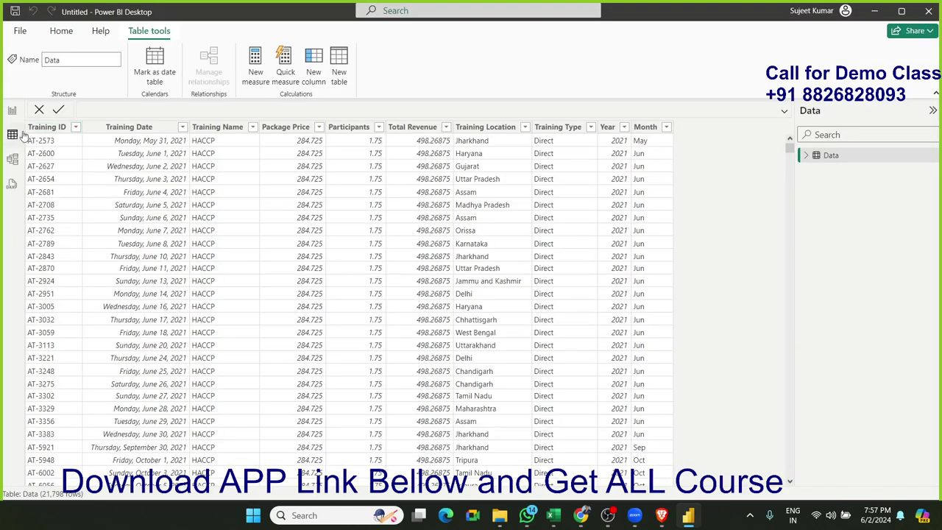
{"action": "left_click", "coordinate": [11, 110]}
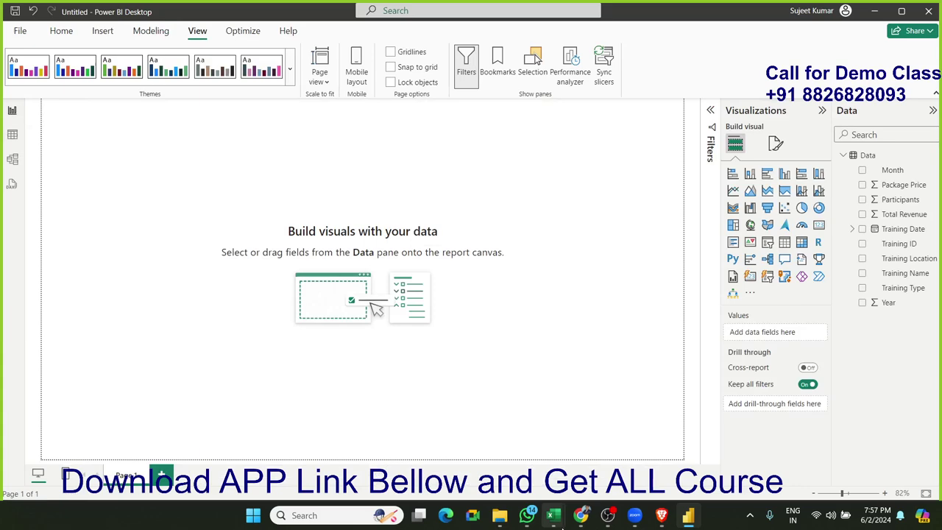
{"action": "mouse_move", "coordinate": [582, 515]}
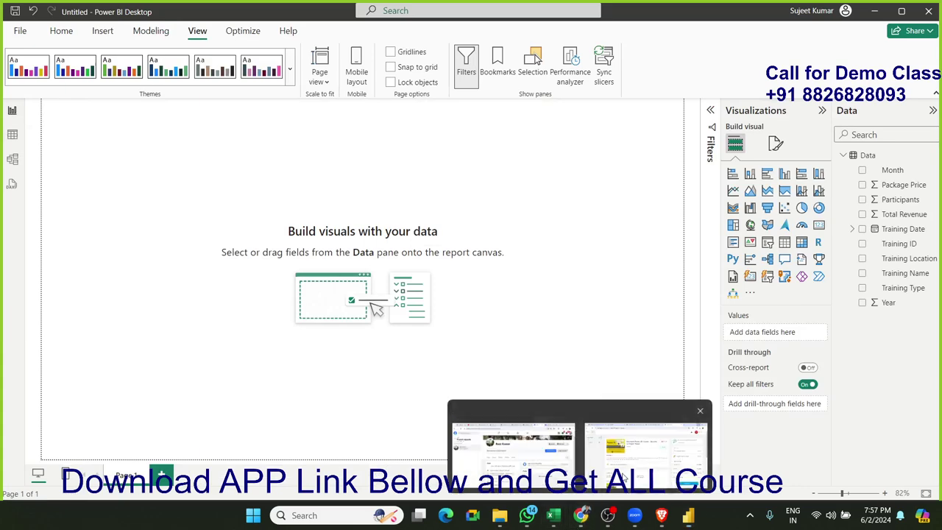
{"action": "left_click", "coordinate": [624, 471]}
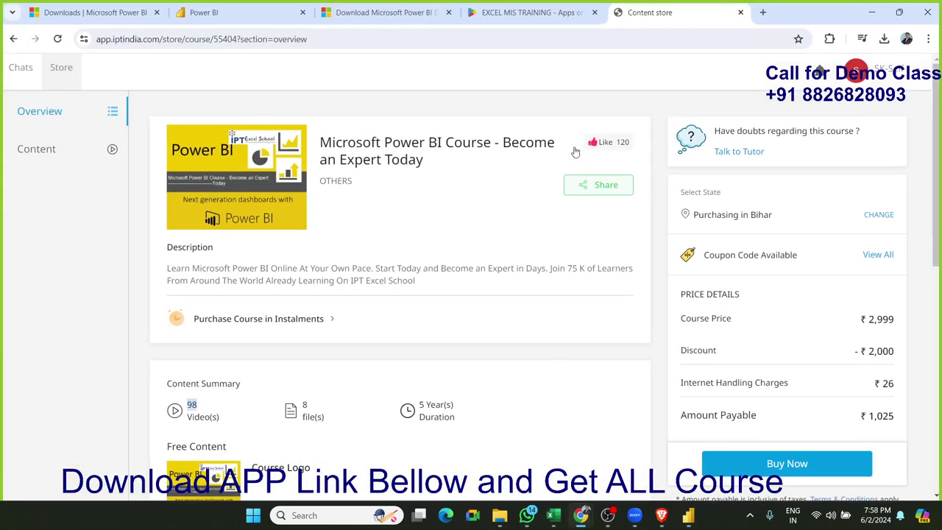
Compare the EXCEL MIS TRAINING app listing with the Power BI course page and its web address.
{"action": "left_click", "coordinate": [531, 19]}
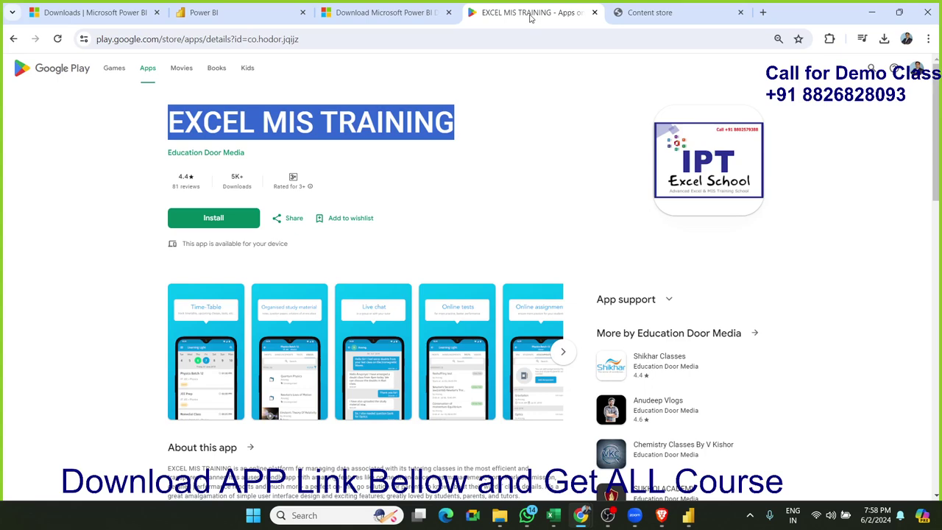
{"action": "left_click", "coordinate": [648, 12]}
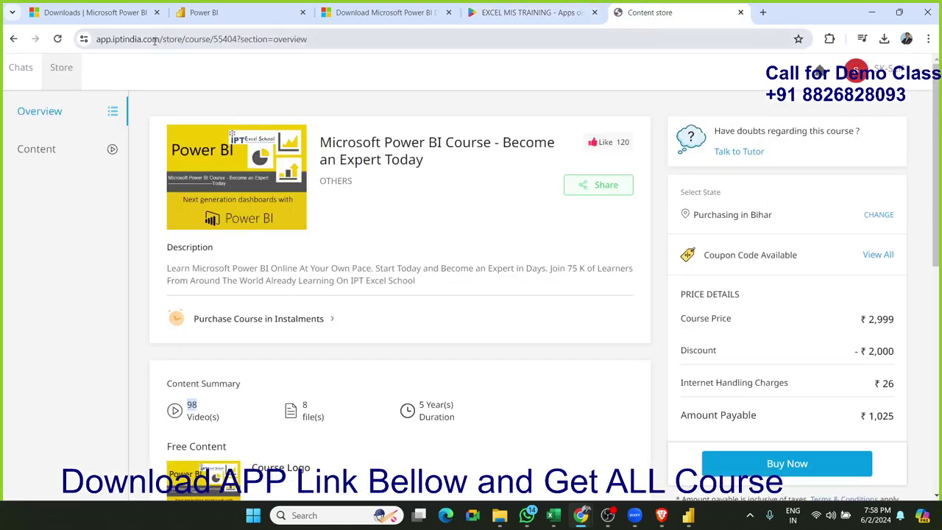
{"action": "left_click", "coordinate": [158, 39]}
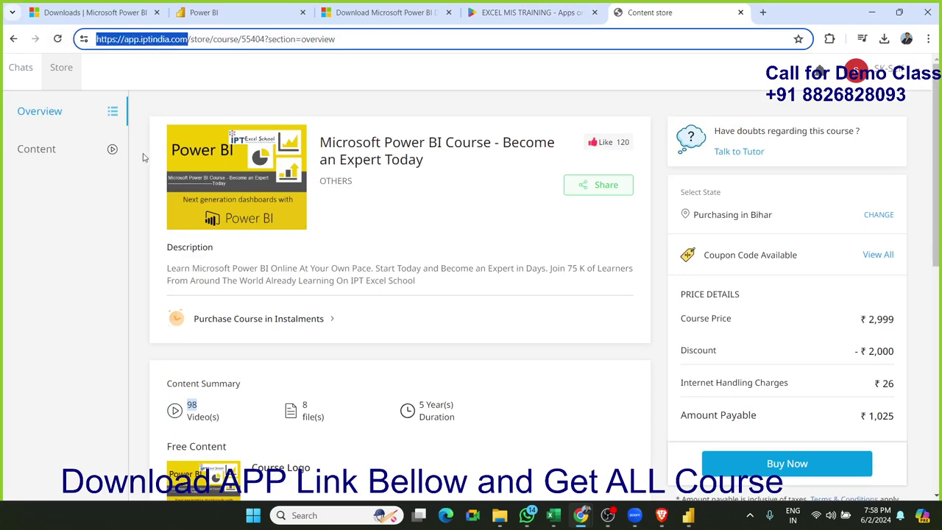
{"action": "left_click", "coordinate": [140, 243]}
Scroll through the Power BI course page, select its description, and return to Power BI Desktop.
{"action": "scroll", "coordinate": [143, 245], "scroll_direction": "down", "scroll_amount": 1}
{"action": "scroll", "coordinate": [144, 247], "scroll_direction": "down", "scroll_amount": 3}
{"action": "scroll", "coordinate": [144, 247], "scroll_direction": "up", "scroll_amount": 5}
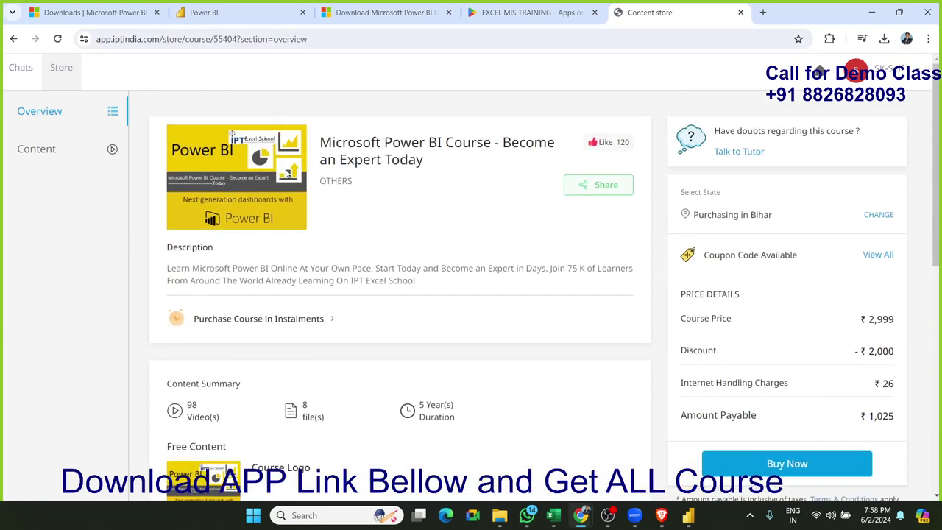
{"action": "scroll", "coordinate": [340, 214], "scroll_direction": "down", "scroll_amount": 2}
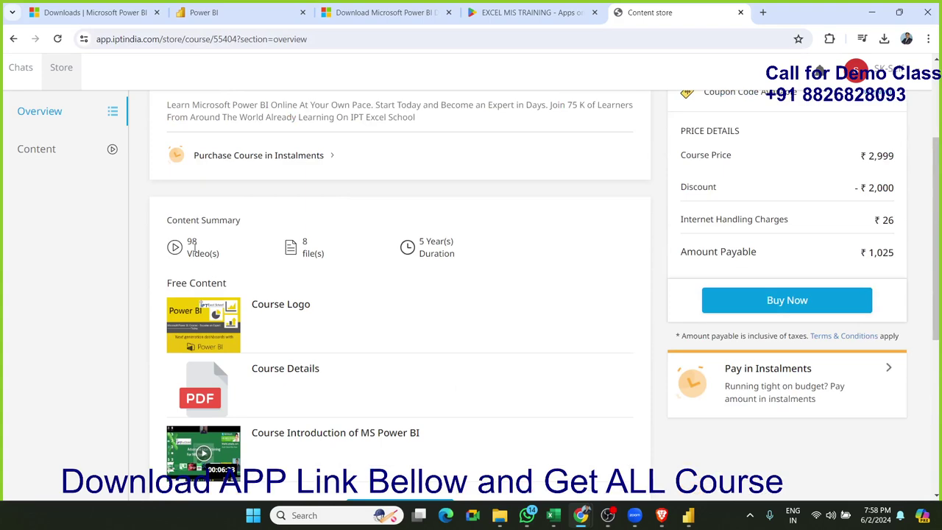
{"action": "scroll", "coordinate": [194, 249], "scroll_direction": "up", "scroll_amount": 2}
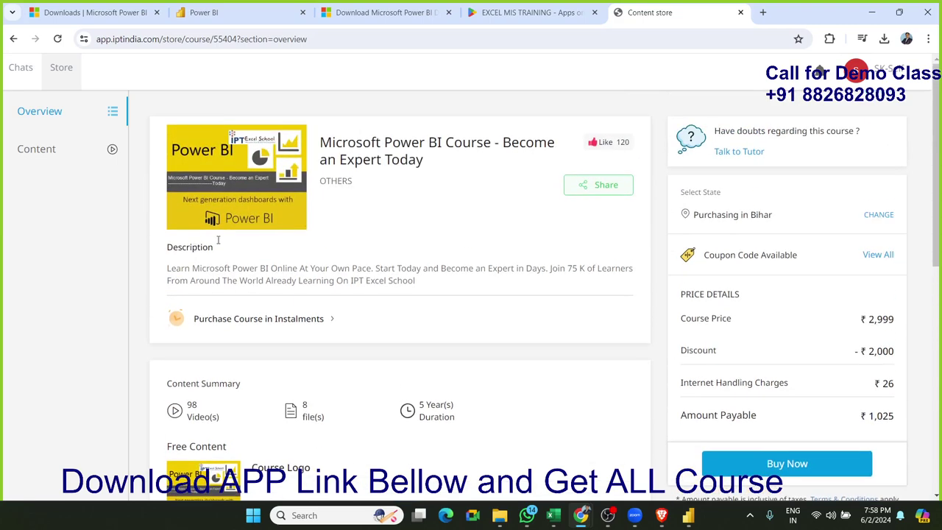
{"action": "triple_click", "coordinate": [365, 285]}
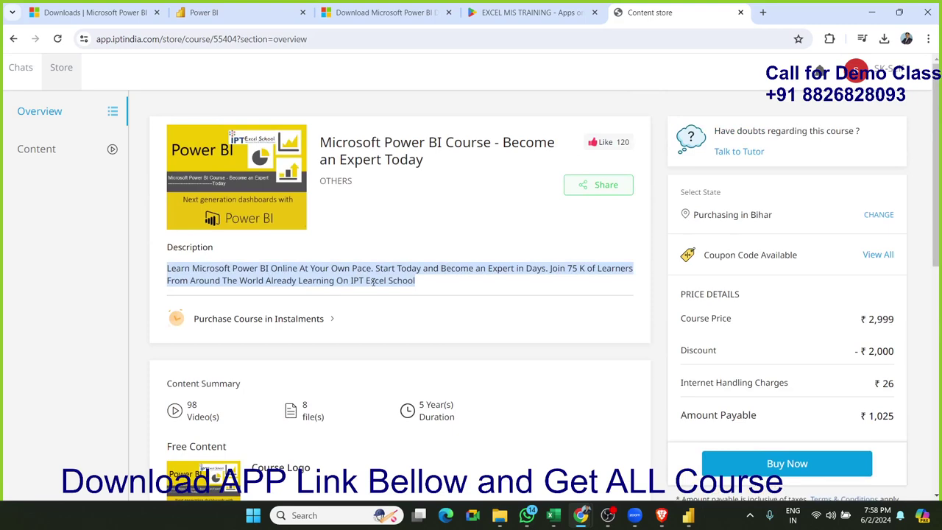
{"action": "left_click", "coordinate": [688, 516]}
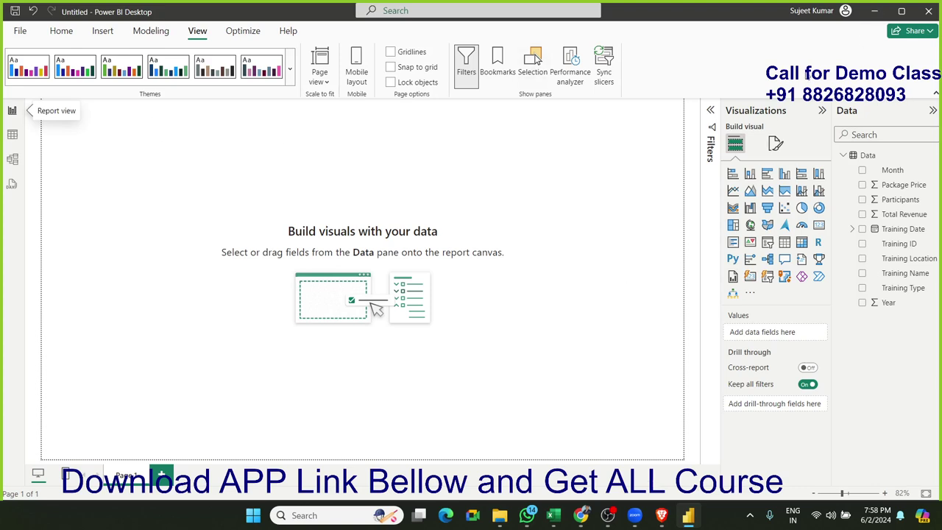
Close the report without saving and relaunch Power BI Desktop from Windows search ('pow').
{"action": "left_click", "coordinate": [927, 13]}
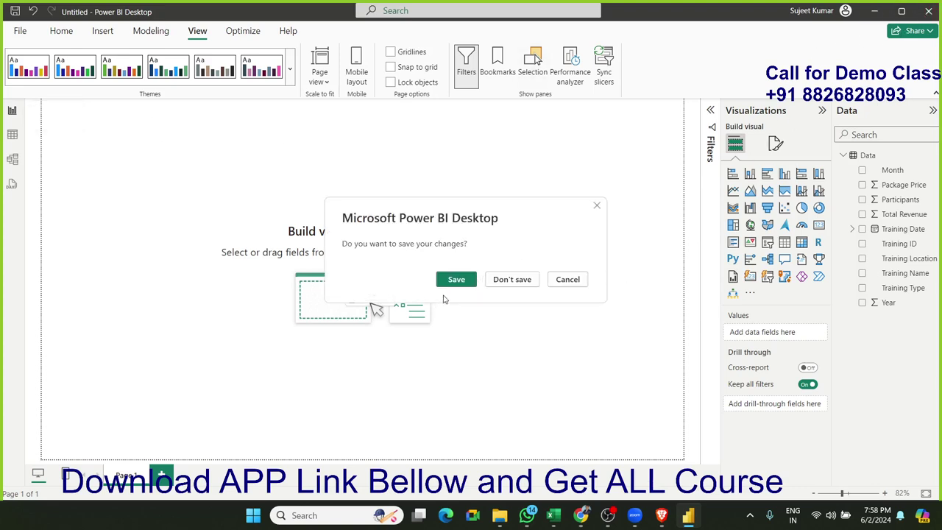
{"action": "left_click", "coordinate": [502, 282]}
{"action": "key", "text": "super"}
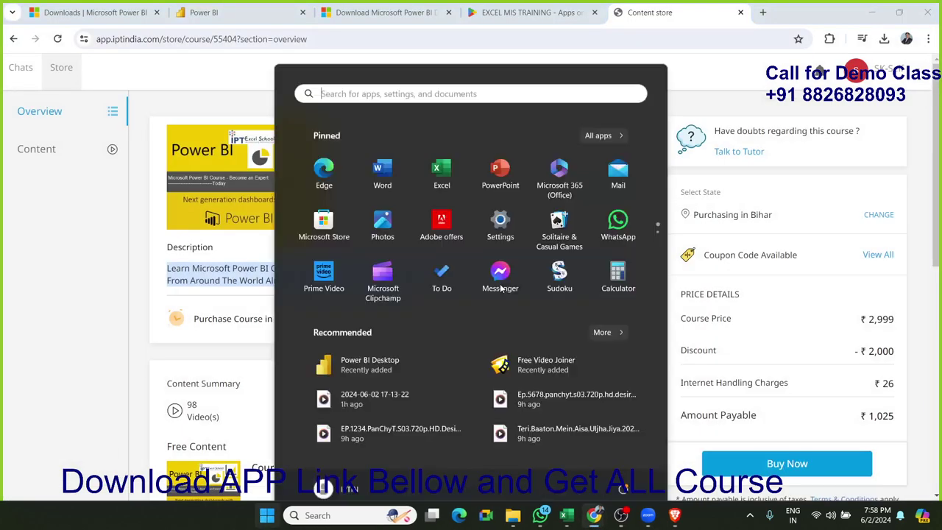
{"action": "type", "text": "pow"}
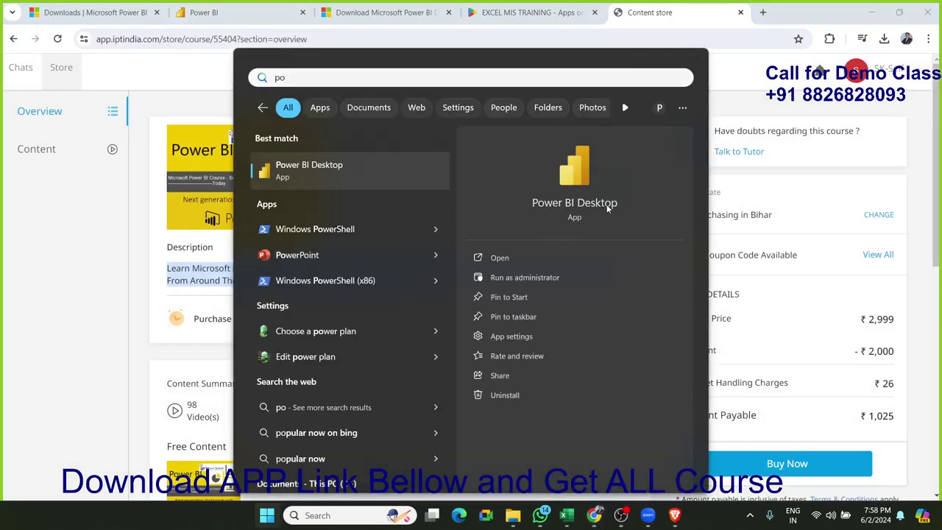
{"action": "left_click", "coordinate": [607, 204]}
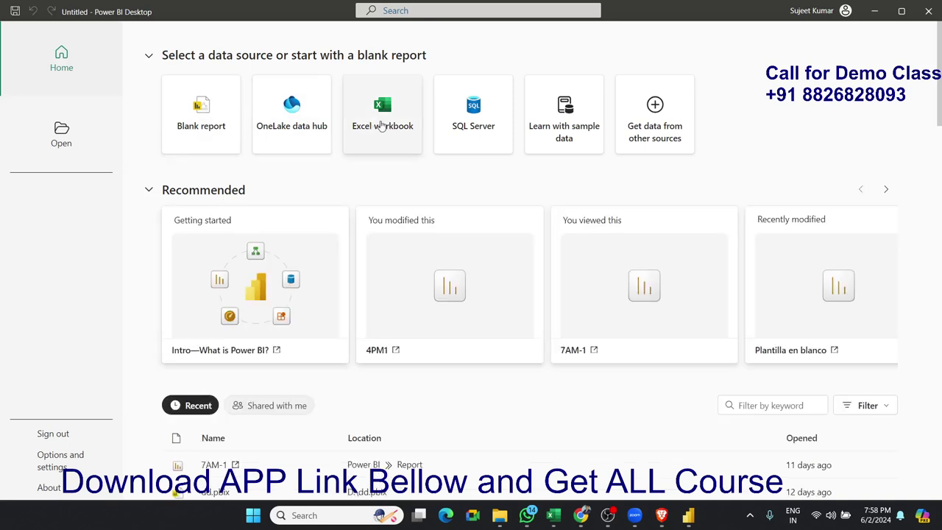
Start a blank report and import Sheet1 from the BI-Table Excel workbook.
{"action": "left_click", "coordinate": [226, 140]}
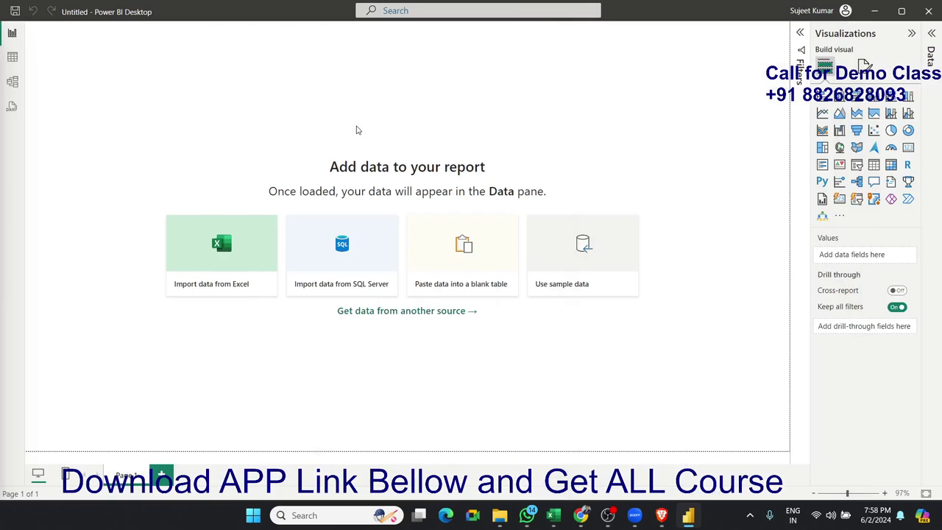
{"action": "left_click", "coordinate": [273, 243]}
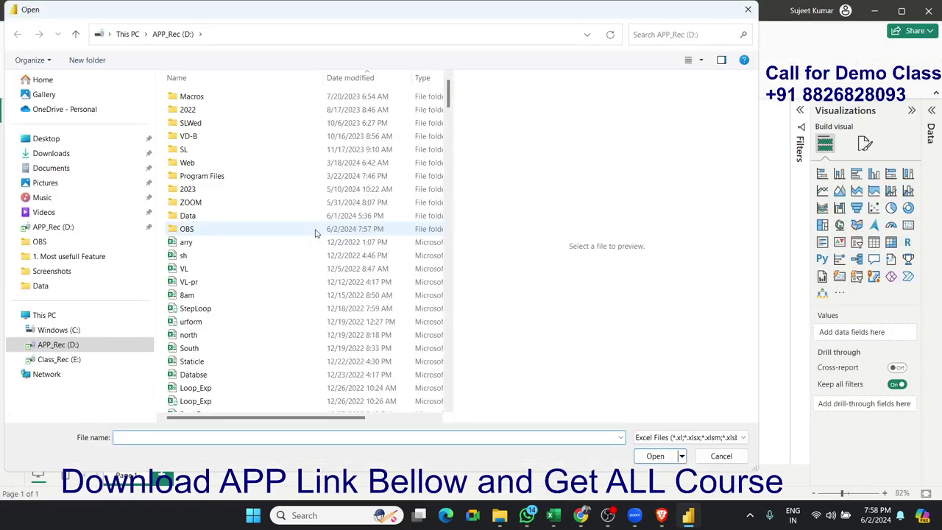
{"action": "left_click_drag", "start_coordinate": [449, 93], "coordinate": [458, 410]}
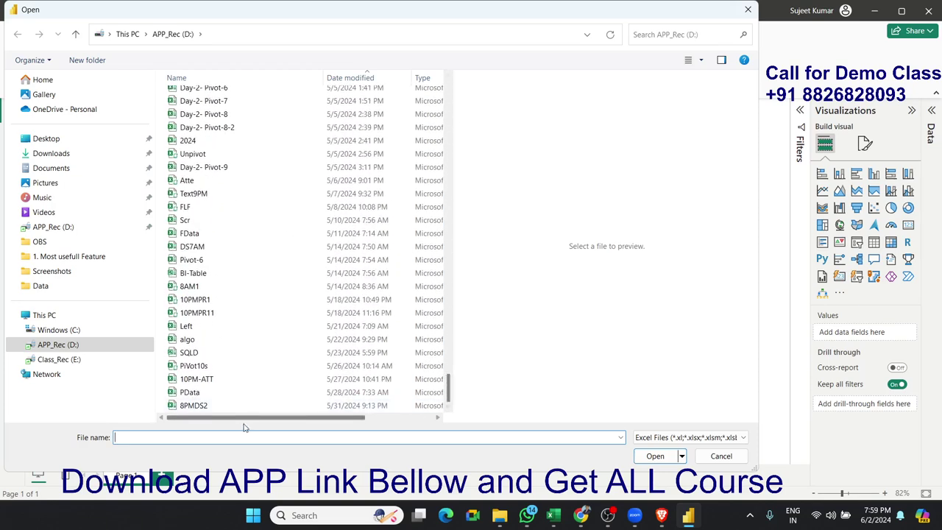
{"action": "left_click", "coordinate": [227, 276]}
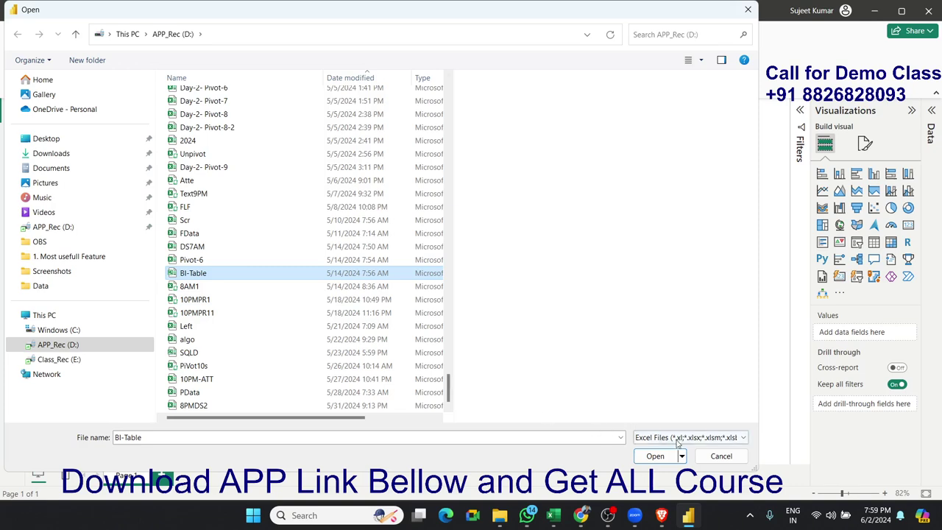
{"action": "left_click", "coordinate": [657, 457]}
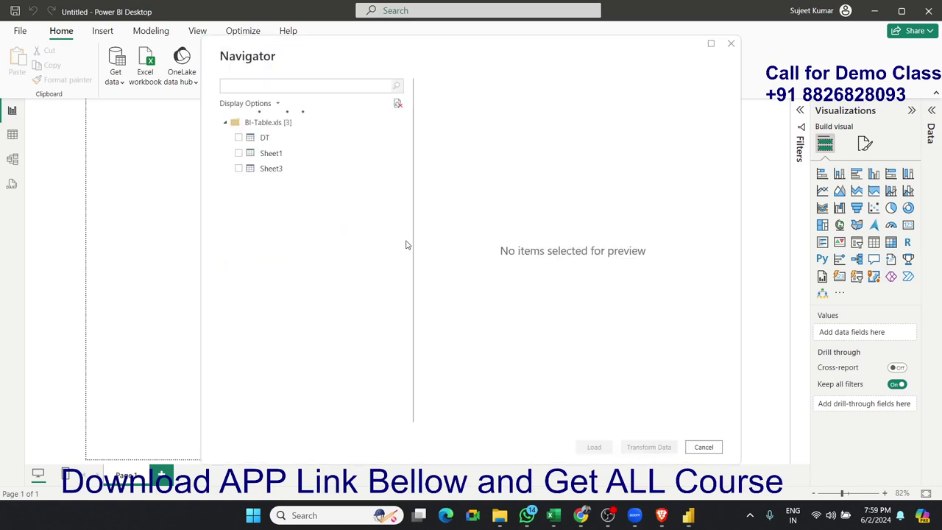
{"action": "left_click", "coordinate": [238, 153]}
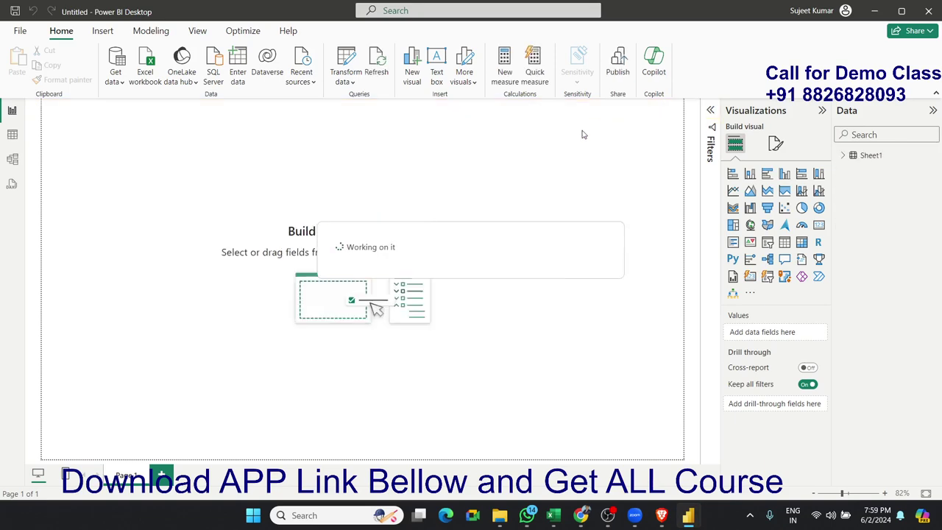
Open Sheet1's rows in Table view and format the Profit % column as a percentage.
{"action": "left_click", "coordinate": [843, 155]}
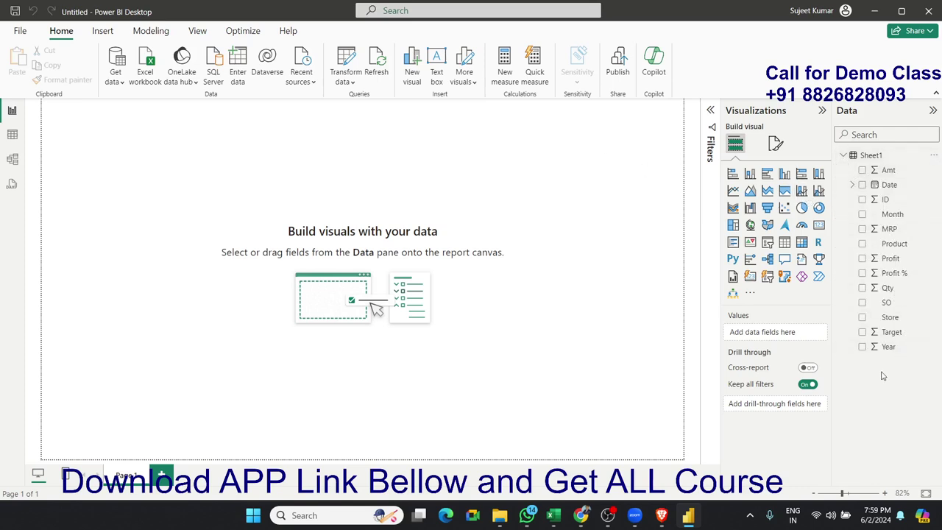
{"action": "left_click", "coordinate": [12, 135]}
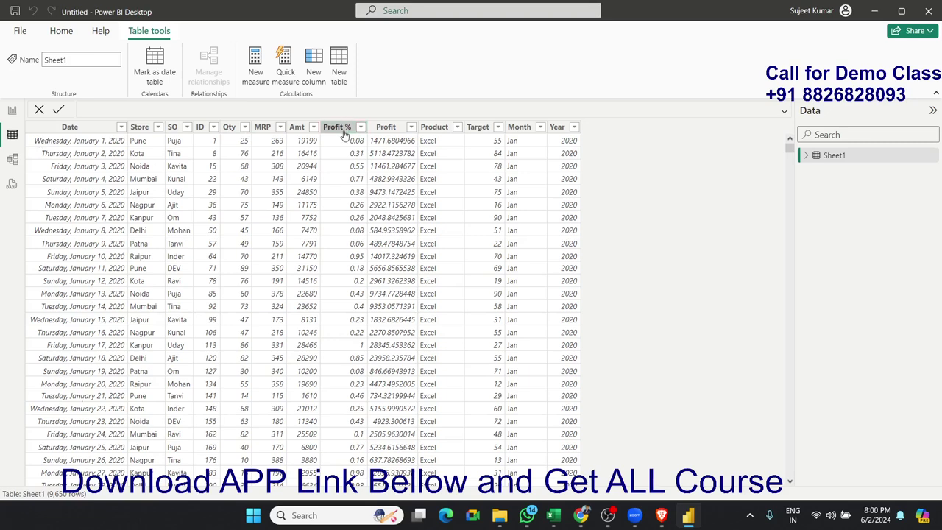
{"action": "left_click", "coordinate": [342, 127]}
{"action": "left_click", "coordinate": [172, 74]}
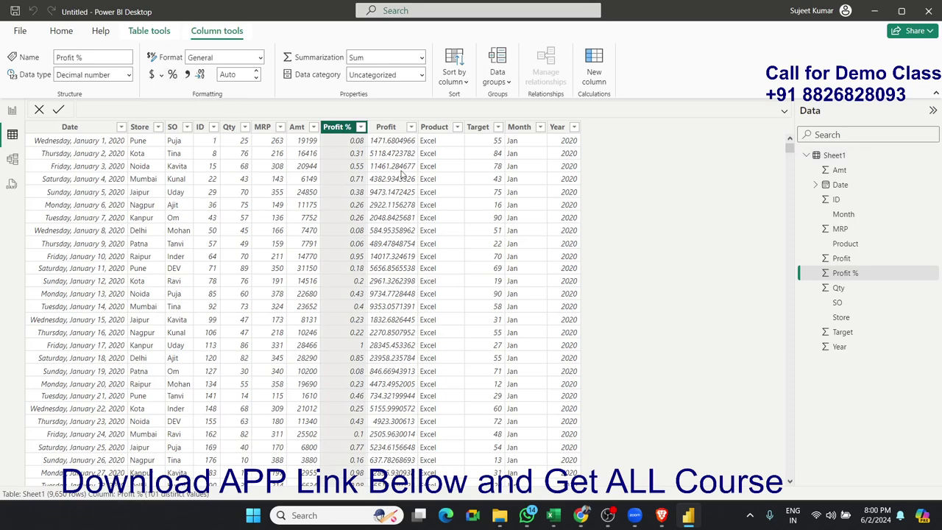
Set Profit to 0 decimal places, recheck Profit %, and return to Report view.
{"action": "left_click", "coordinate": [388, 127]}
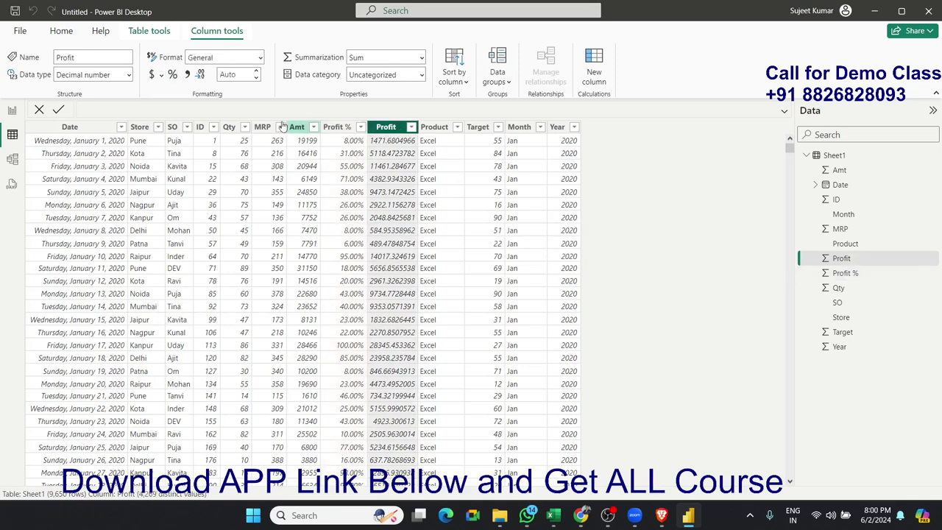
{"action": "left_click", "coordinate": [234, 74]}
{"action": "type", "text": "0"}
{"action": "key", "text": "Return"}
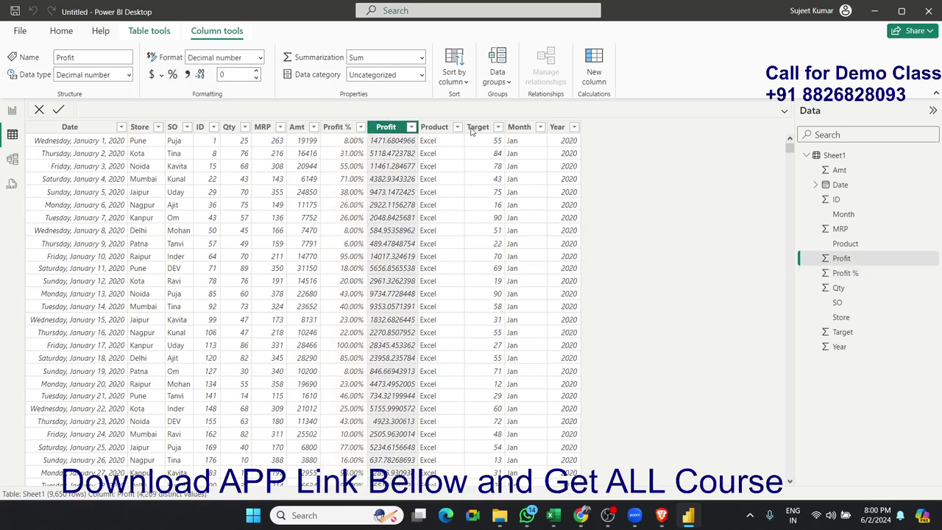
{"action": "left_click", "coordinate": [485, 154]}
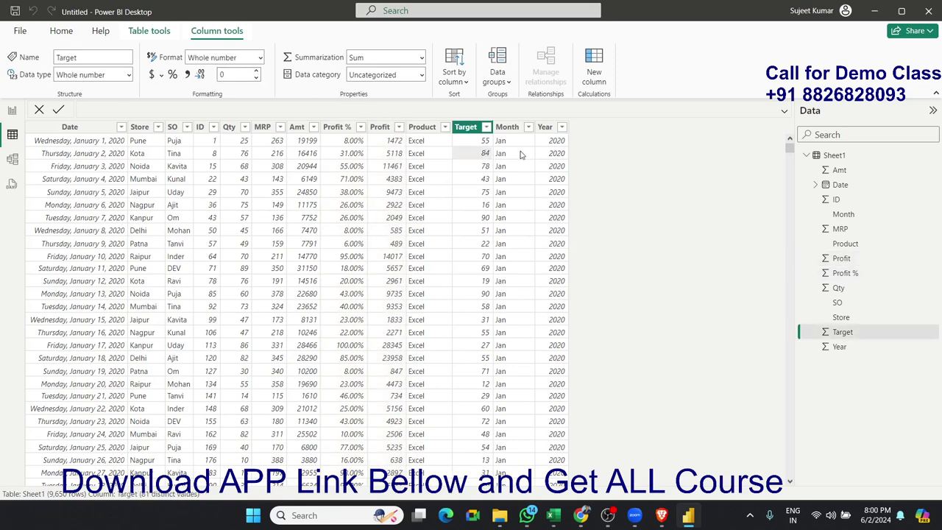
{"action": "key", "text": "Right"}
{"action": "key", "text": "Right"}
{"action": "left_click", "coordinate": [328, 178]}
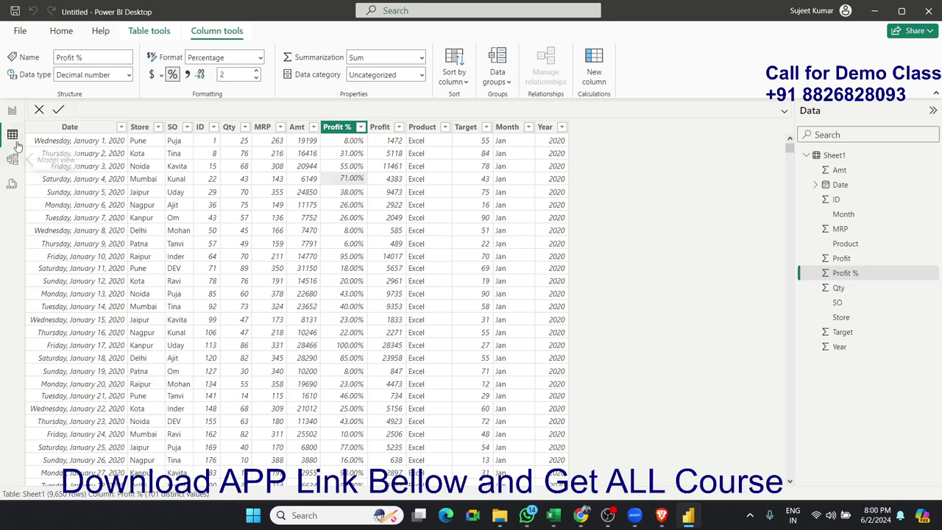
{"action": "left_click", "coordinate": [12, 110]}
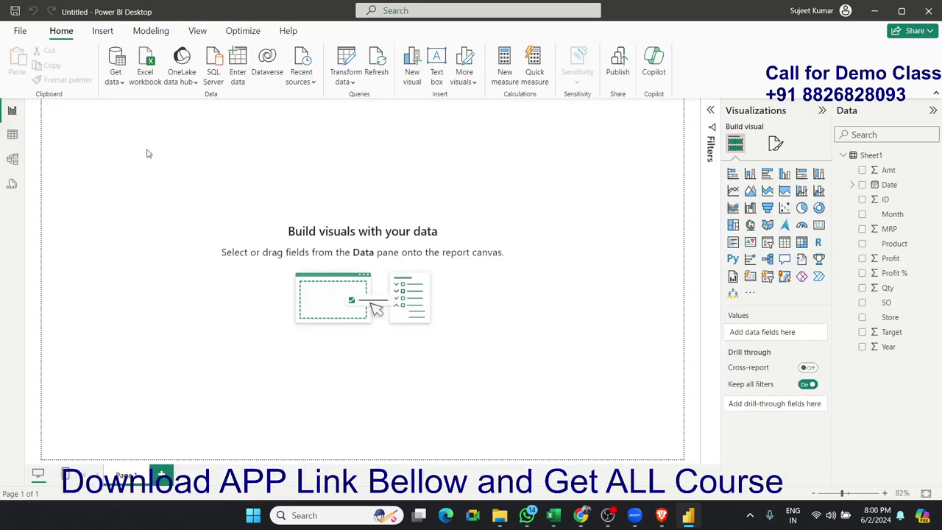
Open the page's Wallpaper colour options, leaving the colour white, then switch to Chrome.
{"action": "left_click_drag", "start_coordinate": [145, 148], "coordinate": [555, 409]}
{"action": "left_click_drag", "start_coordinate": [227, 152], "coordinate": [580, 399]}
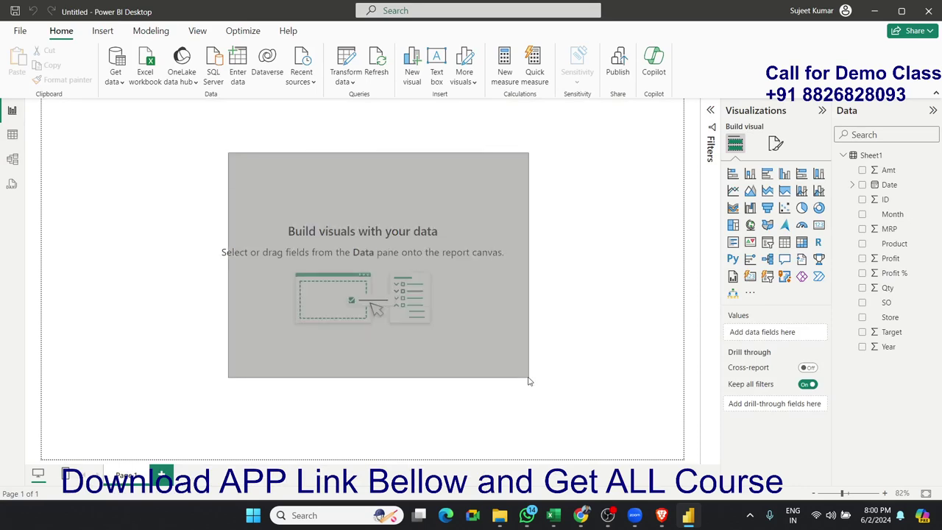
{"action": "left_click_drag", "start_coordinate": [217, 158], "coordinate": [519, 453]}
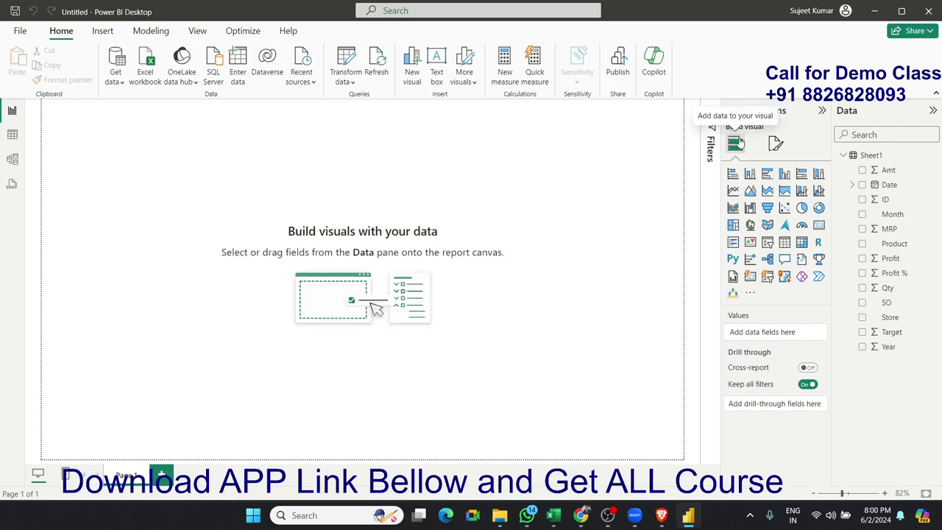
{"action": "left_click", "coordinate": [775, 146]}
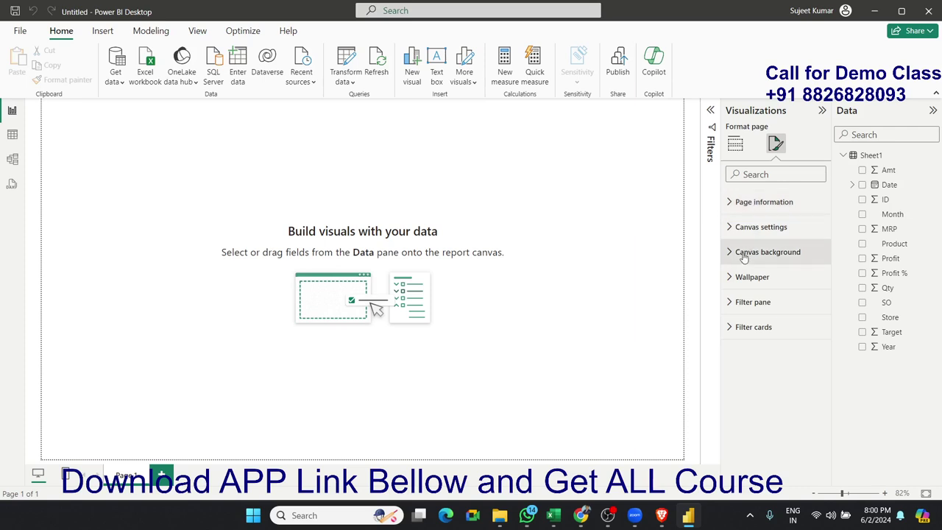
{"action": "left_click", "coordinate": [741, 277]}
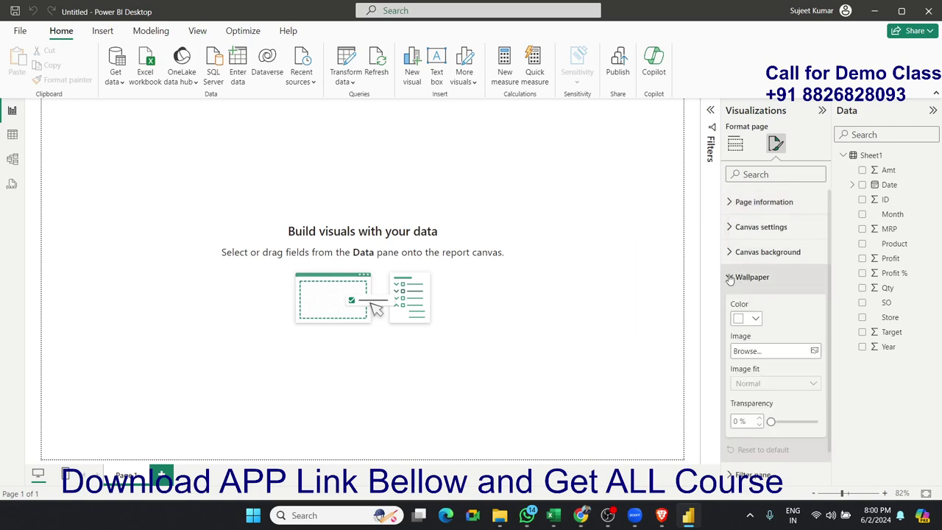
{"action": "left_click", "coordinate": [755, 318]}
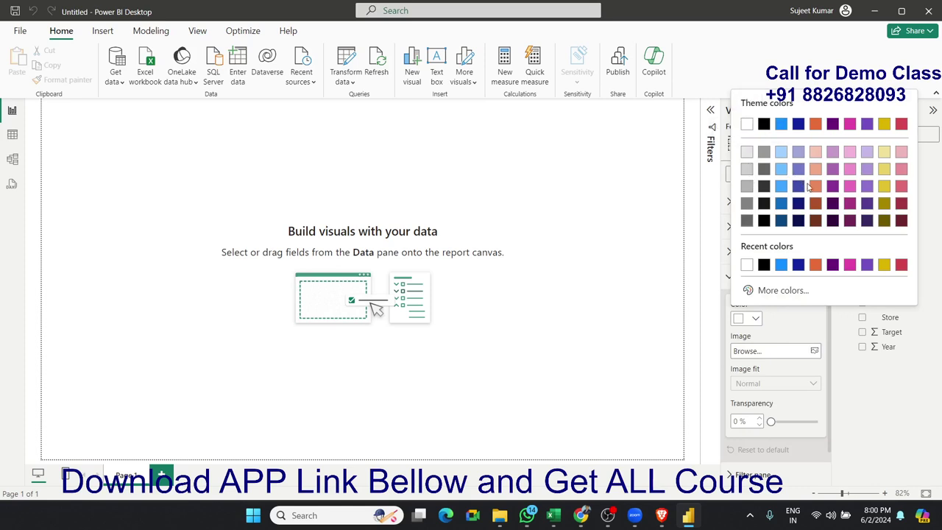
{"action": "left_click", "coordinate": [792, 322]}
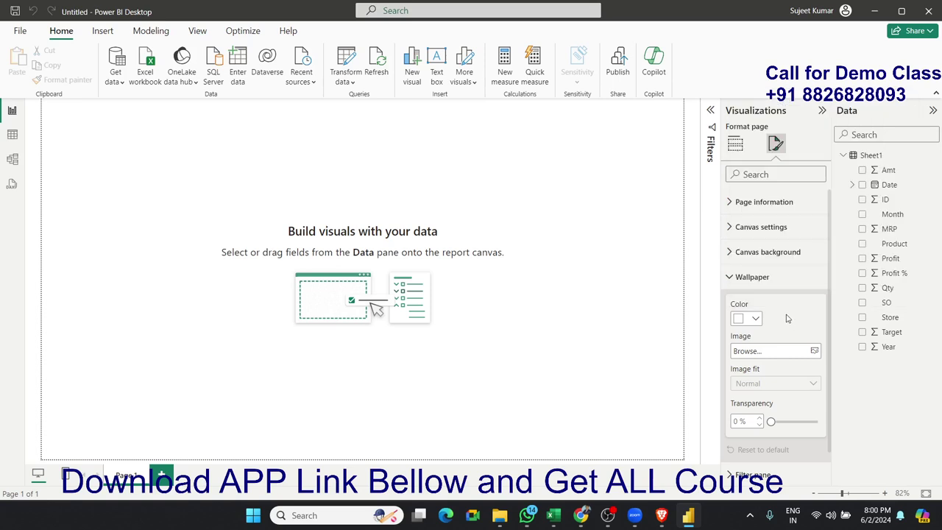
{"action": "key", "text": "alt+Tab"}
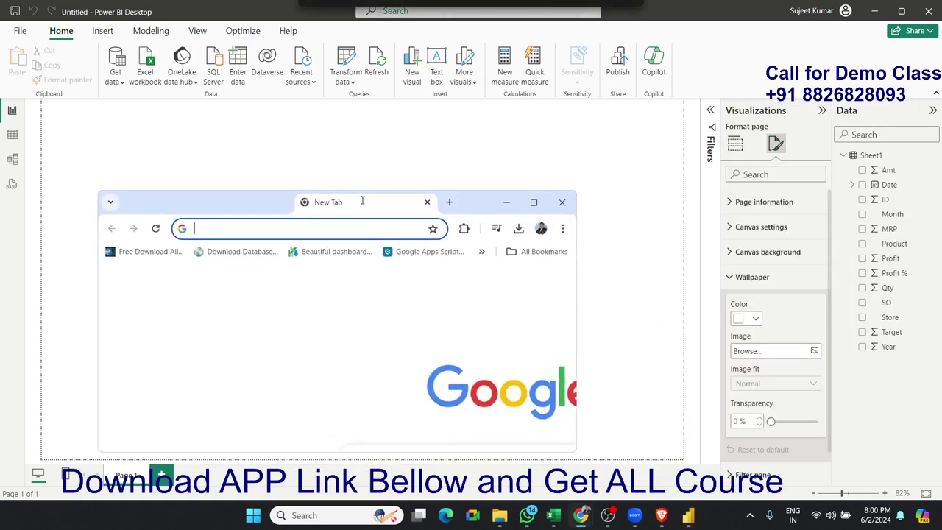
Search Google Images for 'power bi dashboard wallpaper' in a maximized Chrome window.
{"action": "double_click", "coordinate": [507, 192]}
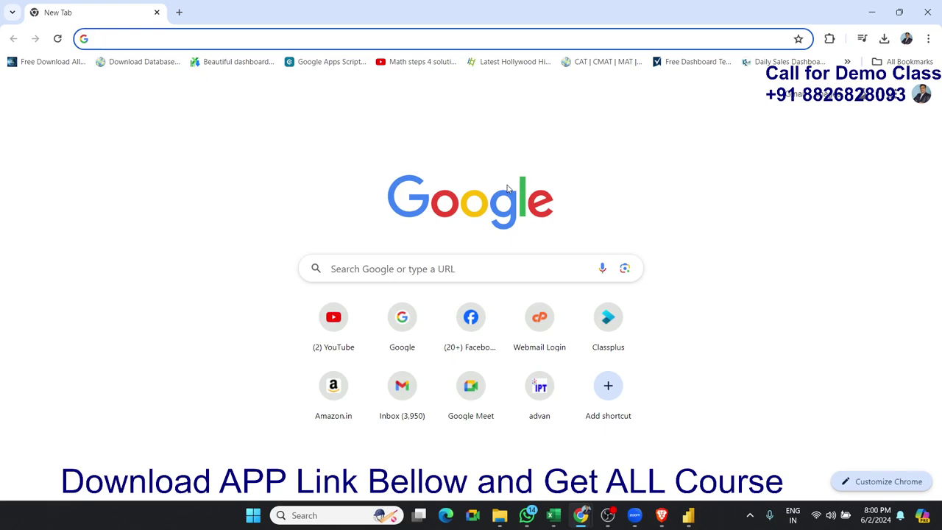
{"action": "type", "text": "pow"}
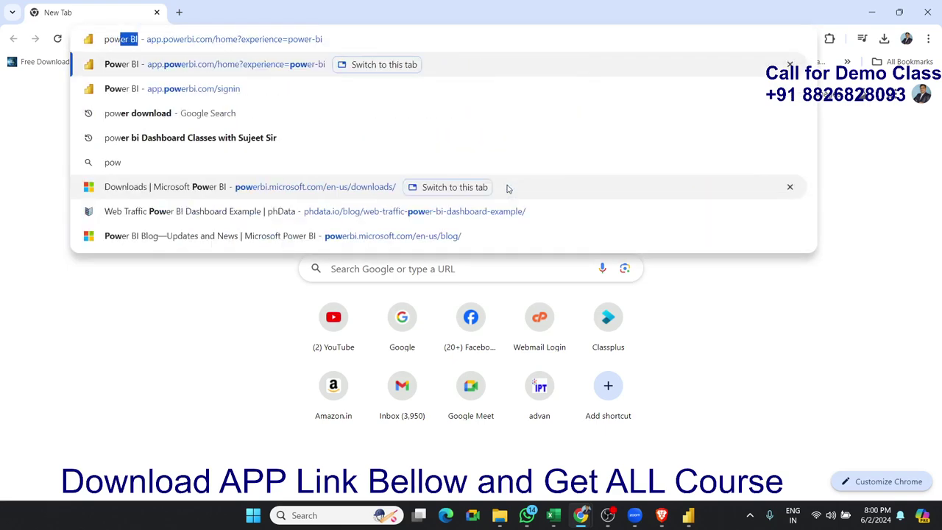
{"action": "type", "text": "er bi das"}
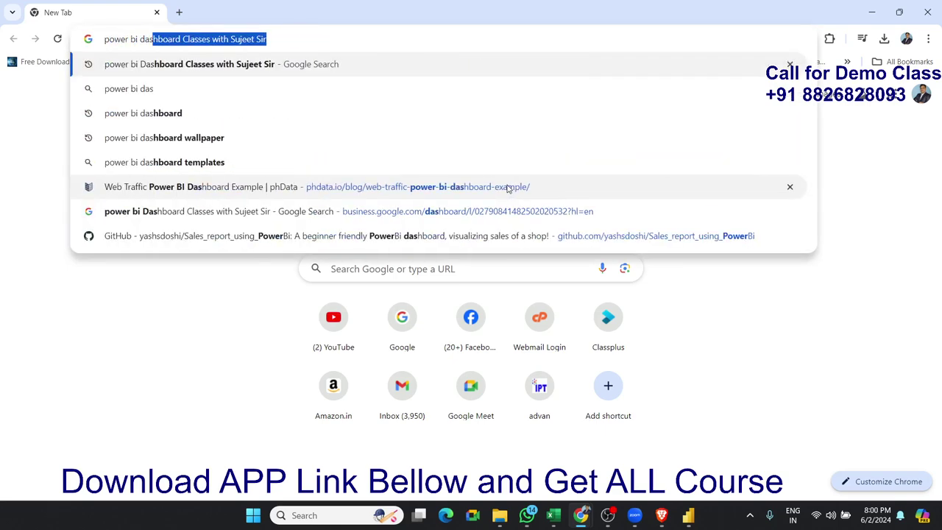
{"action": "type", "text": "hboard wa"}
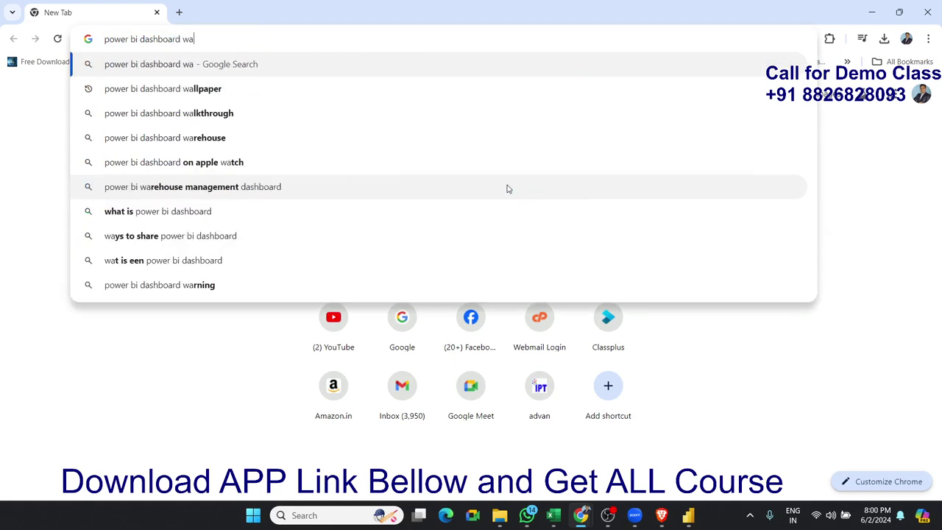
{"action": "type", "text": "ll"}
{"action": "key", "text": "Down"}
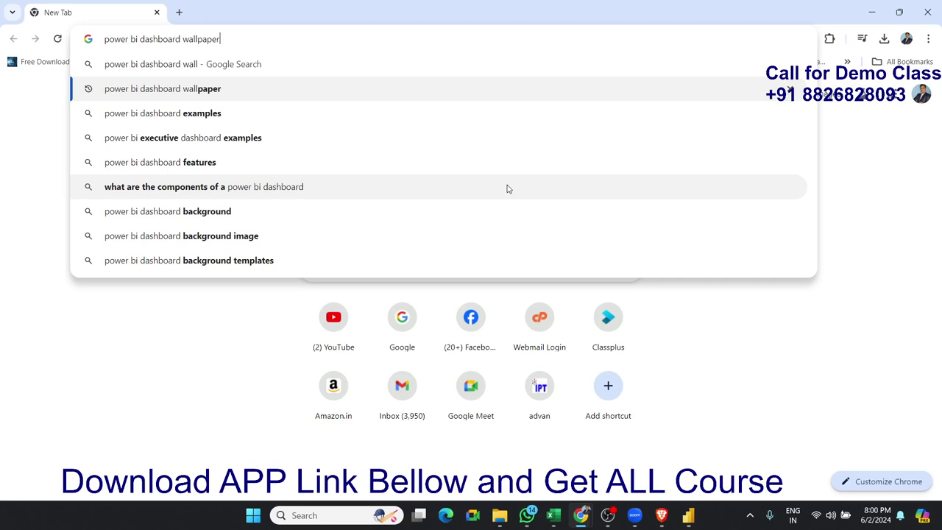
{"action": "key", "text": "Return"}
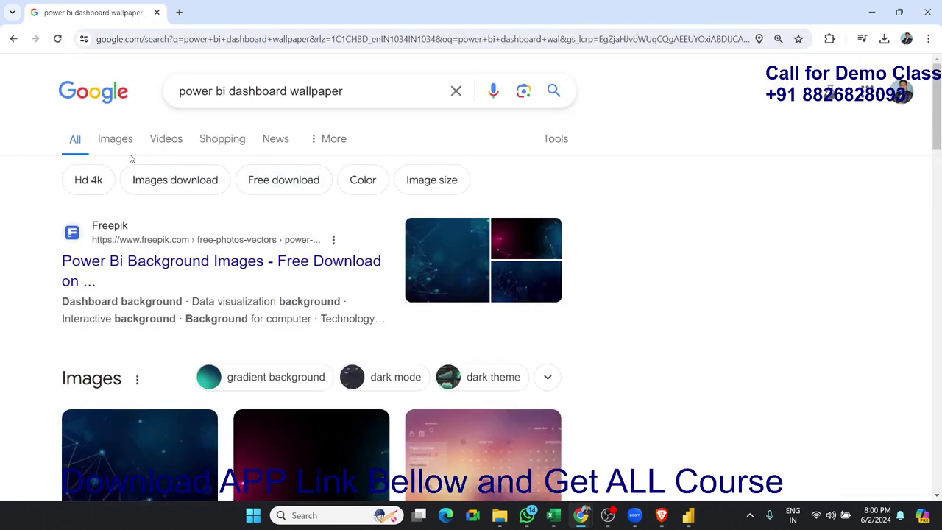
{"action": "left_click", "coordinate": [115, 139]}
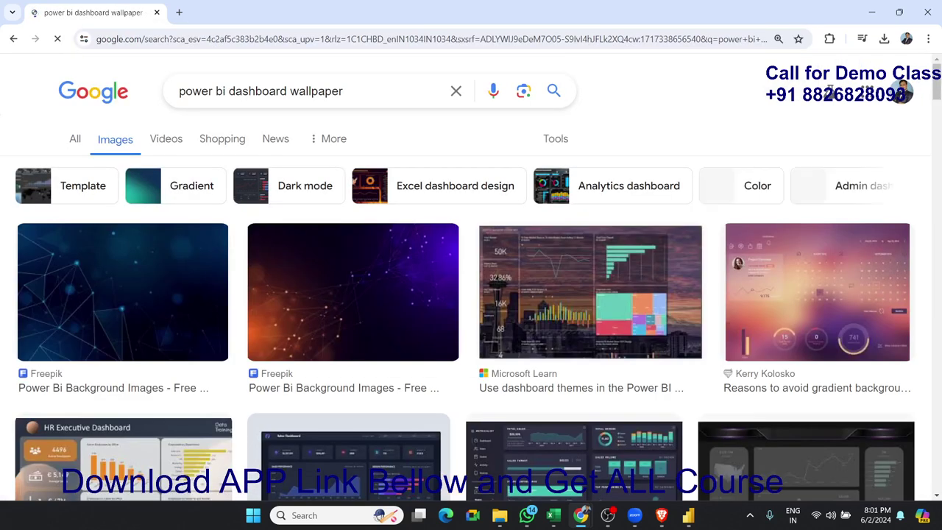
Scroll through the dashboard wallpaper image results to browse the gradient background designs.
{"action": "scroll", "coordinate": [617, 386], "scroll_direction": "down", "scroll_amount": 2}
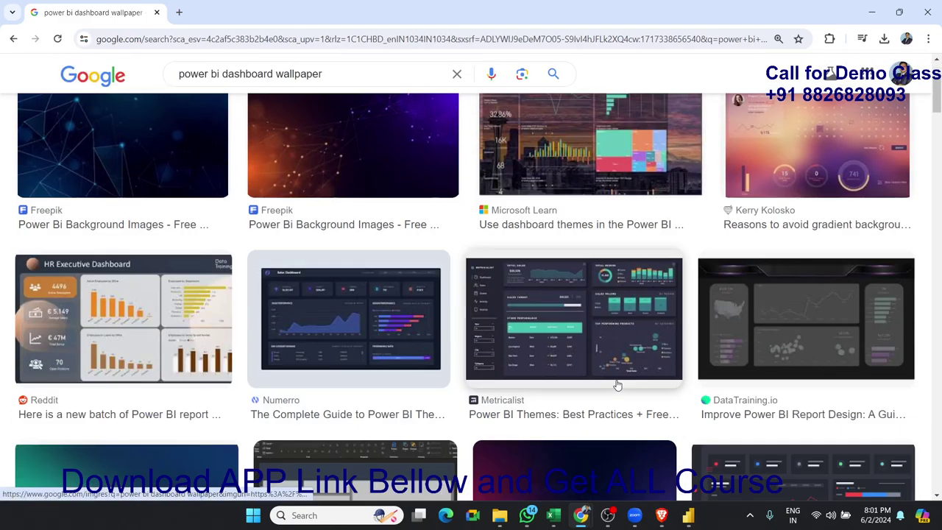
{"action": "scroll", "coordinate": [617, 386], "scroll_direction": "down", "scroll_amount": 2}
{"action": "scroll", "coordinate": [616, 383], "scroll_direction": "down", "scroll_amount": 2}
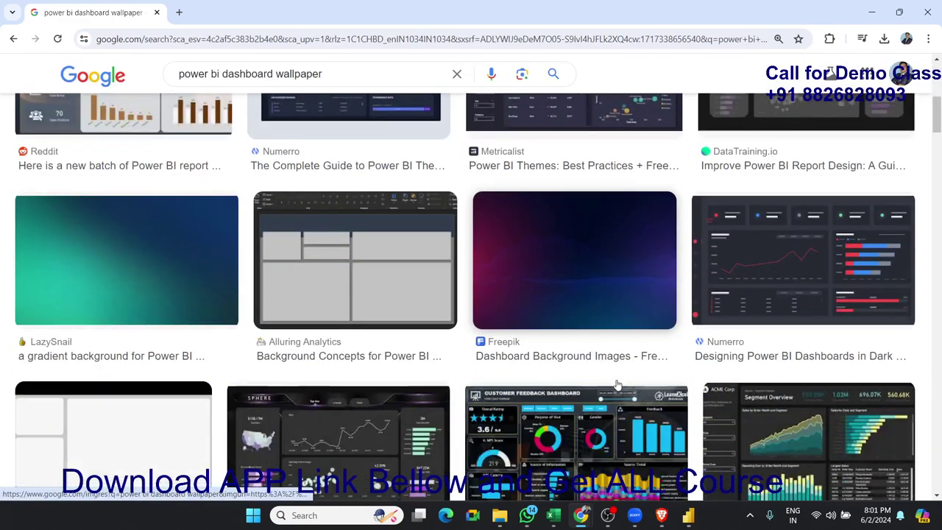
{"action": "scroll", "coordinate": [617, 383], "scroll_direction": "down", "scroll_amount": 3}
{"action": "scroll", "coordinate": [616, 383], "scroll_direction": "down", "scroll_amount": 2}
{"action": "scroll", "coordinate": [618, 383], "scroll_direction": "up", "scroll_amount": 4}
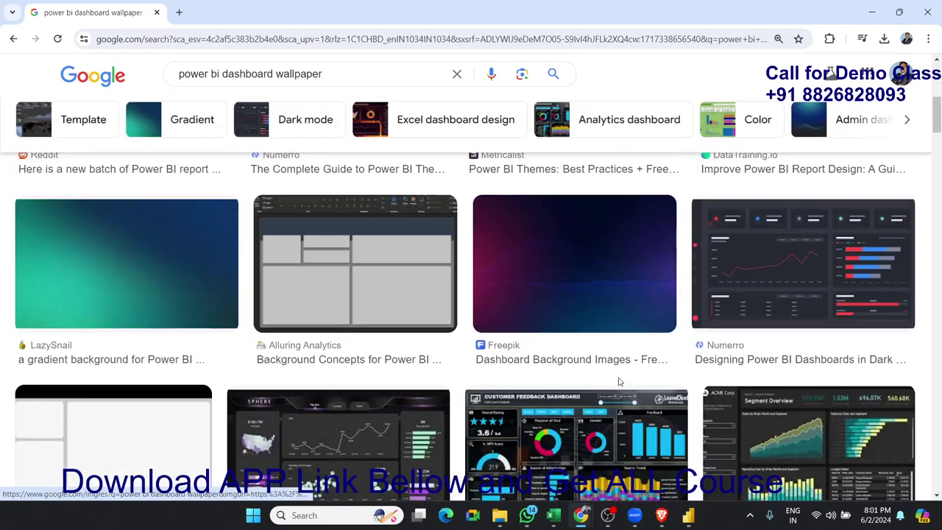
{"action": "scroll", "coordinate": [619, 381], "scroll_direction": "up", "scroll_amount": 4}
{"action": "scroll", "coordinate": [621, 380], "scroll_direction": "down", "scroll_amount": 2}
{"action": "scroll", "coordinate": [620, 379], "scroll_direction": "down", "scroll_amount": 4}
{"action": "scroll", "coordinate": [620, 379], "scroll_direction": "down", "scroll_amount": 3}
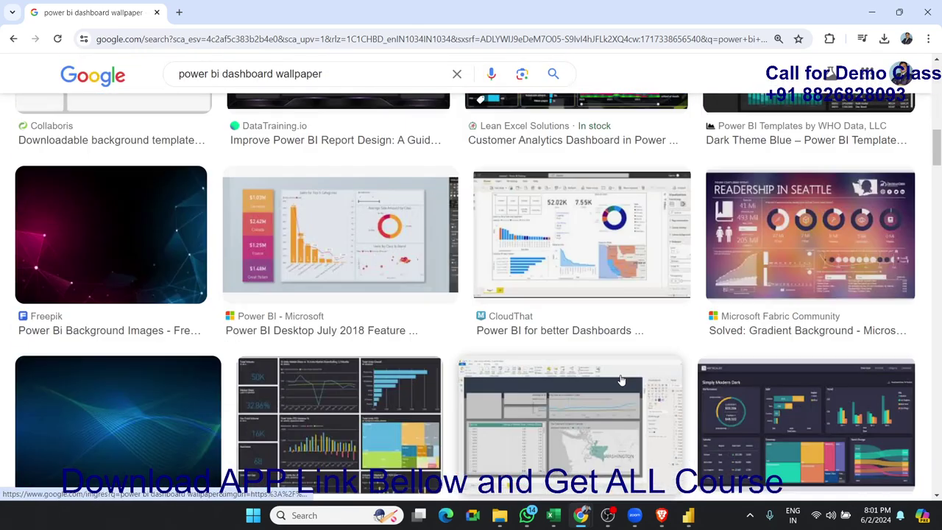
{"action": "scroll", "coordinate": [621, 378], "scroll_direction": "down", "scroll_amount": 2}
{"action": "scroll", "coordinate": [620, 379], "scroll_direction": "down", "scroll_amount": 1}
{"action": "scroll", "coordinate": [620, 379], "scroll_direction": "down", "scroll_amount": 2}
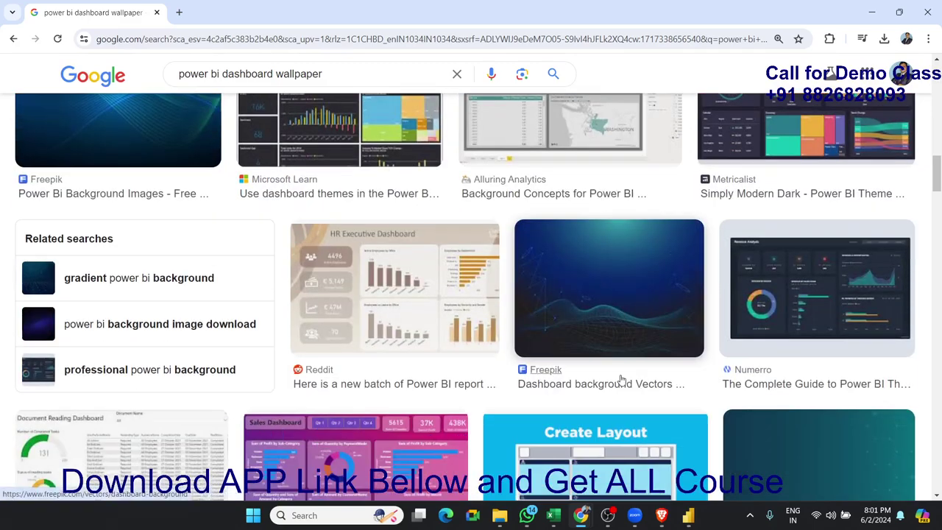
{"action": "scroll", "coordinate": [621, 379], "scroll_direction": "down", "scroll_amount": 2}
{"action": "scroll", "coordinate": [620, 379], "scroll_direction": "down", "scroll_amount": 2}
{"action": "scroll", "coordinate": [621, 379], "scroll_direction": "down", "scroll_amount": 2}
{"action": "scroll", "coordinate": [620, 378], "scroll_direction": "down", "scroll_amount": 2}
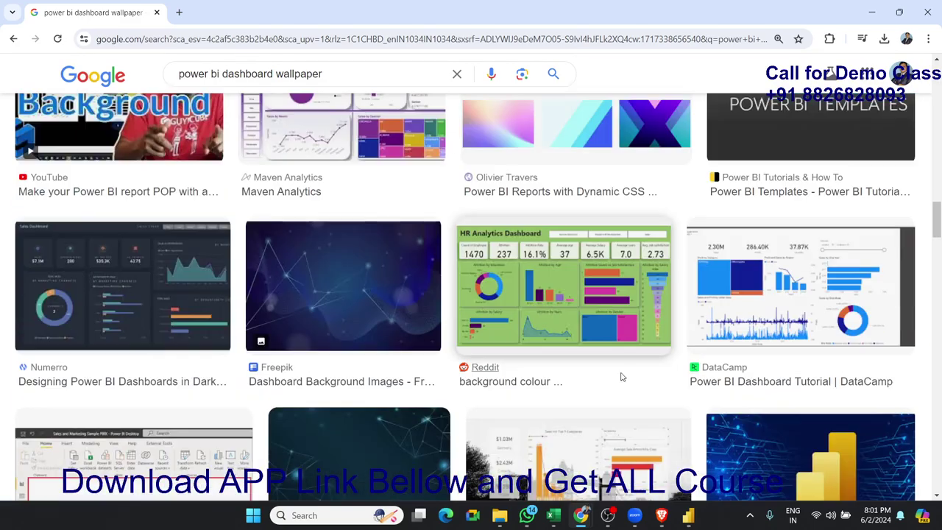
{"action": "scroll", "coordinate": [620, 378], "scroll_direction": "down", "scroll_amount": 2}
{"action": "scroll", "coordinate": [622, 376], "scroll_direction": "down", "scroll_amount": 2}
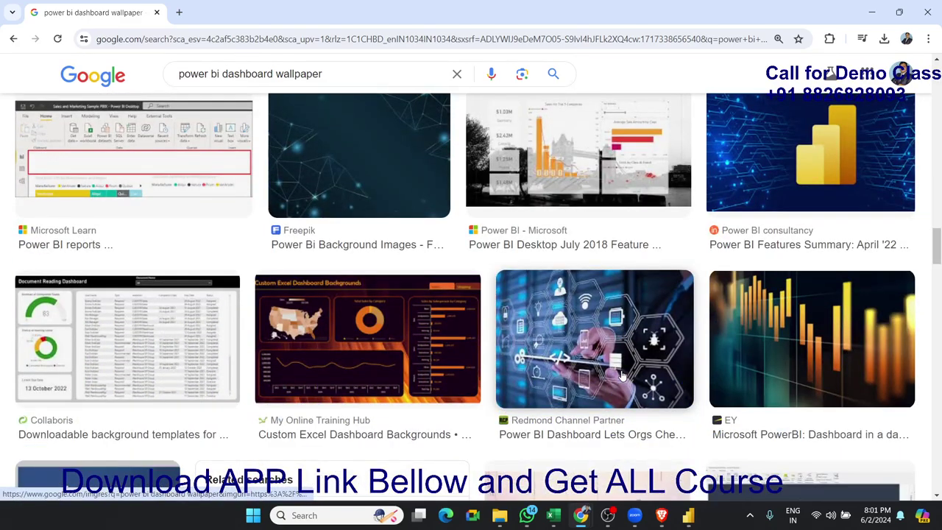
{"action": "scroll", "coordinate": [622, 376], "scroll_direction": "up", "scroll_amount": 8}
{"action": "scroll", "coordinate": [622, 376], "scroll_direction": "up", "scroll_amount": 5}
{"action": "scroll", "coordinate": [622, 376], "scroll_direction": "up", "scroll_amount": 5}
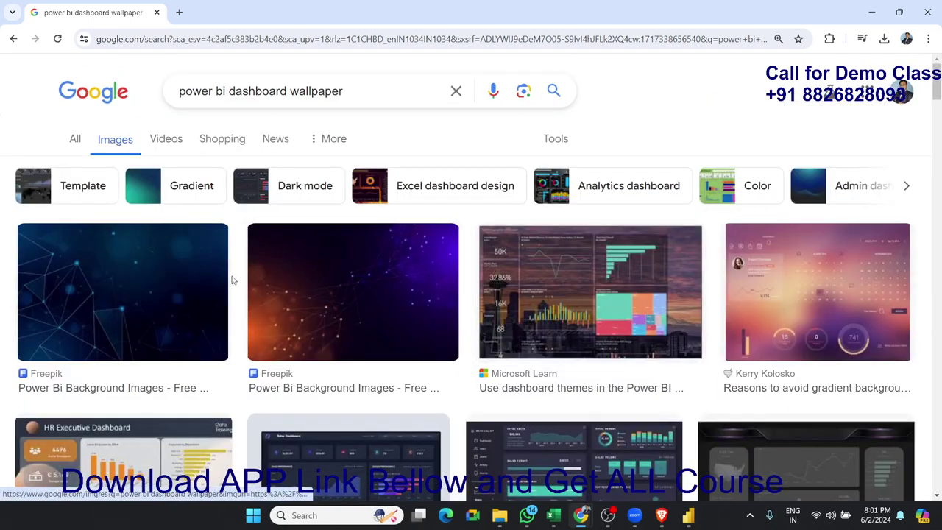
{"action": "left_click", "coordinate": [156, 199]}
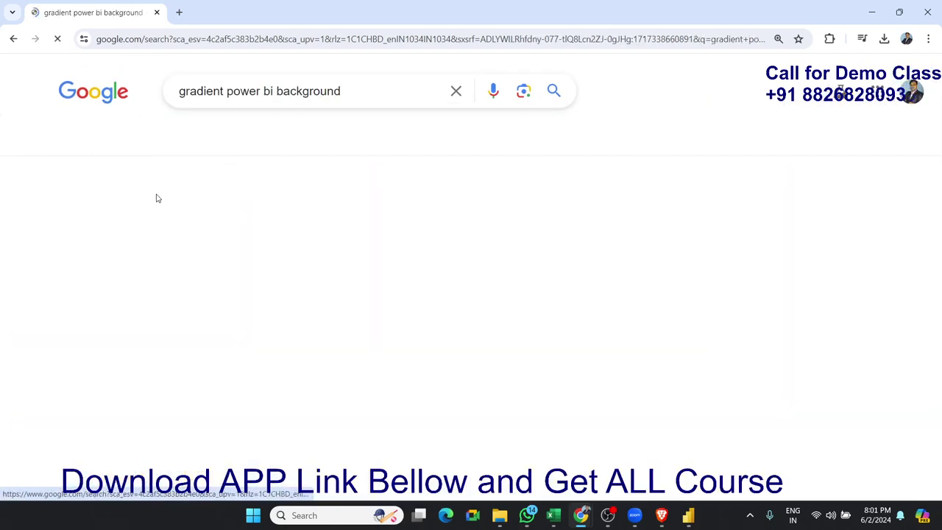
{"action": "scroll", "coordinate": [396, 341], "scroll_direction": "down", "scroll_amount": 3}
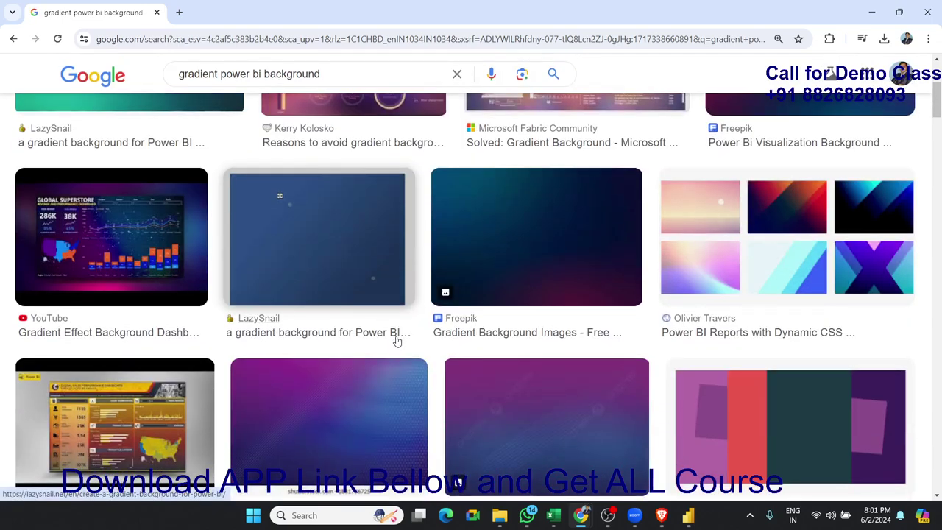
{"action": "scroll", "coordinate": [395, 341], "scroll_direction": "down", "scroll_amount": 2}
{"action": "scroll", "coordinate": [396, 340], "scroll_direction": "down", "scroll_amount": 1}
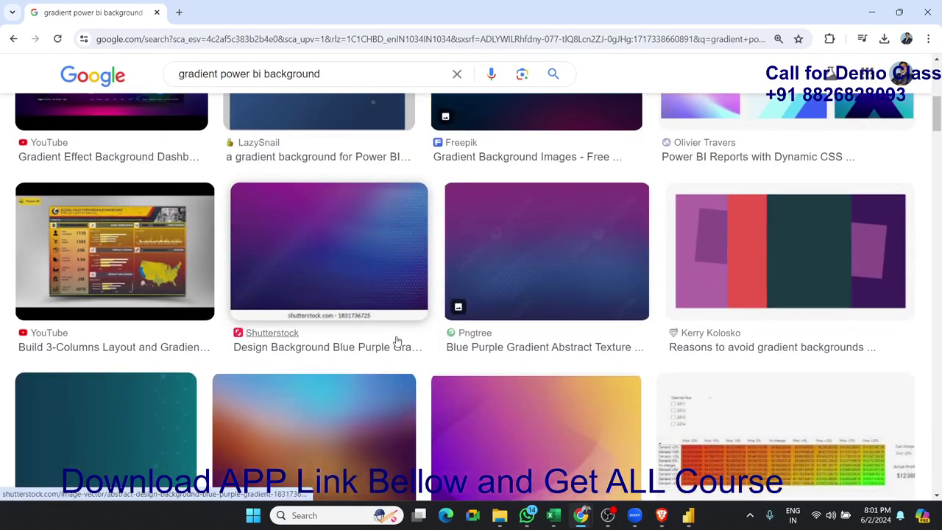
{"action": "scroll", "coordinate": [396, 340], "scroll_direction": "down", "scroll_amount": 1}
{"action": "scroll", "coordinate": [396, 341], "scroll_direction": "down", "scroll_amount": 1}
{"action": "scroll", "coordinate": [396, 340], "scroll_direction": "up", "scroll_amount": 10}
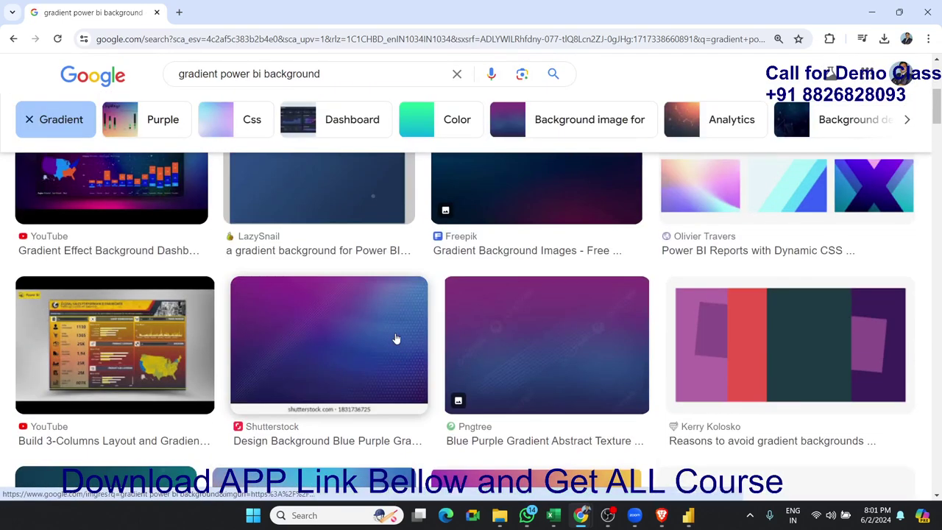
{"action": "scroll", "coordinate": [396, 337], "scroll_direction": "down", "scroll_amount": 5}
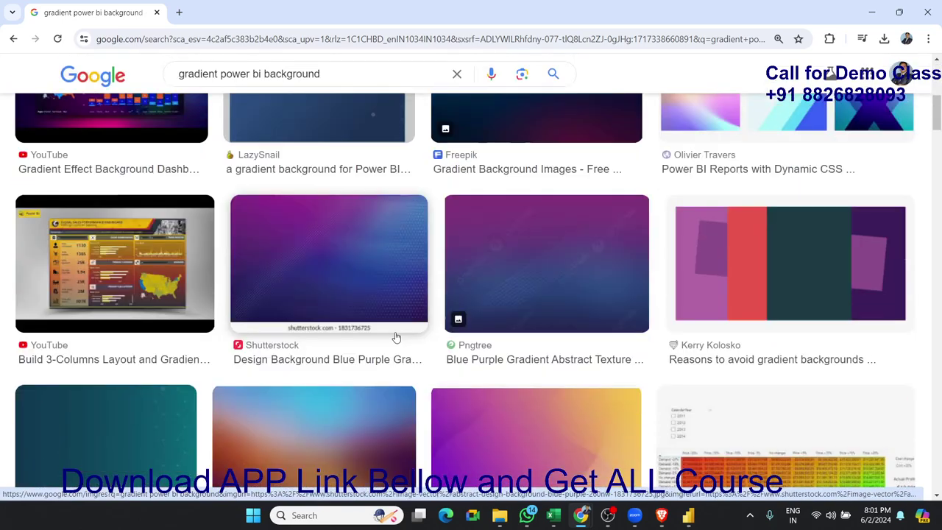
{"action": "scroll", "coordinate": [395, 337], "scroll_direction": "down", "scroll_amount": 1}
{"action": "scroll", "coordinate": [324, 364], "scroll_direction": "up", "scroll_amount": 1}
{"action": "scroll", "coordinate": [331, 350], "scroll_direction": "down", "scroll_amount": 5}
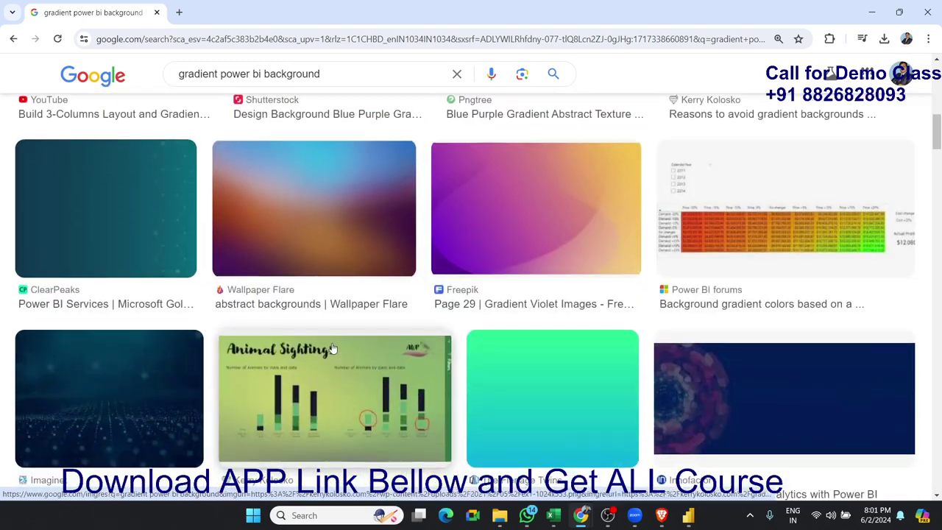
{"action": "scroll", "coordinate": [363, 342], "scroll_direction": "down", "scroll_amount": 2}
{"action": "scroll", "coordinate": [410, 343], "scroll_direction": "down", "scroll_amount": 3}
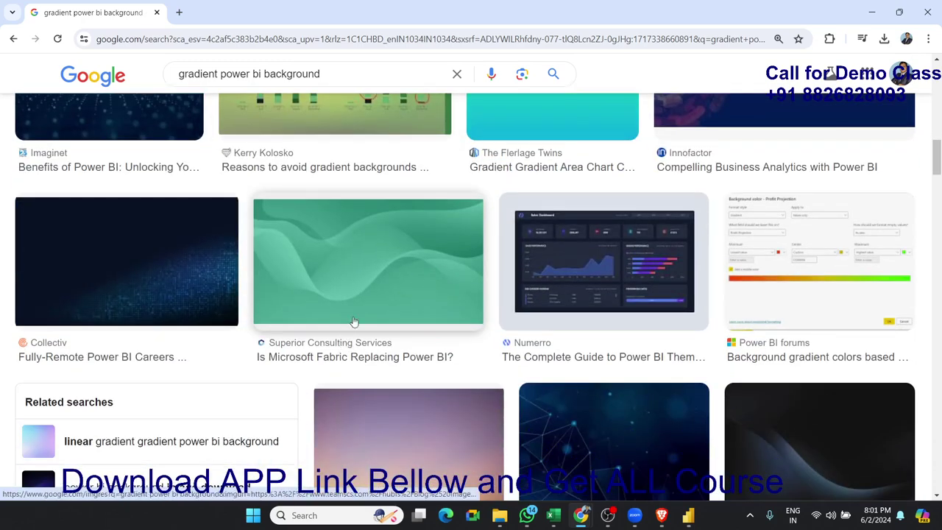
{"action": "scroll", "coordinate": [397, 331], "scroll_direction": "down", "scroll_amount": 3}
{"action": "scroll", "coordinate": [356, 317], "scroll_direction": "down", "scroll_amount": 1}
{"action": "scroll", "coordinate": [355, 318], "scroll_direction": "down", "scroll_amount": 1}
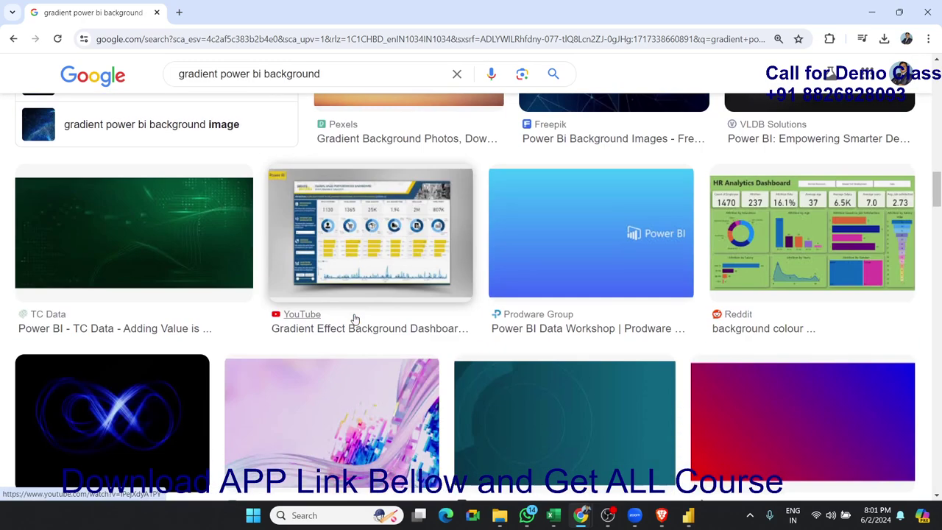
{"action": "scroll", "coordinate": [354, 318], "scroll_direction": "down", "scroll_amount": 1}
{"action": "scroll", "coordinate": [354, 318], "scroll_direction": "down", "scroll_amount": 1}
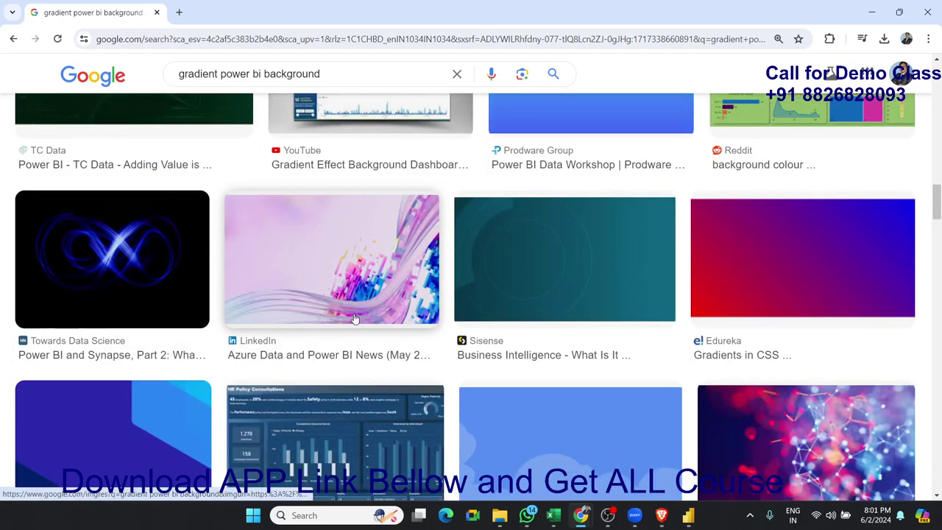
{"action": "scroll", "coordinate": [354, 318], "scroll_direction": "down", "scroll_amount": 2}
{"action": "scroll", "coordinate": [355, 318], "scroll_direction": "down", "scroll_amount": 1}
{"action": "scroll", "coordinate": [355, 317], "scroll_direction": "down", "scroll_amount": 1}
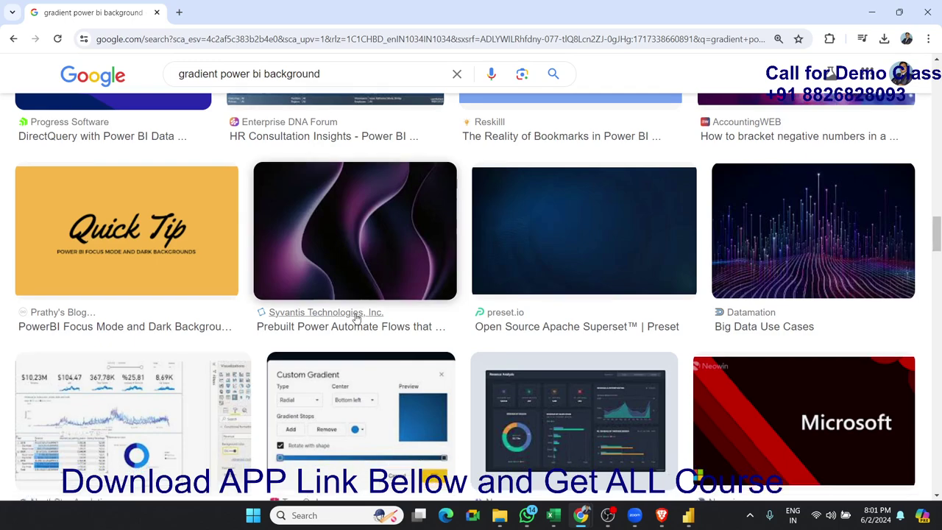
{"action": "scroll", "coordinate": [355, 317], "scroll_direction": "up", "scroll_amount": 1}
{"action": "scroll", "coordinate": [356, 318], "scroll_direction": "up", "scroll_amount": 1}
{"action": "scroll", "coordinate": [355, 318], "scroll_direction": "down", "scroll_amount": 1}
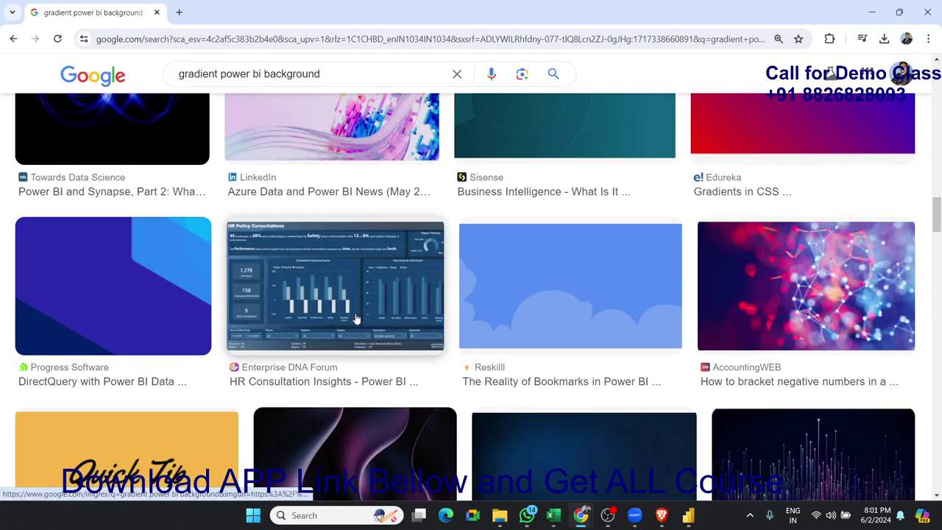
{"action": "scroll", "coordinate": [412, 320], "scroll_direction": "up", "scroll_amount": 1}
{"action": "scroll", "coordinate": [506, 324], "scroll_direction": "up", "scroll_amount": 1}
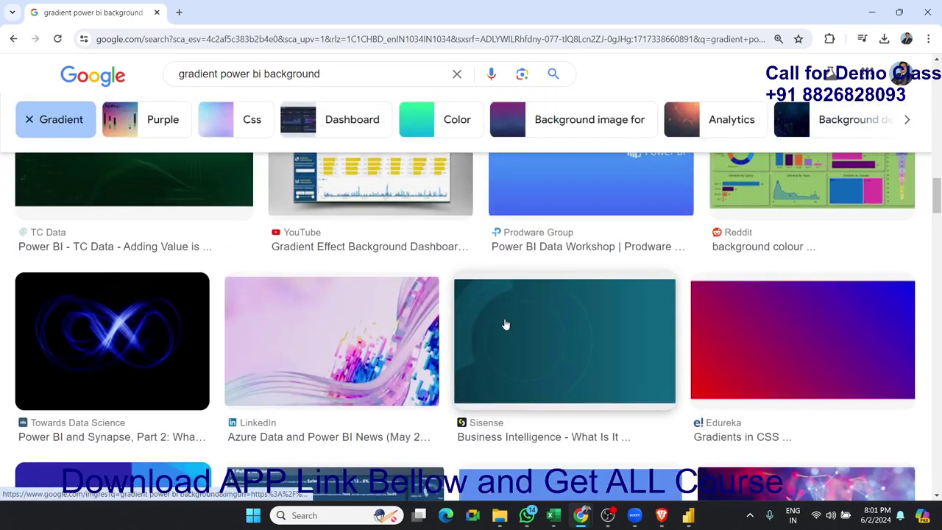
Save the pink-purple wave image from the LinkedIn result into Downloads as images.jpg.
{"action": "left_click", "coordinate": [379, 381]}
{"action": "right_click", "coordinate": [744, 265]}
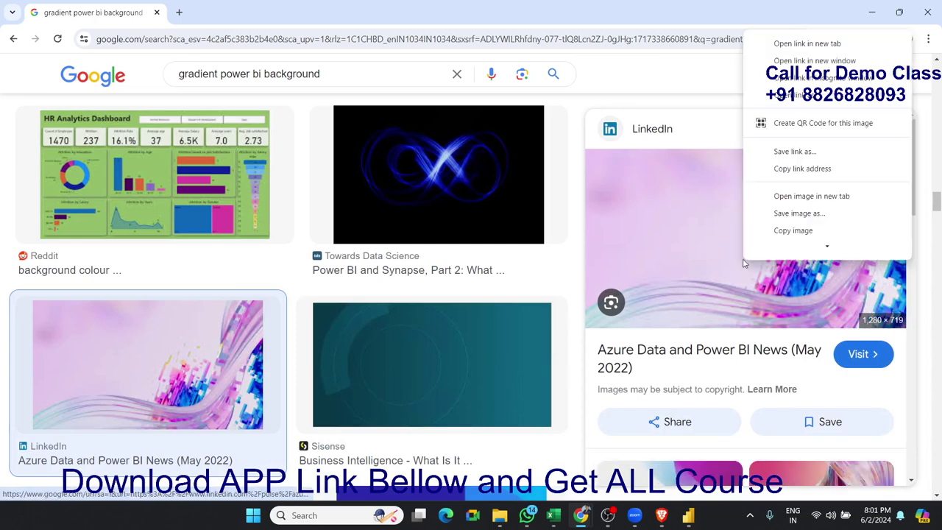
{"action": "scroll", "coordinate": [780, 221], "scroll_direction": "down", "scroll_amount": 2}
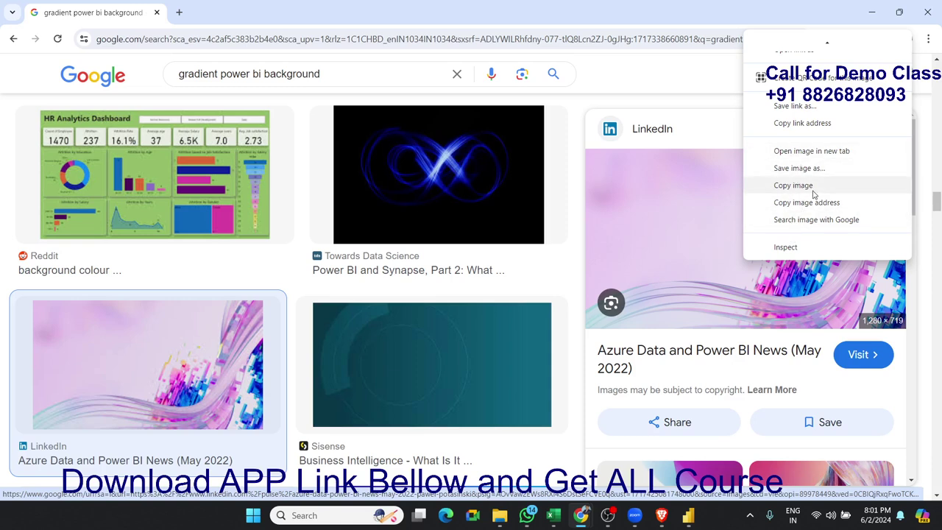
{"action": "left_click", "coordinate": [812, 181]}
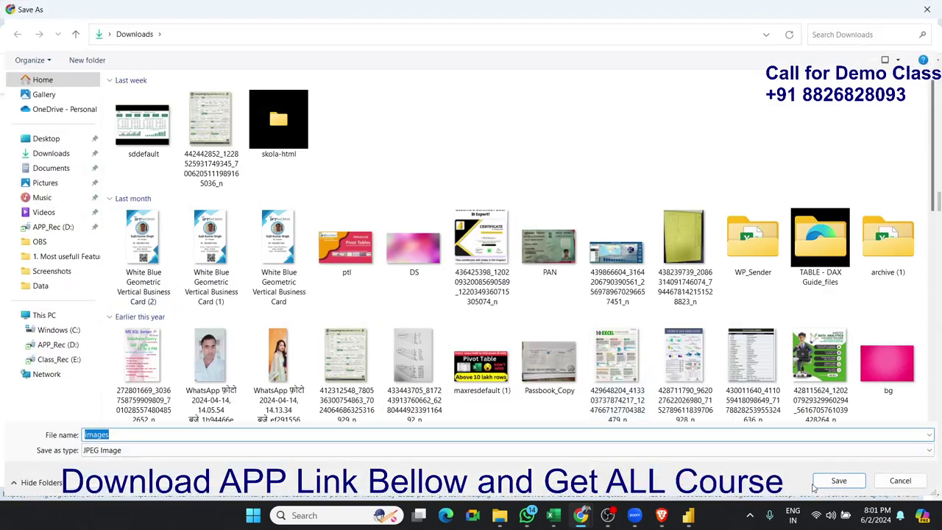
{"action": "left_click", "coordinate": [839, 480]}
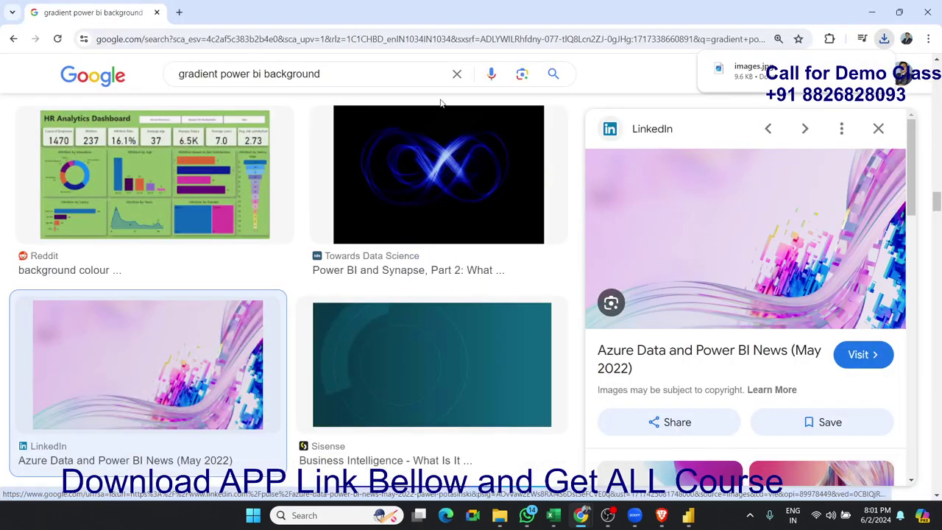
Set Downloads\images.jpg as the page wallpaper with Image fit set to Fit.
{"action": "left_click", "coordinate": [871, 12]}
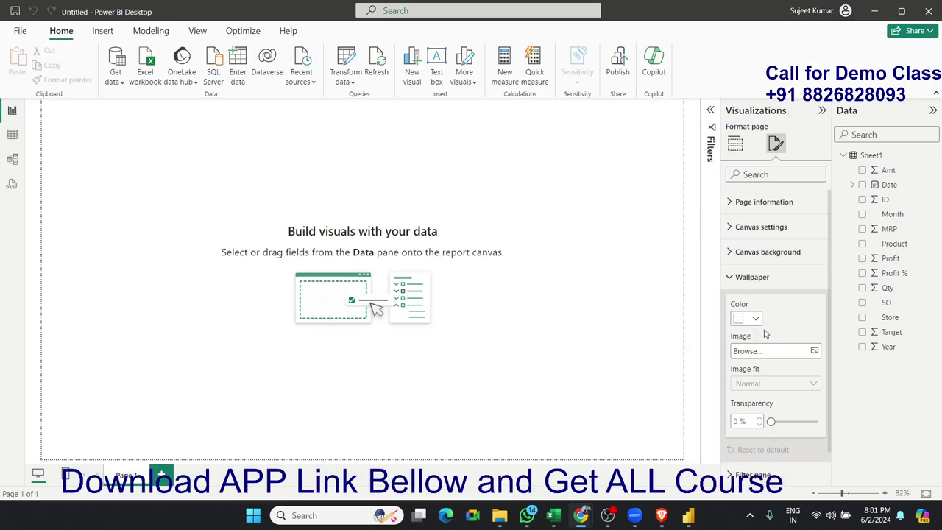
{"action": "left_click", "coordinate": [810, 353]}
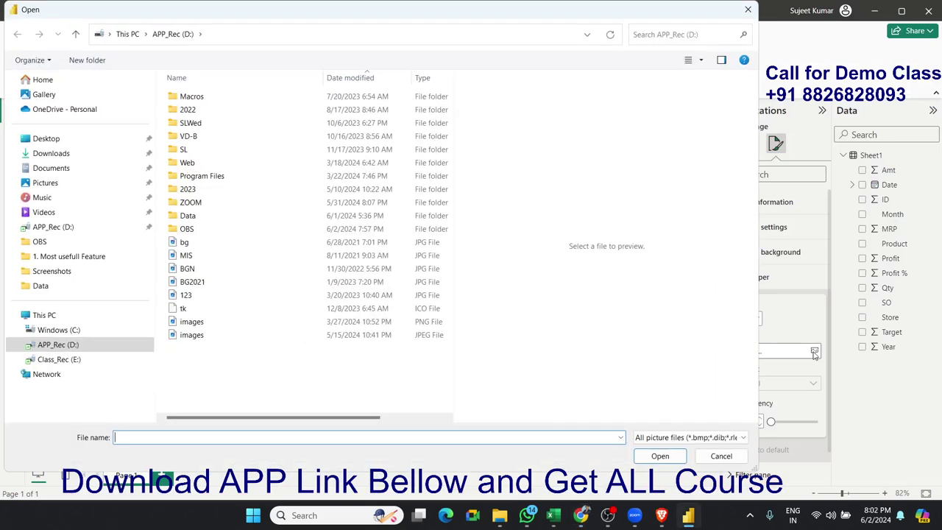
{"action": "left_click", "coordinate": [51, 153]}
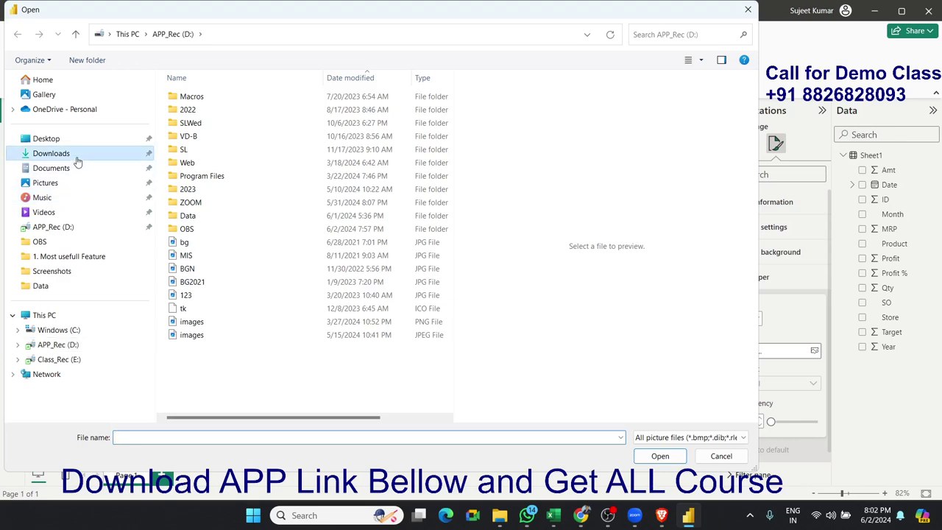
{"action": "left_click", "coordinate": [207, 132]}
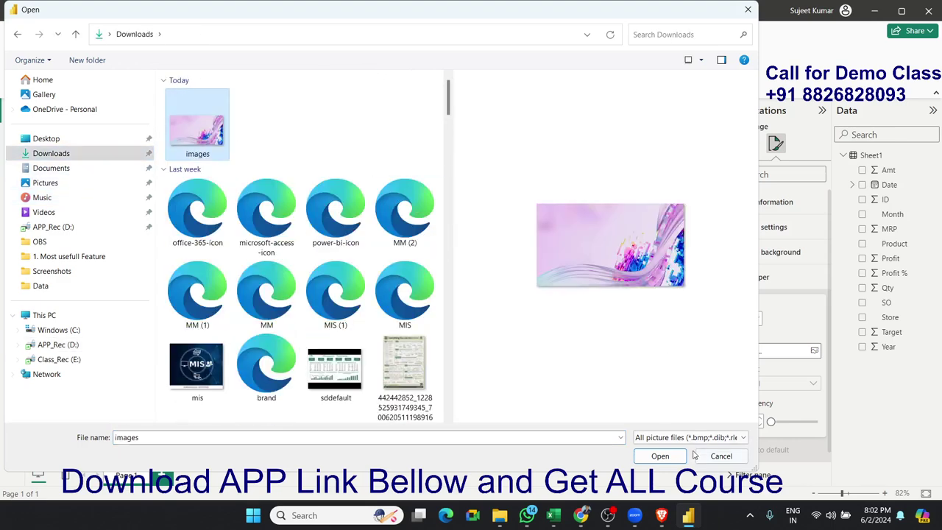
{"action": "left_click", "coordinate": [670, 456]}
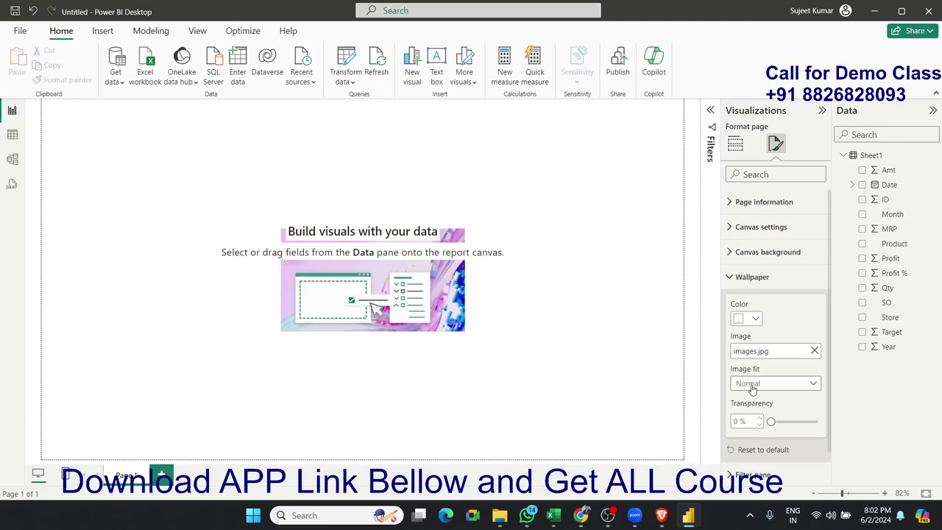
{"action": "left_click", "coordinate": [751, 389]}
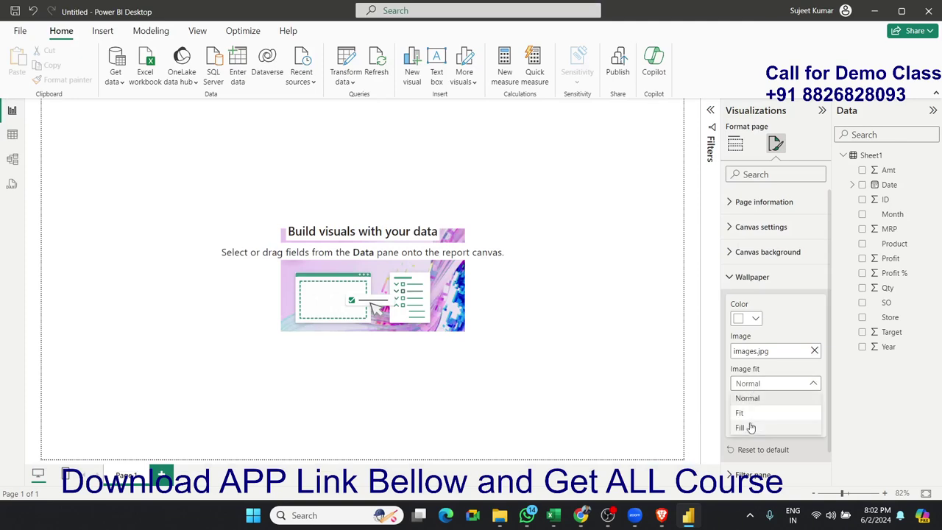
{"action": "left_click", "coordinate": [749, 413]}
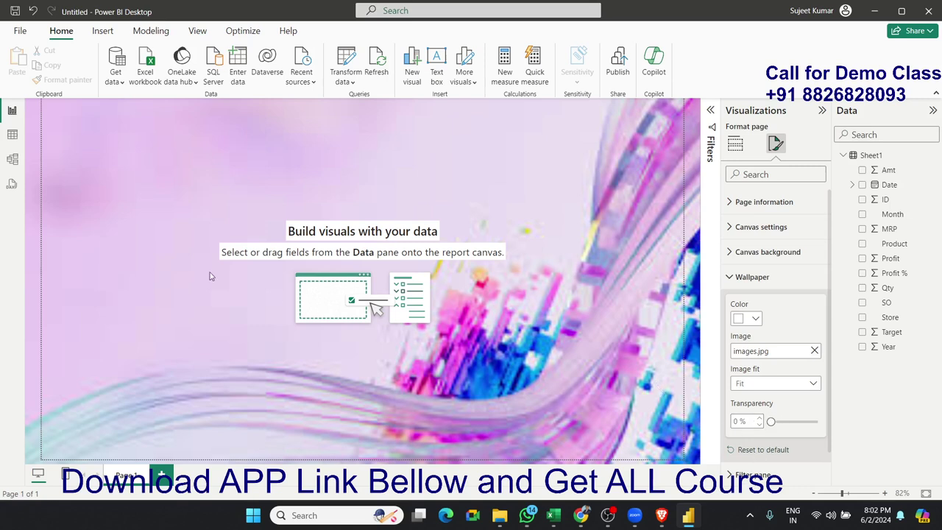
{"action": "left_click", "coordinate": [176, 323]}
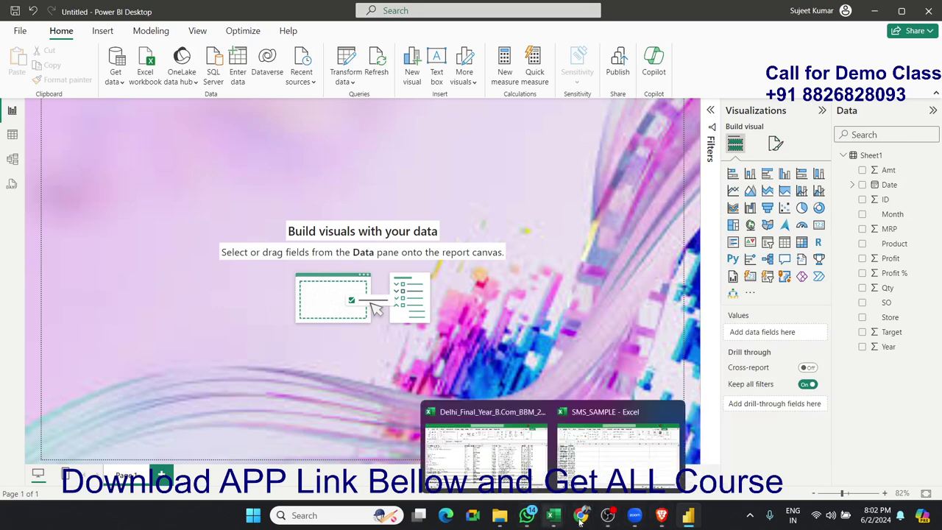
Reopen the wave image preview and open its full-size version in a new tab.
{"action": "mouse_move", "coordinate": [581, 515]}
{"action": "left_click", "coordinate": [674, 482]}
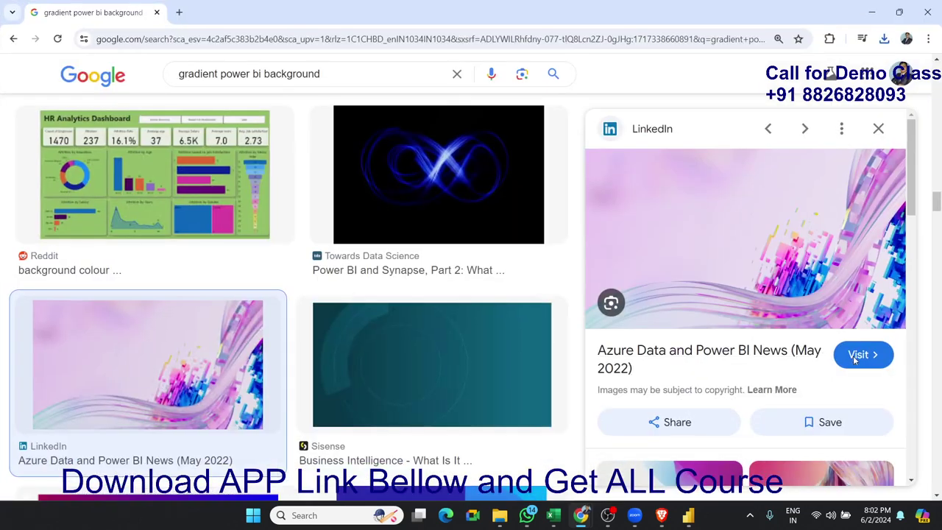
{"action": "left_click", "coordinate": [855, 361]}
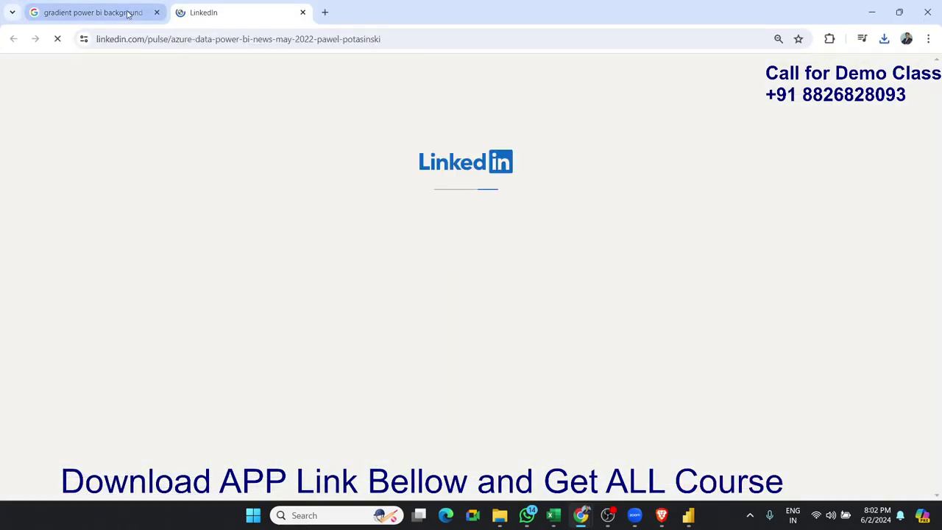
{"action": "left_click", "coordinate": [126, 13]}
{"action": "right_click", "coordinate": [663, 259]}
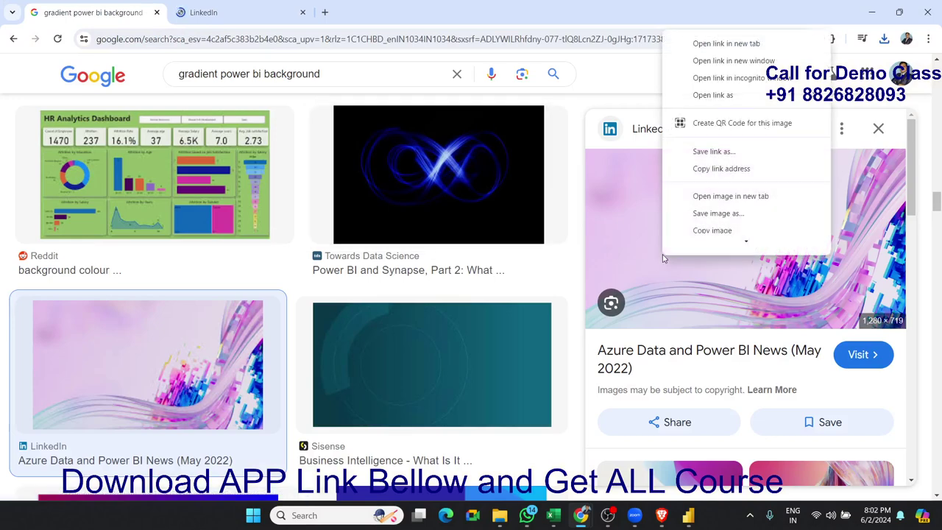
{"action": "left_click", "coordinate": [721, 190]}
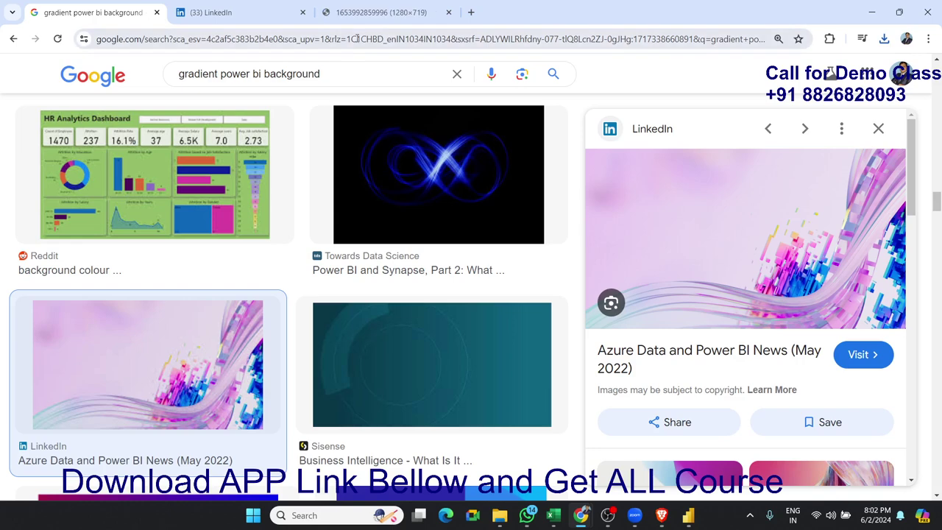
{"action": "left_click", "coordinate": [383, 13]}
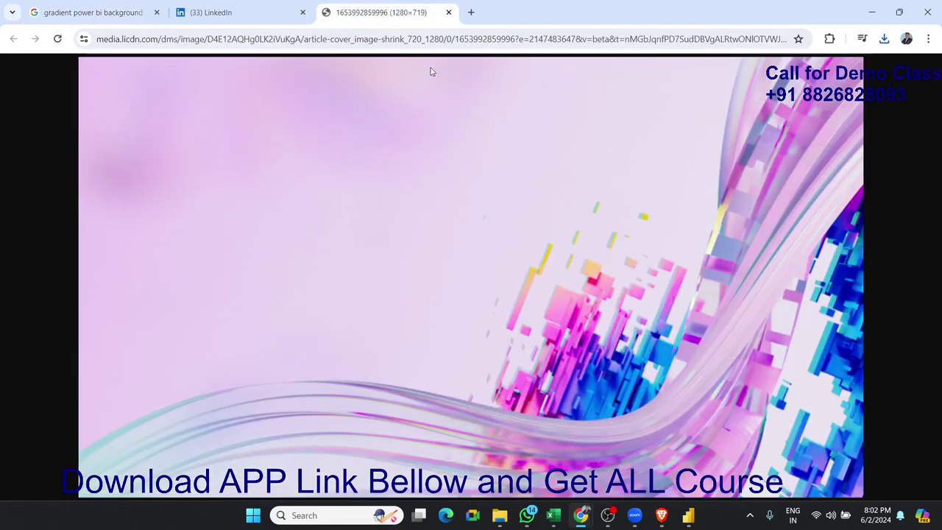
Save the full-size 1280×719 image to Downloads as 1653992859996.png and return to Power BI.
{"action": "right_click", "coordinate": [457, 261]}
{"action": "left_click", "coordinate": [492, 288]}
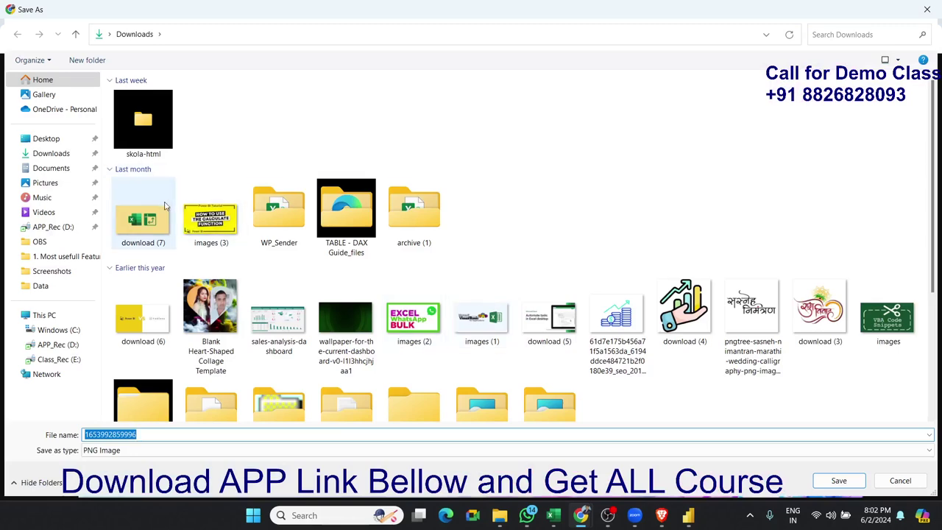
{"action": "left_click", "coordinate": [62, 169]}
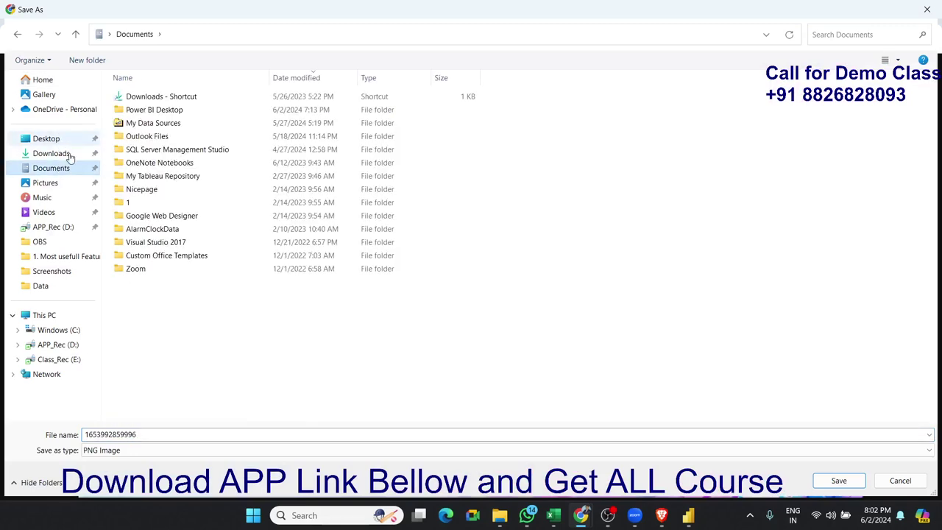
{"action": "left_click", "coordinate": [62, 153]}
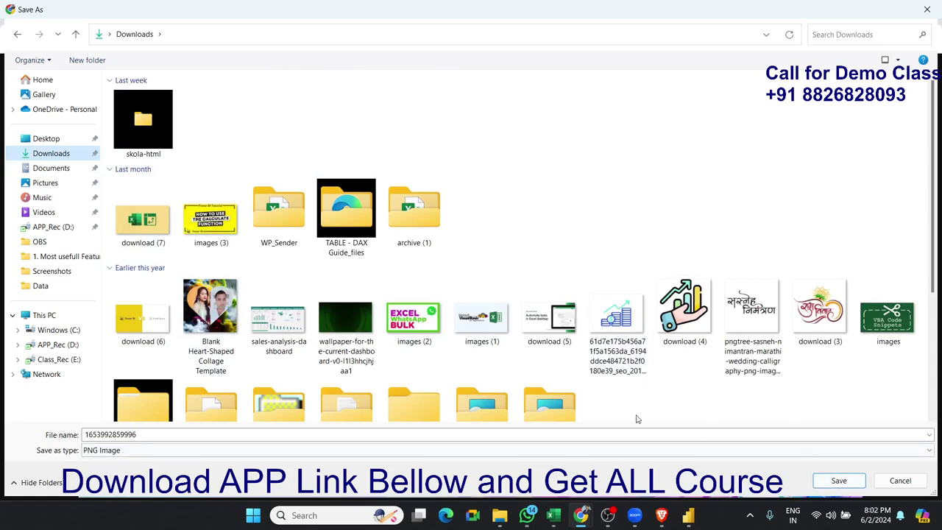
{"action": "left_click", "coordinate": [836, 479]}
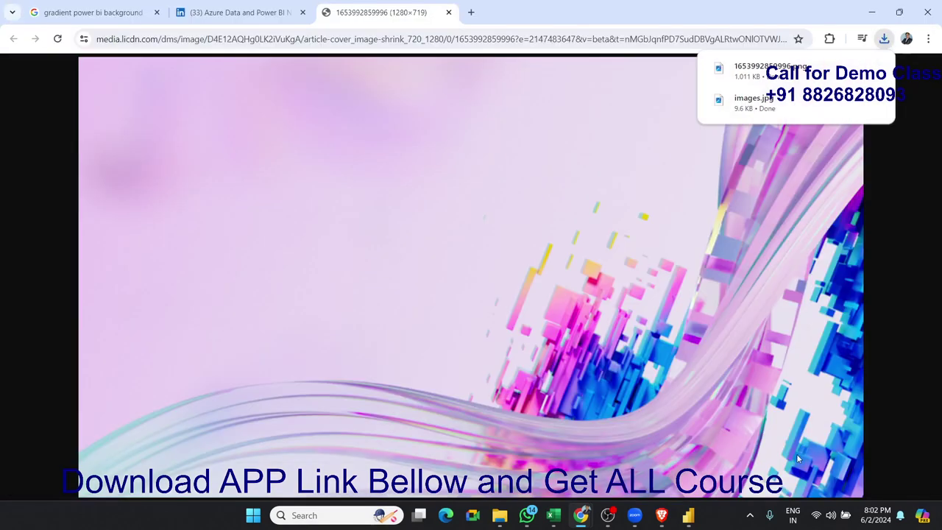
{"action": "left_click", "coordinate": [689, 517]}
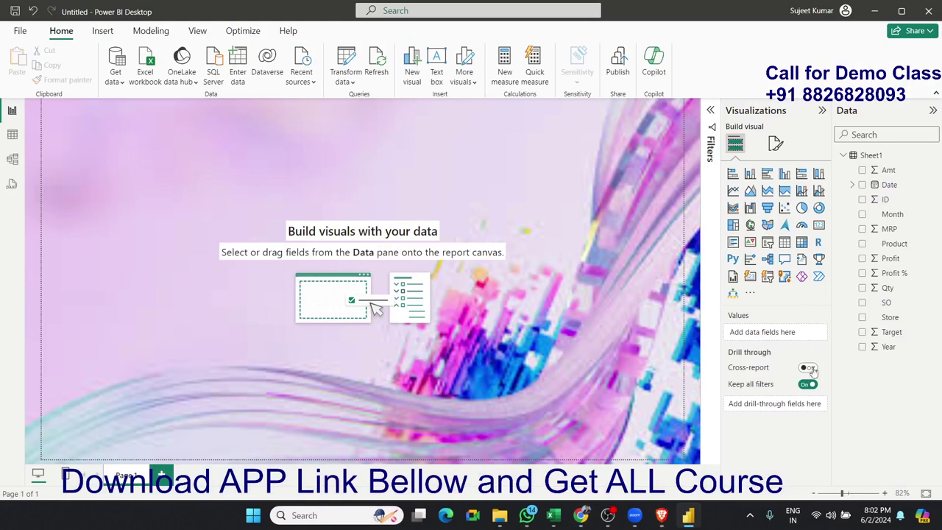
Replace the page wallpaper with 1653992859996.png from Downloads and set its image fit to Fit.
{"action": "left_click", "coordinate": [774, 144]}
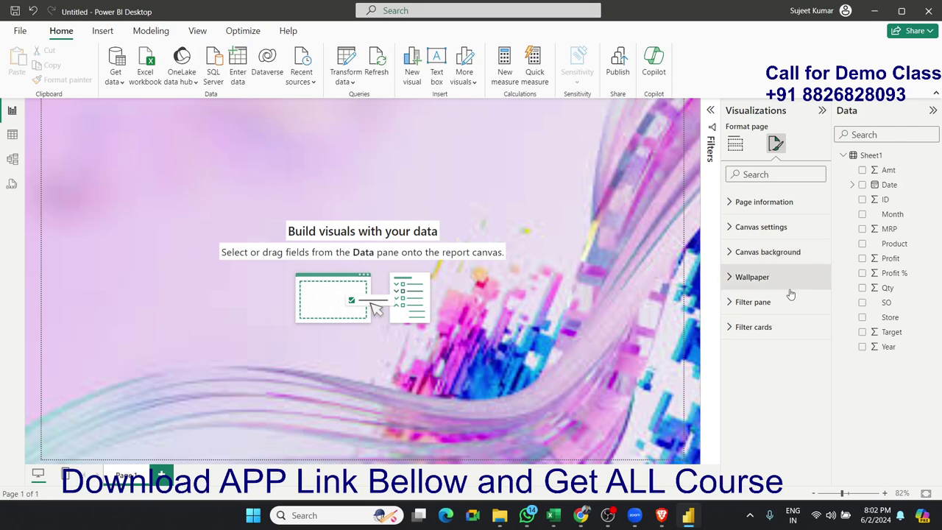
{"action": "left_click", "coordinate": [735, 277]}
{"action": "left_click", "coordinate": [814, 351]}
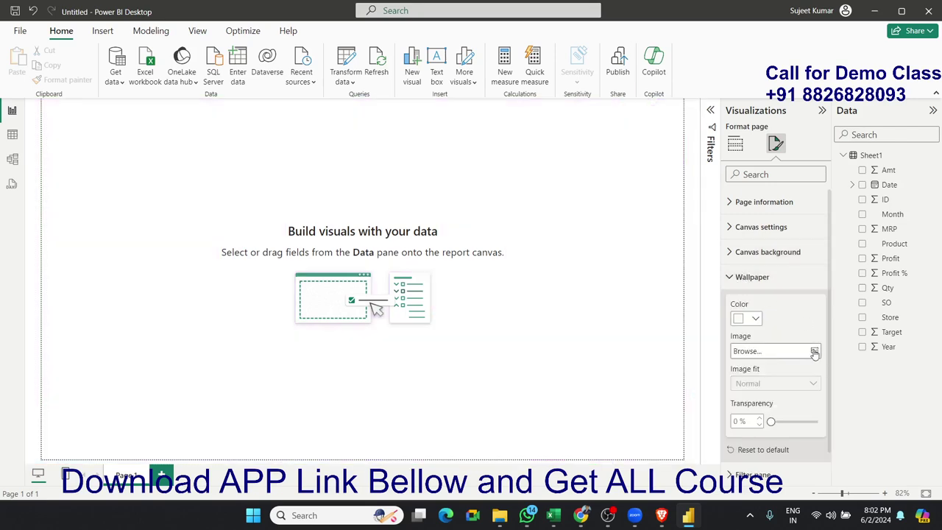
{"action": "left_click", "coordinate": [783, 351]}
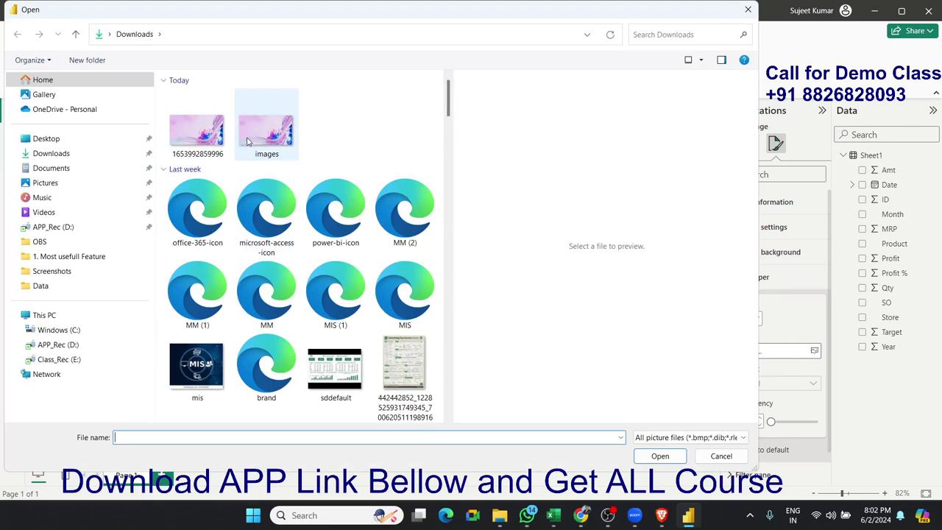
{"action": "left_click", "coordinate": [203, 137]}
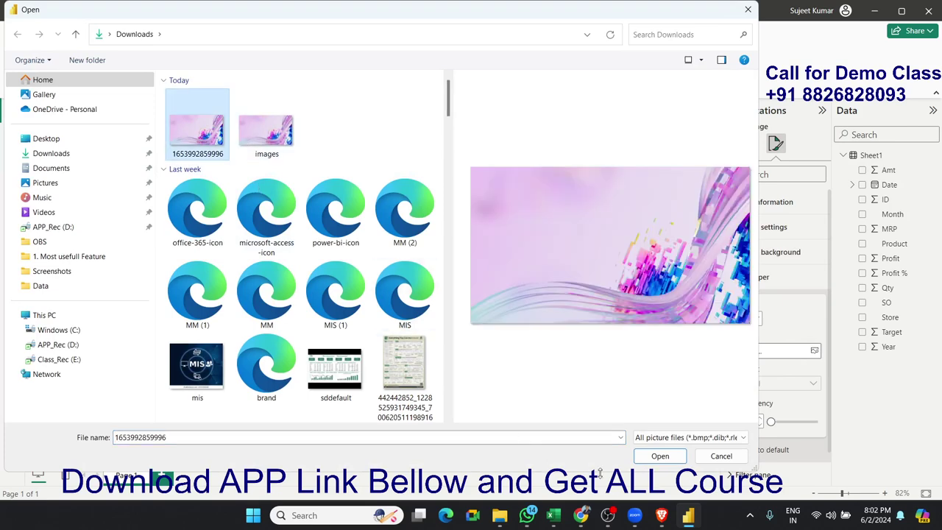
{"action": "left_click", "coordinate": [649, 457]}
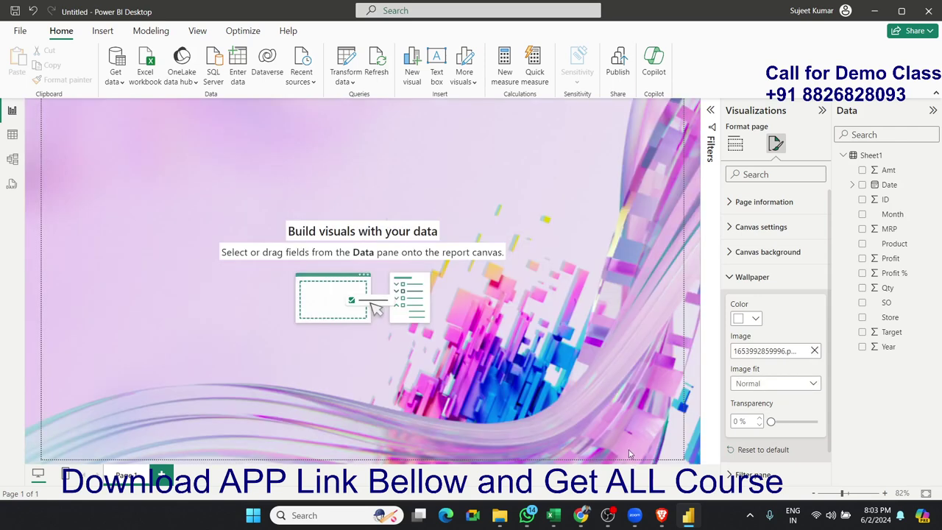
{"action": "left_click", "coordinate": [761, 384]}
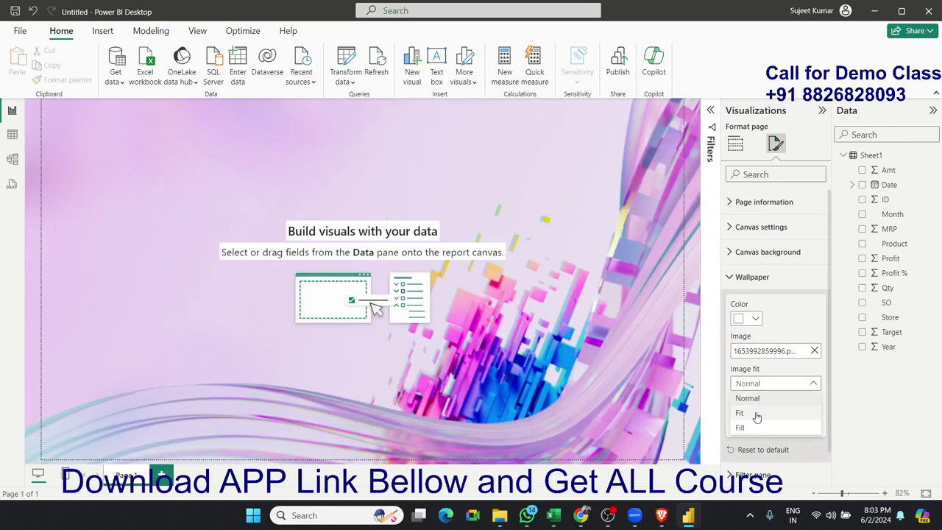
{"action": "left_click", "coordinate": [755, 412]}
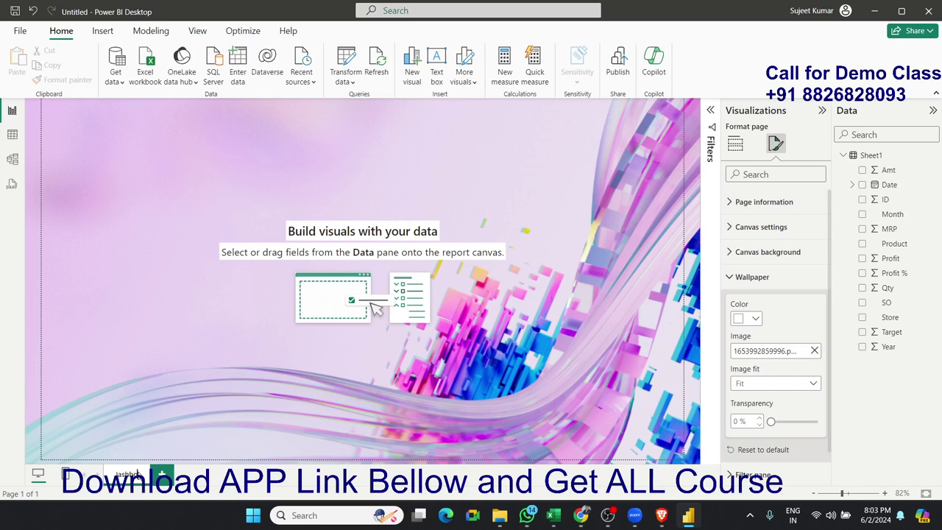
{"action": "left_click", "coordinate": [237, 390]}
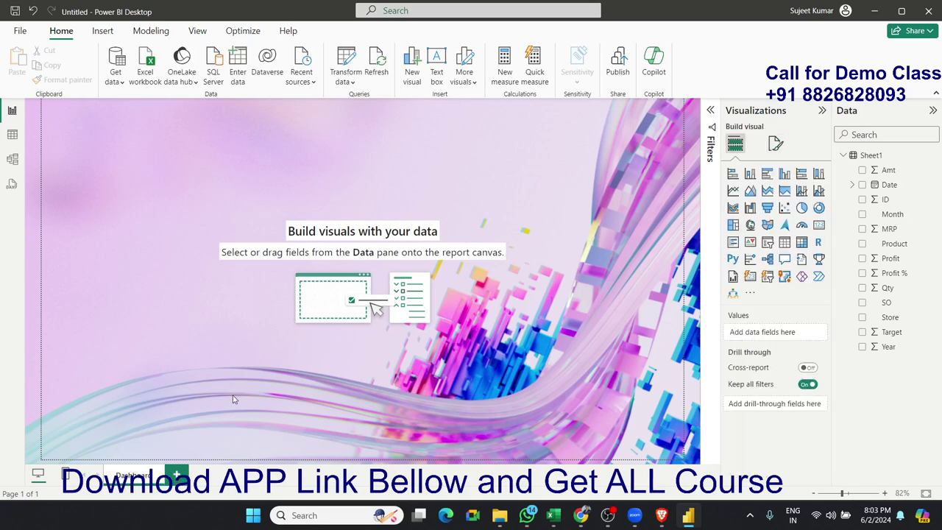
{"action": "left_click", "coordinate": [12, 134]}
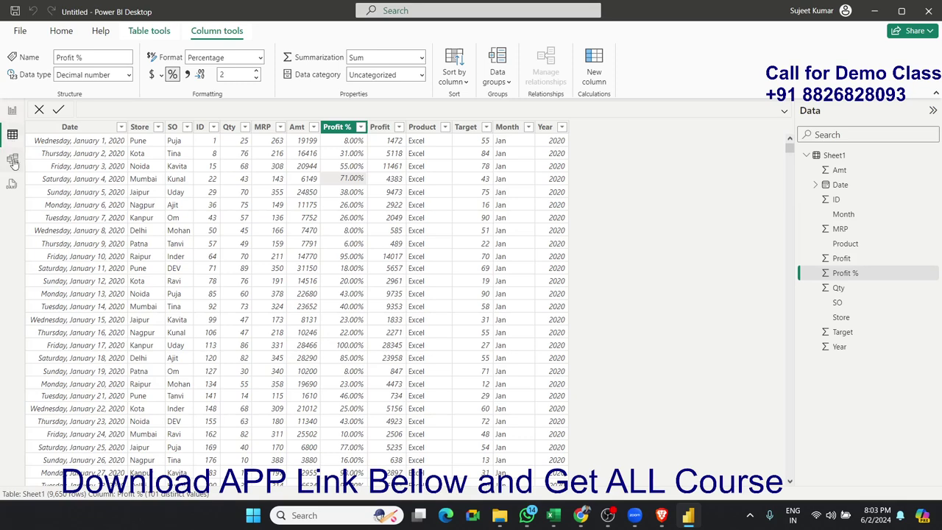
{"action": "left_click", "coordinate": [12, 110]}
{"action": "left_click", "coordinate": [12, 158]}
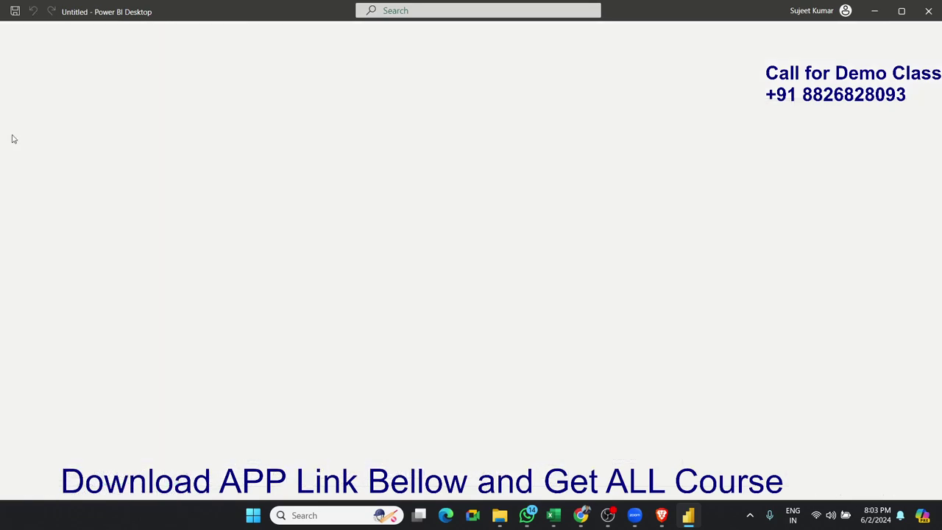
{"action": "left_click", "coordinate": [12, 110]}
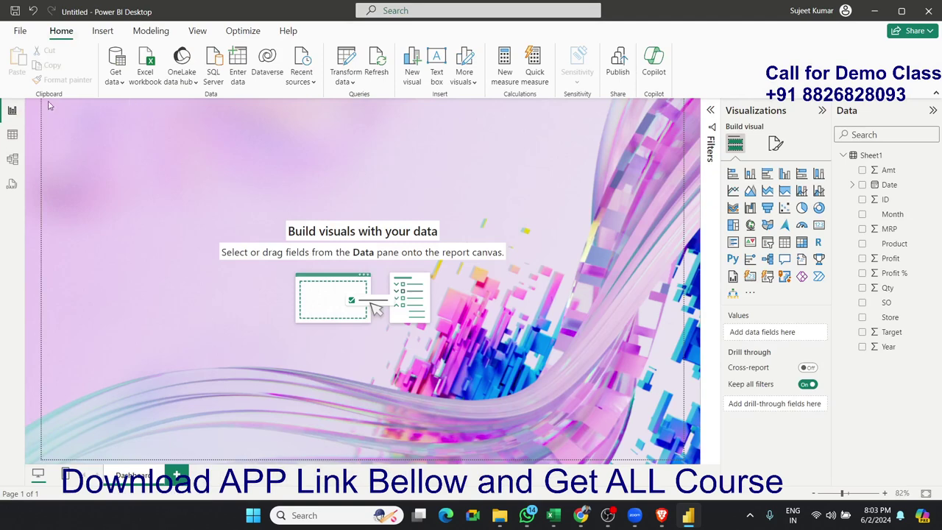
{"action": "left_click_drag", "start_coordinate": [49, 105], "coordinate": [173, 163]}
{"action": "left_click", "coordinate": [887, 288]}
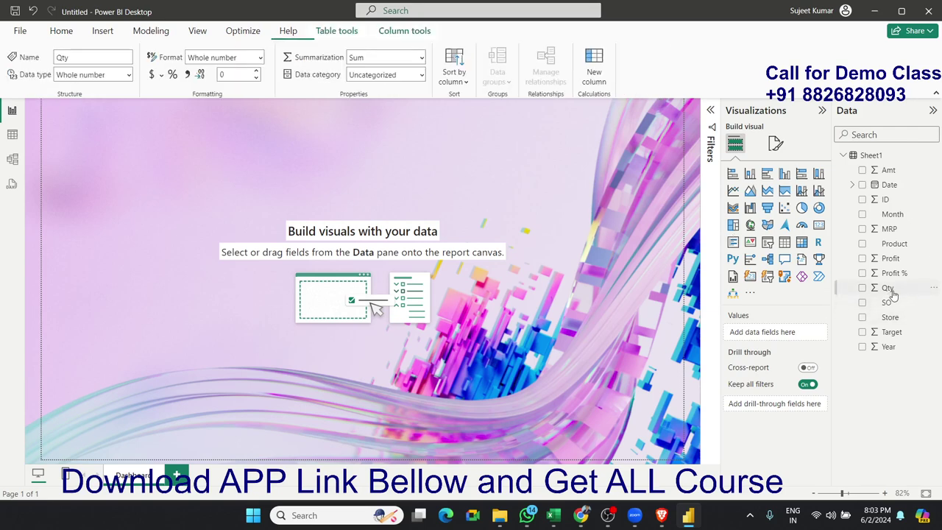
Insert a gauge visual and shrink it into a small tile at the page's top-left corner.
{"action": "left_click", "coordinate": [801, 224]}
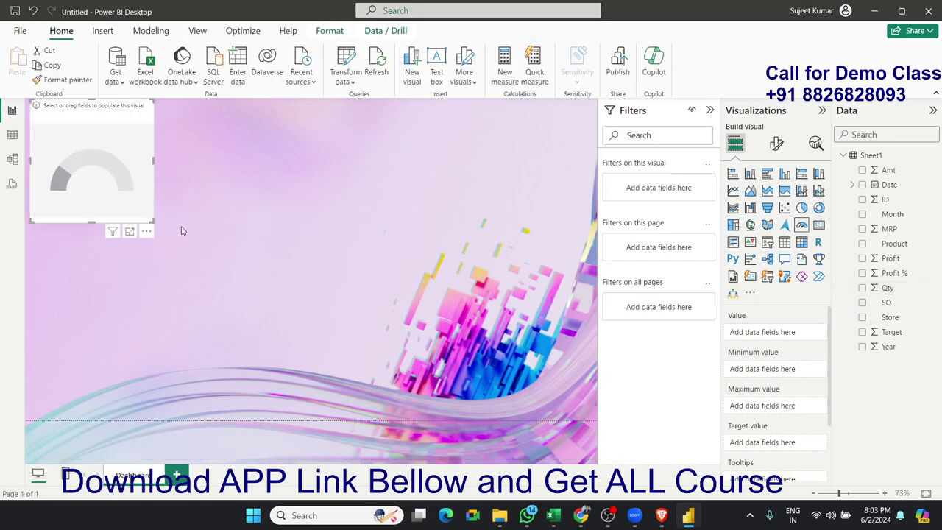
{"action": "left_click_drag", "start_coordinate": [152, 219], "coordinate": [108, 158]}
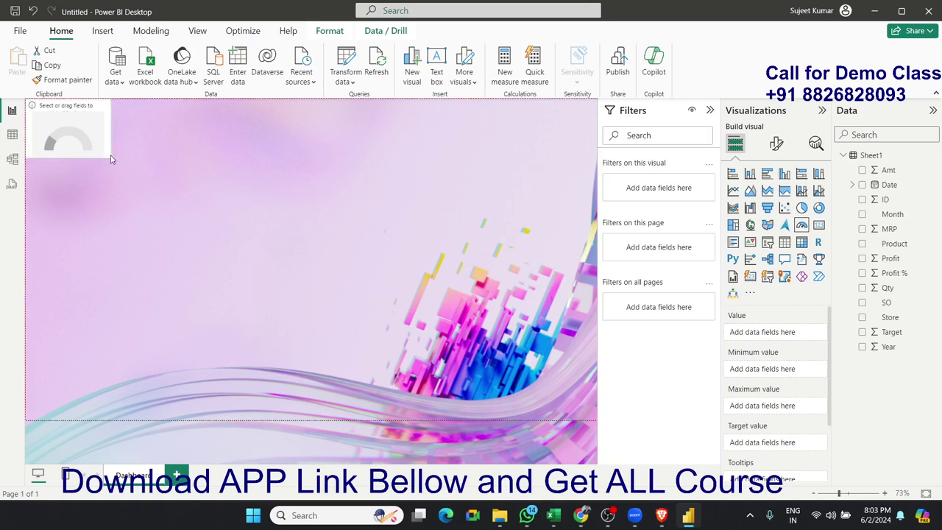
{"action": "left_click_drag", "start_coordinate": [110, 159], "coordinate": [112, 156]}
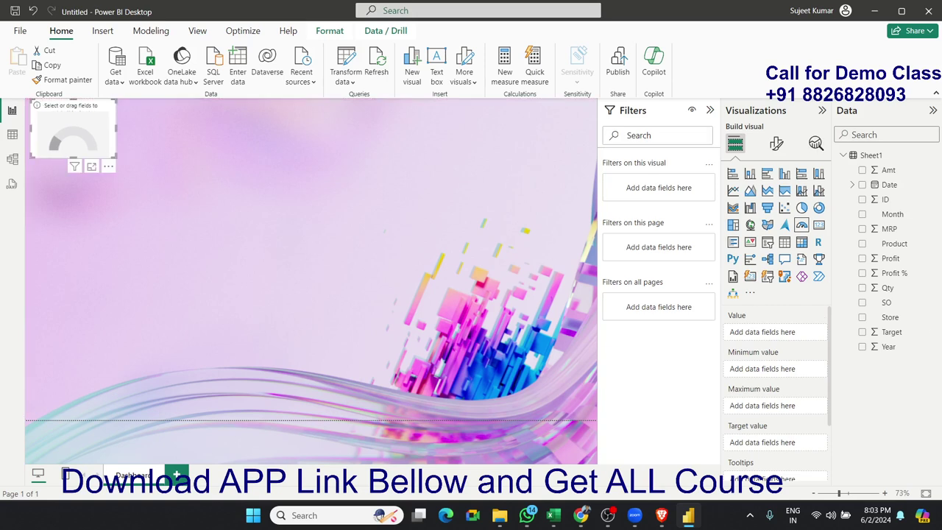
Use Sum of Qty as the gauge value and Sum of Target as its maximum, then make it slightly taller.
{"action": "left_click_drag", "start_coordinate": [898, 293], "coordinate": [110, 136]}
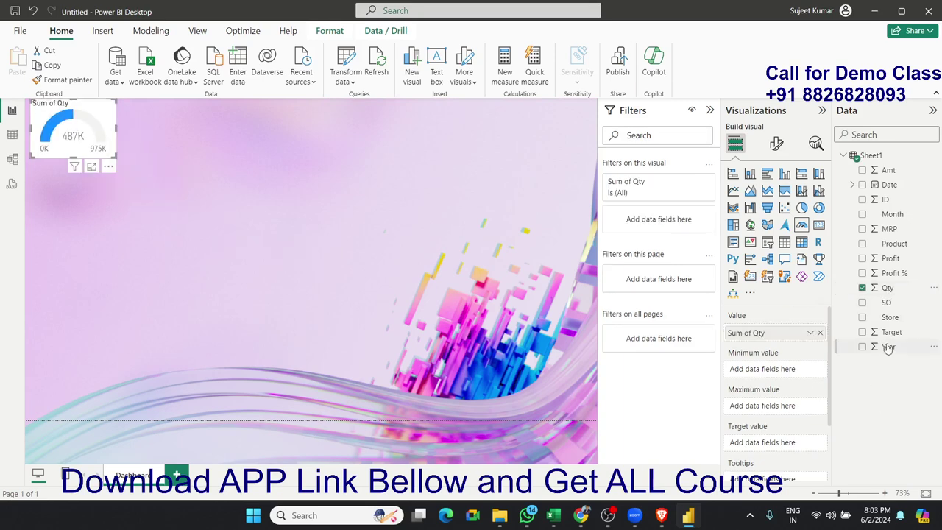
{"action": "left_click_drag", "start_coordinate": [891, 332], "coordinate": [82, 143]}
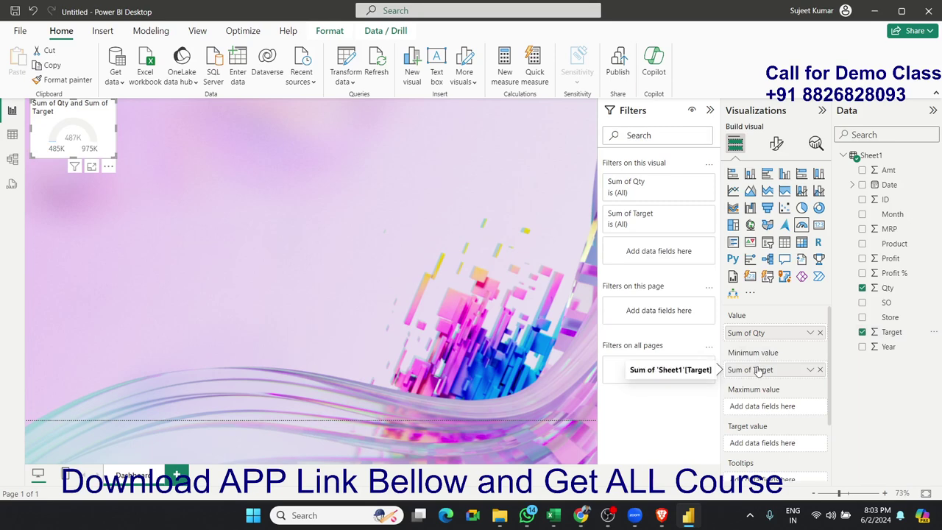
{"action": "left_click_drag", "start_coordinate": [758, 370], "coordinate": [763, 409]}
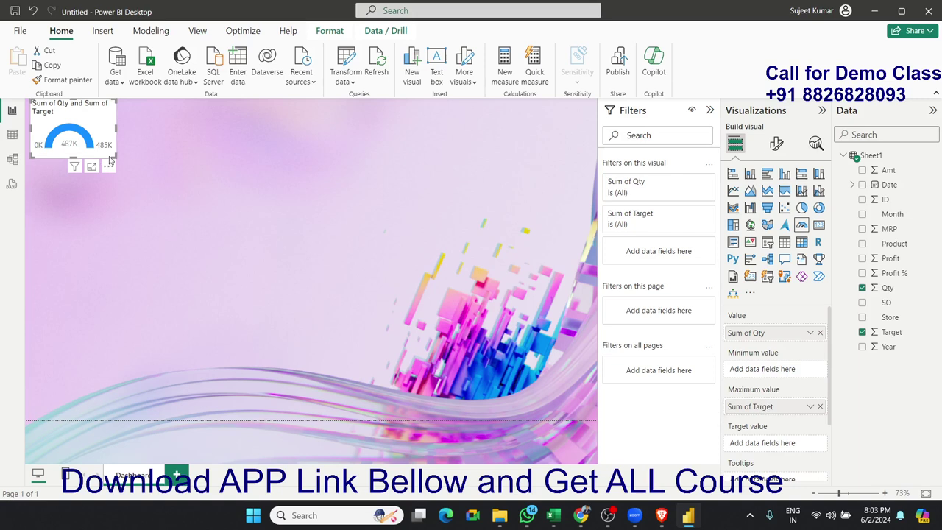
{"action": "left_click_drag", "start_coordinate": [114, 157], "coordinate": [113, 170]}
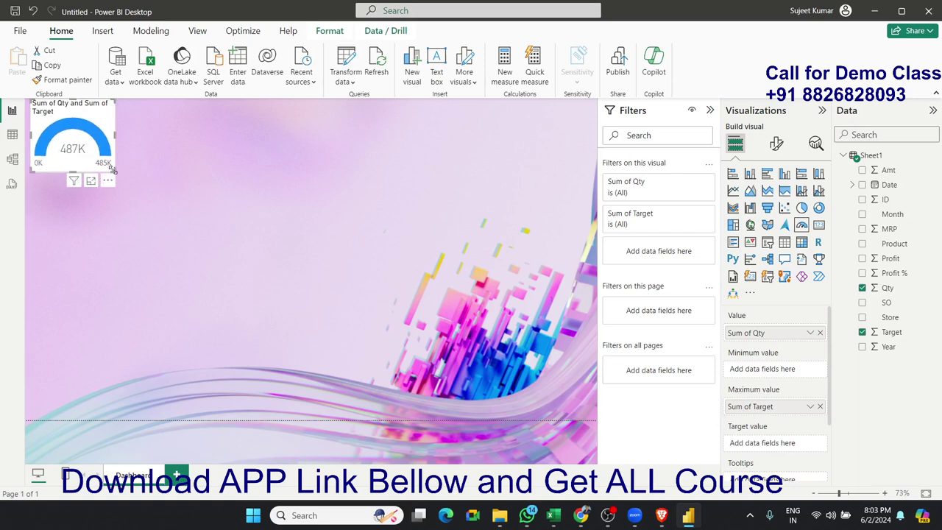
{"action": "left_click", "coordinate": [128, 142]}
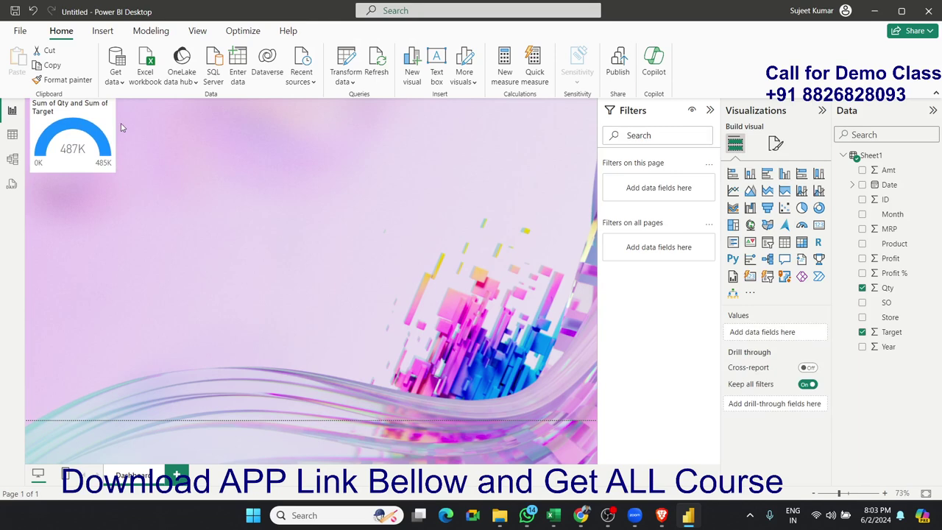
{"action": "left_click", "coordinate": [114, 122]}
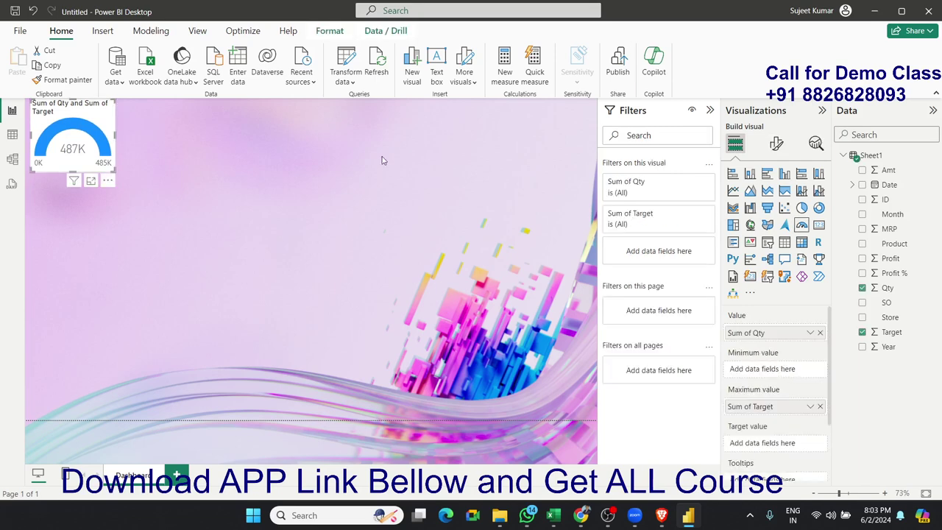
Turn off the Qty gauge's background in the General effects settings.
{"action": "left_click", "coordinate": [777, 144]}
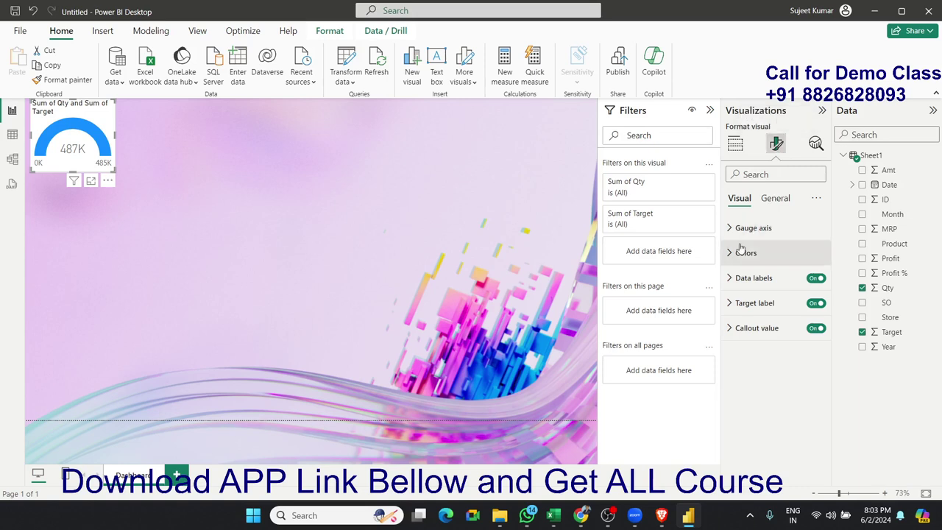
{"action": "left_click", "coordinate": [776, 199]}
{"action": "left_click", "coordinate": [741, 200]}
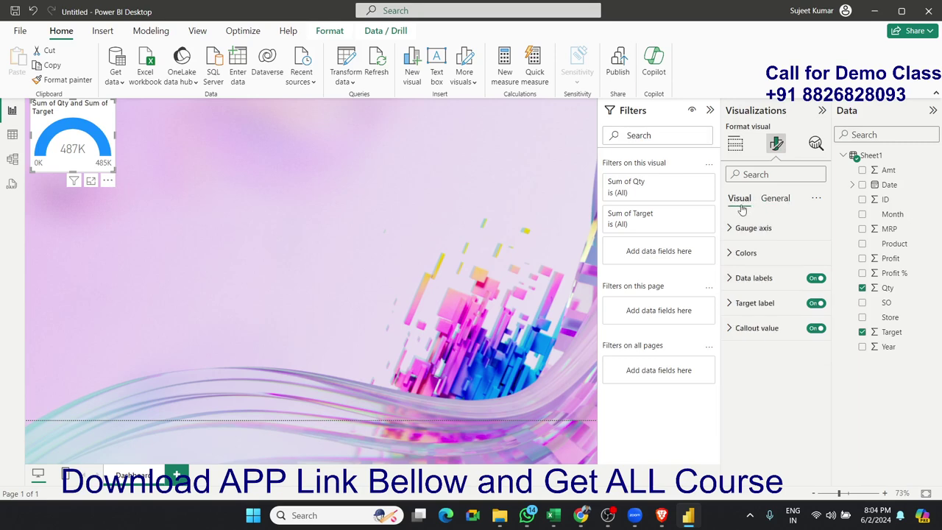
{"action": "left_click", "coordinate": [773, 201]}
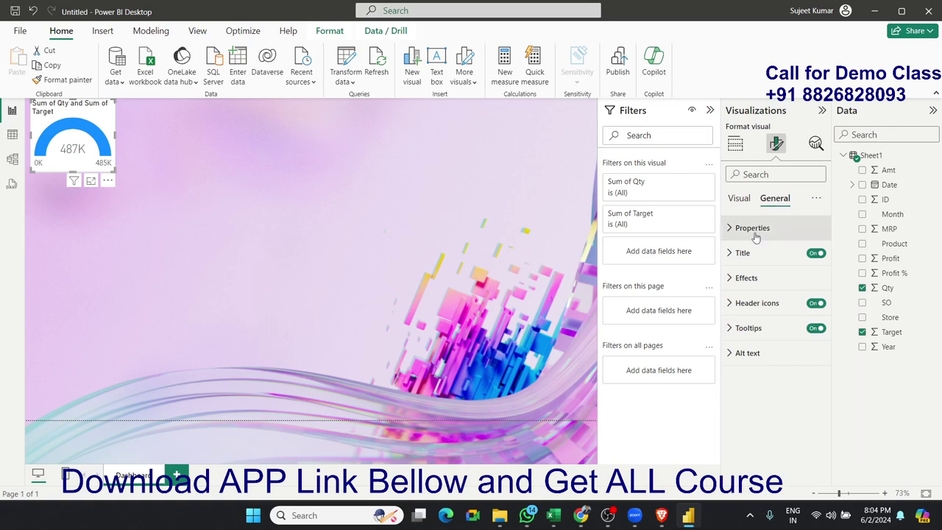
{"action": "left_click", "coordinate": [731, 279]}
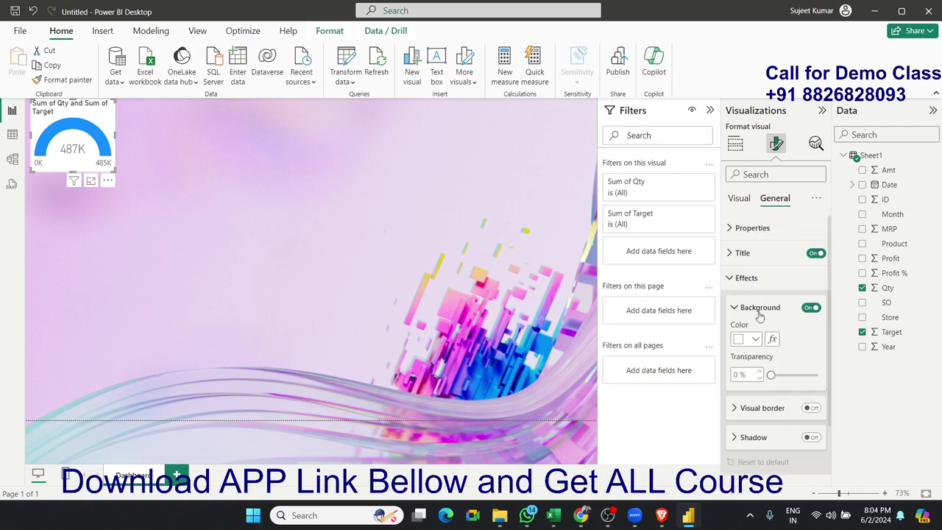
{"action": "left_click", "coordinate": [809, 308]}
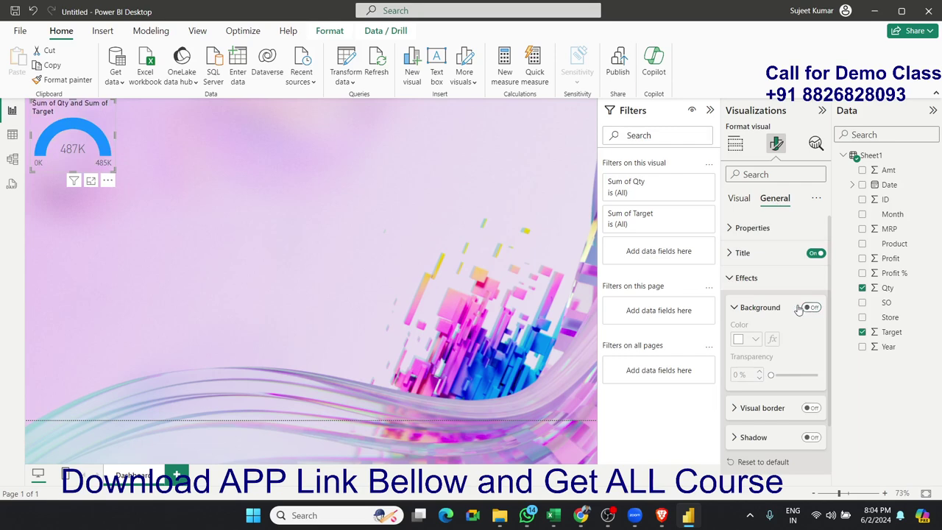
Change the gauge's title text to 'Sold Qty'.
{"action": "left_click", "coordinate": [736, 256]}
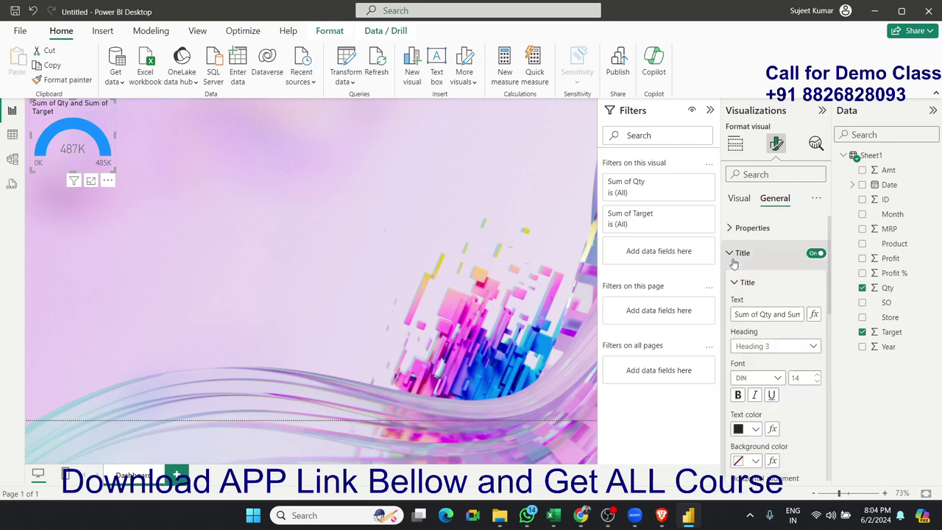
{"action": "triple_click", "coordinate": [752, 310]}
{"action": "key", "text": "BackSpace"}
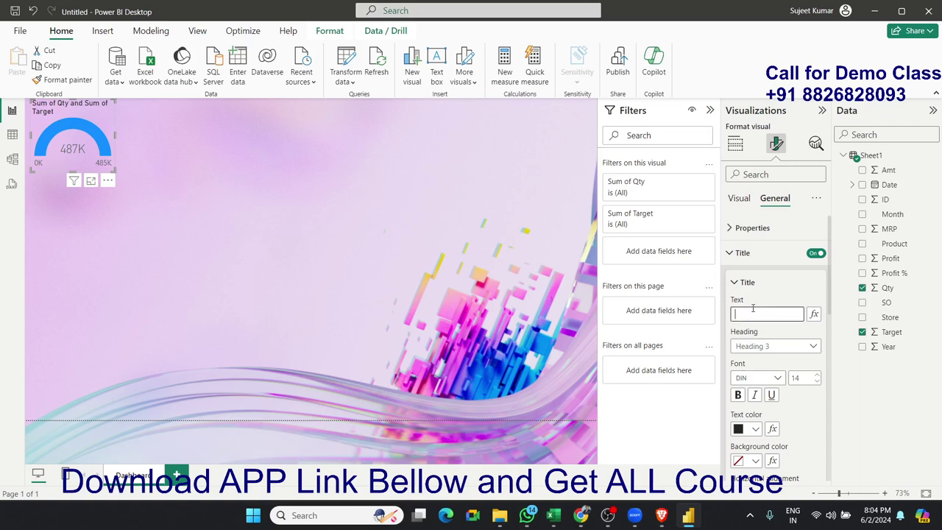
{"action": "type", "text": "Sold Qty"}
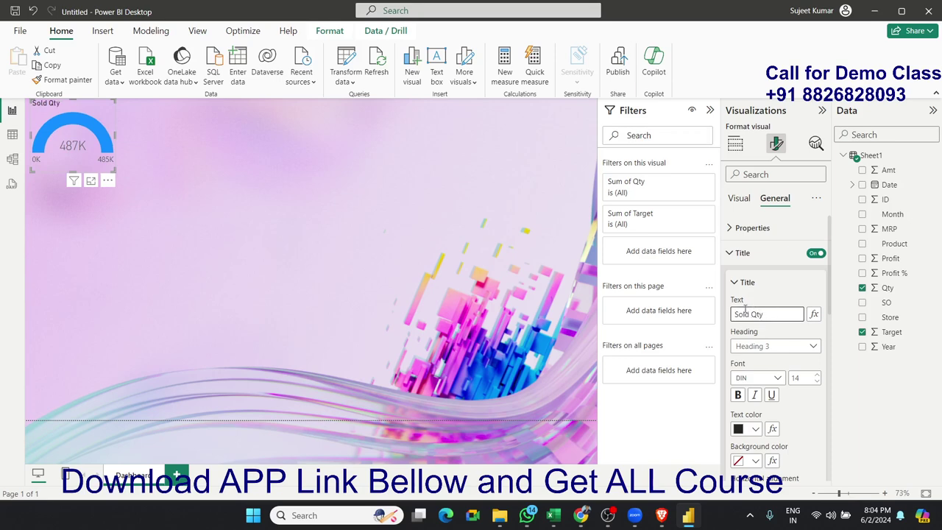
{"action": "left_click", "coordinate": [336, 234]}
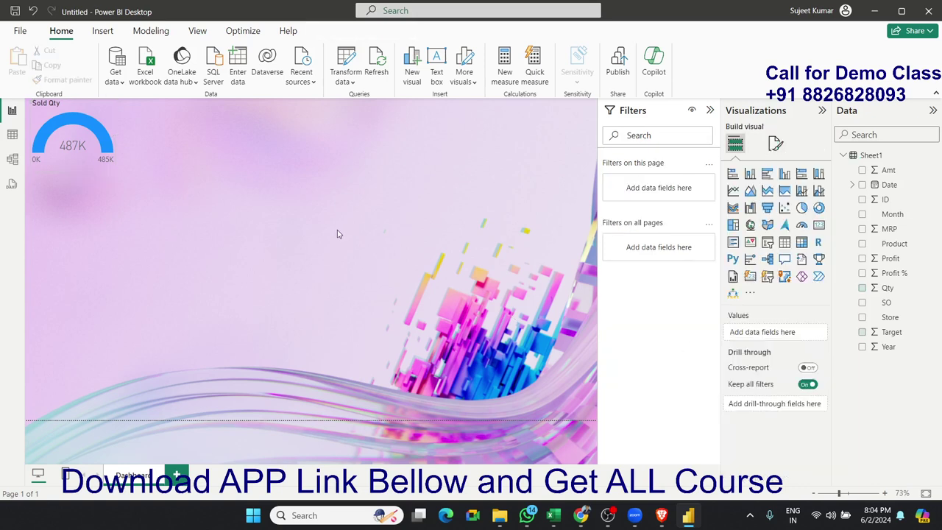
Add a new gauge at the page's top-right showing Sum of Profit.
{"action": "left_click_drag", "start_coordinate": [535, 103], "coordinate": [584, 185]}
{"action": "left_click", "coordinate": [801, 224]}
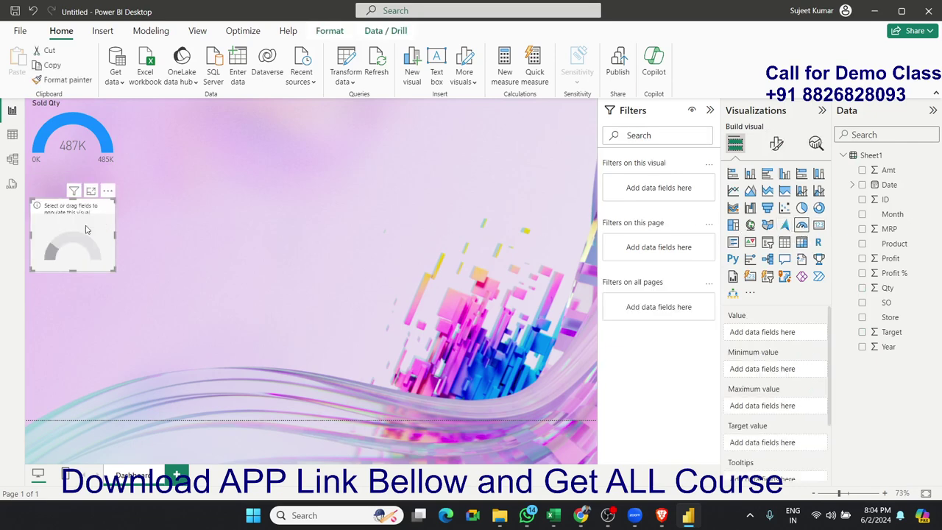
{"action": "mouse_move", "coordinate": [91, 204]}
{"action": "left_mouse_down"}
{"action": "mouse_move", "coordinate": [514, 122]}
{"action": "mouse_move", "coordinate": [564, 127]}
{"action": "left_mouse_up"}
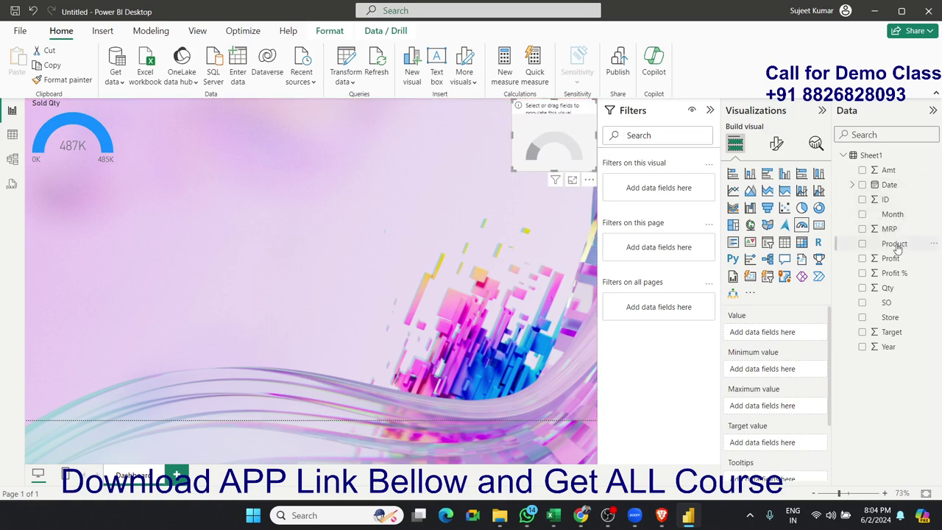
{"action": "left_click_drag", "start_coordinate": [891, 258], "coordinate": [559, 165]}
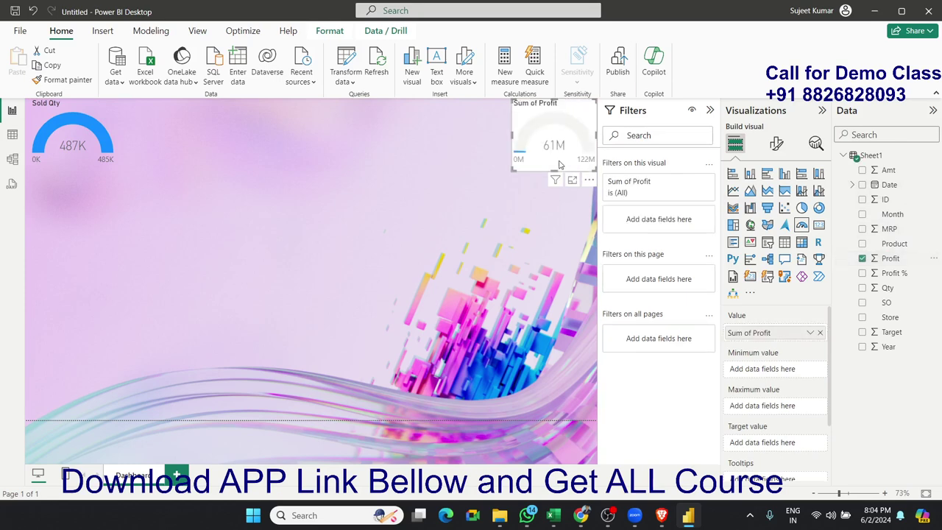
Set the Profit gauge's fill colour to a custom bright green (#02EF59).
{"action": "left_click", "coordinate": [776, 143]}
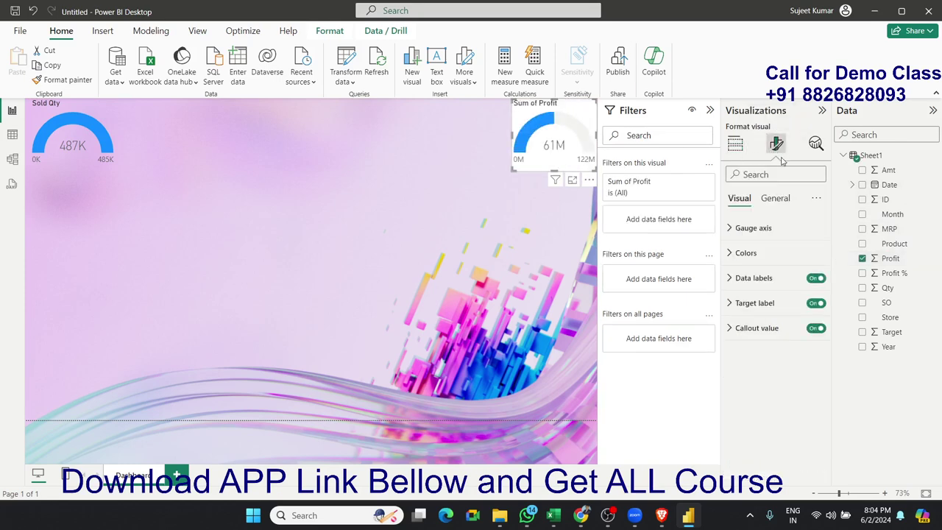
{"action": "left_click", "coordinate": [743, 253]}
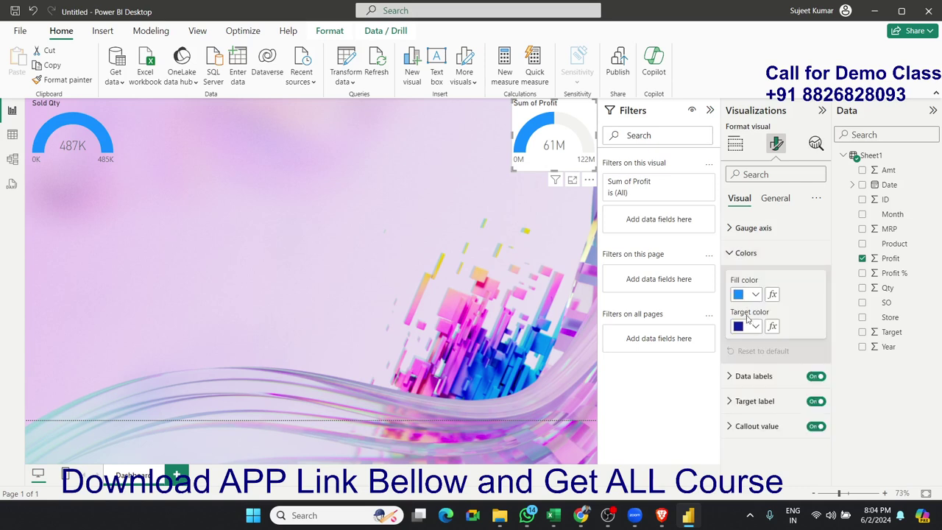
{"action": "left_click", "coordinate": [756, 295]}
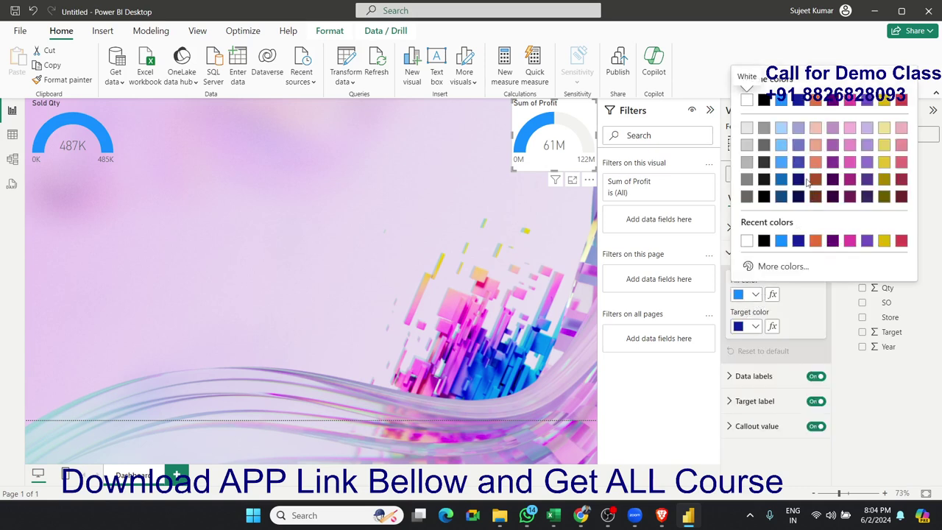
{"action": "left_click", "coordinate": [786, 266]}
{"action": "left_click_drag", "start_coordinate": [832, 226], "coordinate": [806, 226]}
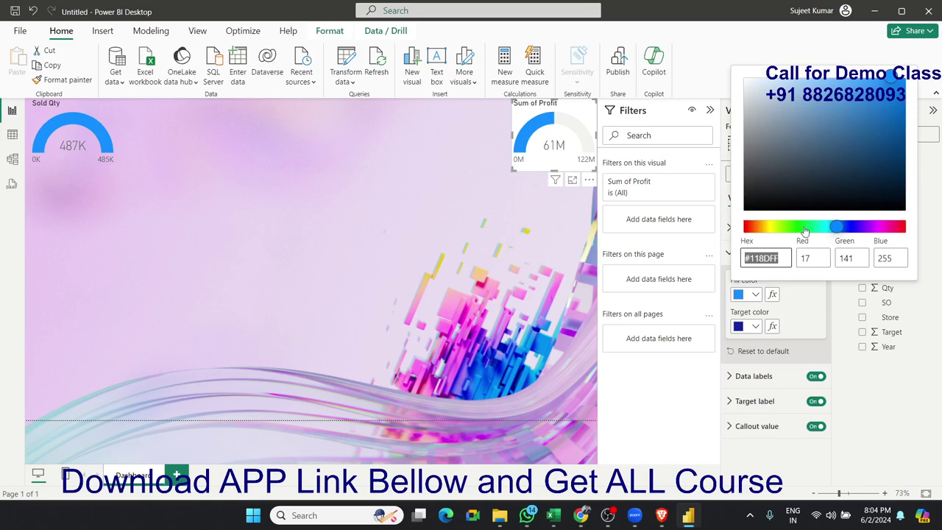
{"action": "left_click", "coordinate": [900, 85]}
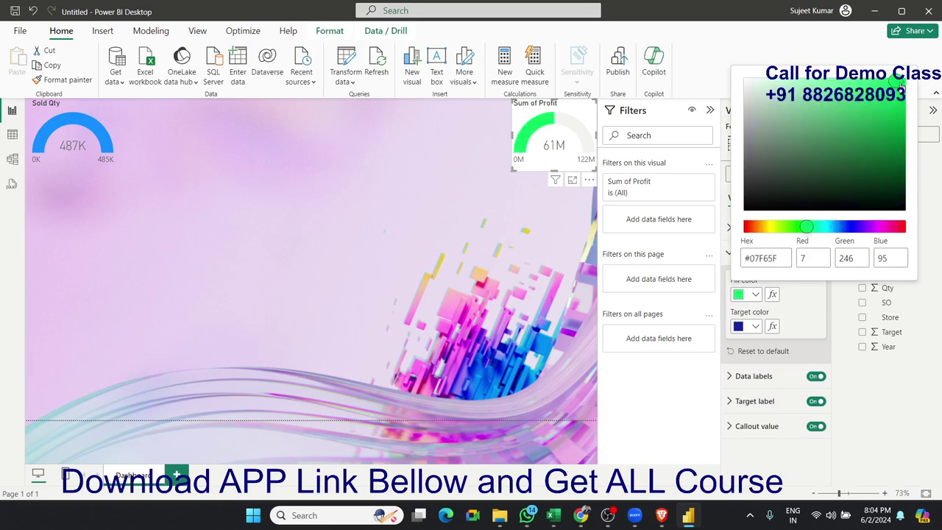
{"action": "left_click_drag", "start_coordinate": [900, 85], "coordinate": [905, 91]}
Change the green profit gauge's title text from 'Sum of Profit' to 'Gross Profit'.
{"action": "left_click", "coordinate": [867, 407]}
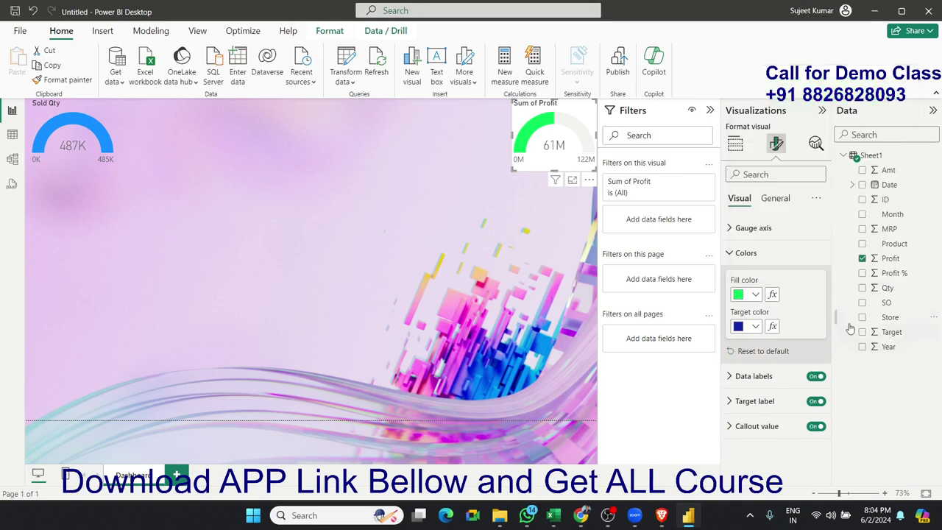
{"action": "left_click", "coordinate": [515, 214]}
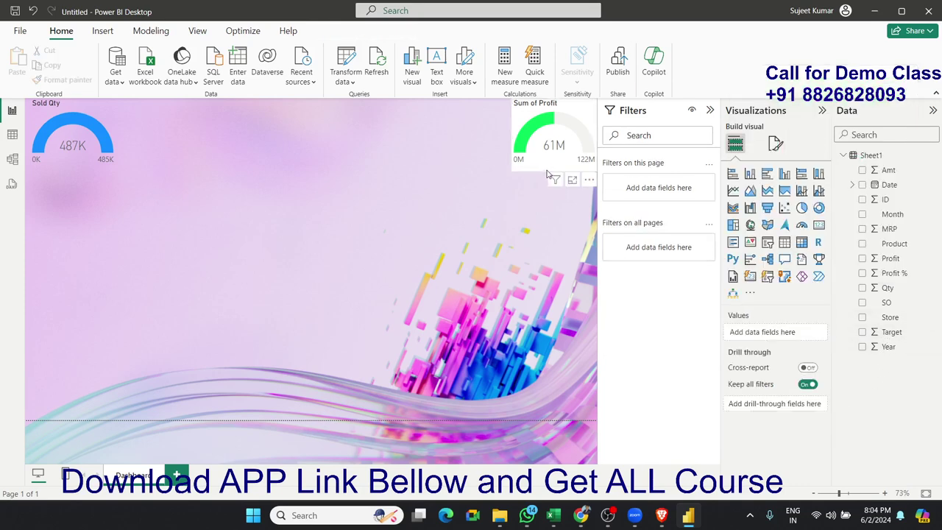
{"action": "left_click", "coordinate": [550, 175]}
{"action": "left_click", "coordinate": [776, 143]}
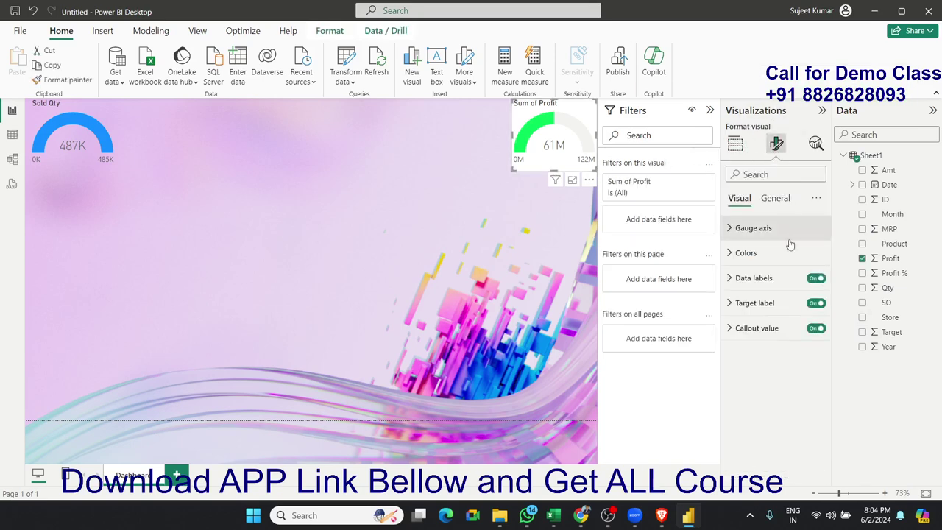
{"action": "left_click", "coordinate": [774, 199]}
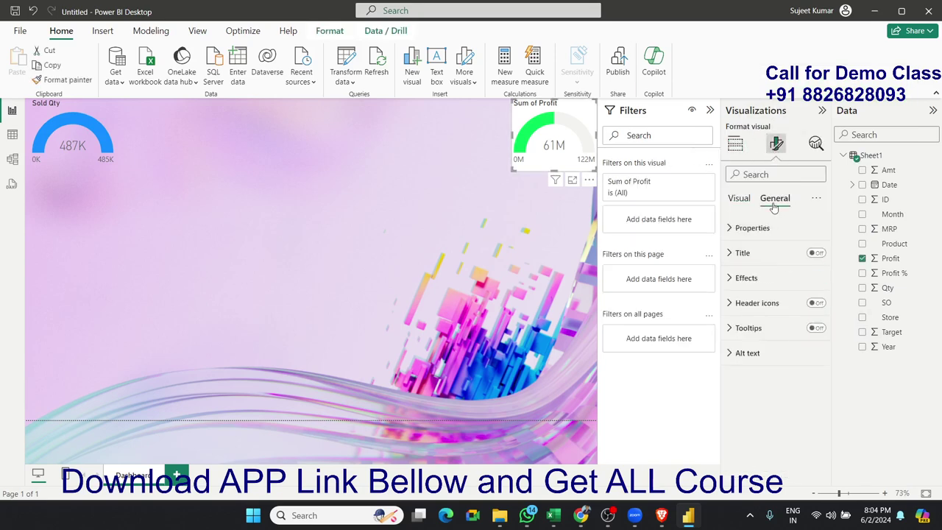
{"action": "left_click", "coordinate": [811, 255]}
{"action": "left_click", "coordinate": [816, 253]}
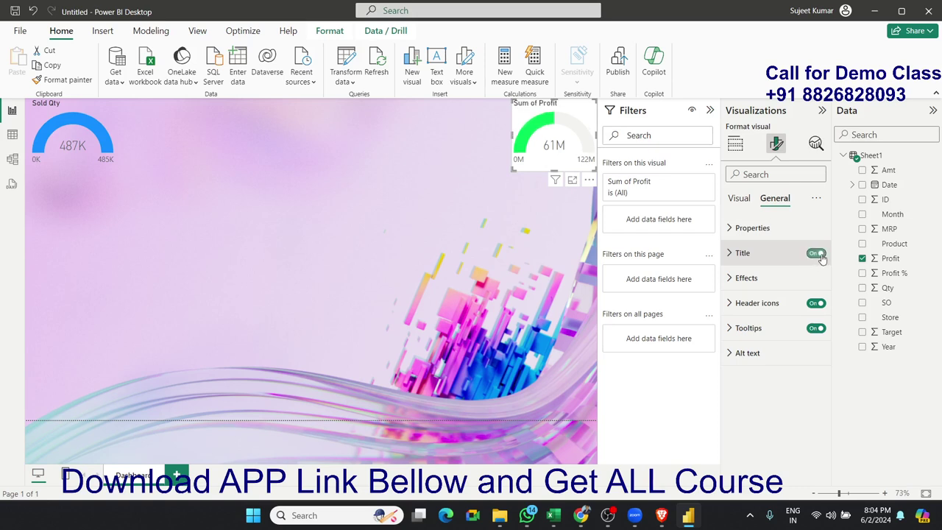
{"action": "left_click", "coordinate": [795, 286]}
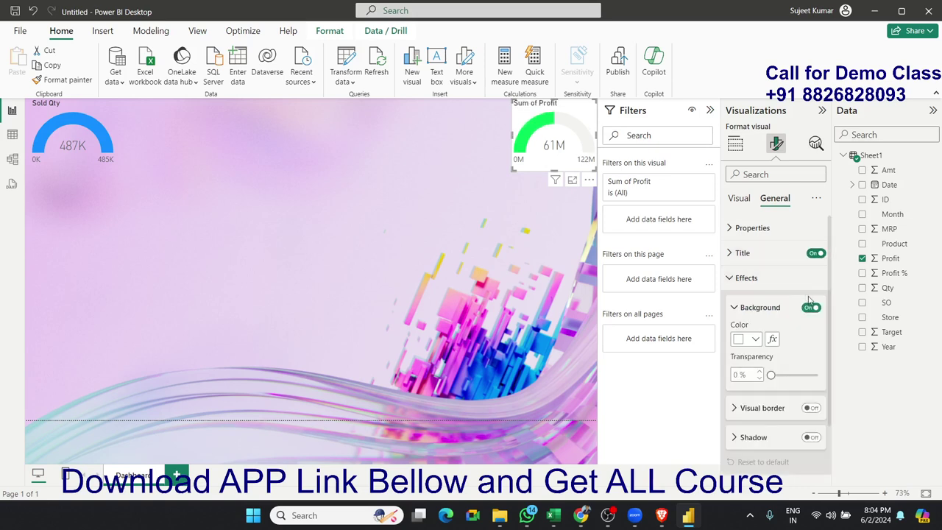
{"action": "left_click", "coordinate": [731, 254]}
{"action": "triple_click", "coordinate": [760, 313]}
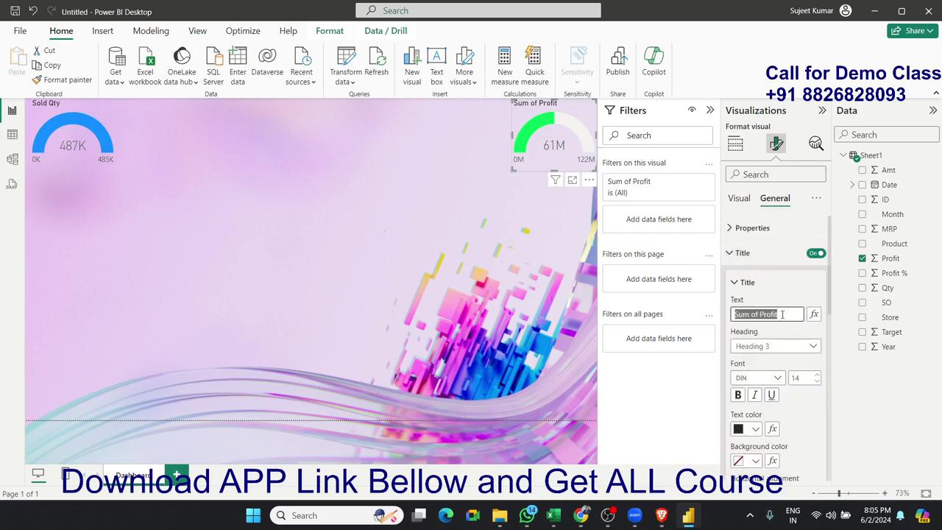
{"action": "type", "text": "t"}
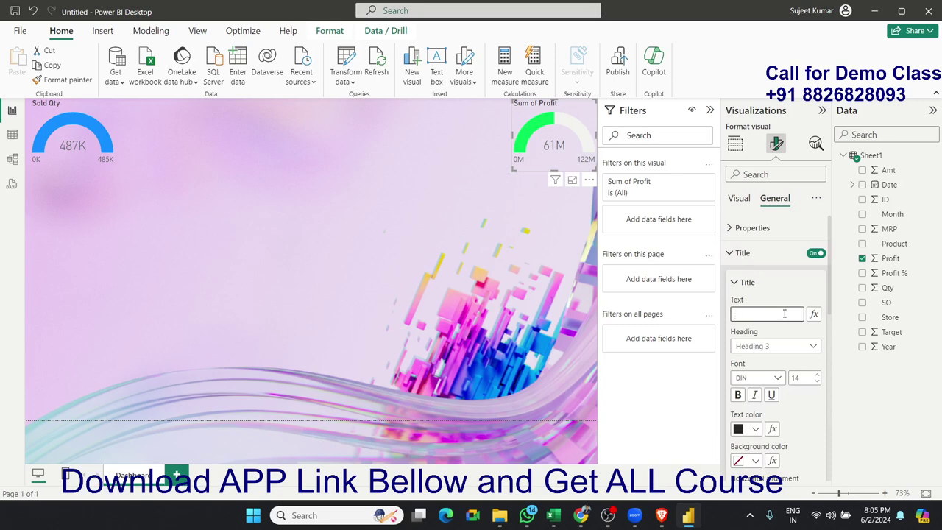
{"action": "type", "text": "Gross Profit"}
{"action": "left_click", "coordinate": [457, 220]}
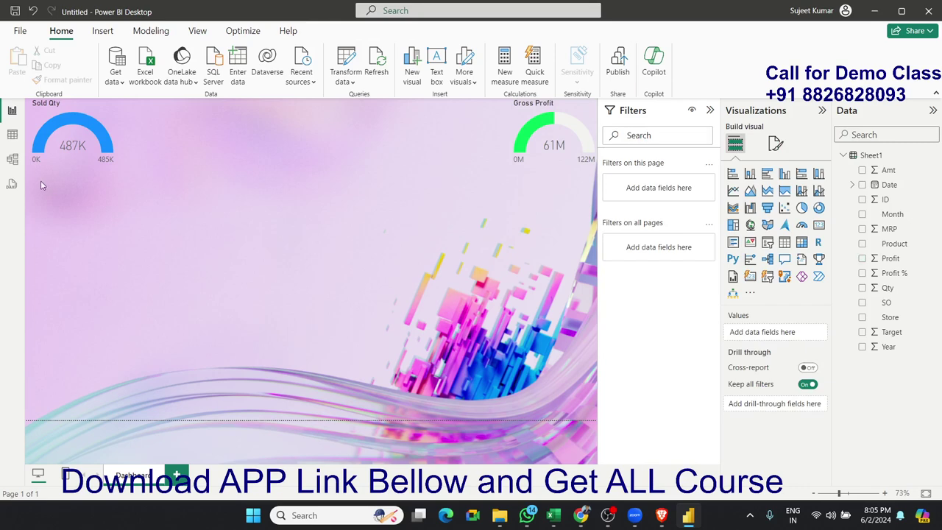
Insert a card below the Sold Qty gauge showing Sum of Qty (487K).
{"action": "left_click_drag", "start_coordinate": [40, 182], "coordinate": [222, 317]}
{"action": "left_click_drag", "start_coordinate": [37, 179], "coordinate": [103, 216]}
{"action": "left_click", "coordinate": [818, 224]}
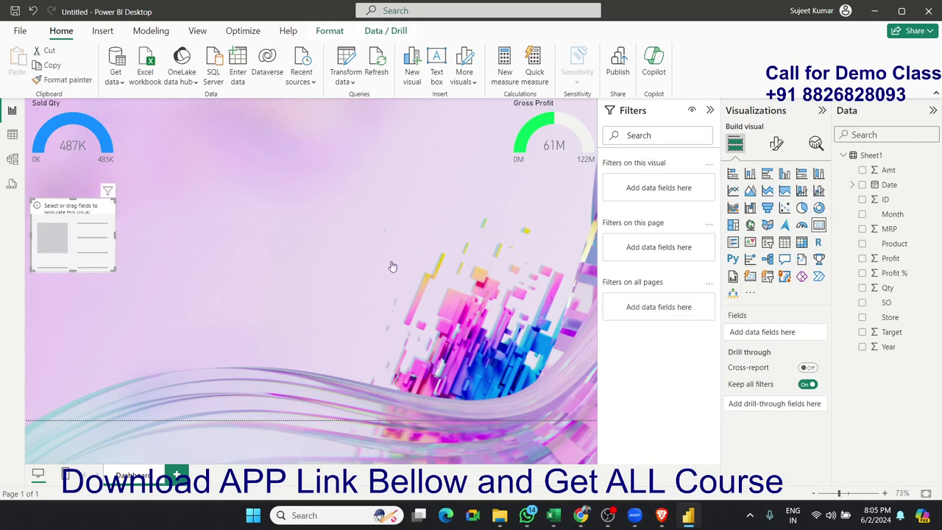
{"action": "left_click_drag", "start_coordinate": [95, 235], "coordinate": [95, 210]}
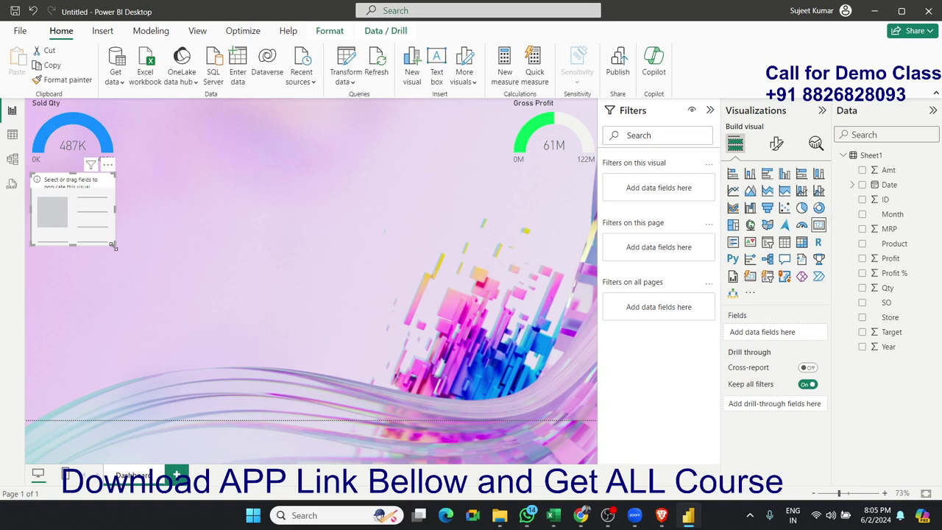
{"action": "left_click_drag", "start_coordinate": [115, 247], "coordinate": [113, 228]}
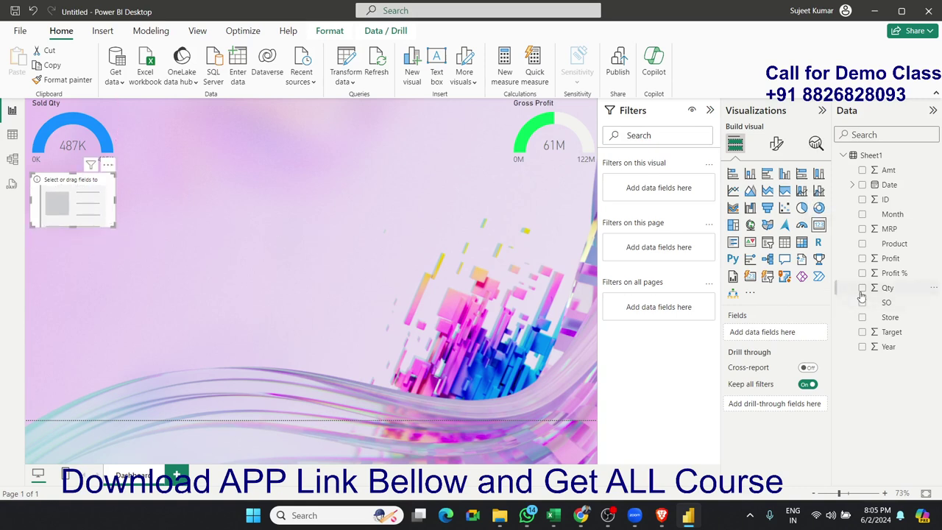
{"action": "left_click_drag", "start_coordinate": [888, 288], "coordinate": [101, 210]}
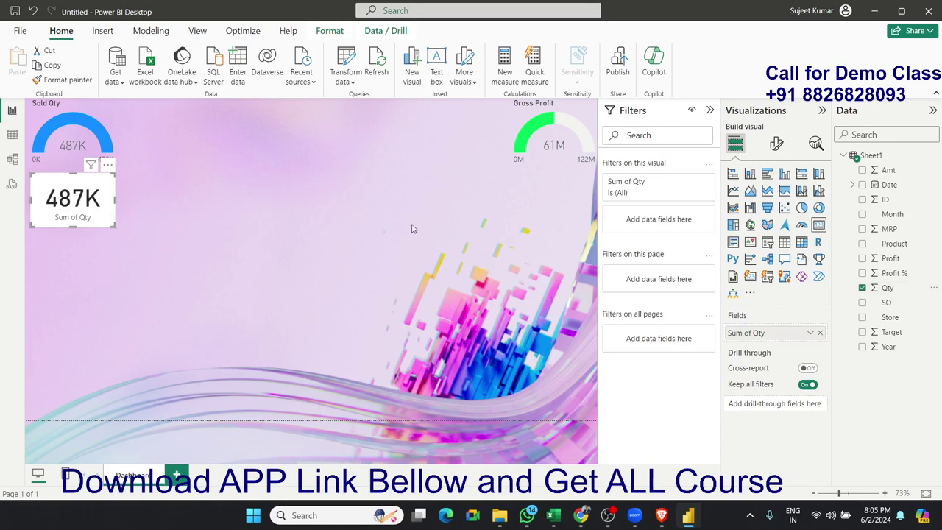
Turn on the card's category label, switch its background off and add a shadow.
{"action": "left_click", "coordinate": [777, 145]}
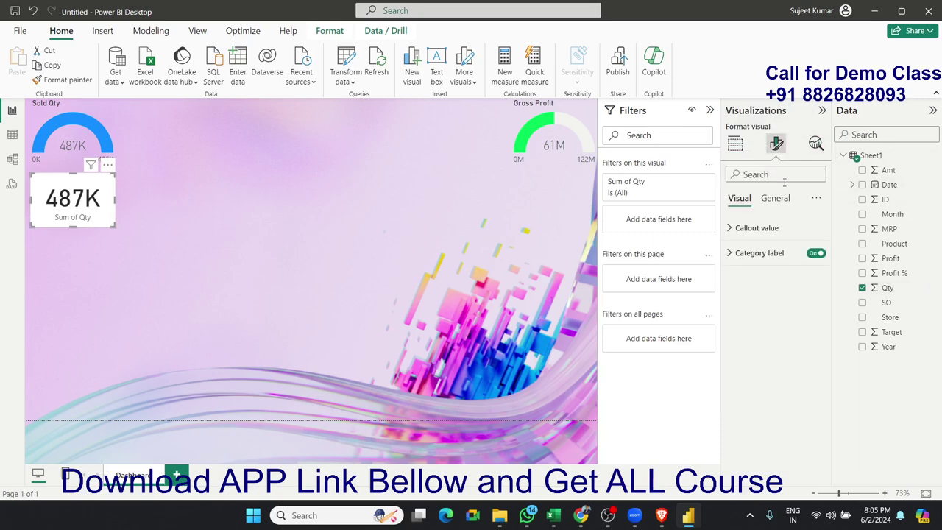
{"action": "left_click", "coordinate": [815, 253]}
{"action": "left_click", "coordinate": [776, 200]}
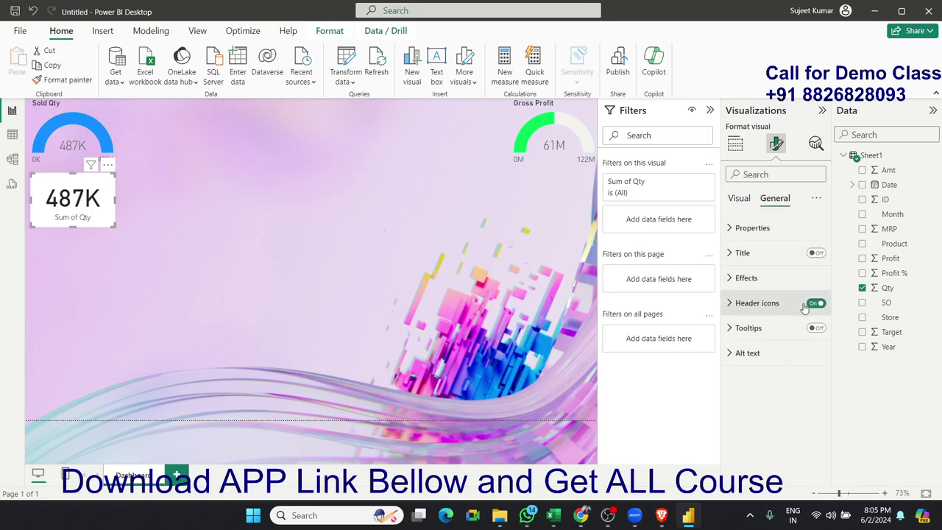
{"action": "left_click", "coordinate": [732, 278]}
{"action": "left_click", "coordinate": [806, 309]}
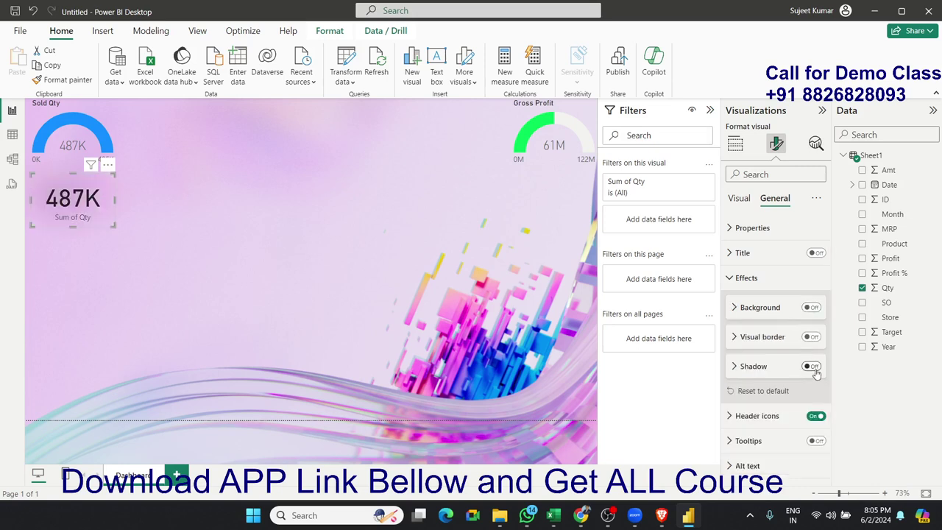
{"action": "left_click", "coordinate": [815, 372]}
{"action": "left_click", "coordinate": [290, 265]}
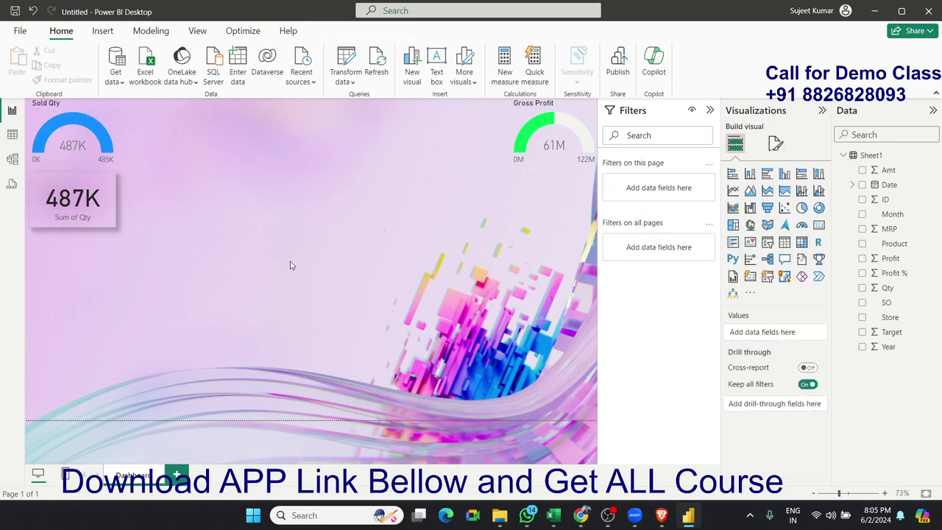
Duplicate the Qty card beside it and swap its field to Amt, showing 122M Sum of Amt.
{"action": "left_click", "coordinate": [103, 227]}
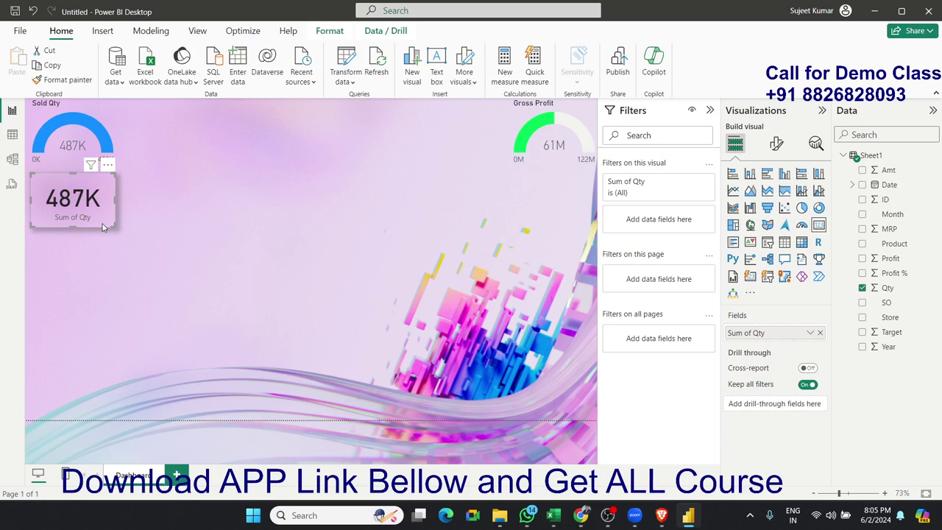
{"action": "key", "text": "ctrl+c"}
{"action": "left_click", "coordinate": [174, 221]}
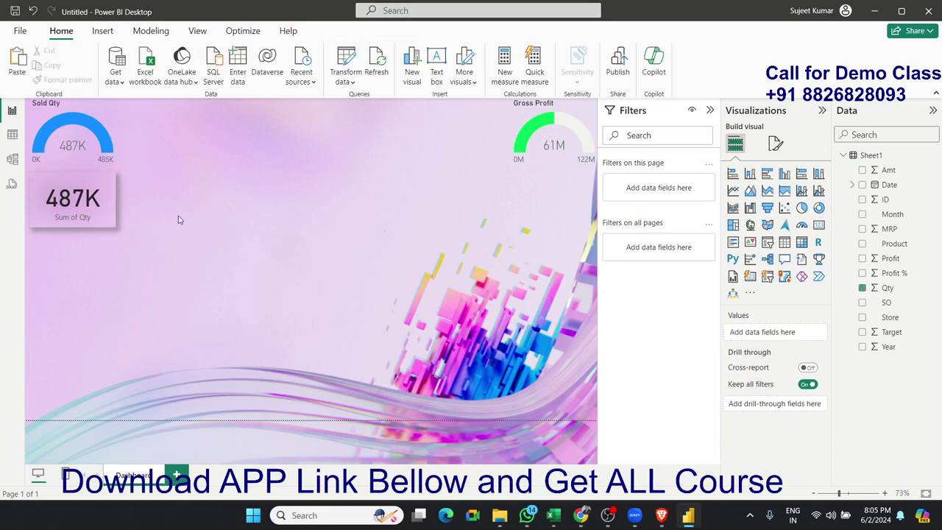
{"action": "key", "text": "ctrl+v"}
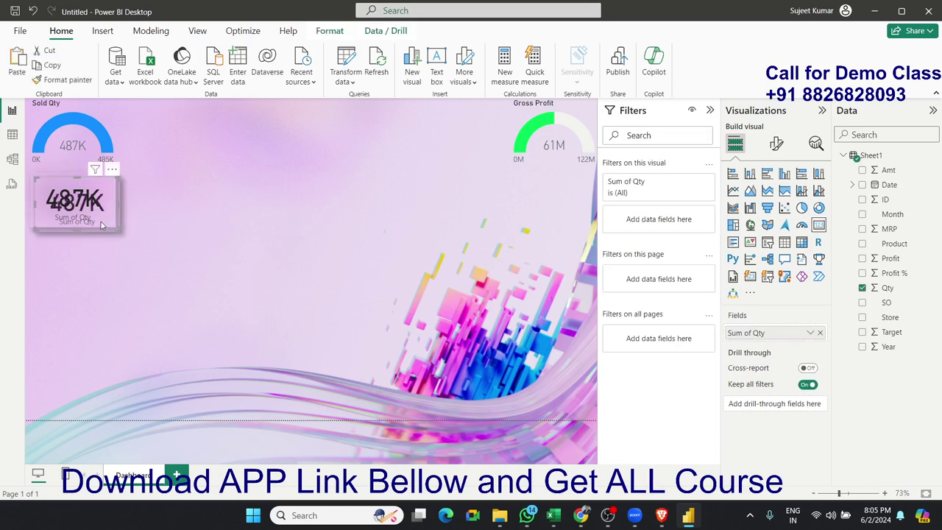
{"action": "left_click_drag", "start_coordinate": [136, 220], "coordinate": [192, 219]}
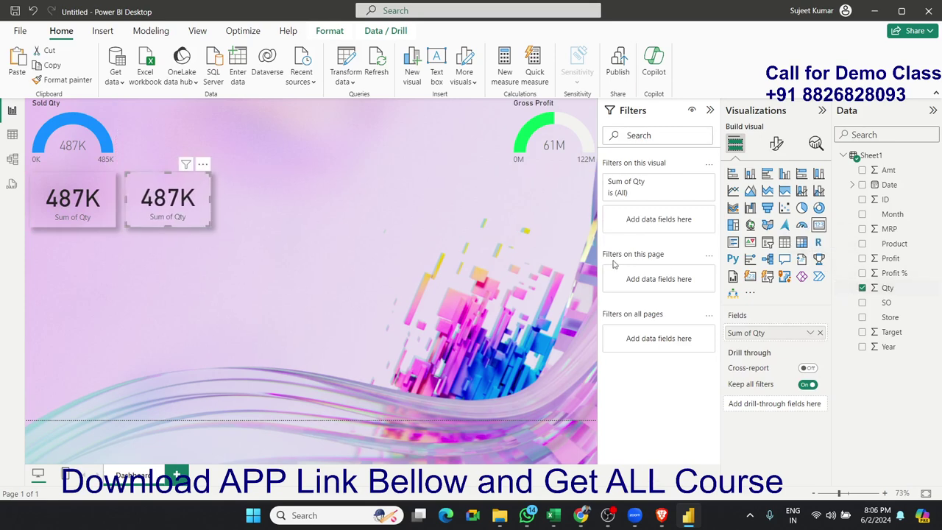
{"action": "left_click", "coordinate": [861, 288]}
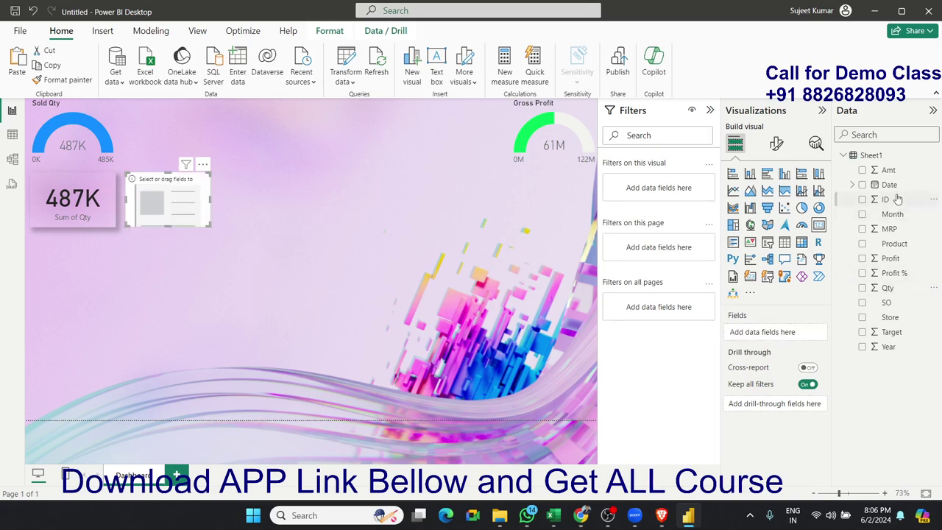
{"action": "left_click_drag", "start_coordinate": [888, 170], "coordinate": [209, 222]}
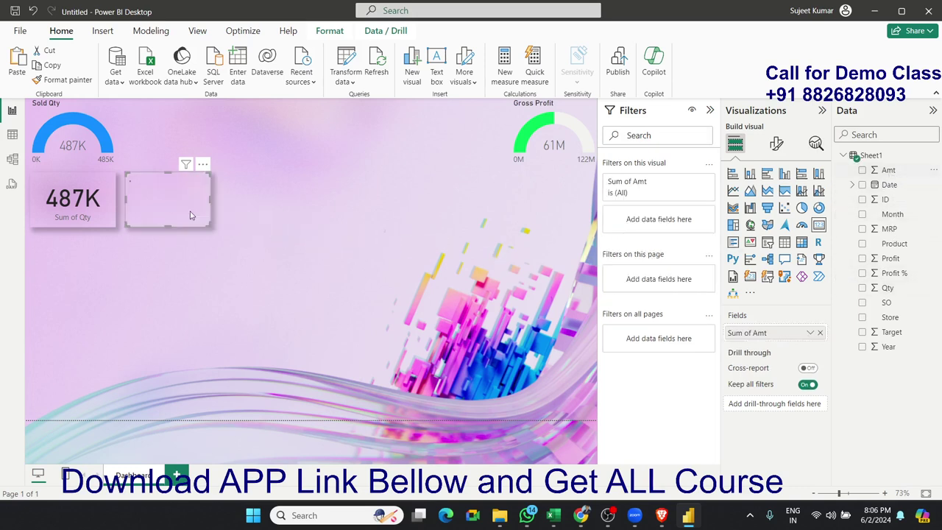
{"action": "left_click", "coordinate": [314, 225]}
{"action": "left_click_drag", "start_coordinate": [184, 220], "coordinate": [187, 251]}
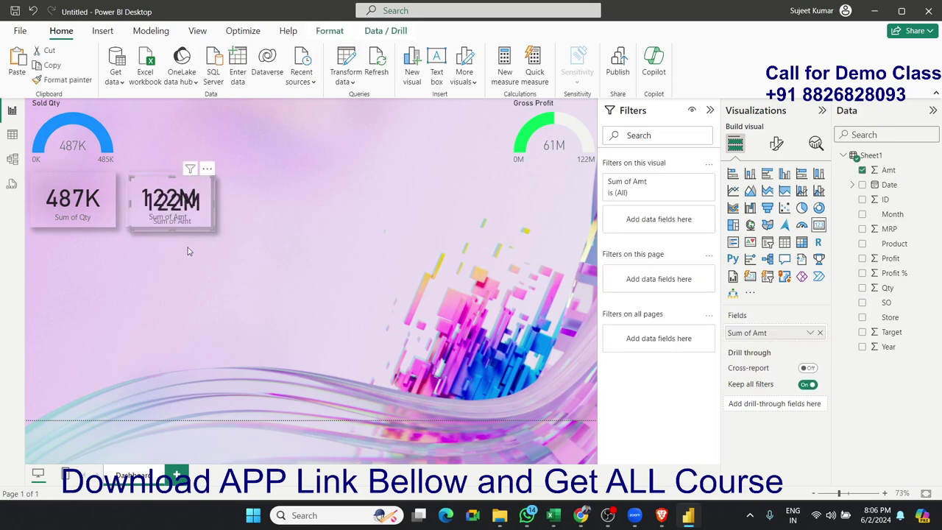
{"action": "left_click", "coordinate": [205, 234]}
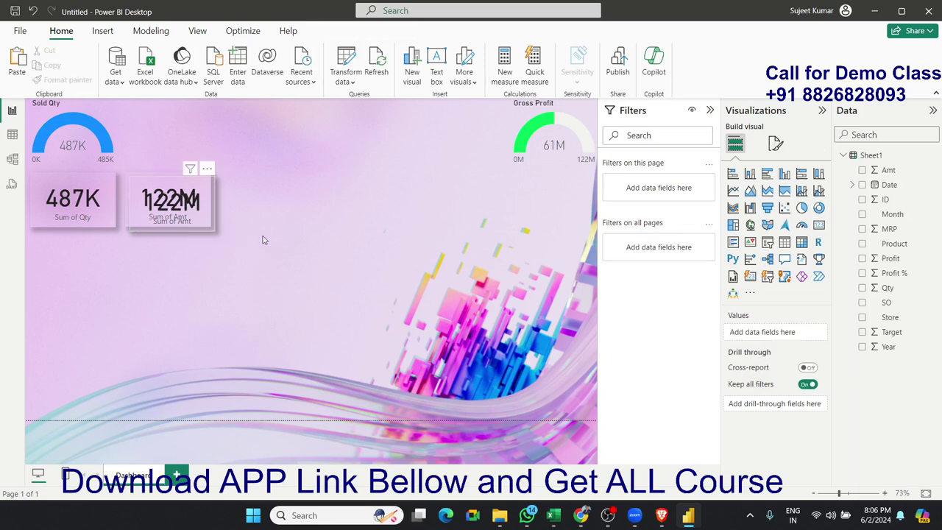
Paste another card to the right and make it show Average of MRP (249.12).
{"action": "key", "text": "ctrl+v"}
{"action": "left_click_drag", "start_coordinate": [243, 229], "coordinate": [251, 222]}
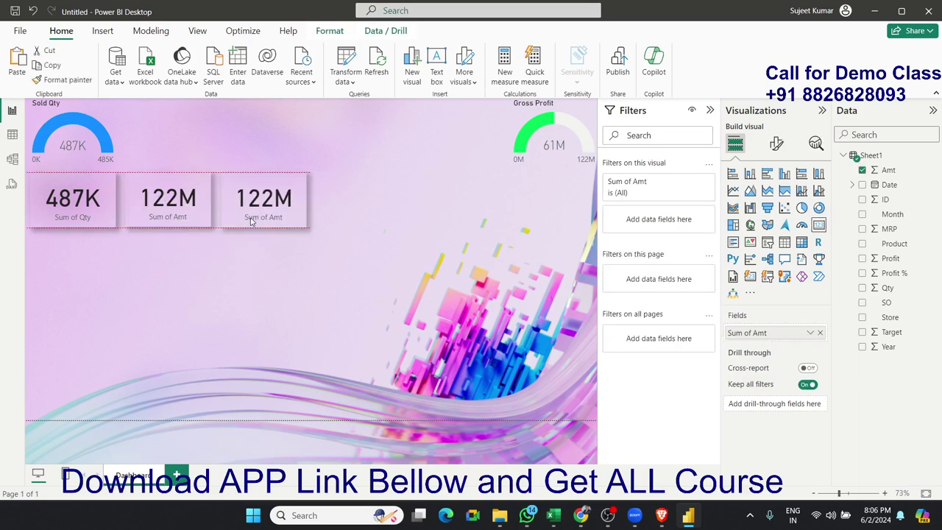
{"action": "left_click", "coordinate": [816, 333]}
{"action": "mouse_move", "coordinate": [888, 228]}
{"action": "left_mouse_down"}
{"action": "mouse_move", "coordinate": [787, 345]}
{"action": "mouse_move", "coordinate": [780, 335]}
{"action": "left_mouse_up"}
{"action": "left_click", "coordinate": [809, 333]}
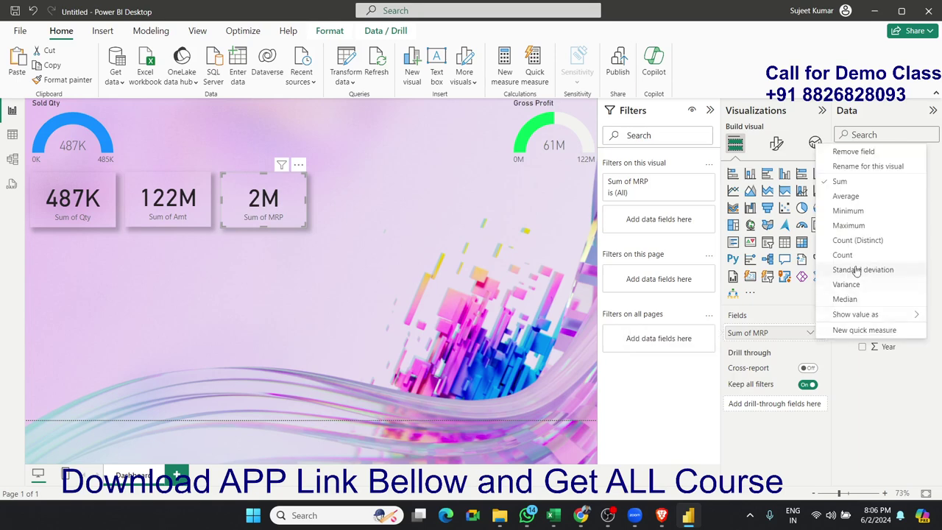
{"action": "left_click", "coordinate": [846, 196]}
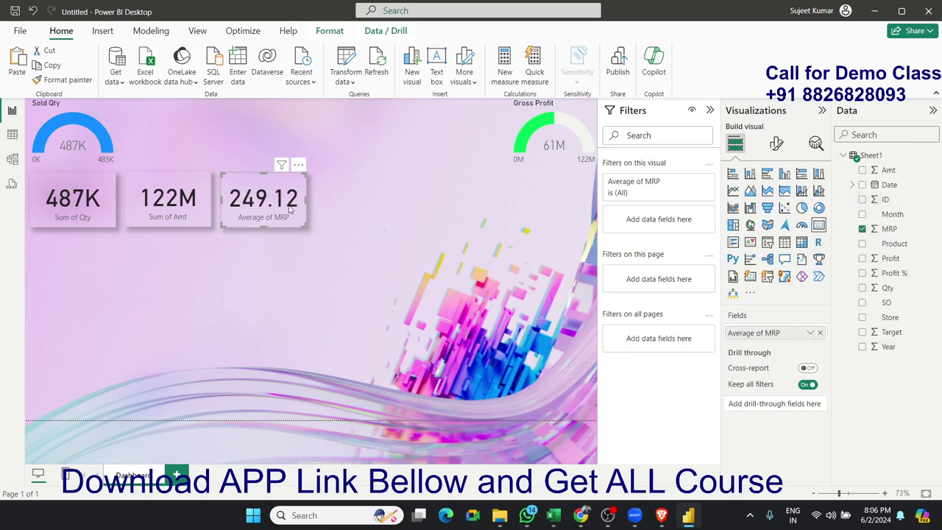
{"action": "left_click", "coordinate": [430, 225]}
{"action": "left_click", "coordinate": [286, 230]}
{"action": "left_click", "coordinate": [351, 229]}
Duplicate the MRP card to its right and make it show Average of Profit % (49.95%).
{"action": "left_click", "coordinate": [299, 238]}
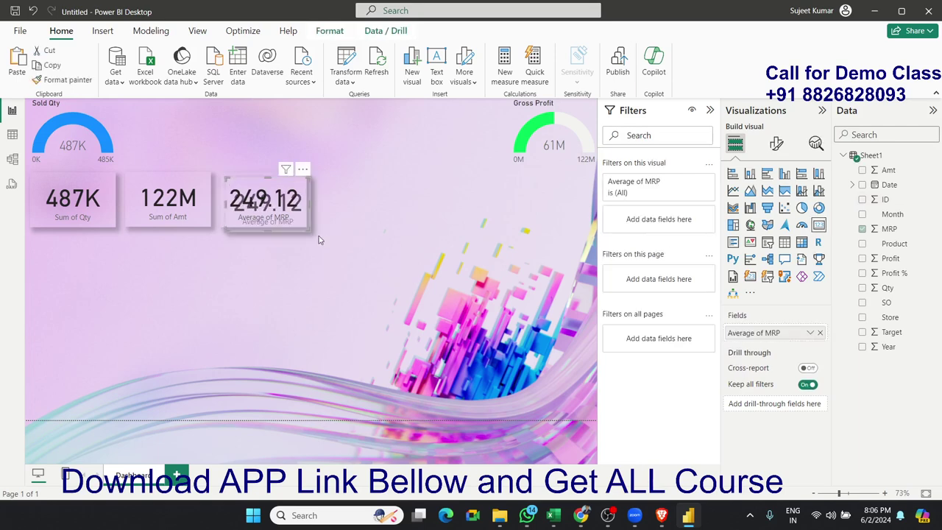
{"action": "key", "text": "ctrl+c"}
{"action": "key", "text": "ctrl+v"}
{"action": "left_click_drag", "start_coordinate": [299, 237], "coordinate": [384, 230]}
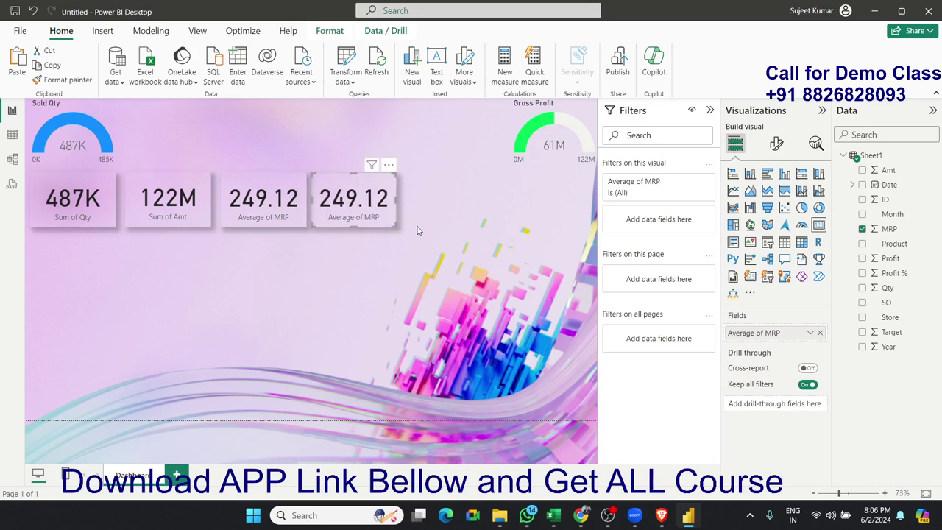
{"action": "left_click", "coordinate": [820, 333]}
{"action": "left_click_drag", "start_coordinate": [891, 273], "coordinate": [773, 333]}
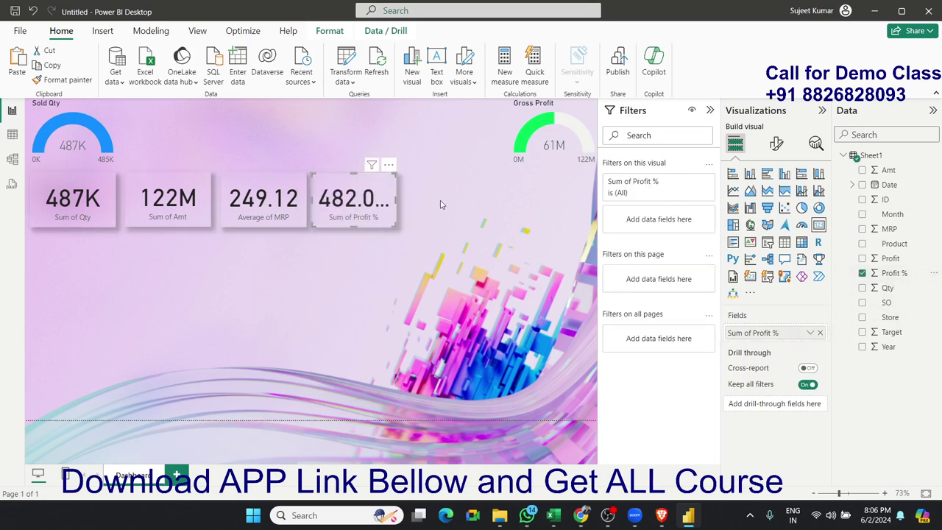
{"action": "left_click", "coordinate": [809, 333]}
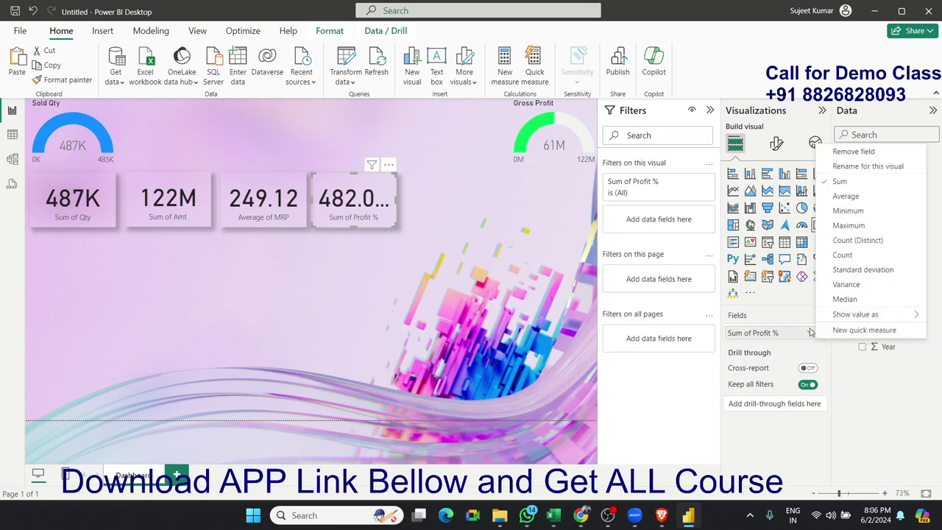
{"action": "left_click", "coordinate": [846, 196]}
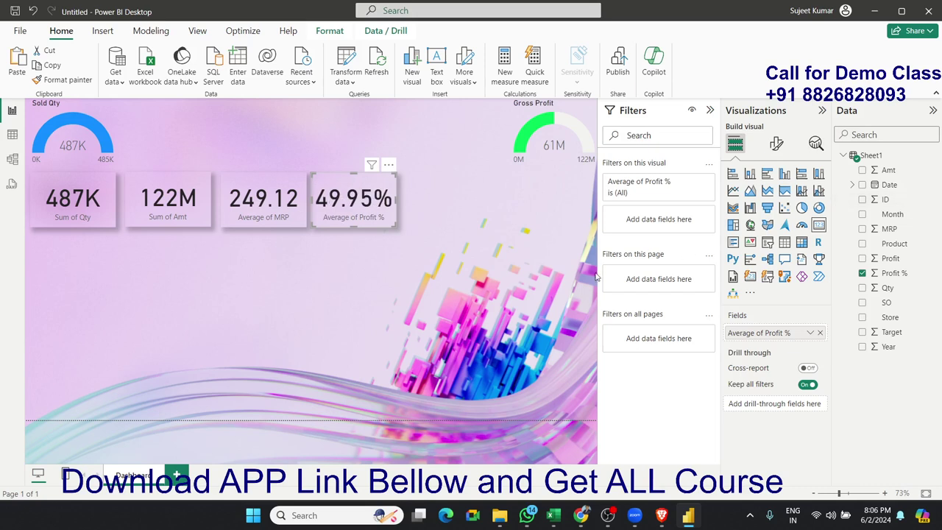
{"action": "left_click", "coordinate": [390, 268]}
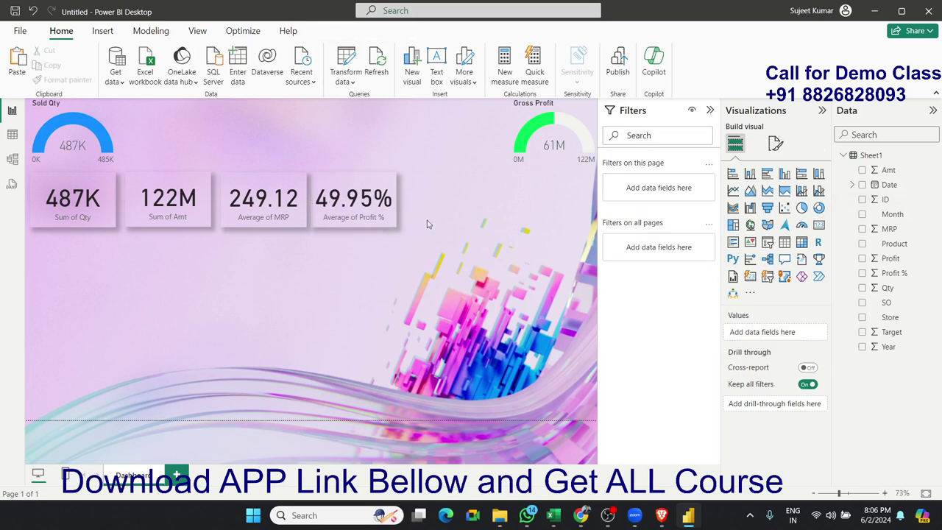
Paste another card beside the 49.95% card showing 61M Sum of Profit.
{"action": "key", "text": "ctrl+v"}
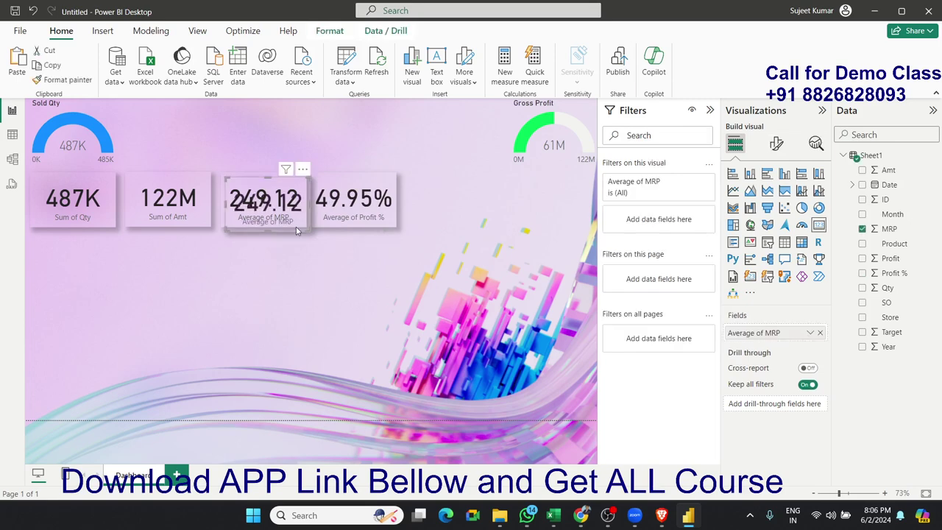
{"action": "left_click_drag", "start_coordinate": [297, 228], "coordinate": [476, 226]}
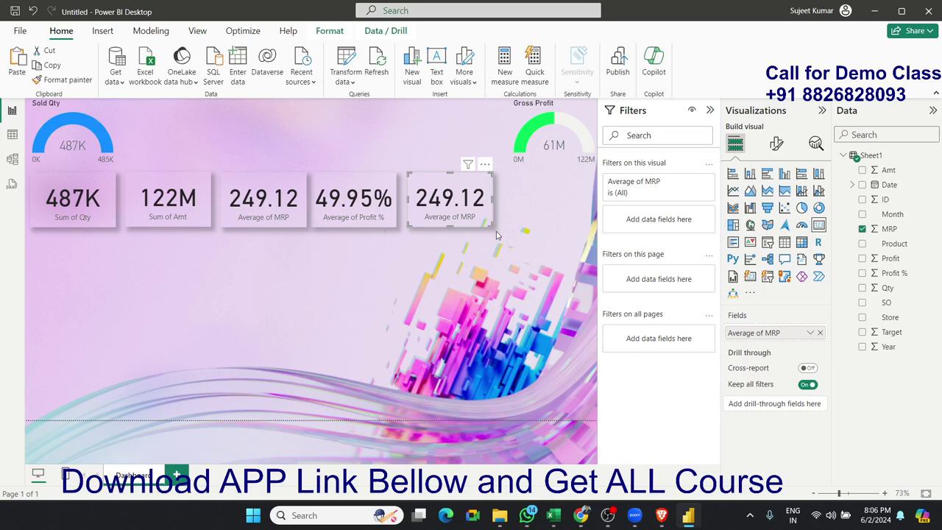
{"action": "left_click", "coordinate": [863, 229]}
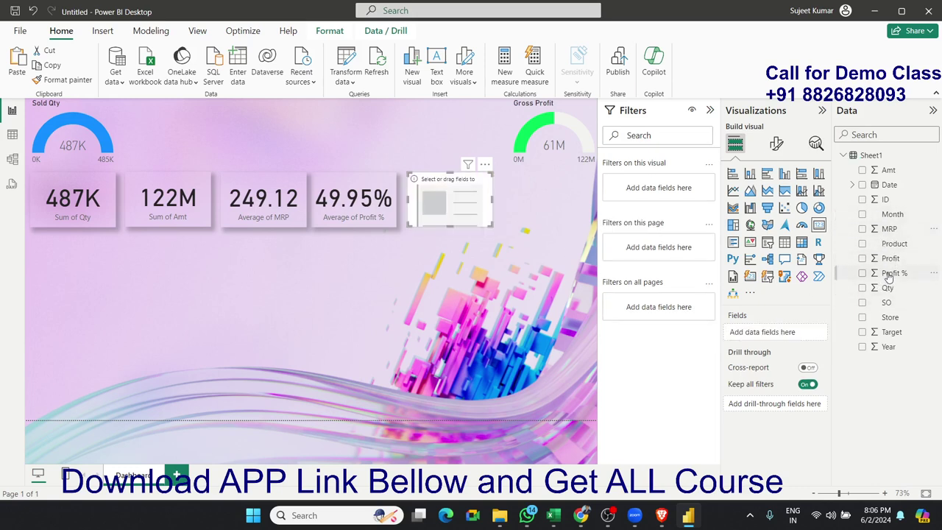
{"action": "left_click_drag", "start_coordinate": [890, 258], "coordinate": [464, 209]}
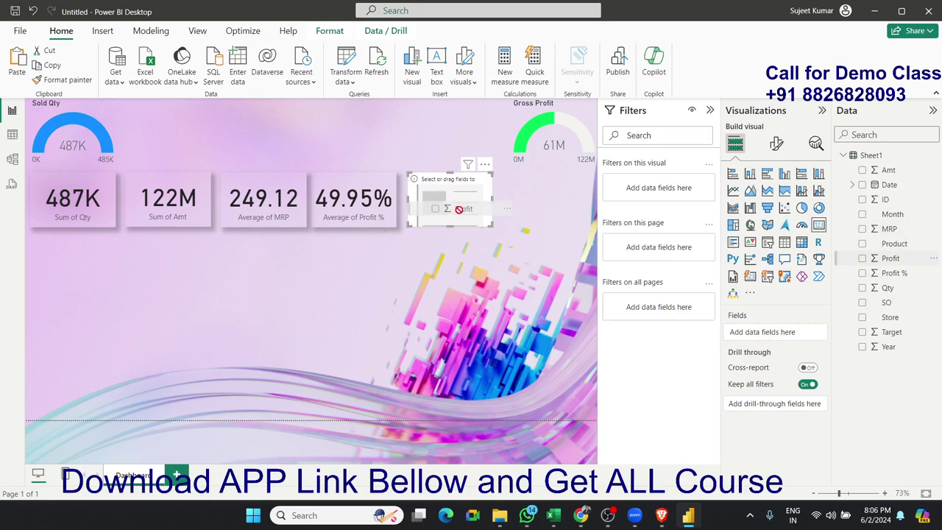
{"action": "left_click", "coordinate": [474, 257]}
{"action": "left_click", "coordinate": [461, 226]}
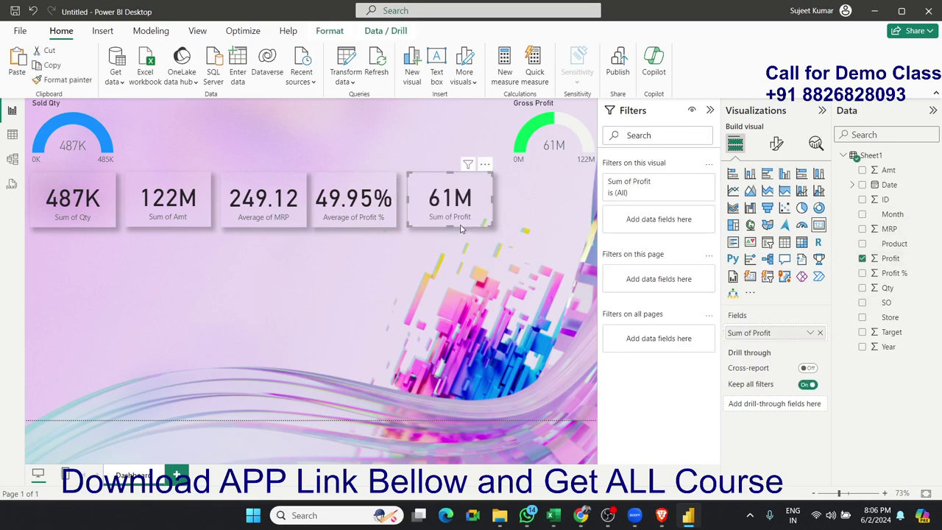
{"action": "left_click", "coordinate": [524, 237]}
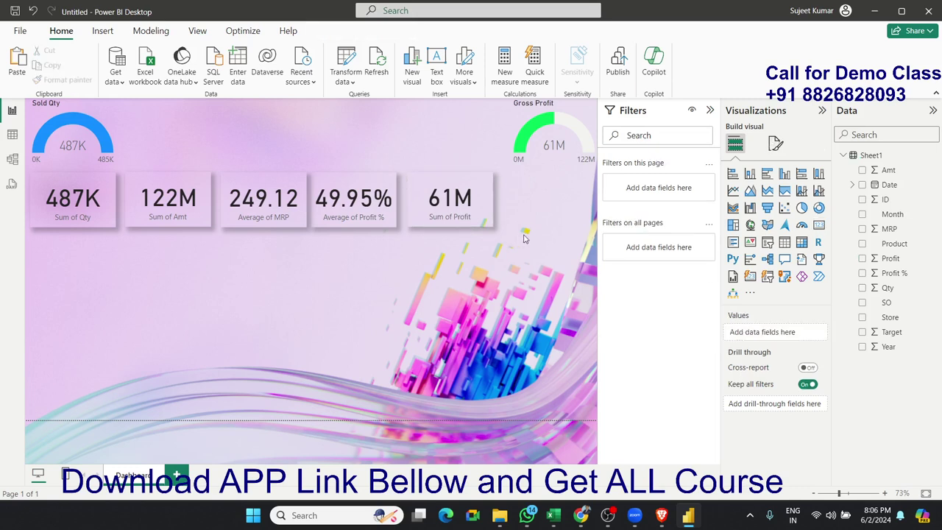
Copy the profit card to its right and switch it to Count of ID (9650).
{"action": "left_click", "coordinate": [450, 221]}
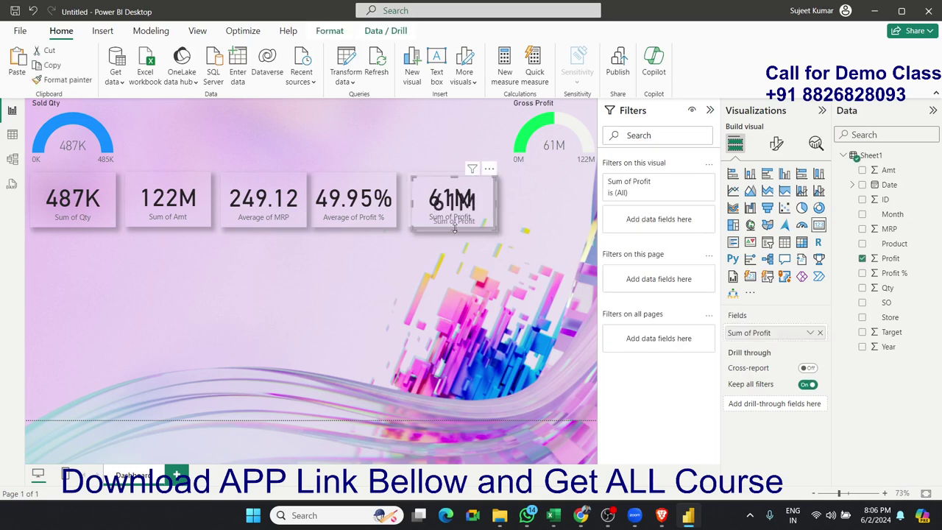
{"action": "left_click_drag", "start_coordinate": [455, 229], "coordinate": [557, 233]}
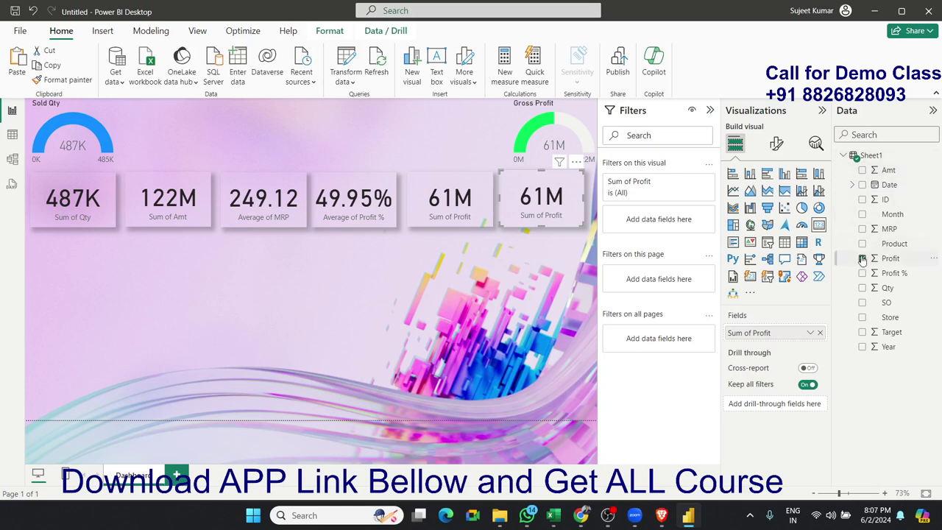
{"action": "left_click", "coordinate": [862, 259]}
{"action": "left_click_drag", "start_coordinate": [860, 237], "coordinate": [780, 332]}
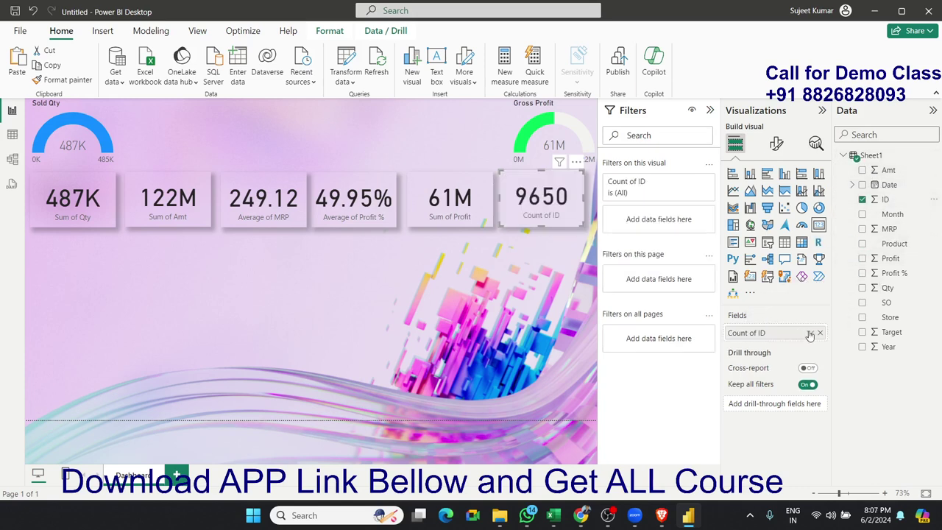
Hide the 9650 card's Count of ID category label and give it the title 'Total Bill'.
{"action": "left_click", "coordinate": [546, 228]}
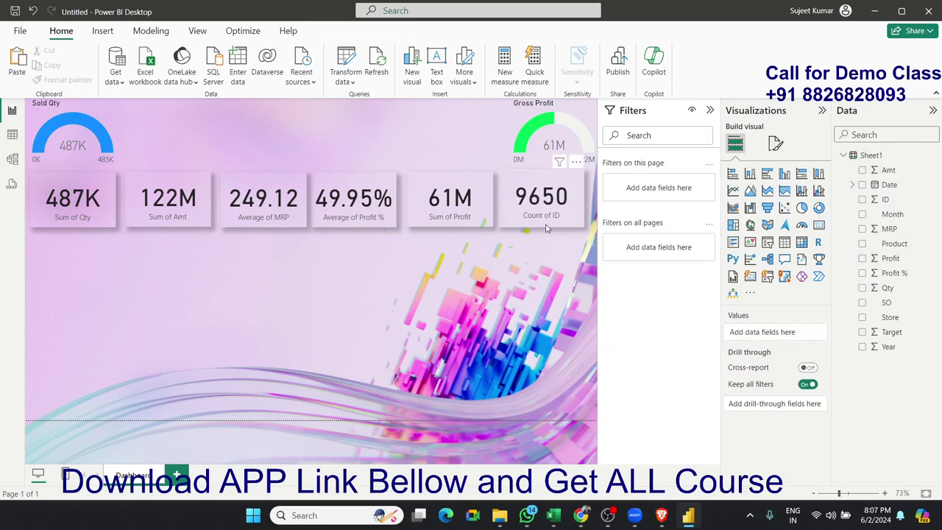
{"action": "left_click", "coordinate": [550, 228]}
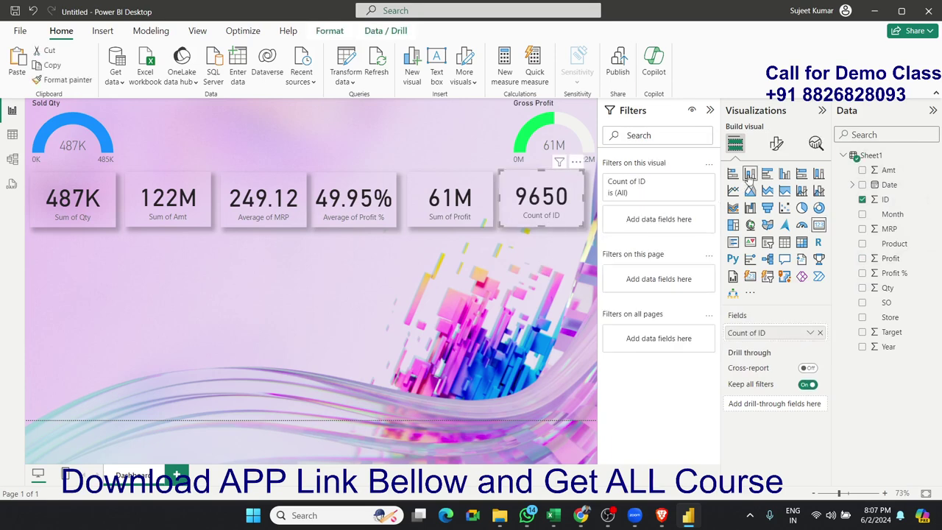
{"action": "left_click", "coordinate": [776, 144]}
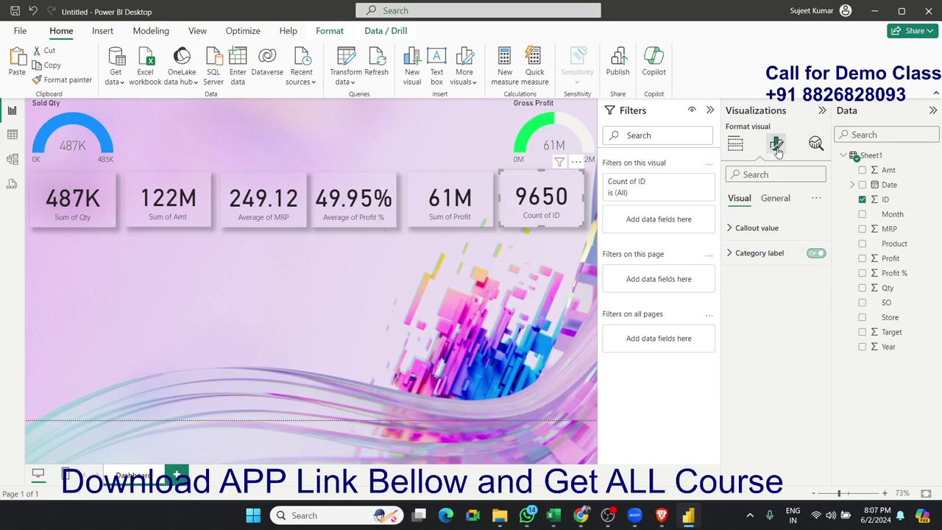
{"action": "left_click", "coordinate": [815, 252]}
{"action": "left_click", "coordinate": [780, 199]}
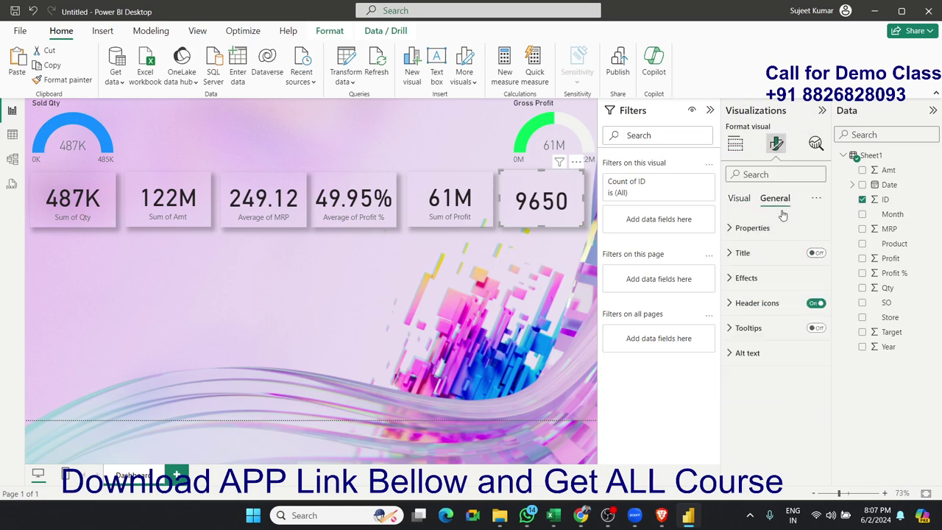
{"action": "left_click", "coordinate": [816, 253]}
{"action": "left_click", "coordinate": [748, 257]}
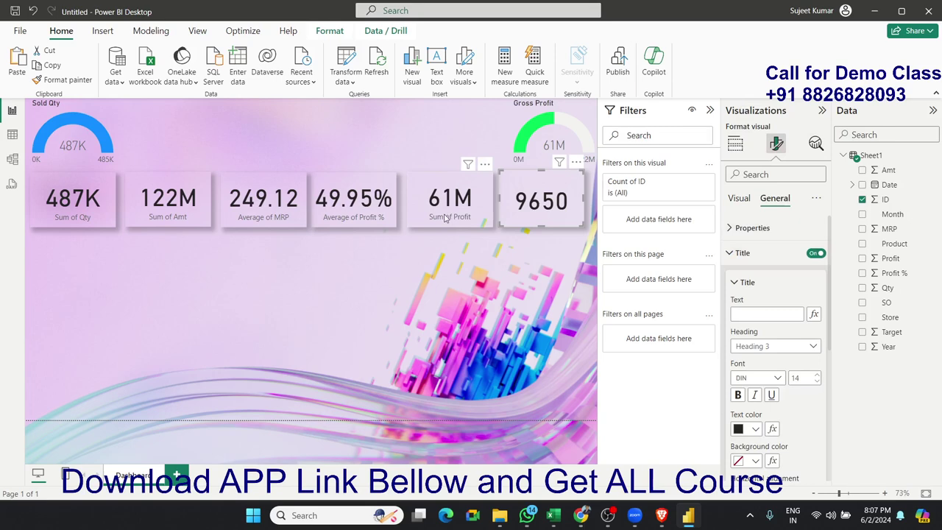
{"action": "left_click", "coordinate": [787, 314]}
{"action": "type", "text": "Total"}
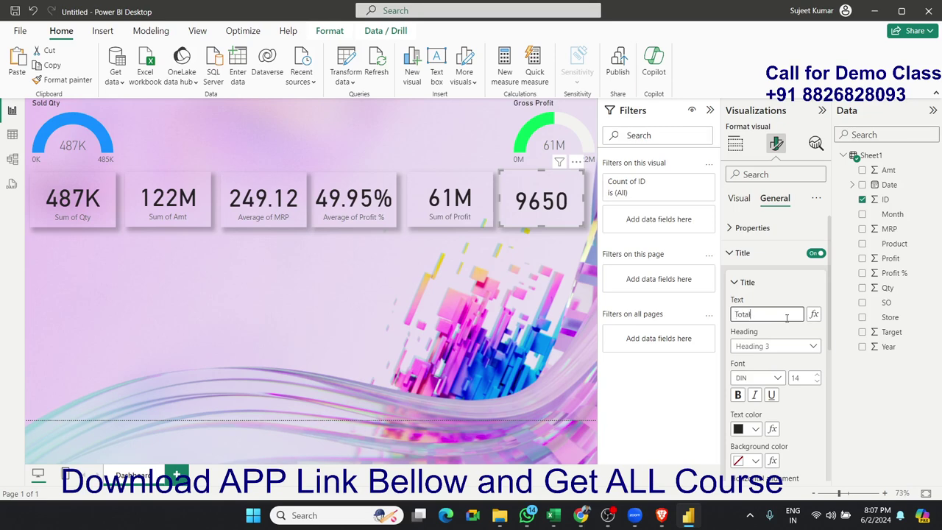
{"action": "type", "text": " Bill"}
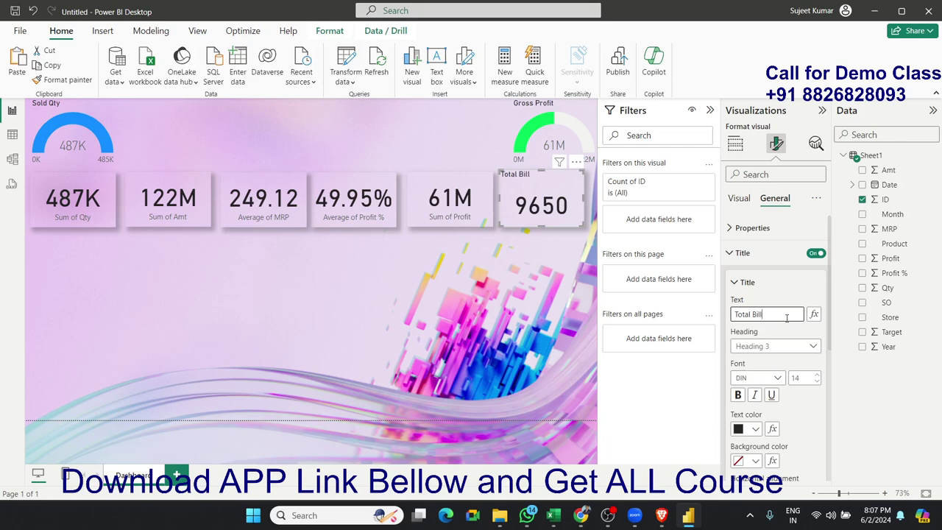
{"action": "left_click", "coordinate": [360, 277]}
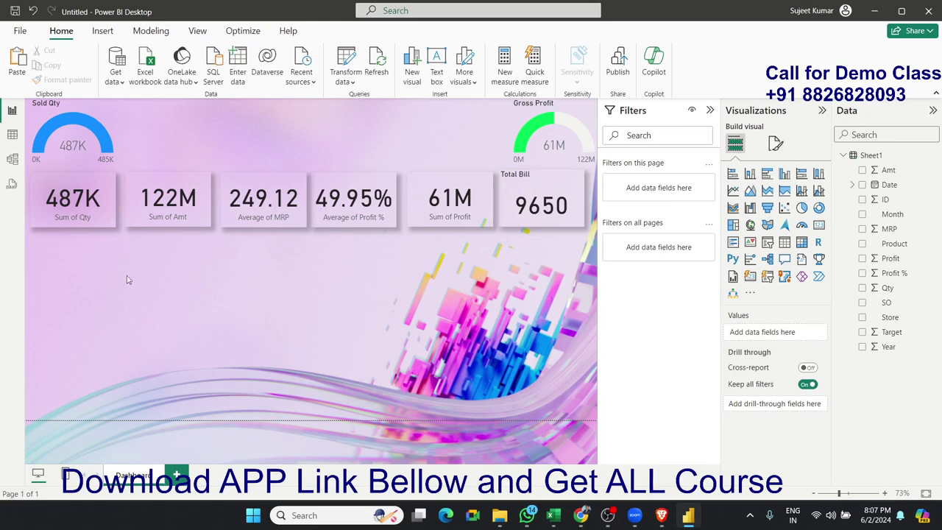
Add a clustered column chart under the cards plotting Sum of Qty by Product.
{"action": "left_click_drag", "start_coordinate": [47, 253], "coordinate": [191, 366]}
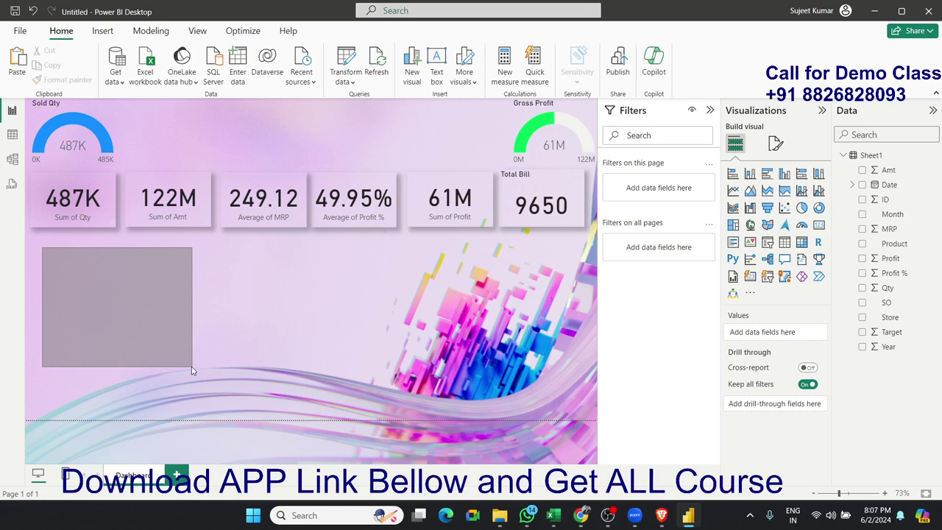
{"action": "left_click", "coordinate": [785, 174]}
{"action": "left_click_drag", "start_coordinate": [110, 328], "coordinate": [110, 308]}
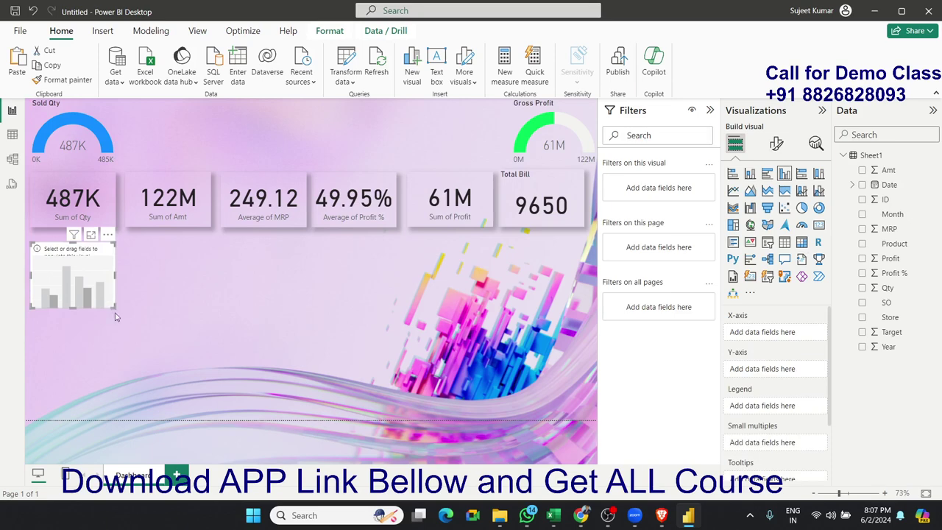
{"action": "left_click_drag", "start_coordinate": [115, 317], "coordinate": [226, 342]}
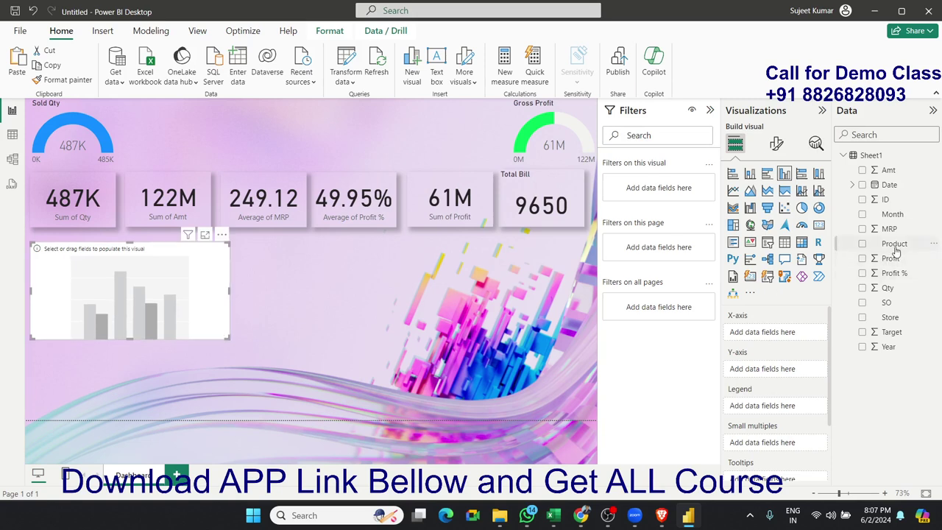
{"action": "left_click_drag", "start_coordinate": [896, 251], "coordinate": [151, 302]}
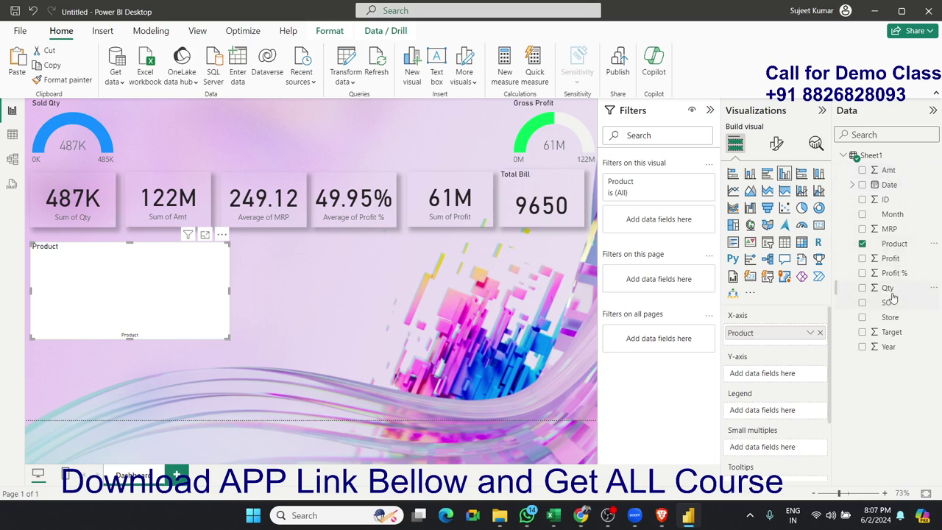
{"action": "left_click_drag", "start_coordinate": [896, 293], "coordinate": [219, 334]}
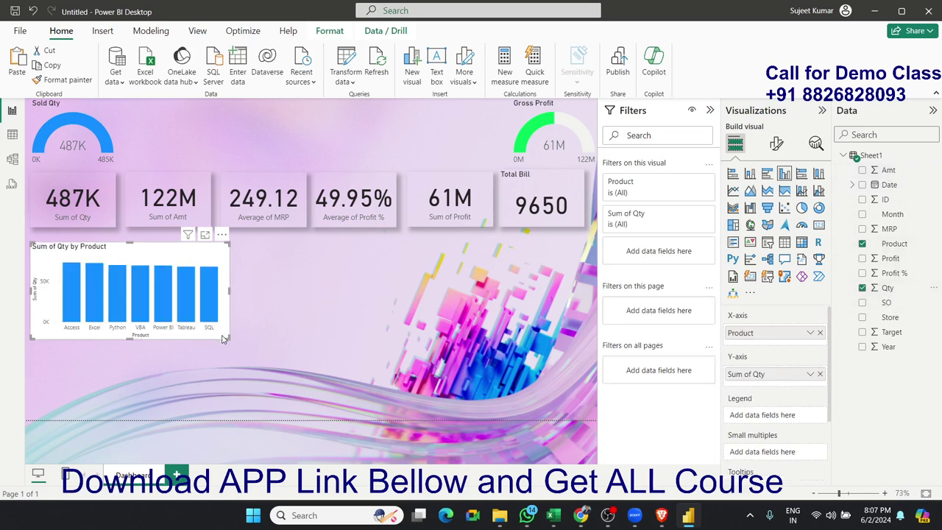
Turn on the column chart's data labels and shadow and switch off its background.
{"action": "left_click", "coordinate": [776, 144]}
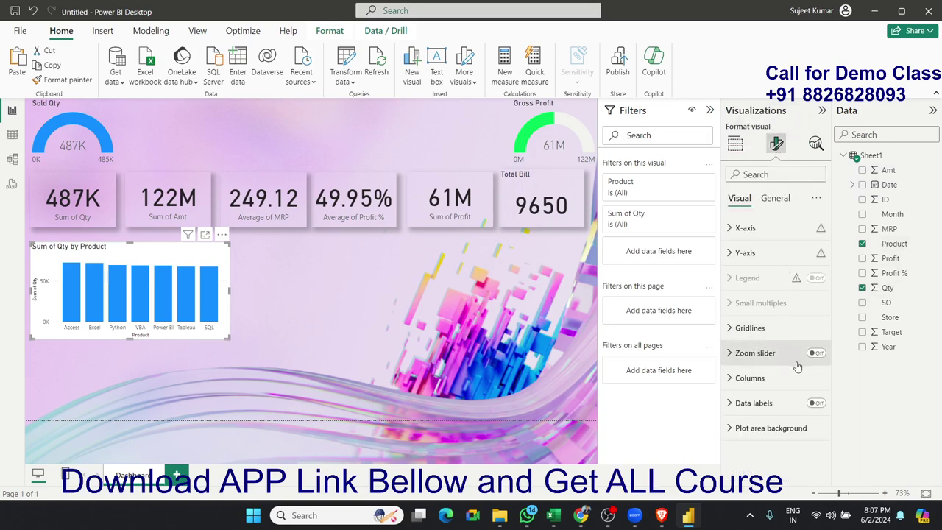
{"action": "left_click", "coordinate": [816, 403]}
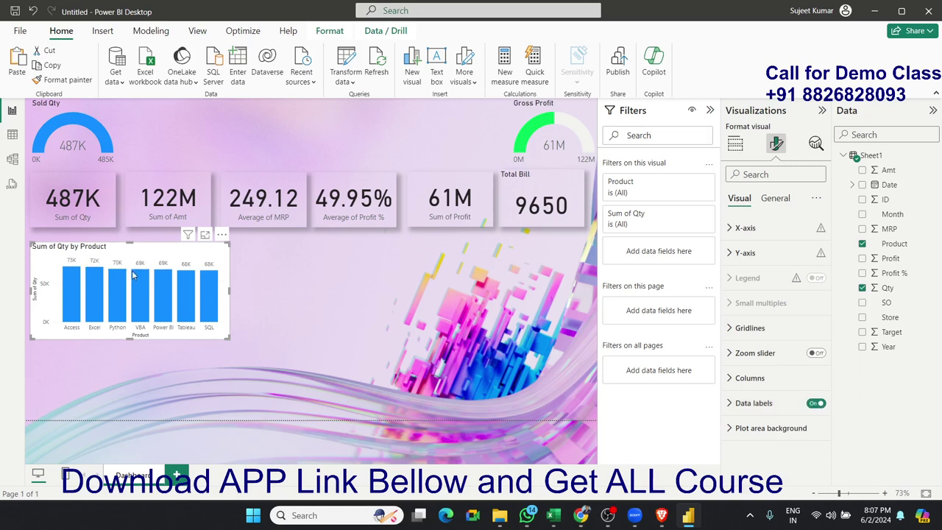
{"action": "left_click", "coordinate": [779, 204]}
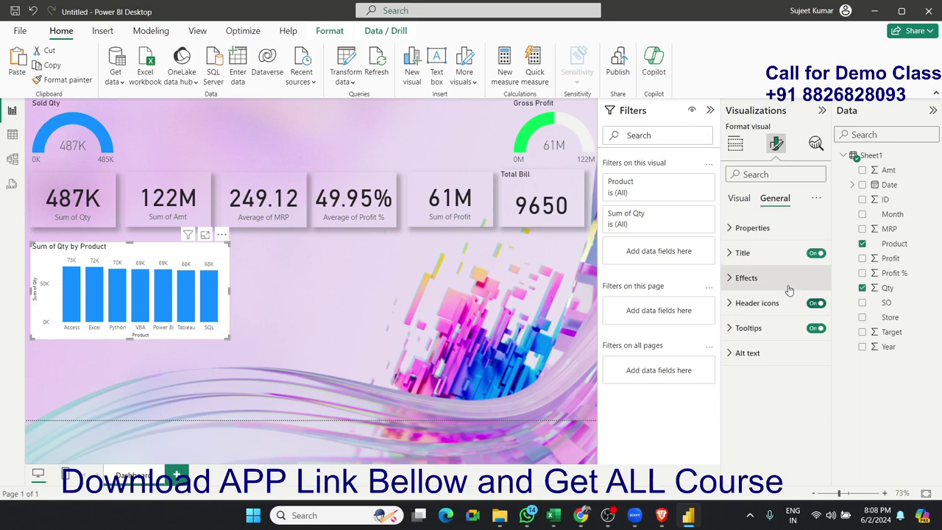
{"action": "left_click", "coordinate": [787, 280]}
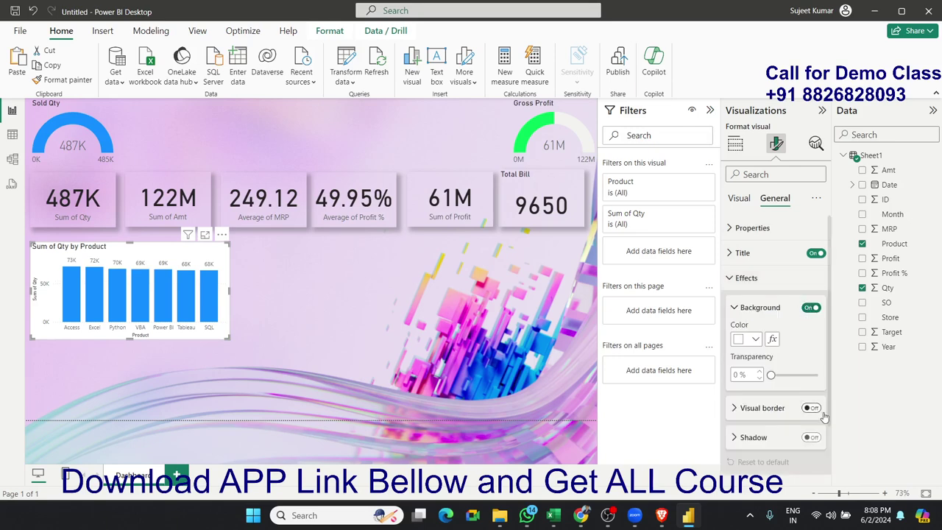
{"action": "left_click", "coordinate": [810, 437]}
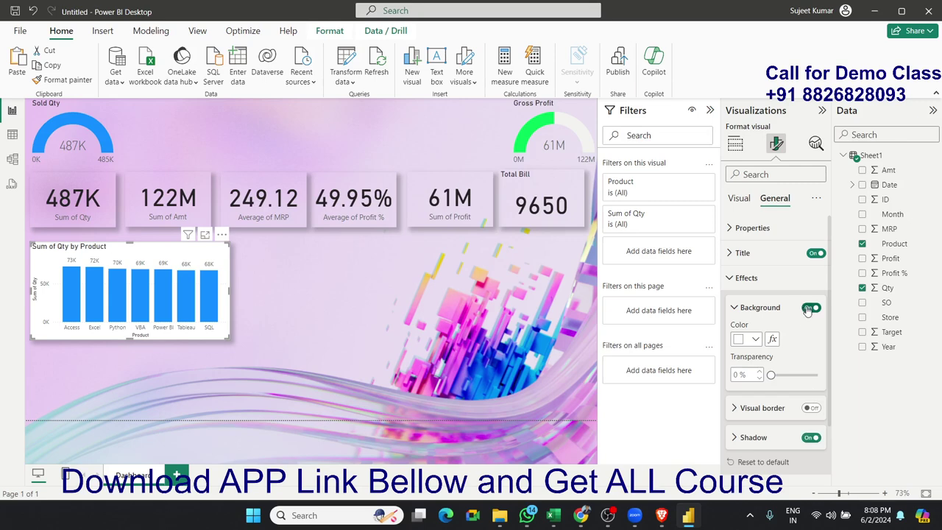
{"action": "left_click", "coordinate": [810, 306]}
{"action": "left_click", "coordinate": [382, 282]}
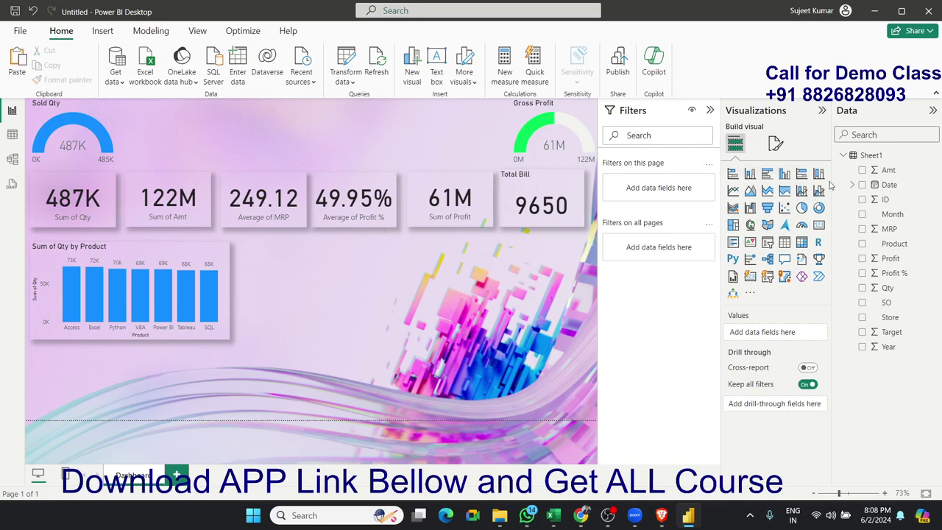
Place a line and stacked column chart beside it: Product axis, Sum of Amt columns, Sum of Profit line.
{"action": "left_click", "coordinate": [802, 192]}
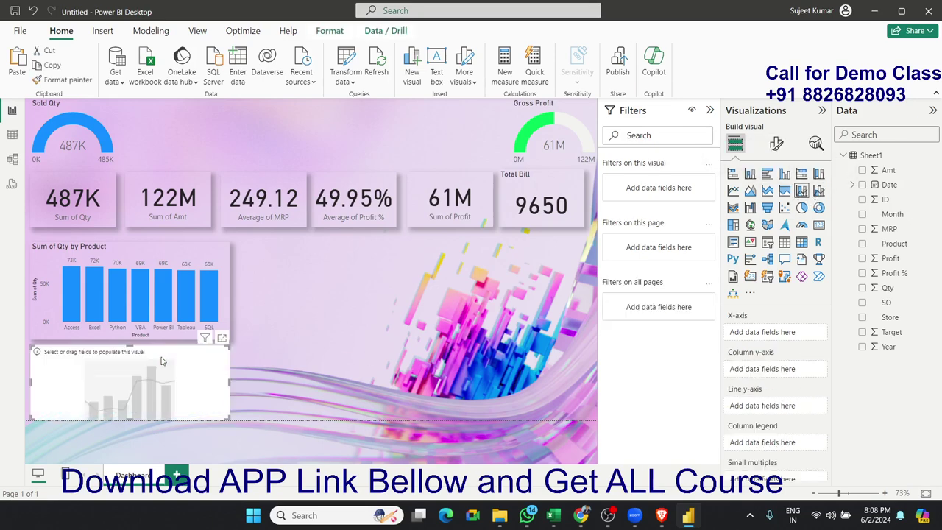
{"action": "mouse_move", "coordinate": [164, 363]}
{"action": "left_mouse_down"}
{"action": "mouse_move", "coordinate": [379, 281]}
{"action": "mouse_move", "coordinate": [375, 270]}
{"action": "left_mouse_up"}
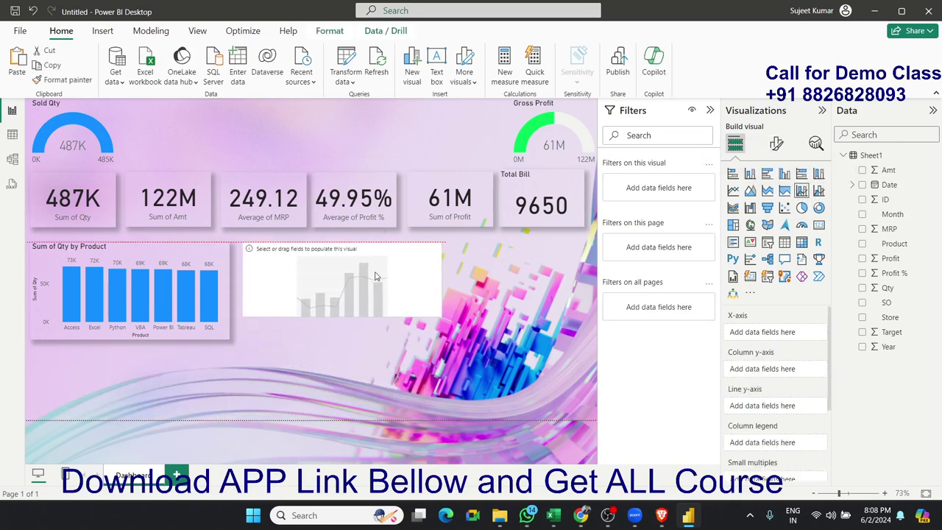
{"action": "left_click_drag", "start_coordinate": [440, 315], "coordinate": [468, 340]}
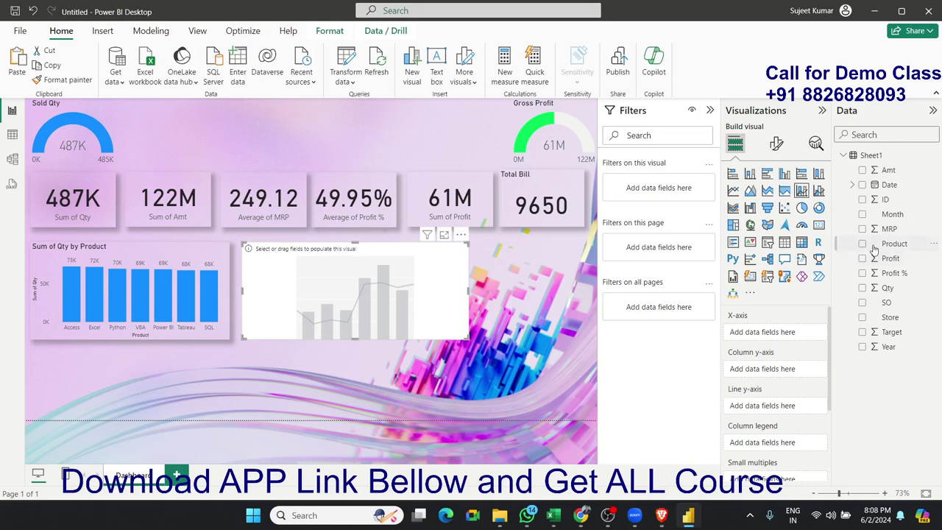
{"action": "left_click_drag", "start_coordinate": [894, 244], "coordinate": [434, 309]}
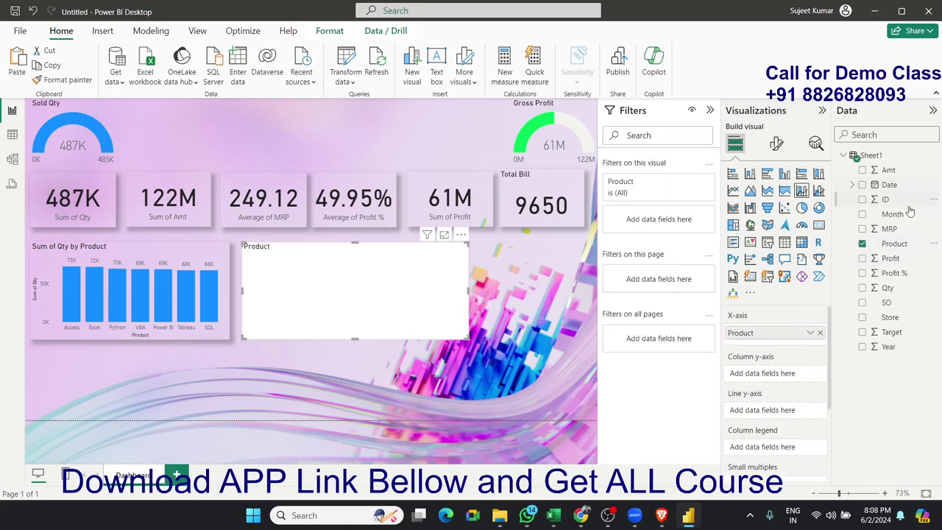
{"action": "left_click_drag", "start_coordinate": [888, 170], "coordinate": [428, 303]}
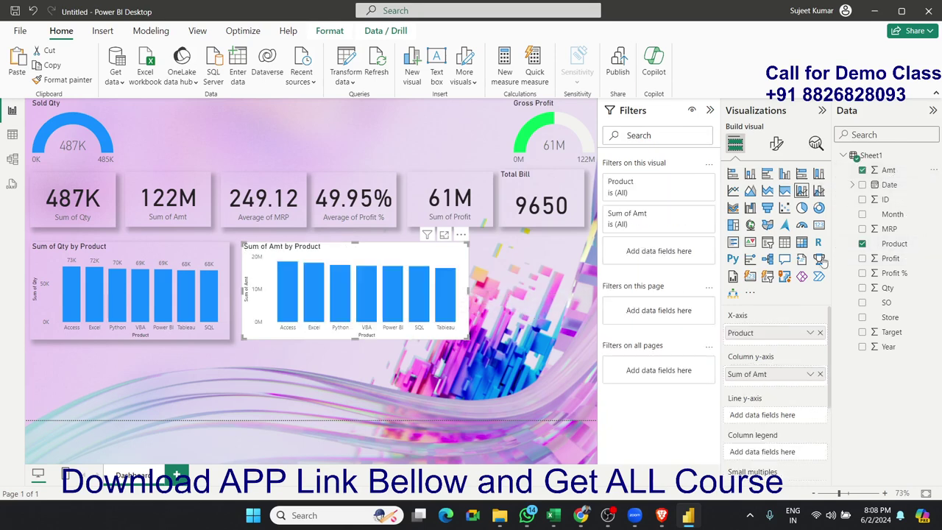
{"action": "left_click_drag", "start_coordinate": [892, 260], "coordinate": [459, 306]}
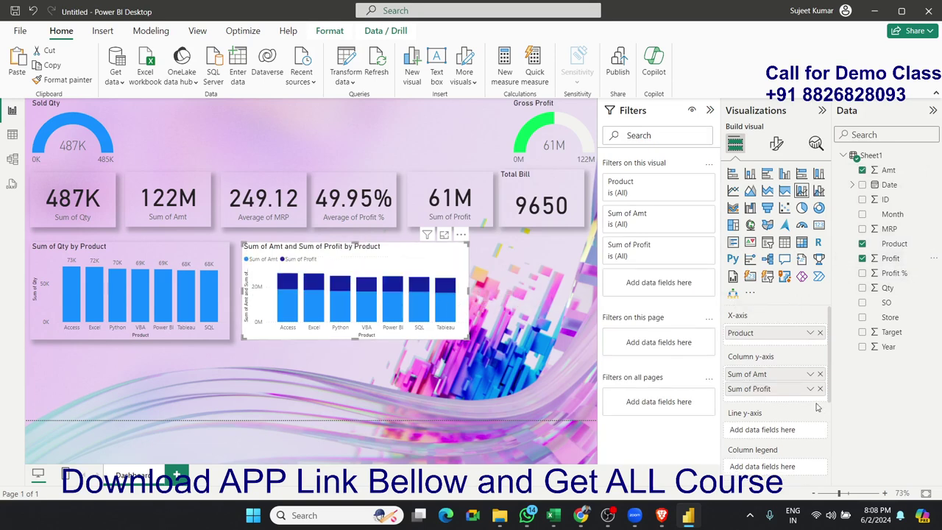
{"action": "mouse_move", "coordinate": [768, 389]}
{"action": "left_mouse_down"}
{"action": "mouse_move", "coordinate": [774, 356]}
{"action": "mouse_move", "coordinate": [766, 427]}
{"action": "left_mouse_up"}
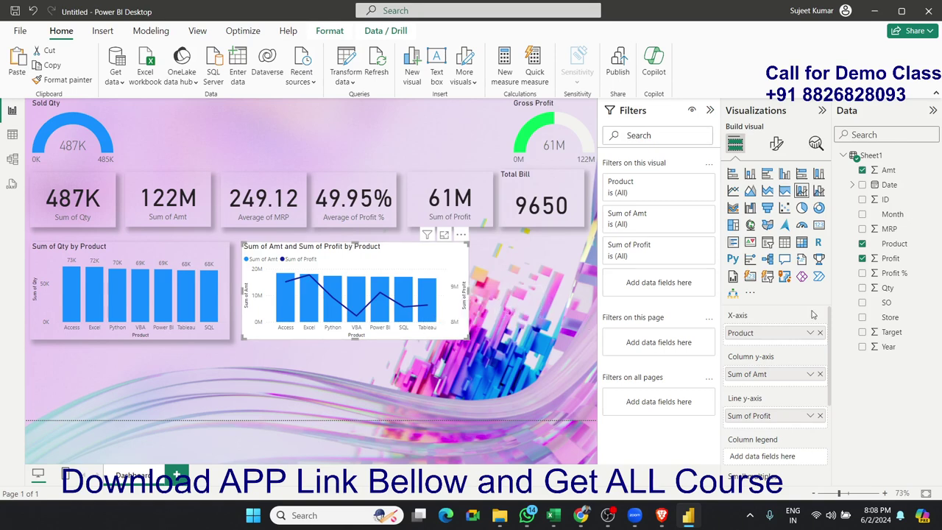
Turn on data labels for the combo chart's columns and line.
{"action": "left_click", "coordinate": [776, 144]}
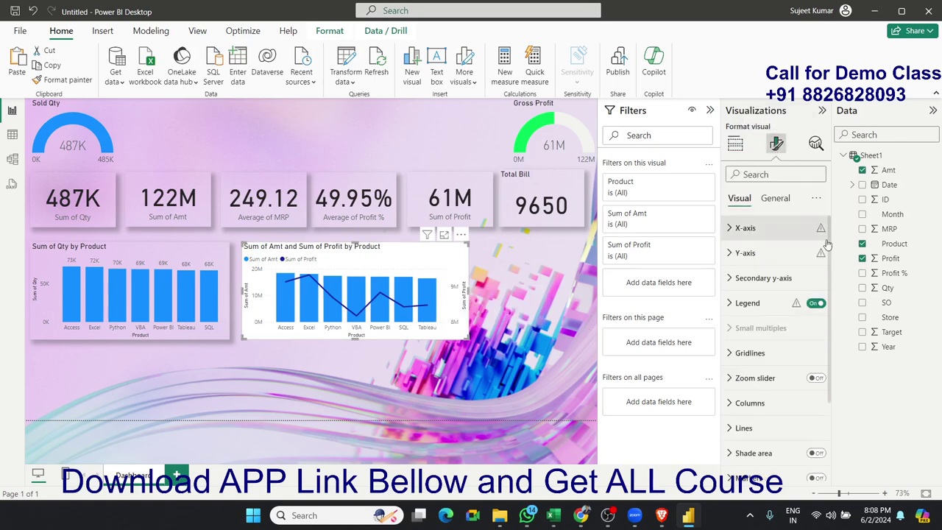
{"action": "left_click", "coordinate": [728, 254]}
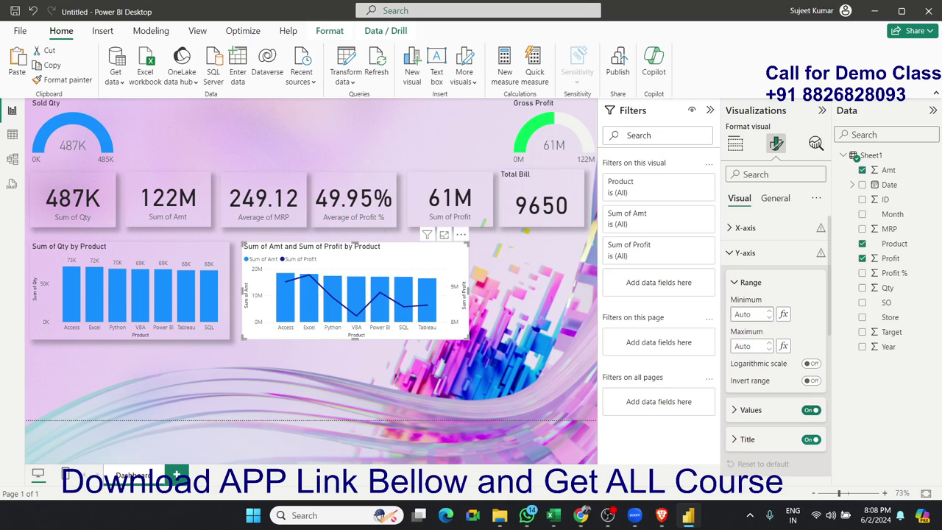
{"action": "left_click", "coordinate": [736, 283]}
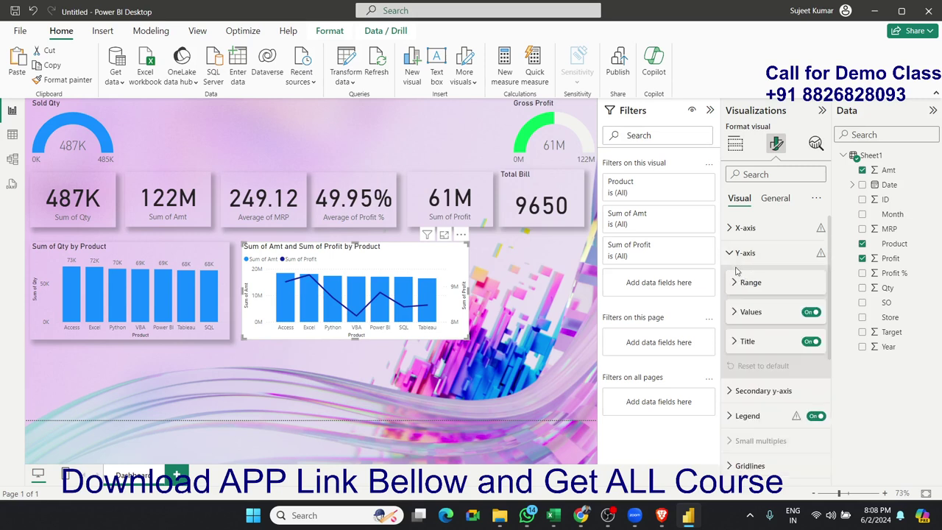
{"action": "left_click", "coordinate": [729, 253]}
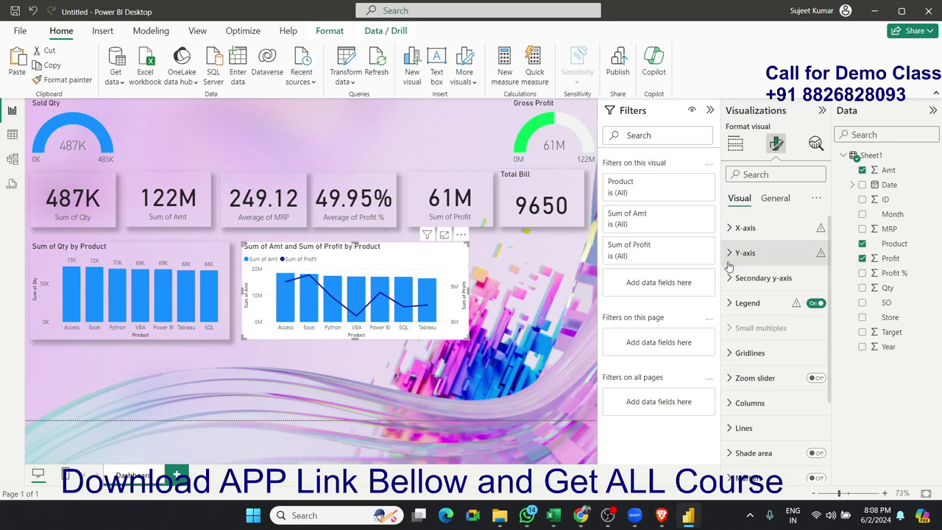
{"action": "scroll", "coordinate": [766, 426], "scroll_direction": "down", "scroll_amount": 3}
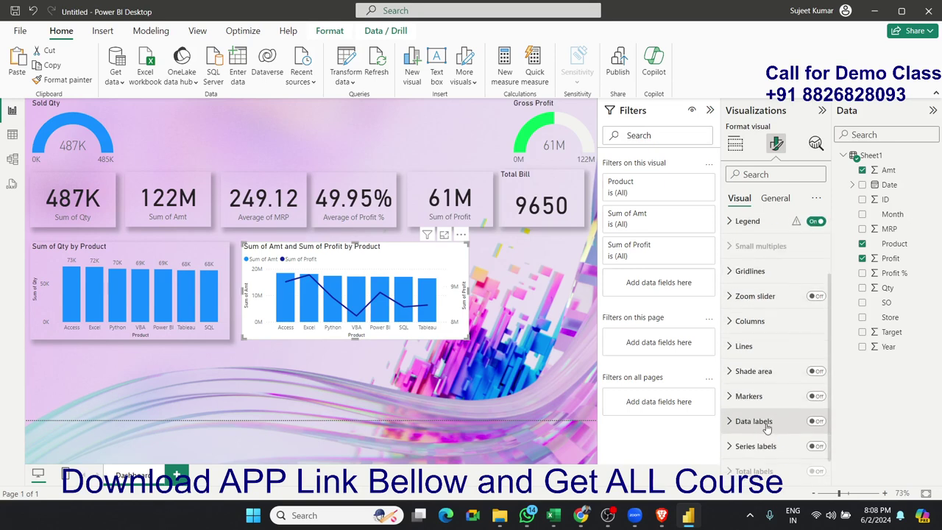
{"action": "scroll", "coordinate": [782, 439], "scroll_direction": "down", "scroll_amount": 1}
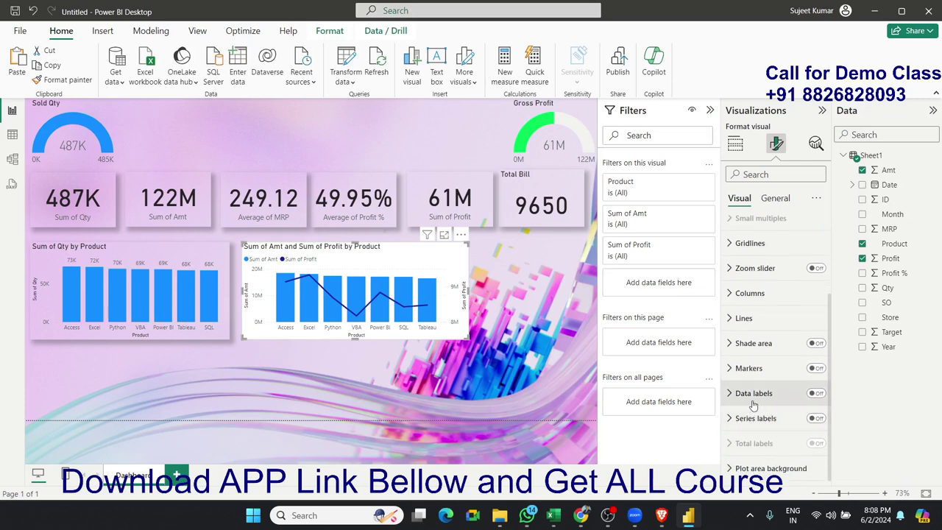
{"action": "left_click", "coordinate": [816, 394]}
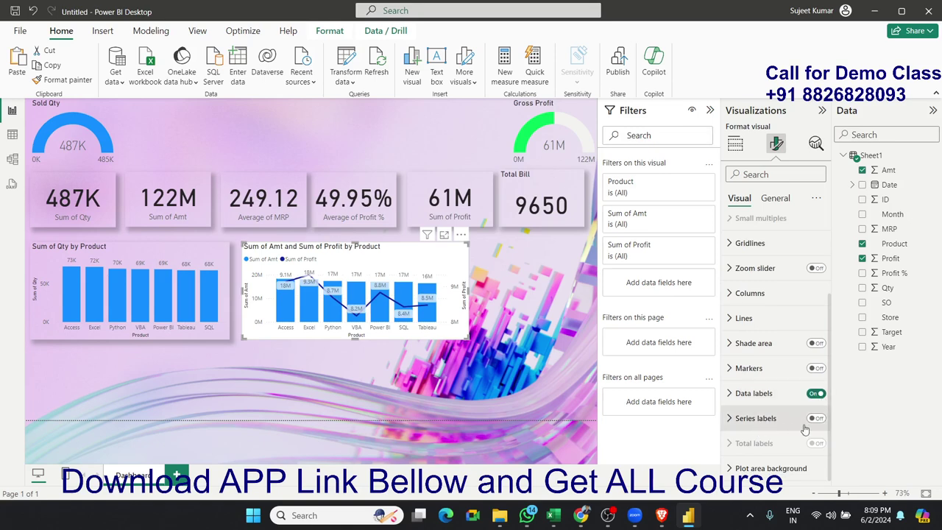
Hide the combo chart's title, keep header icons on, remove its background and add a shadow.
{"action": "scroll", "coordinate": [810, 425], "scroll_direction": "up", "scroll_amount": 3}
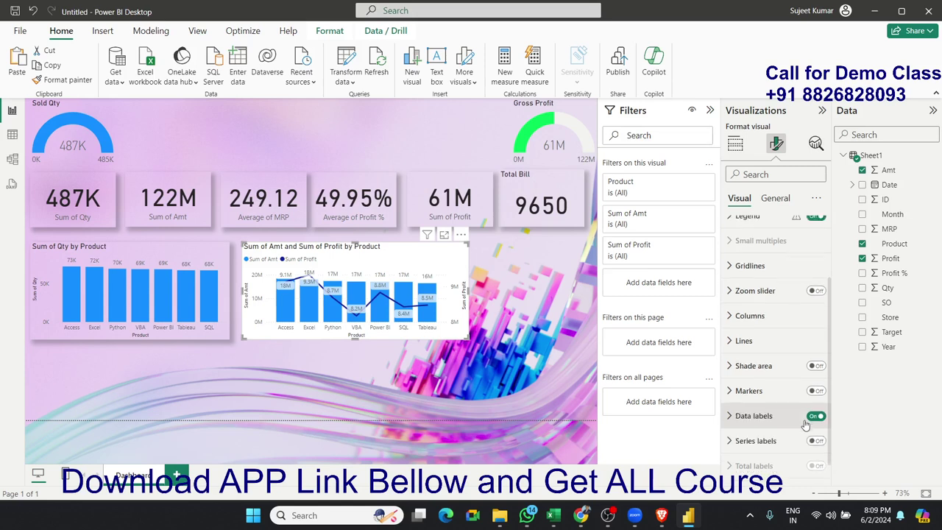
{"action": "left_click", "coordinate": [774, 200]}
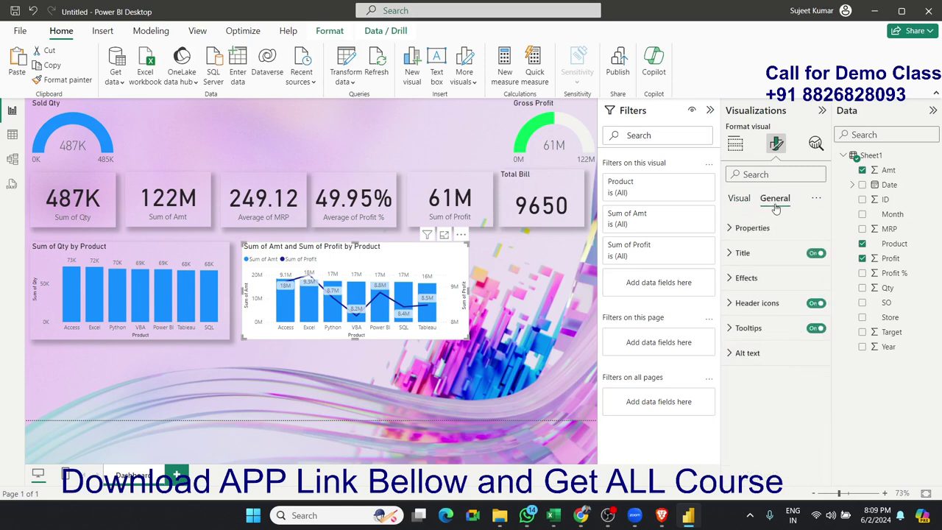
{"action": "left_click", "coordinate": [814, 253]}
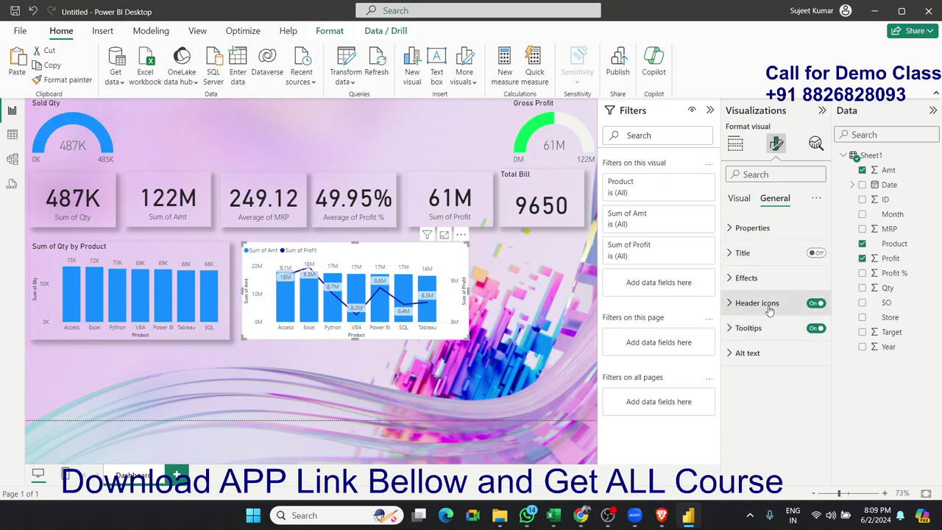
{"action": "left_click", "coordinate": [817, 304]}
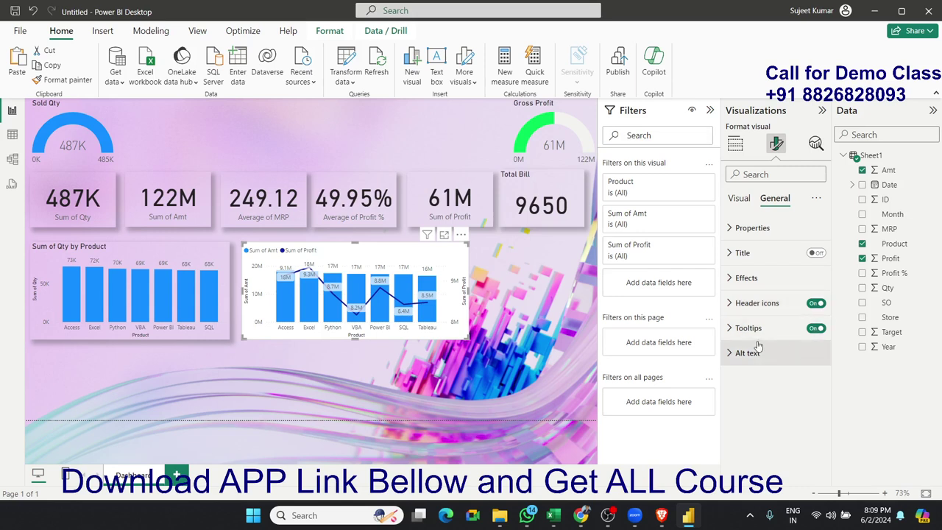
{"action": "left_click", "coordinate": [743, 278]}
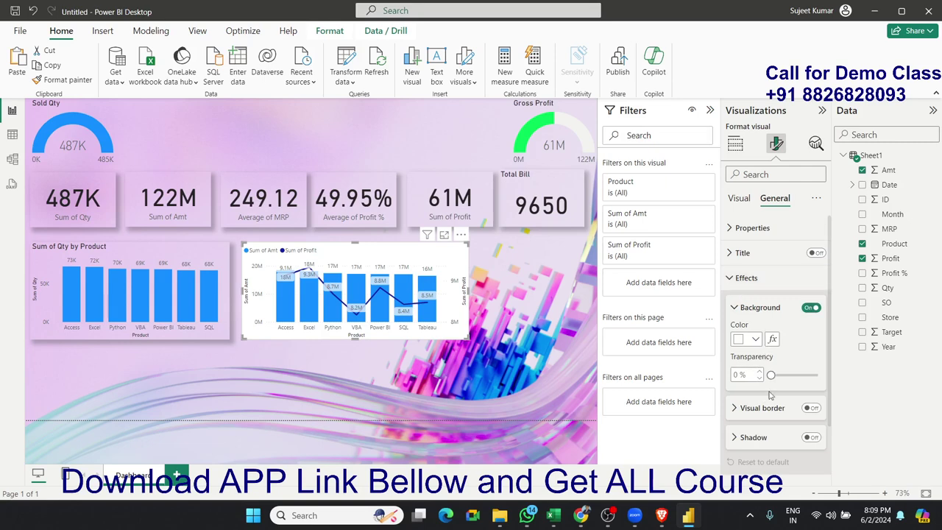
{"action": "left_click", "coordinate": [811, 308]}
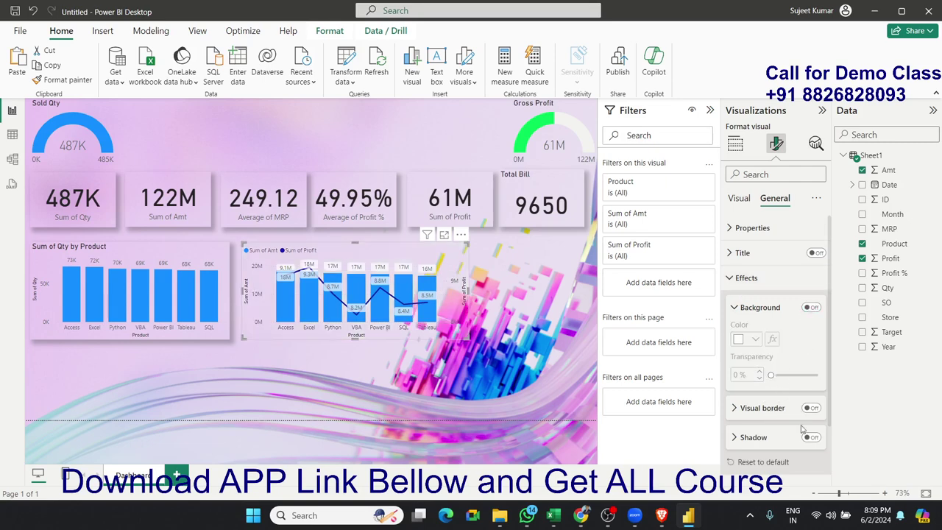
{"action": "left_click", "coordinate": [812, 437]}
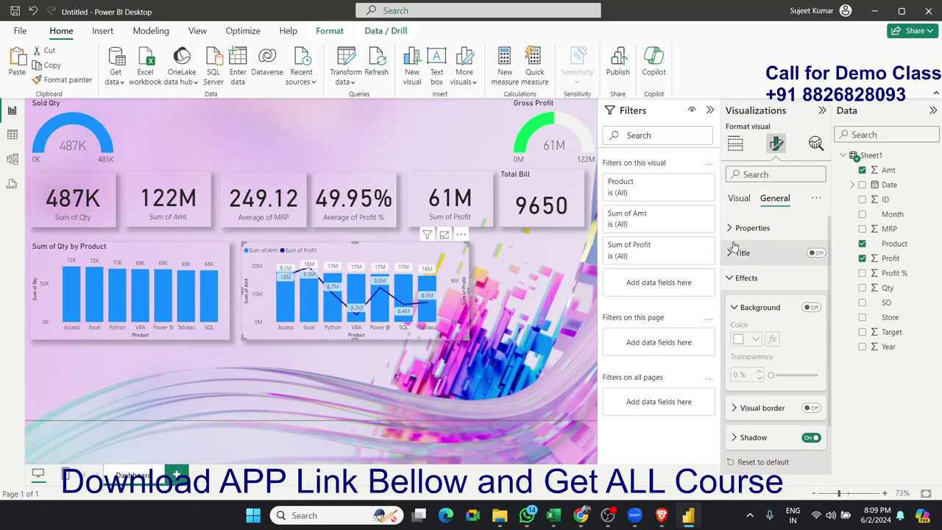
Turn off the combo chart's legend.
{"action": "left_click", "coordinate": [738, 198]}
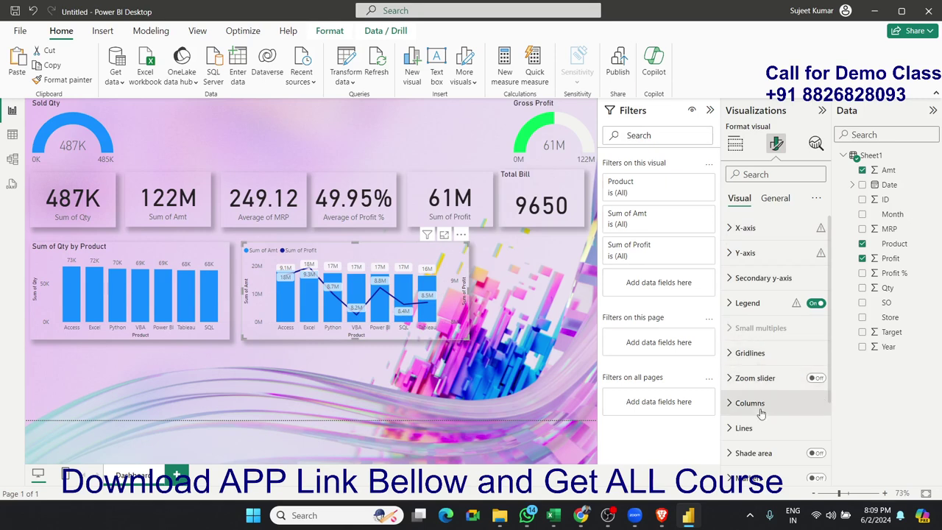
{"action": "scroll", "coordinate": [765, 430], "scroll_direction": "down", "scroll_amount": 2}
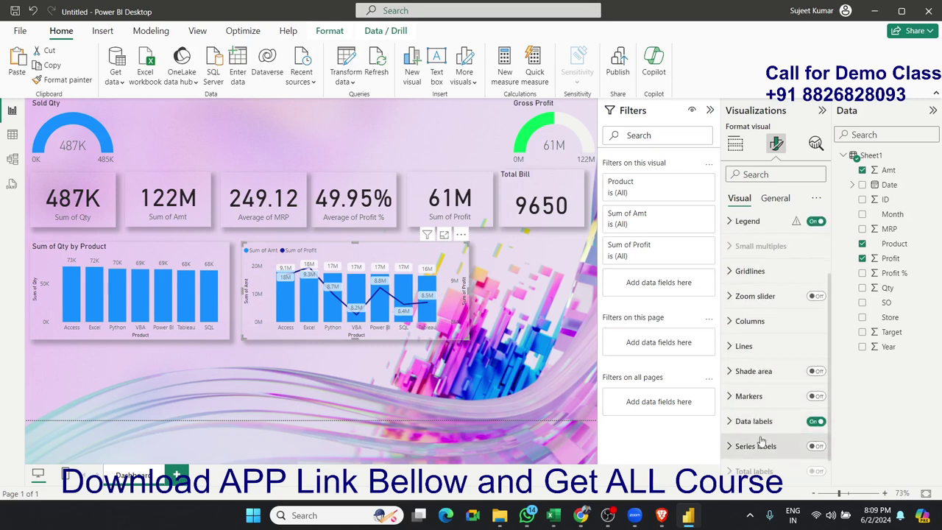
{"action": "scroll", "coordinate": [758, 445], "scroll_direction": "down", "scroll_amount": 1}
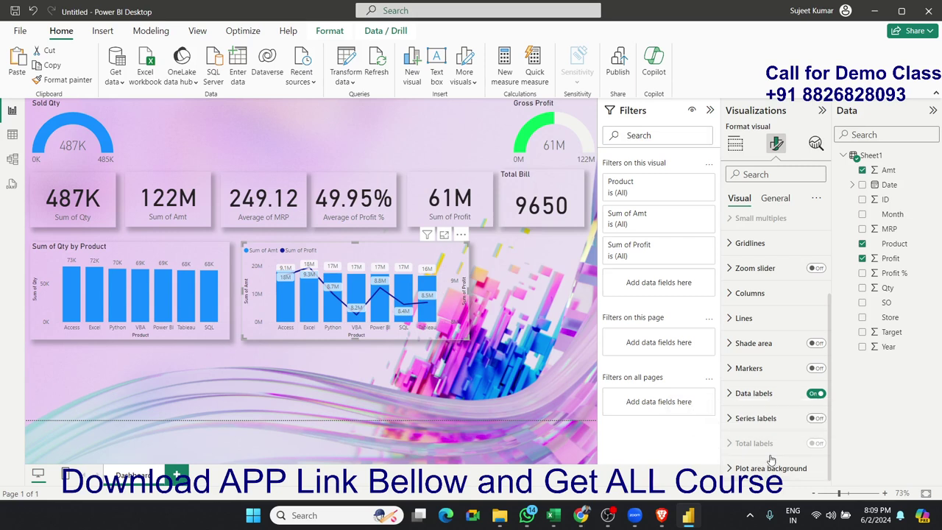
{"action": "scroll", "coordinate": [765, 455], "scroll_direction": "up", "scroll_amount": 3}
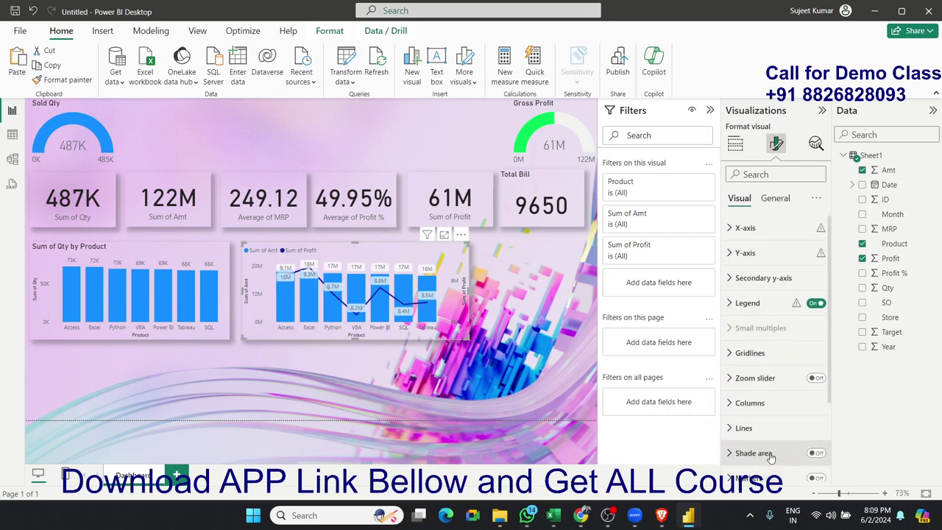
{"action": "left_click", "coordinate": [815, 303]}
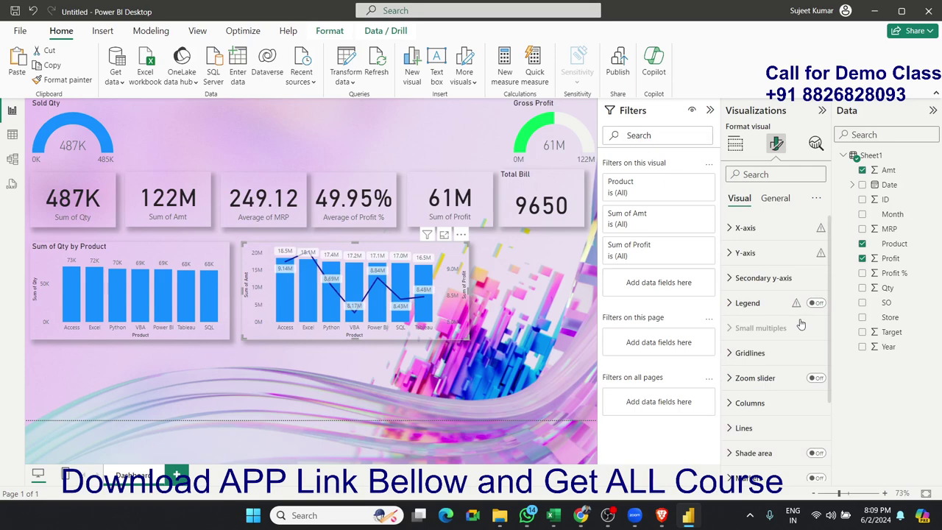
{"action": "left_click", "coordinate": [530, 341]}
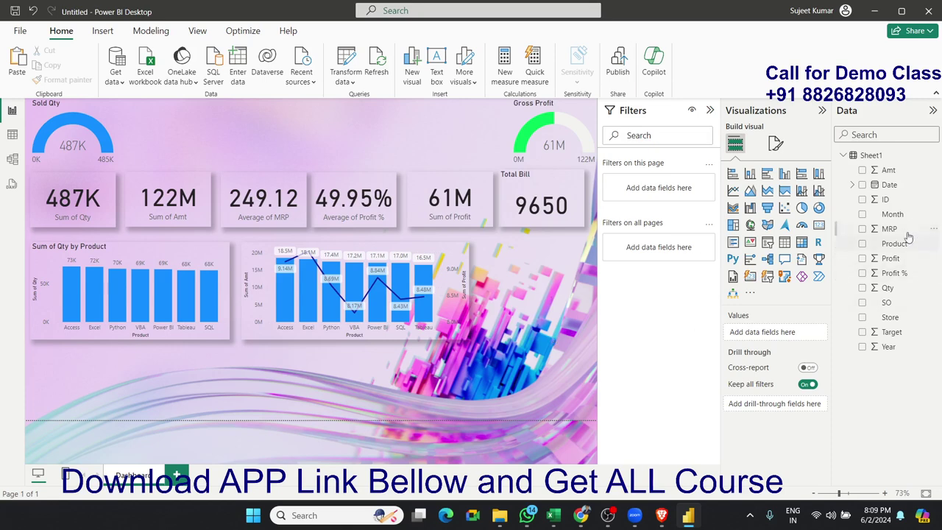
Insert a donut chart right of the combo chart with Store as legend and Sum of Qty as values.
{"action": "left_click", "coordinate": [819, 208]}
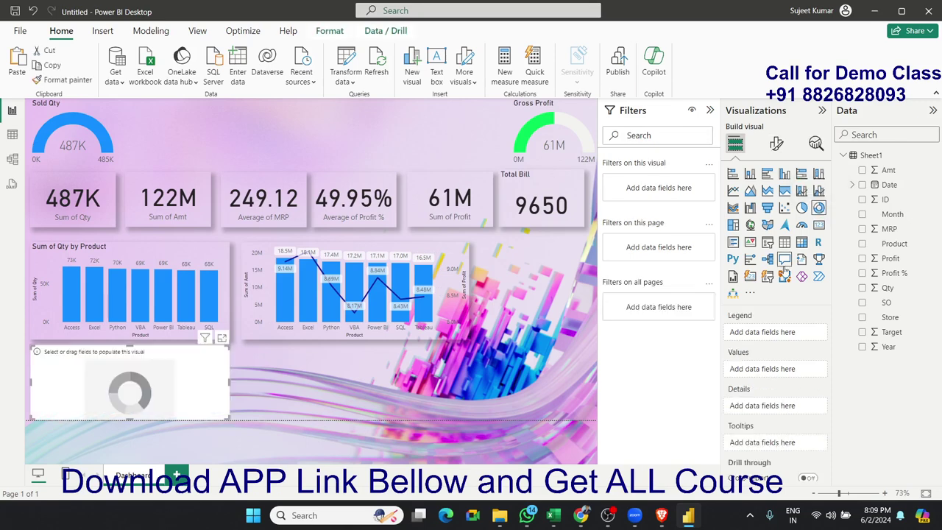
{"action": "mouse_move", "coordinate": [184, 337]}
{"action": "left_mouse_down"}
{"action": "mouse_move", "coordinate": [532, 275]}
{"action": "mouse_move", "coordinate": [543, 264]}
{"action": "left_mouse_up"}
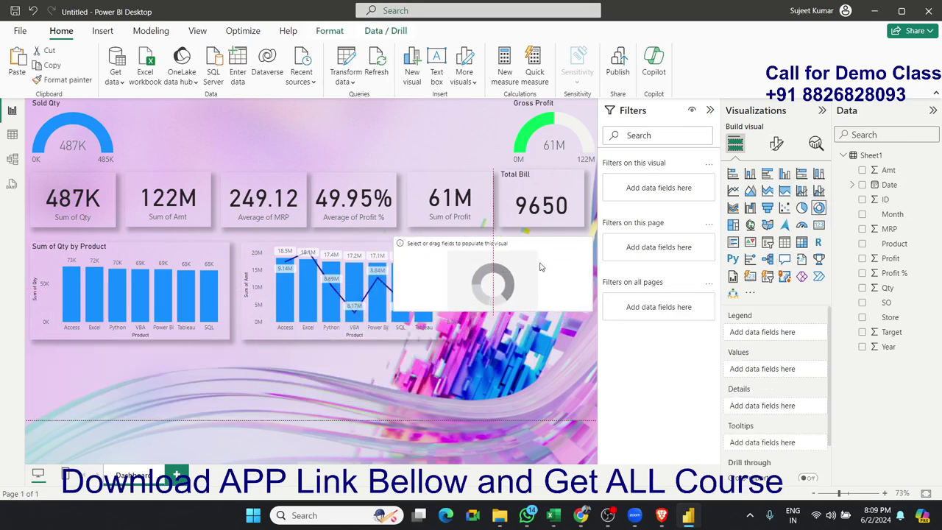
{"action": "left_click_drag", "start_coordinate": [396, 307], "coordinate": [478, 340]}
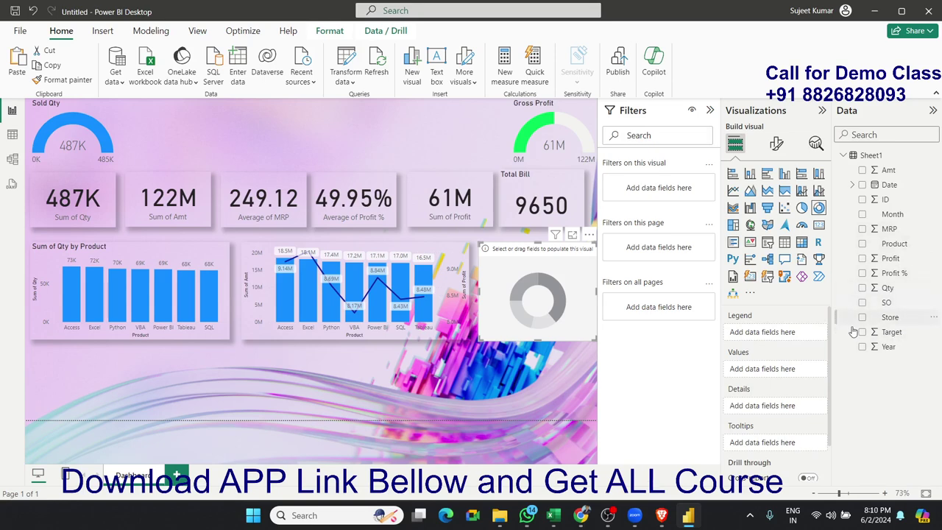
{"action": "left_click_drag", "start_coordinate": [582, 311], "coordinate": [582, 311]}
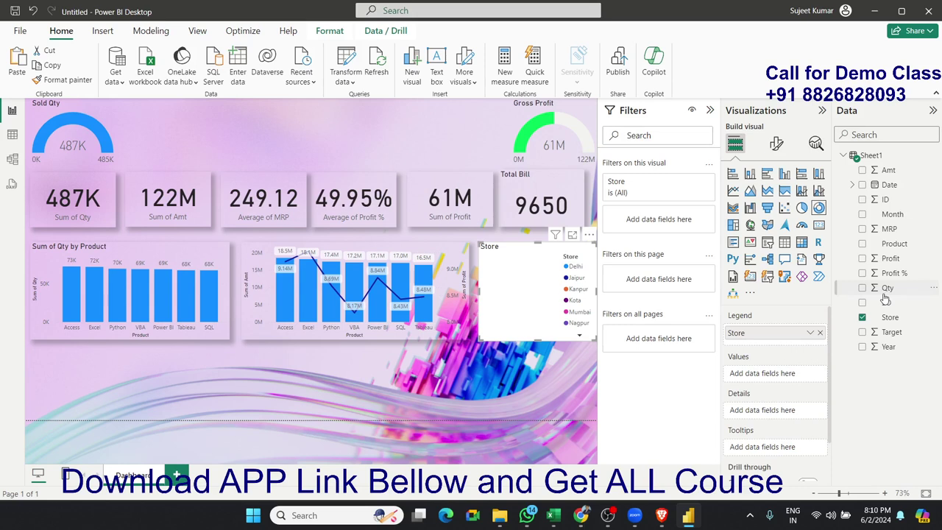
{"action": "left_click_drag", "start_coordinate": [885, 295], "coordinate": [565, 315]}
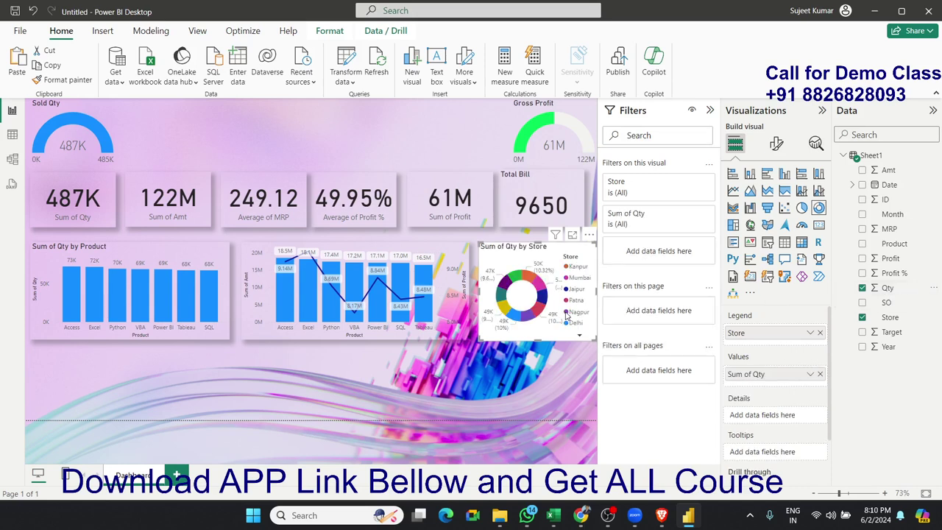
Hide the donut chart's Store legend and start adjusting its detail label position.
{"action": "left_click", "coordinate": [776, 143]}
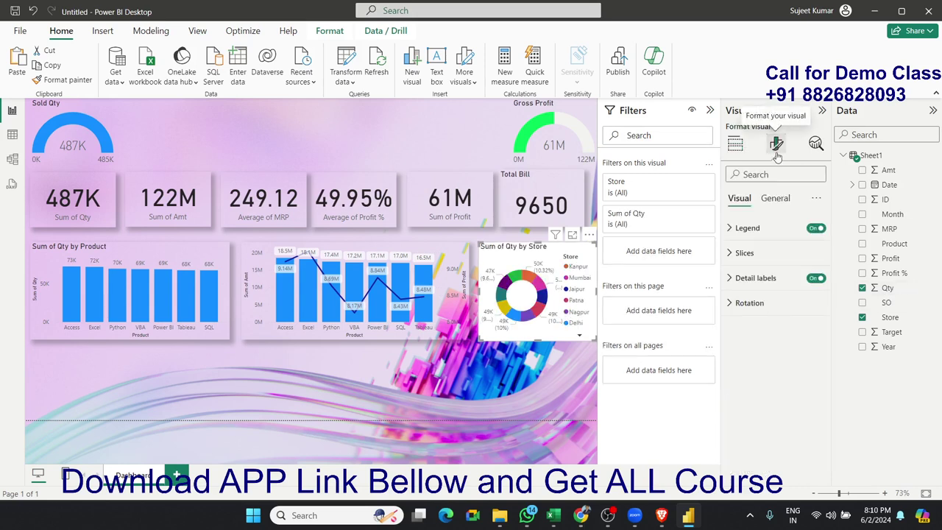
{"action": "left_click", "coordinate": [816, 227]}
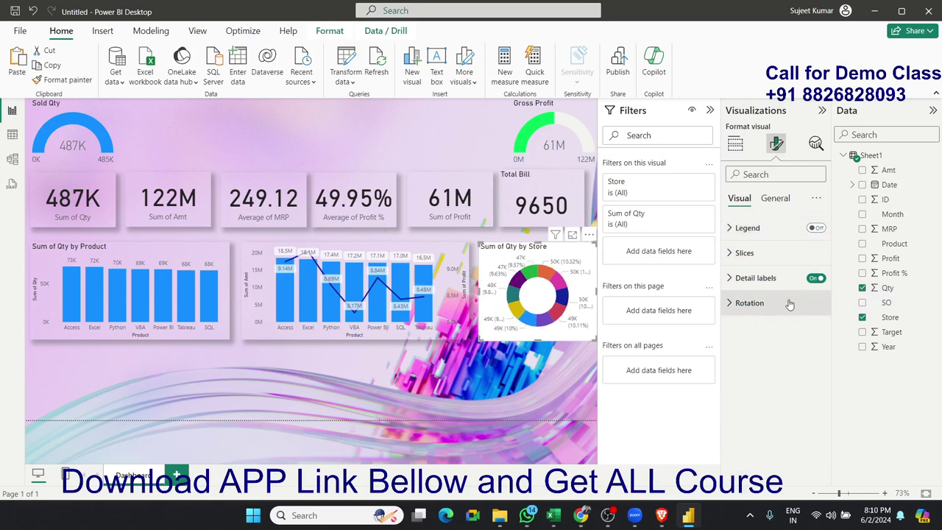
{"action": "left_click", "coordinate": [728, 279]}
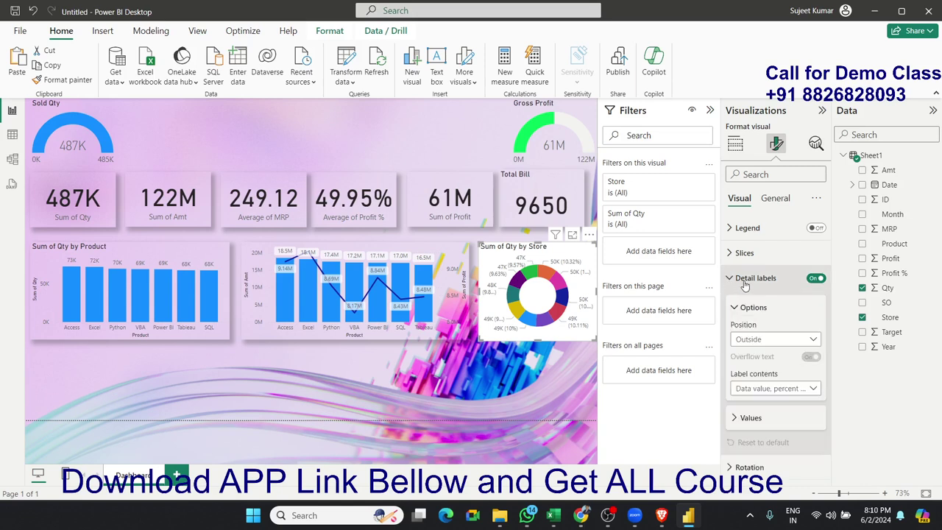
{"action": "left_click", "coordinate": [765, 339]}
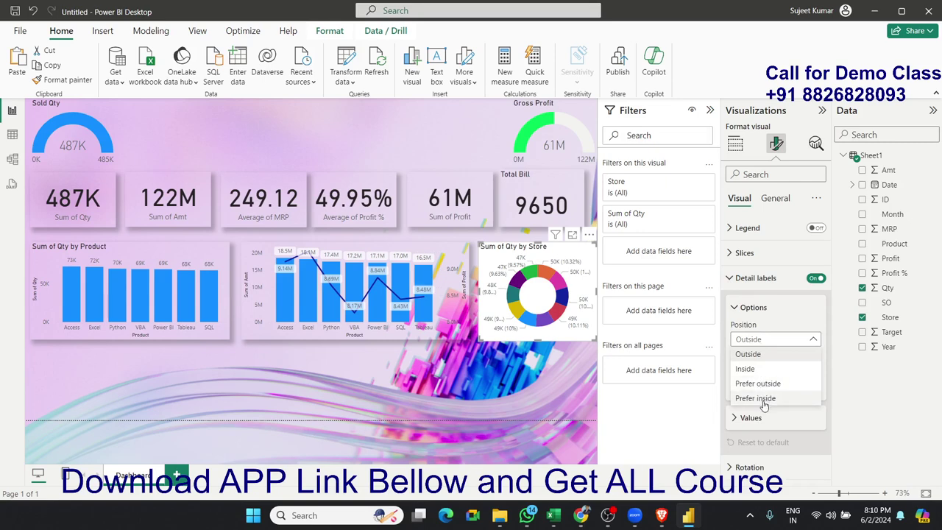
{"action": "left_click", "coordinate": [764, 401]}
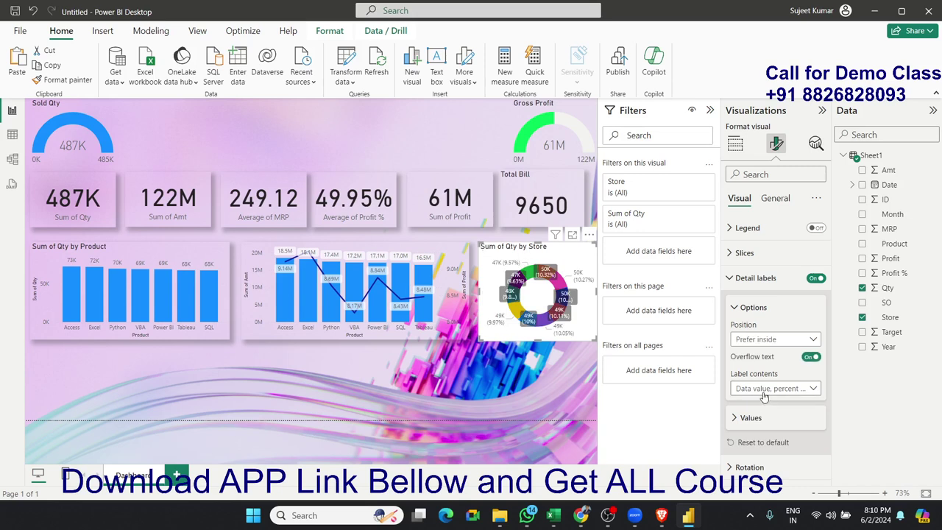
Set the donut's detail labels to Outside, showing Category, percent of total.
{"action": "left_click", "coordinate": [765, 390]}
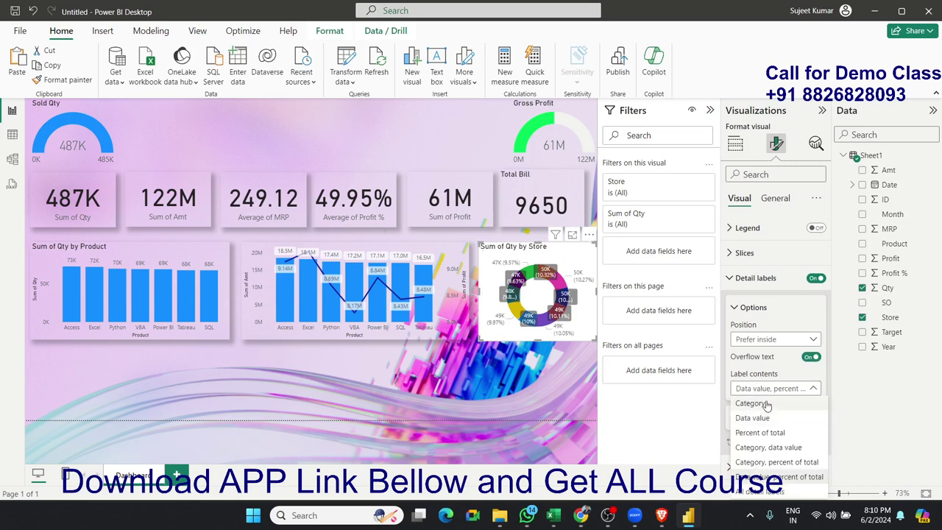
{"action": "left_click", "coordinate": [752, 346]}
{"action": "left_click", "coordinate": [751, 342]}
{"action": "left_click", "coordinate": [752, 341]}
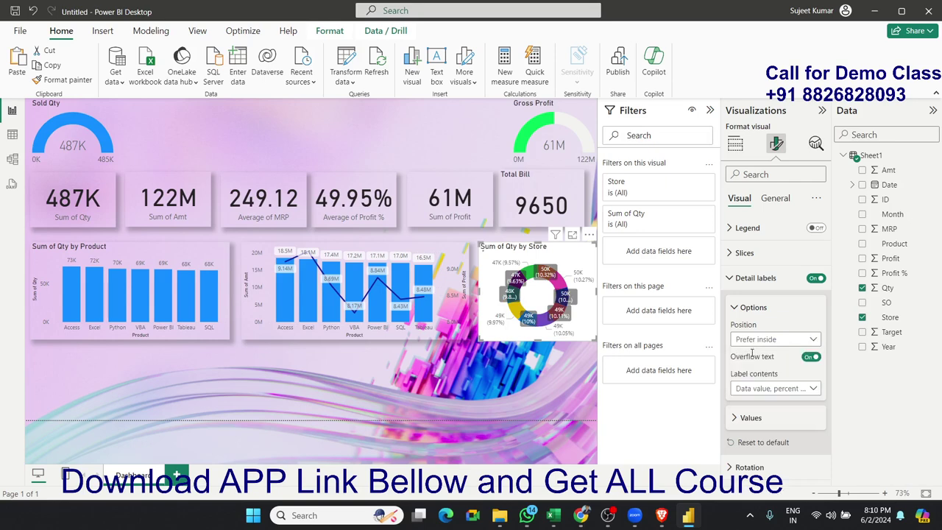
{"action": "left_click", "coordinate": [752, 351]}
{"action": "left_click", "coordinate": [758, 391]}
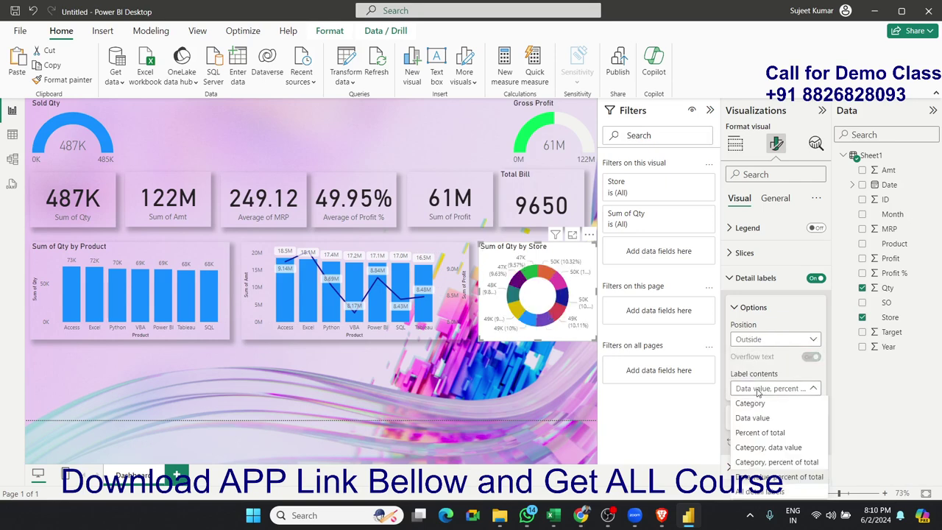
{"action": "left_click", "coordinate": [781, 463]}
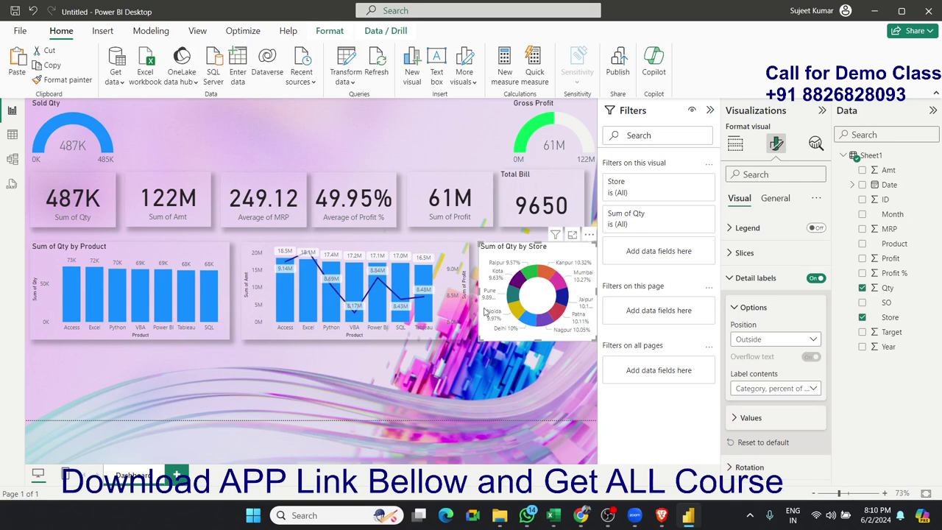
{"action": "left_click", "coordinate": [776, 199]}
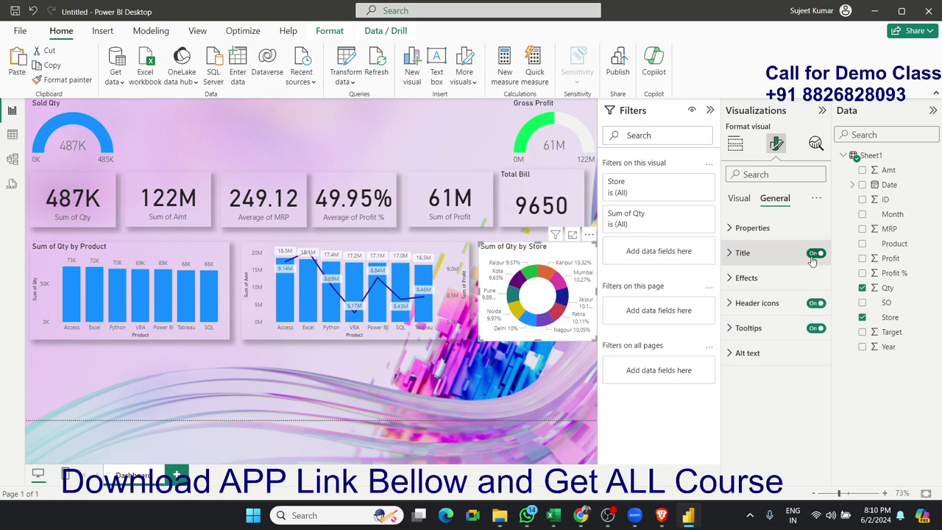
Switch off the donut's Title and Background on the General tab and turn Shadow on.
{"action": "left_click", "coordinate": [814, 253]}
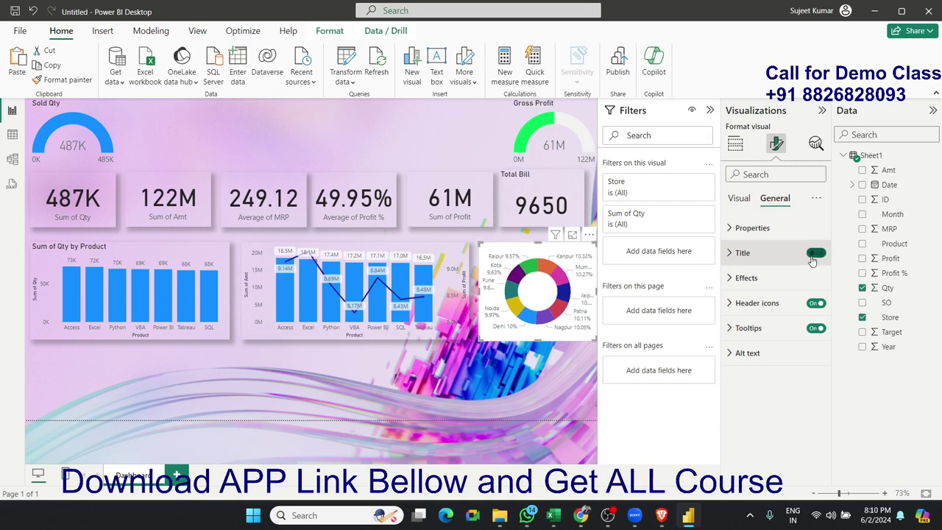
{"action": "left_click", "coordinate": [745, 278]}
{"action": "left_click", "coordinate": [811, 307]}
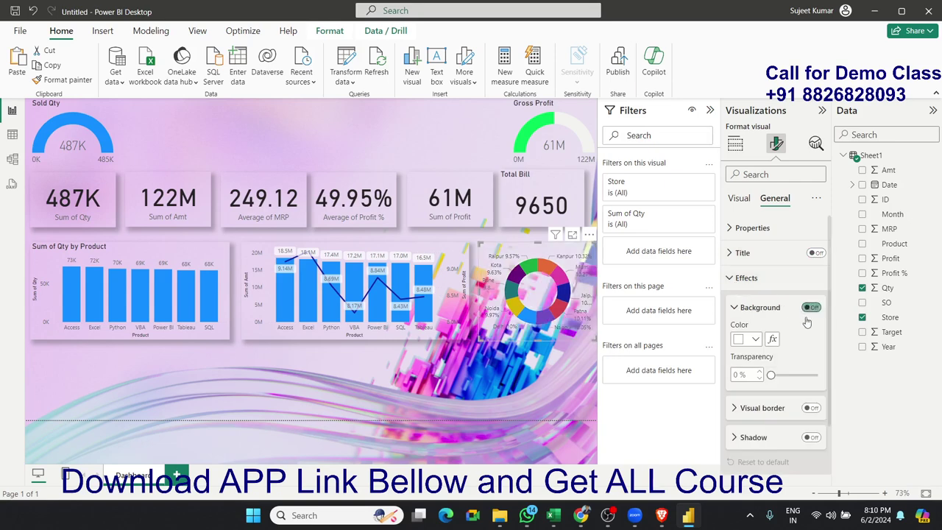
{"action": "left_click", "coordinate": [812, 437]}
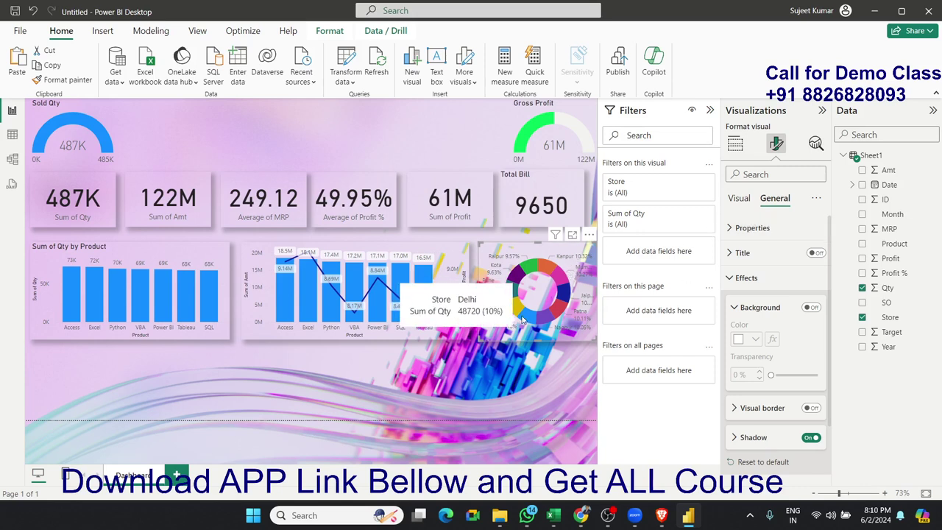
{"action": "left_click", "coordinate": [739, 198]}
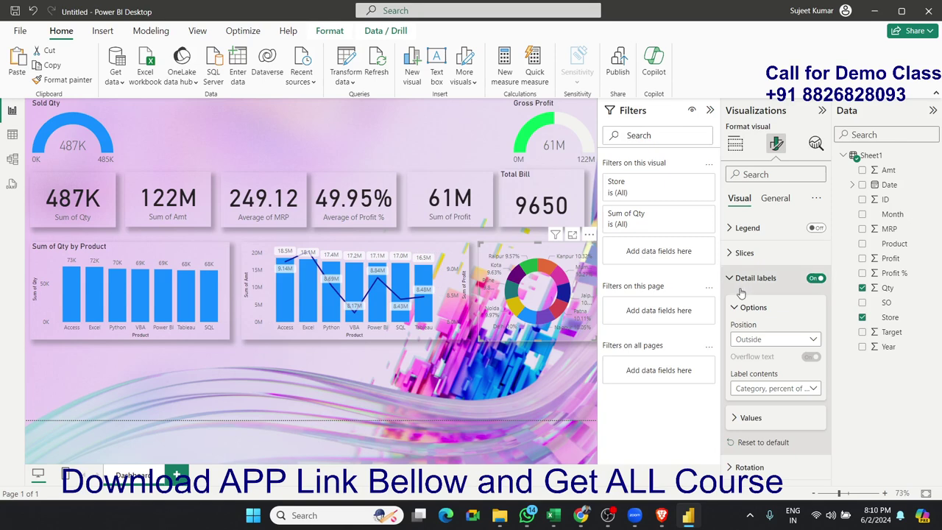
Try white, green and red for the donut's label values, then settle on bold black.
{"action": "left_click", "coordinate": [739, 418]}
{"action": "scroll", "coordinate": [740, 418], "scroll_direction": "down", "scroll_amount": 3}
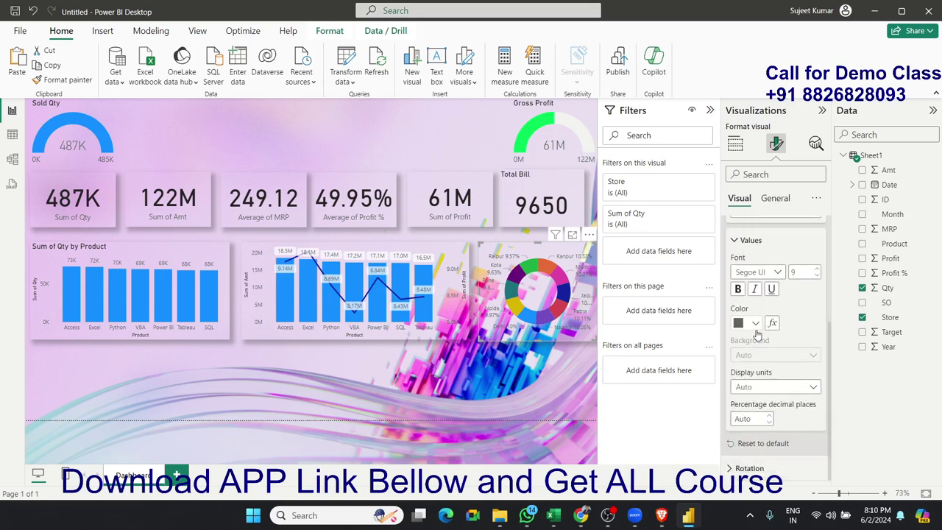
{"action": "left_click", "coordinate": [756, 326]}
{"action": "left_click", "coordinate": [747, 129]}
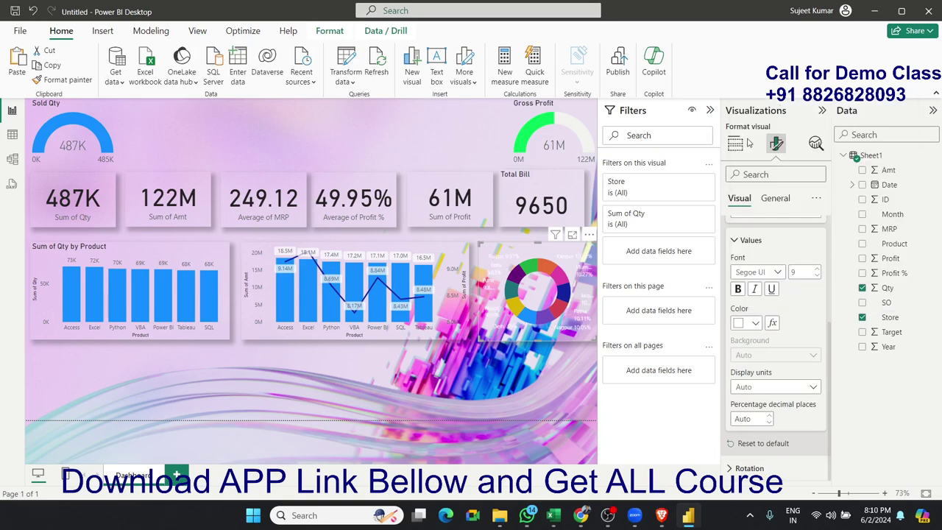
{"action": "left_click", "coordinate": [752, 323]}
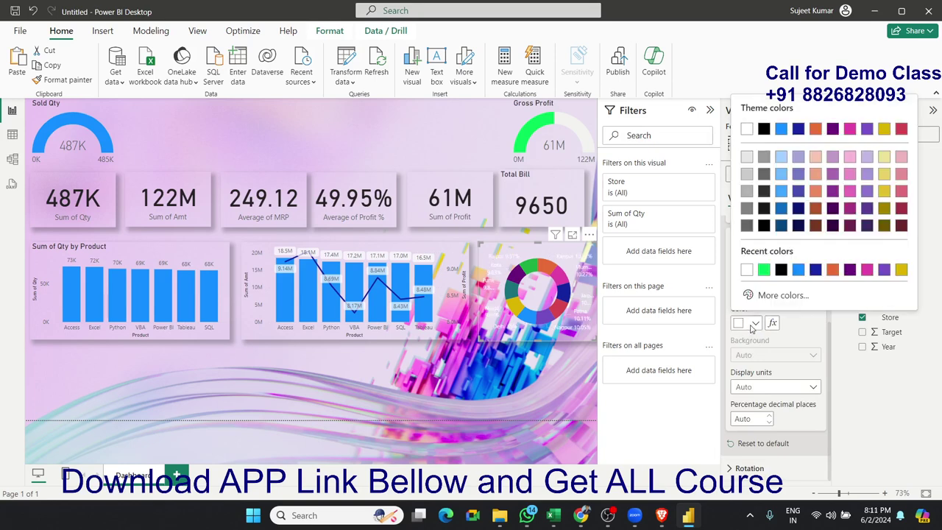
{"action": "left_click", "coordinate": [763, 271]}
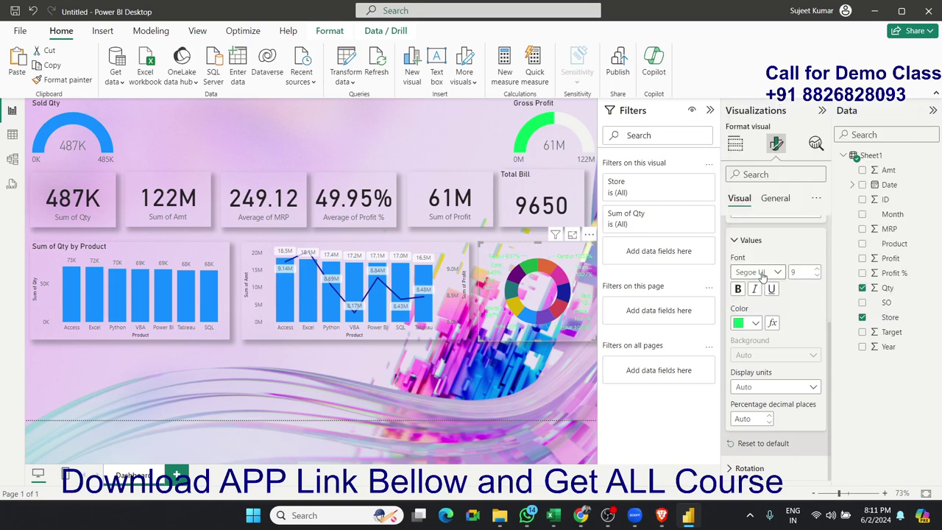
{"action": "left_click", "coordinate": [754, 324]}
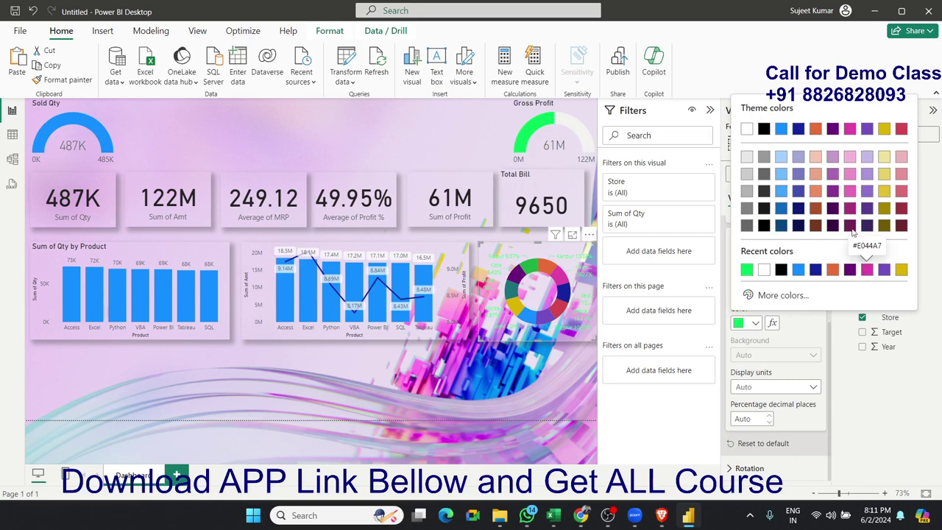
{"action": "left_click", "coordinate": [902, 130]}
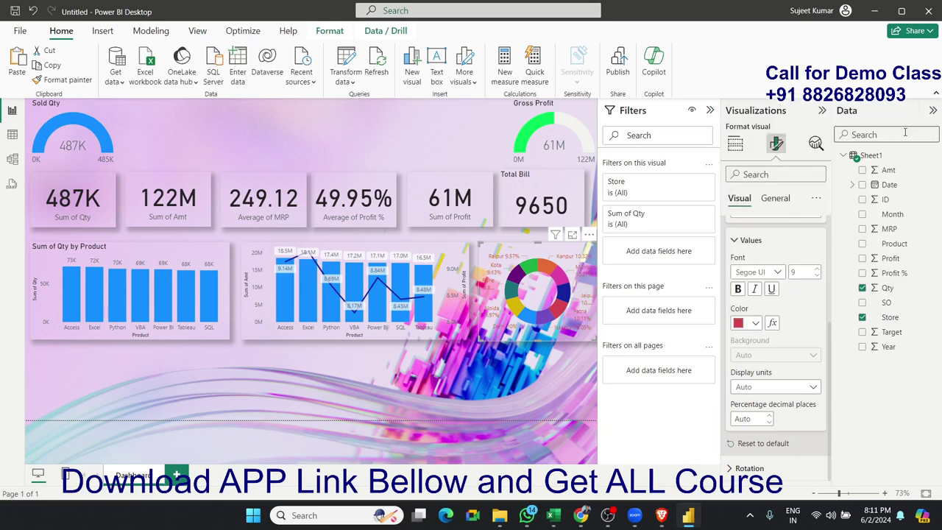
{"action": "left_click", "coordinate": [756, 323]}
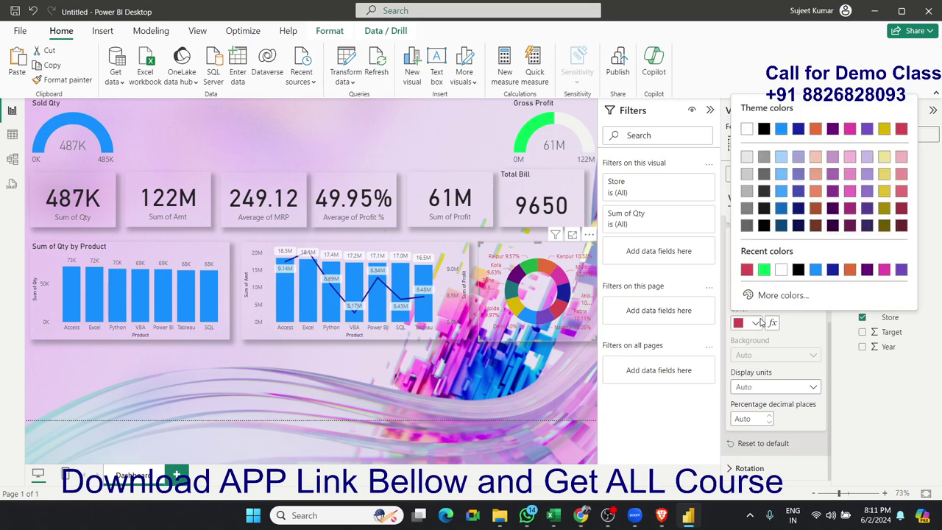
{"action": "left_click", "coordinate": [765, 129]}
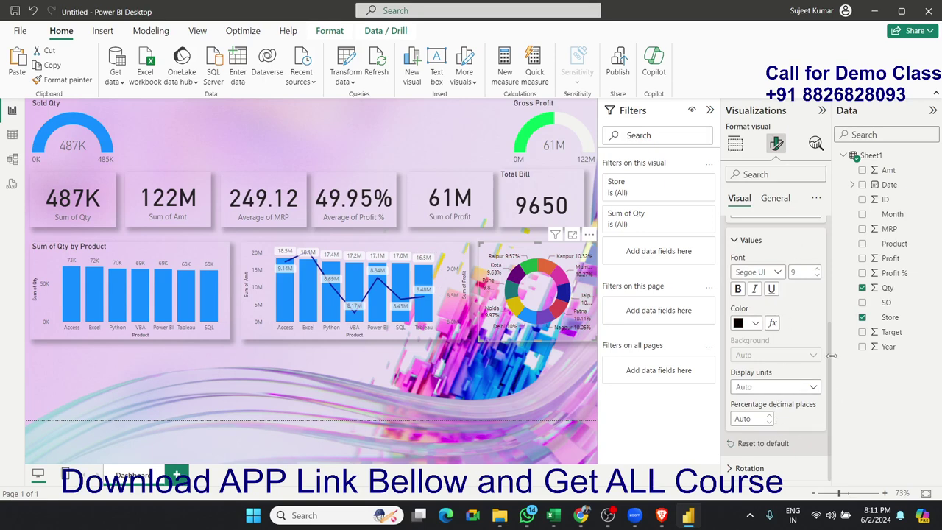
{"action": "left_click", "coordinate": [741, 288]}
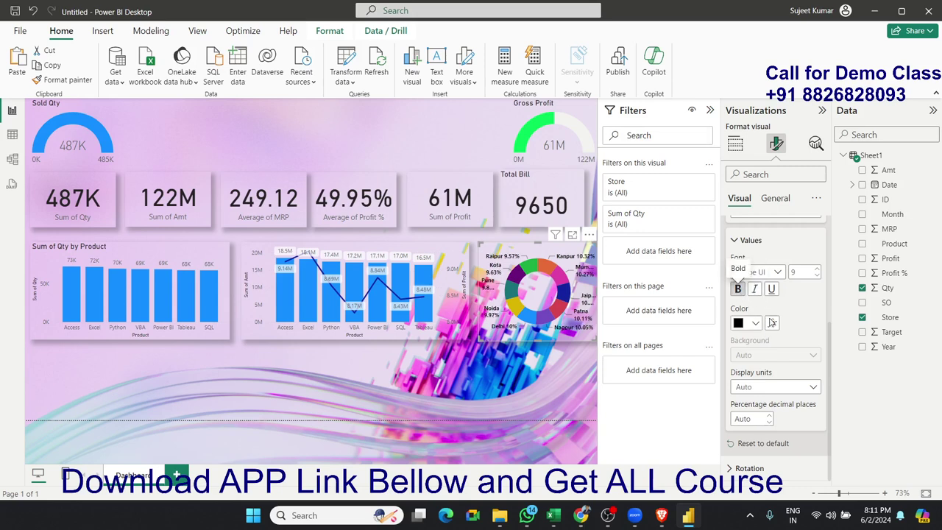
Place an empty line chart at the lower left and widen it across the page bottom.
{"action": "left_click", "coordinate": [386, 388]}
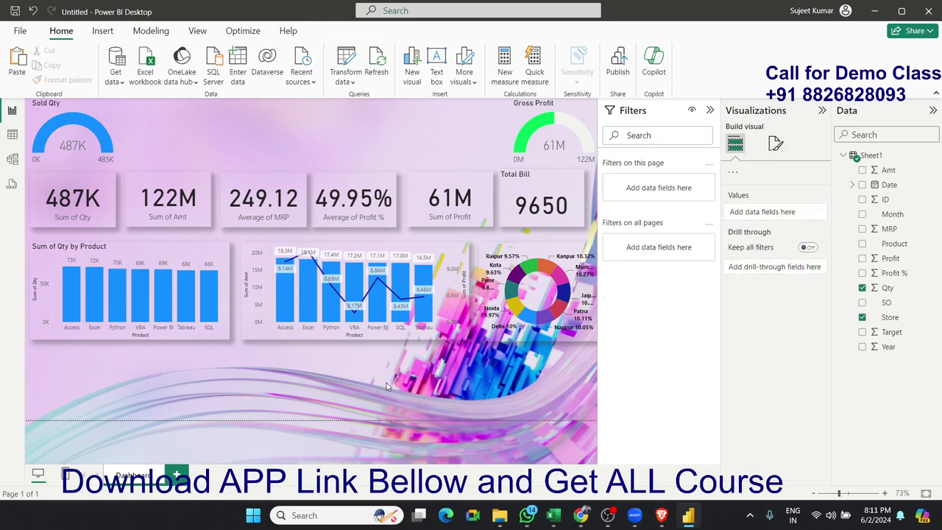
{"action": "left_click_drag", "start_coordinate": [43, 356], "coordinate": [562, 406]}
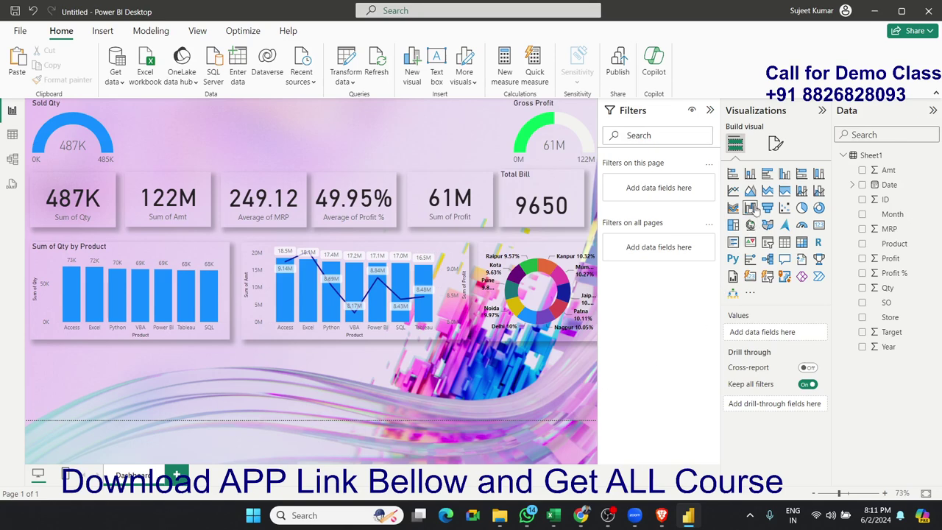
{"action": "left_click_drag", "start_coordinate": [454, 374], "coordinate": [157, 419]}
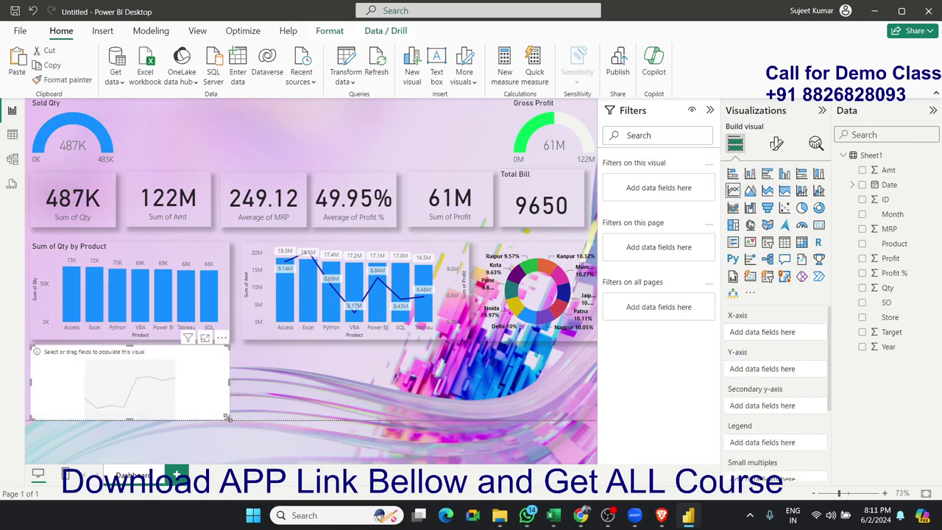
{"action": "left_click_drag", "start_coordinate": [229, 418], "coordinate": [590, 416]}
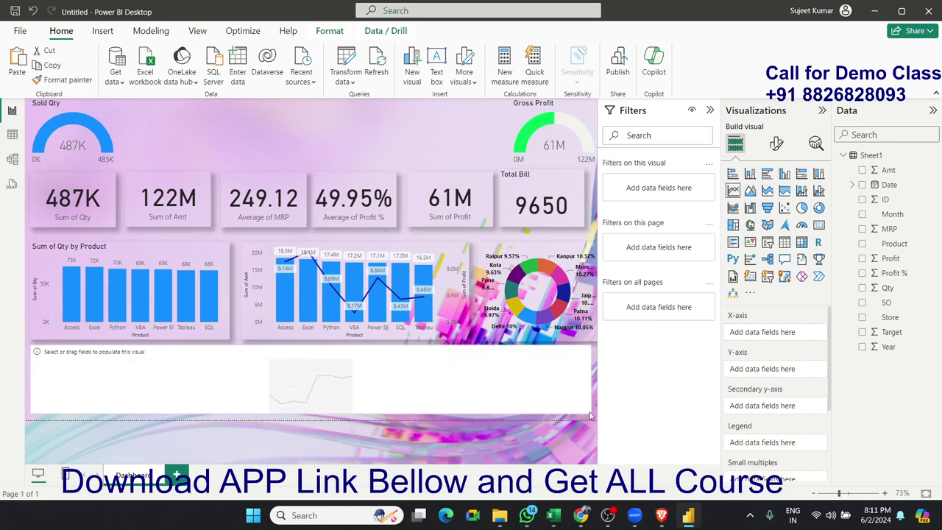
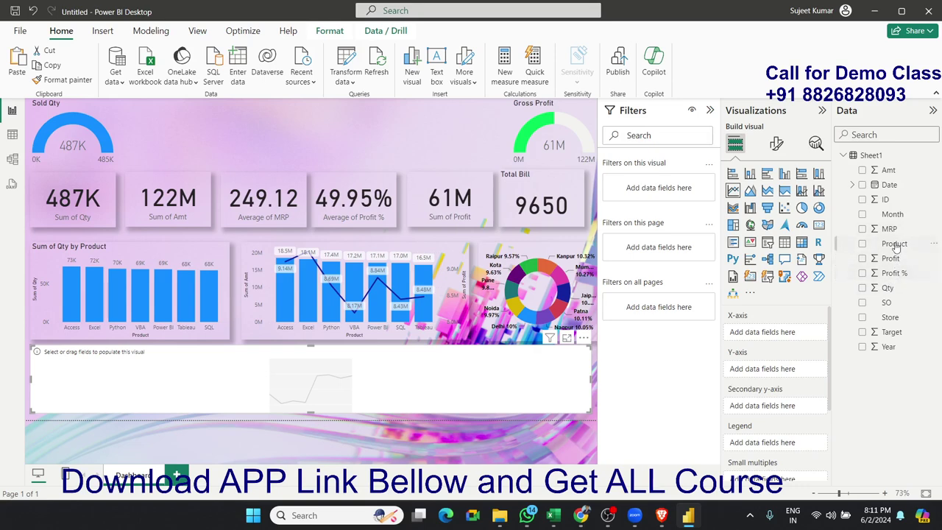
Put Date on the x-axis and replace SO with Sum of Qty and Sum of Target as values.
{"action": "left_click_drag", "start_coordinate": [888, 186], "coordinate": [708, 356]}
{"action": "mouse_move", "coordinate": [885, 302]}
{"action": "left_mouse_down"}
{"action": "mouse_move", "coordinate": [615, 387]}
{"action": "mouse_move", "coordinate": [786, 421]}
{"action": "mouse_move", "coordinate": [505, 396]}
{"action": "left_mouse_up"}
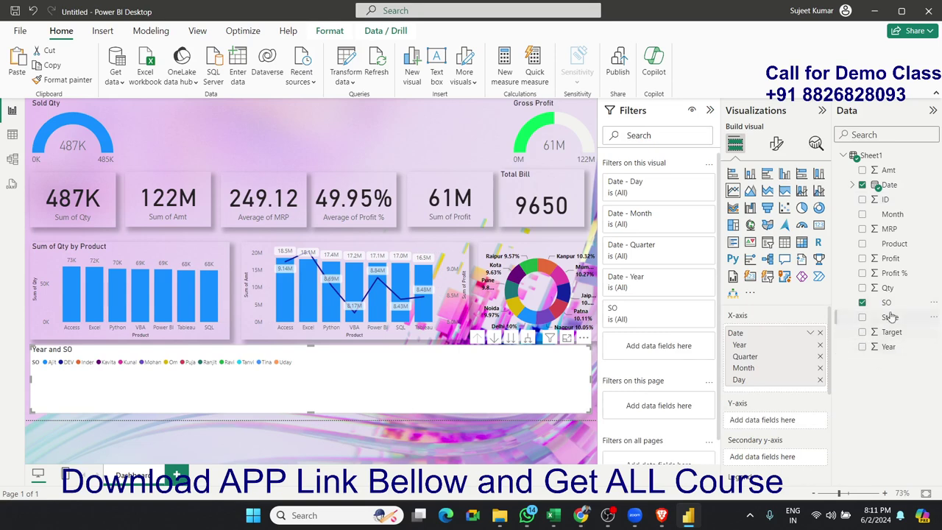
{"action": "left_click", "coordinate": [864, 303]}
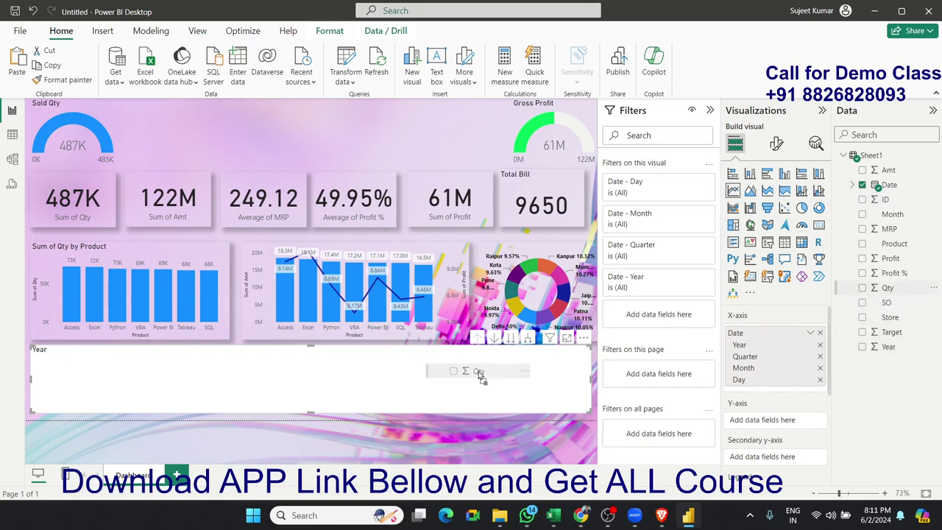
{"action": "left_click_drag", "start_coordinate": [887, 292], "coordinate": [479, 374]}
{"action": "mouse_move", "coordinate": [891, 332]}
{"action": "left_mouse_down"}
{"action": "mouse_move", "coordinate": [821, 358]}
{"action": "mouse_move", "coordinate": [491, 389]}
{"action": "left_mouse_up"}
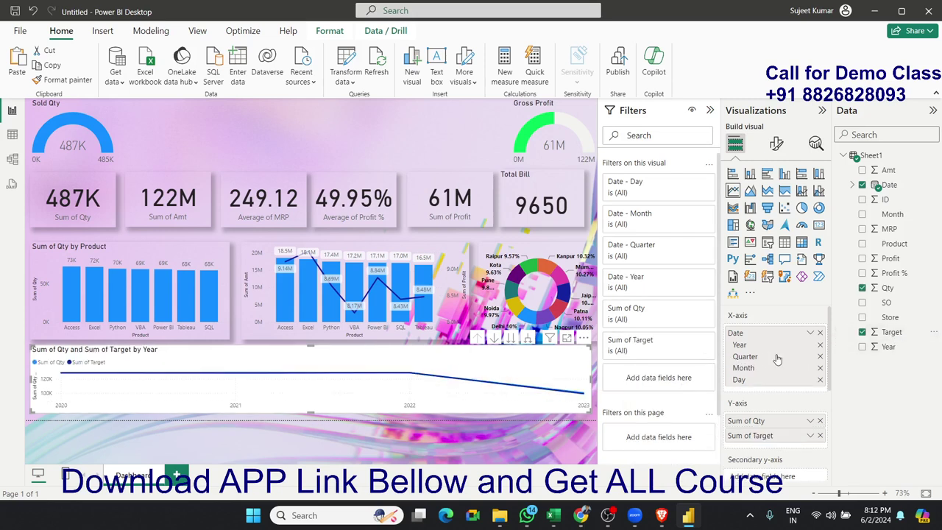
Remove Month, Quarter and Year from the Date axis so it plots by Day, then widen the chart.
{"action": "left_click", "coordinate": [820, 368]}
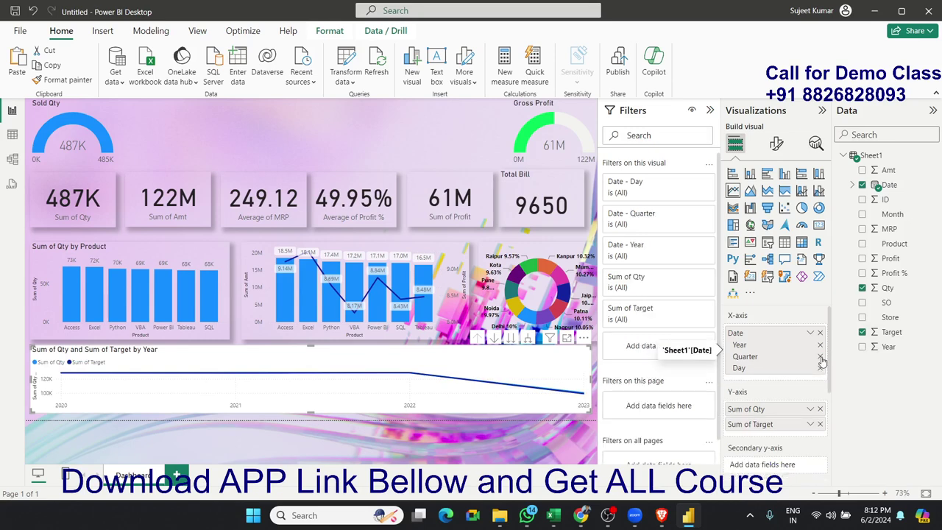
{"action": "left_click", "coordinate": [820, 356]}
{"action": "left_click", "coordinate": [820, 344]}
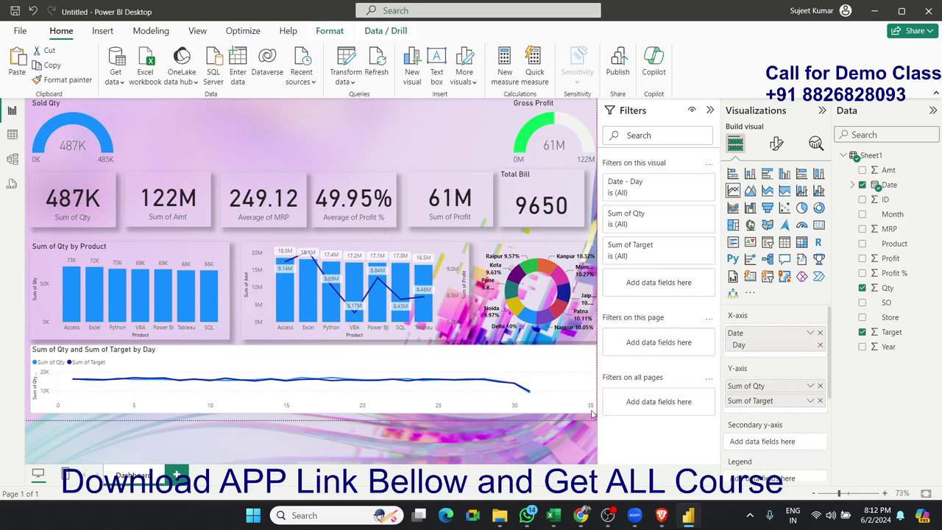
{"action": "left_click_drag", "start_coordinate": [589, 411], "coordinate": [591, 411]}
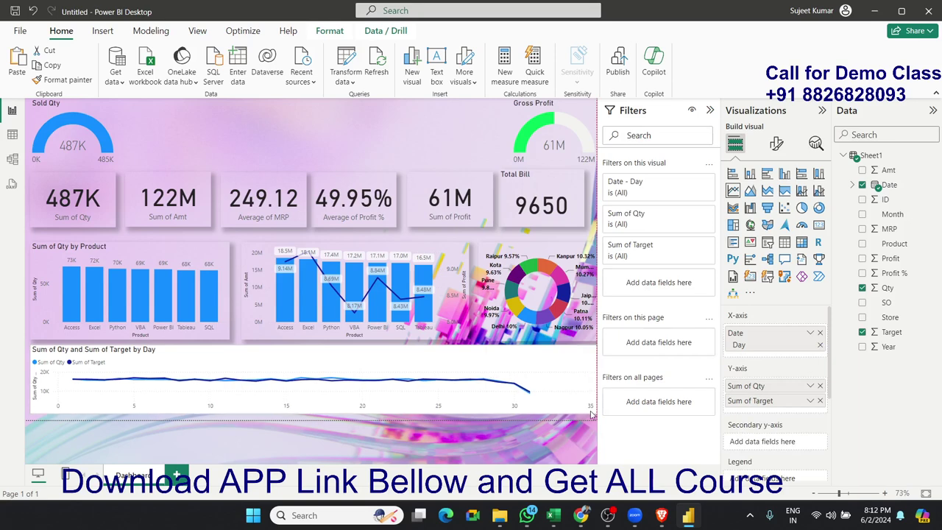
Under General > Effects, switch off the line chart's background and switch on its shadow.
{"action": "left_click", "coordinate": [776, 143]}
{"action": "left_click", "coordinate": [776, 198]}
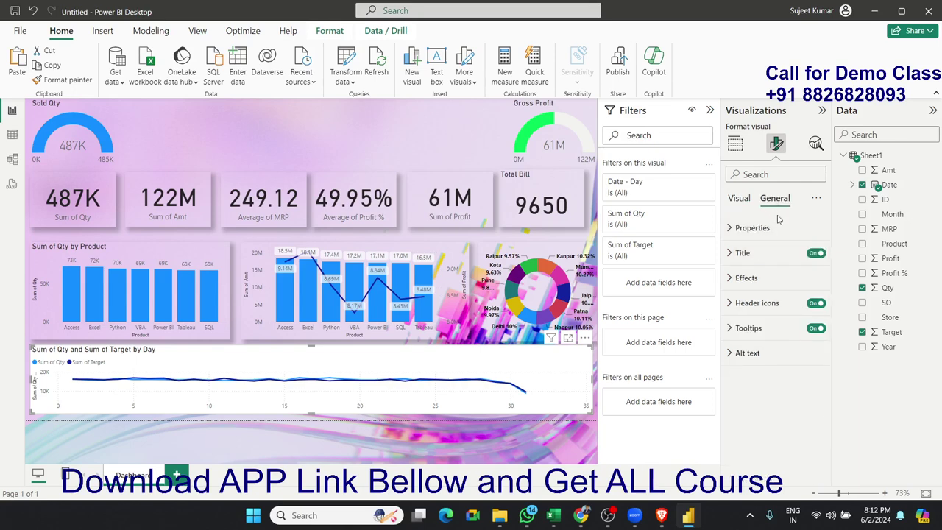
{"action": "left_click", "coordinate": [749, 279]}
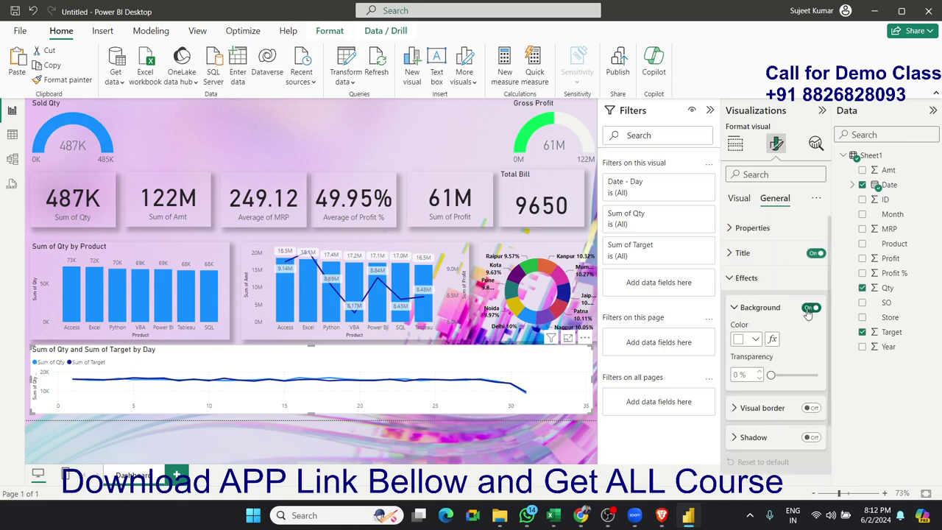
{"action": "left_click", "coordinate": [810, 308]}
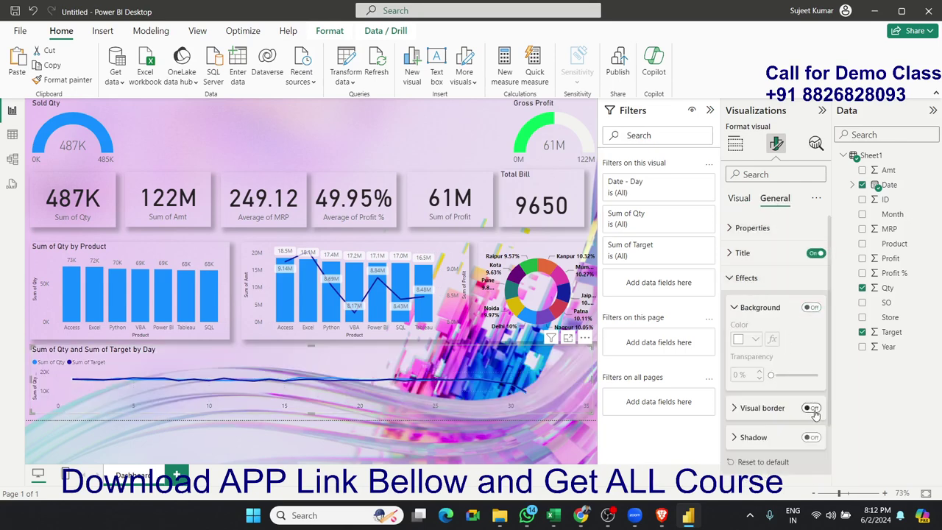
{"action": "left_click", "coordinate": [811, 438]}
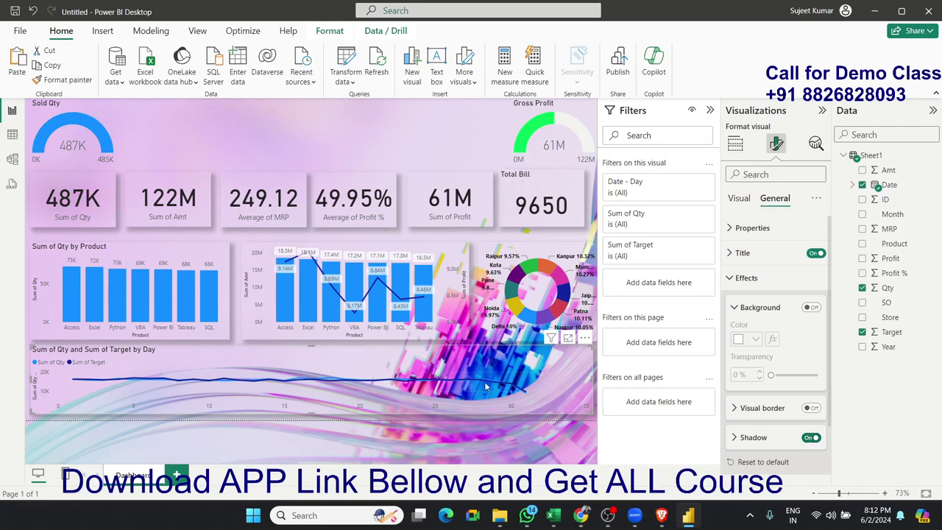
{"action": "left_click", "coordinate": [140, 434]}
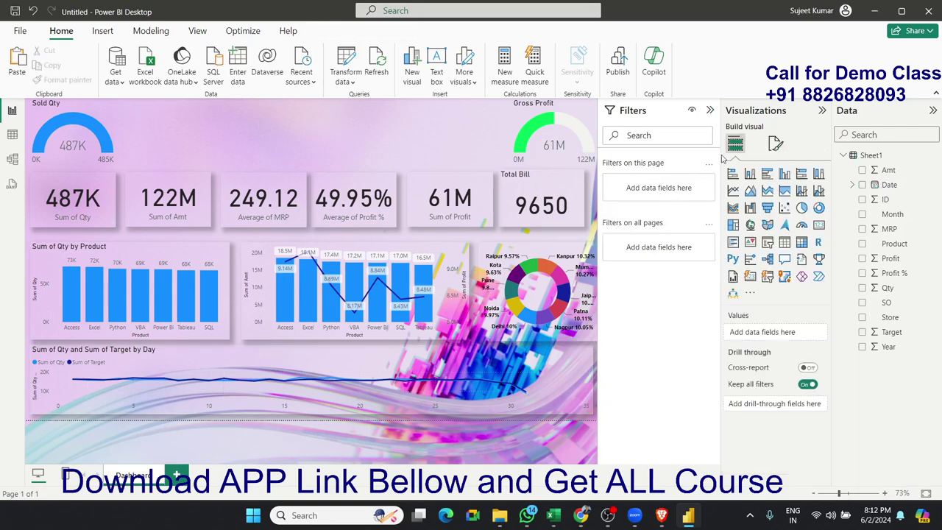
Keep the chart lines solid and set their width to 10 px.
{"action": "left_click", "coordinate": [588, 352]}
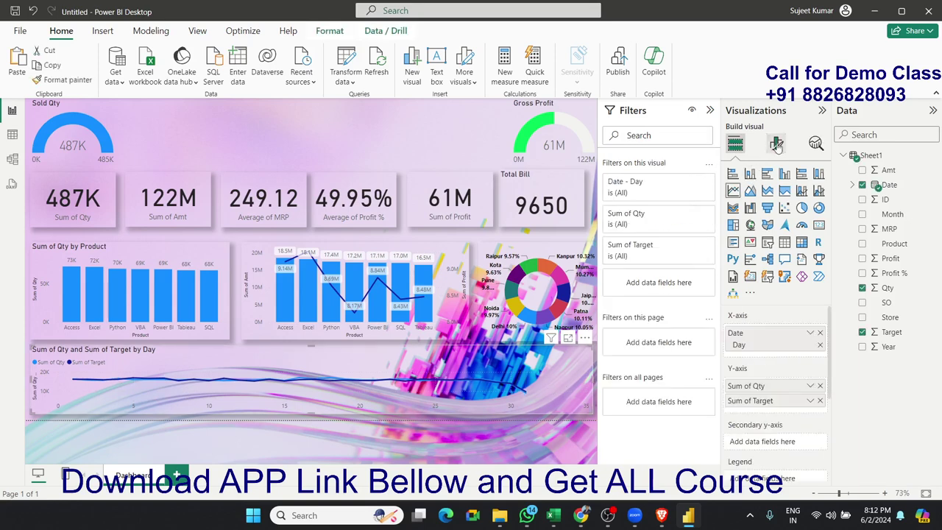
{"action": "left_click", "coordinate": [776, 144]}
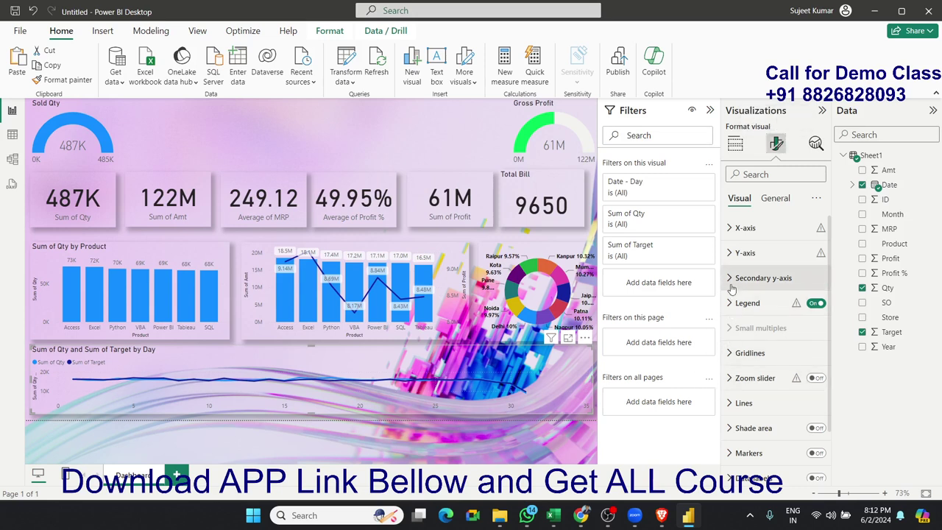
{"action": "left_click", "coordinate": [740, 403]}
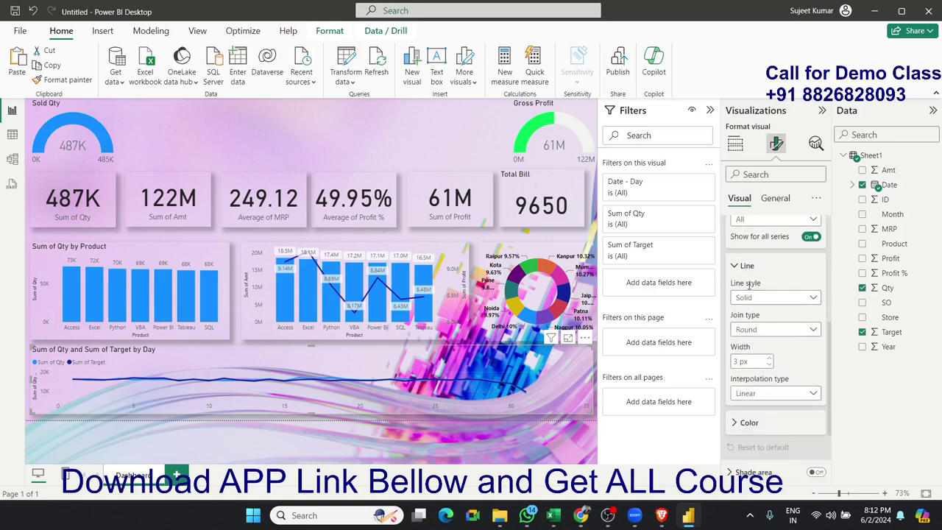
{"action": "left_click", "coordinate": [745, 298]}
{"action": "left_click", "coordinate": [745, 298]}
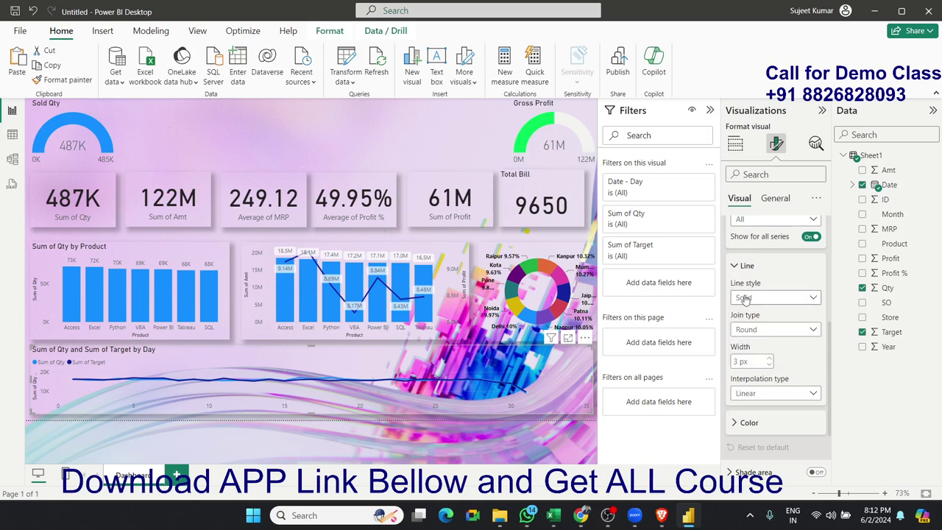
{"action": "left_click", "coordinate": [770, 359]}
{"action": "type", "text": "10"}
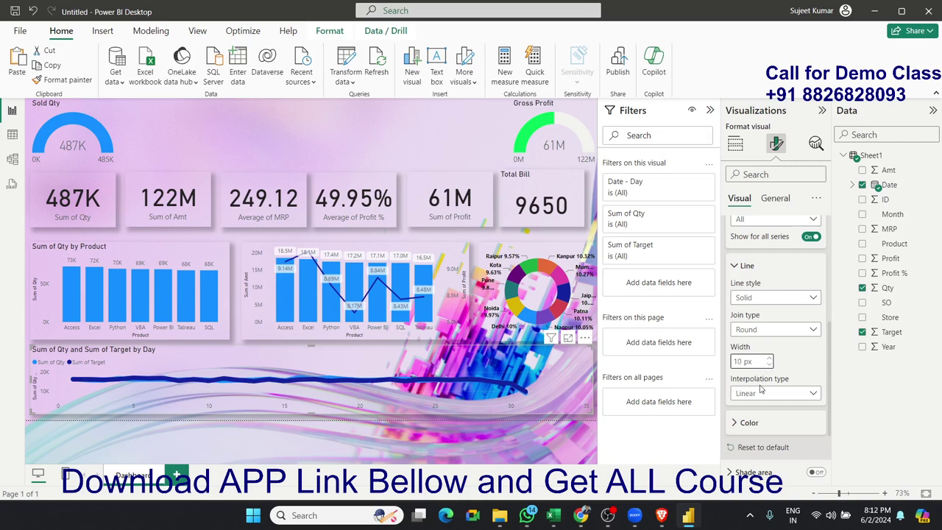
Choose the Sum of Qty series in the line settings and colour its line green.
{"action": "scroll", "coordinate": [762, 388], "scroll_direction": "down", "scroll_amount": 3}
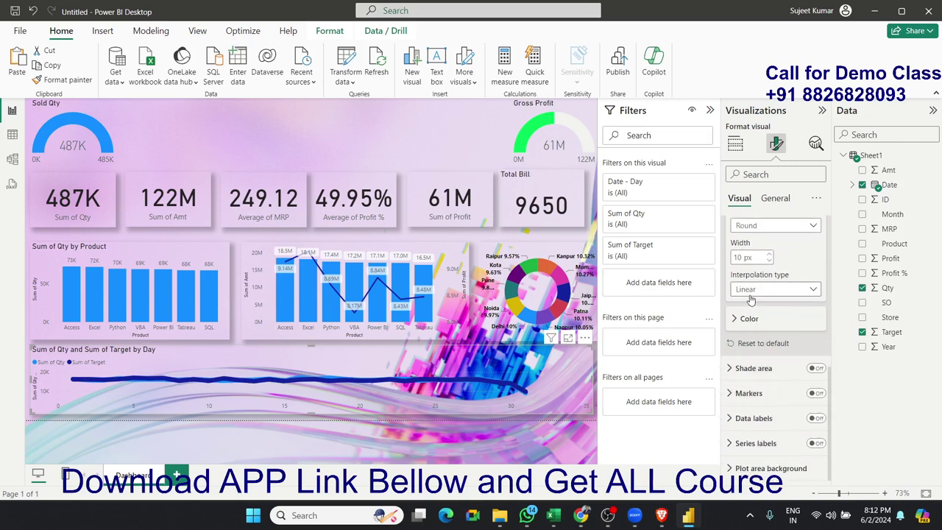
{"action": "left_click", "coordinate": [748, 324]}
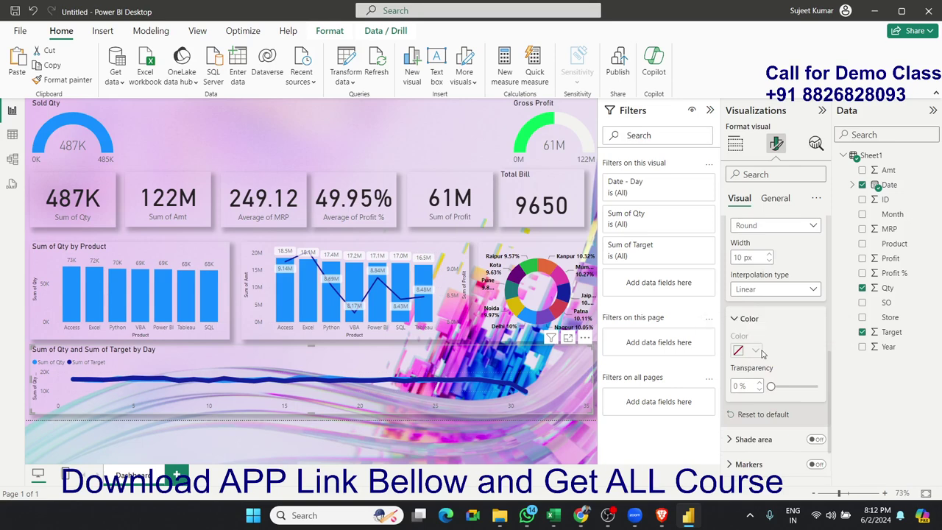
{"action": "scroll", "coordinate": [741, 351], "scroll_direction": "up", "scroll_amount": 2}
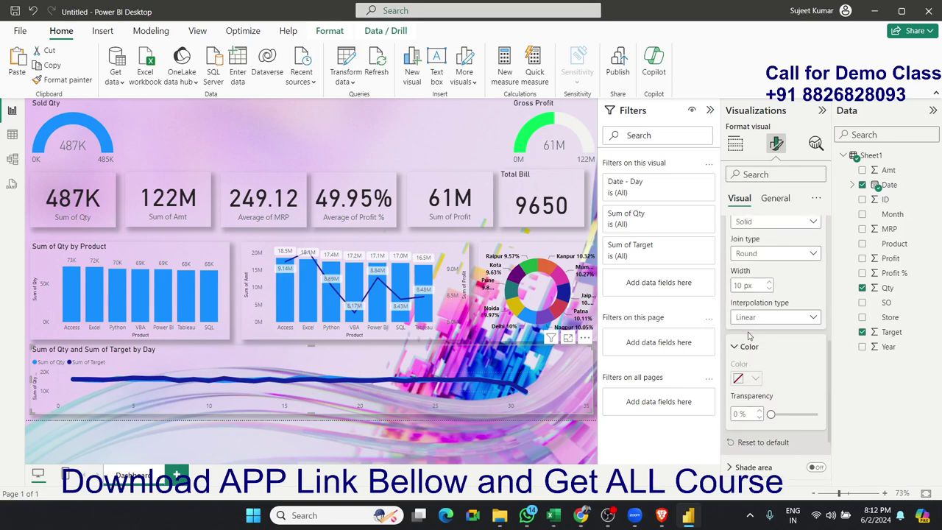
{"action": "scroll", "coordinate": [747, 354], "scroll_direction": "up", "scroll_amount": 2}
{"action": "scroll", "coordinate": [751, 358], "scroll_direction": "up", "scroll_amount": 1}
{"action": "left_click", "coordinate": [752, 359]}
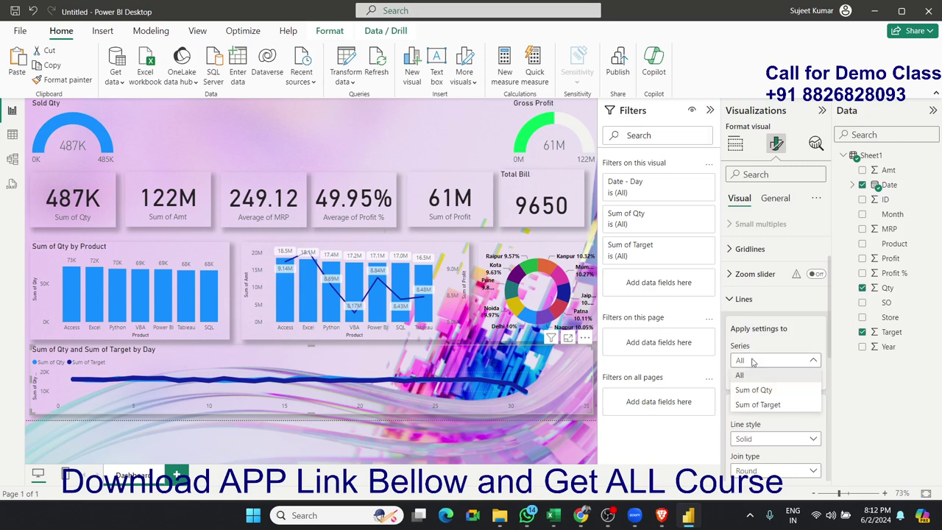
{"action": "left_click", "coordinate": [751, 388]}
{"action": "scroll", "coordinate": [760, 390], "scroll_direction": "down", "scroll_amount": 1}
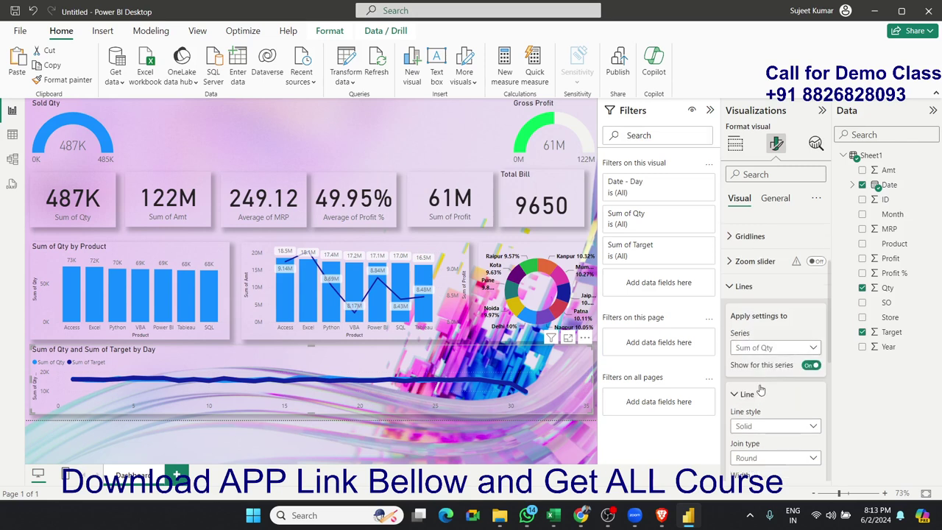
{"action": "scroll", "coordinate": [760, 388], "scroll_direction": "down", "scroll_amount": 2}
{"action": "scroll", "coordinate": [758, 379], "scroll_direction": "down", "scroll_amount": 2}
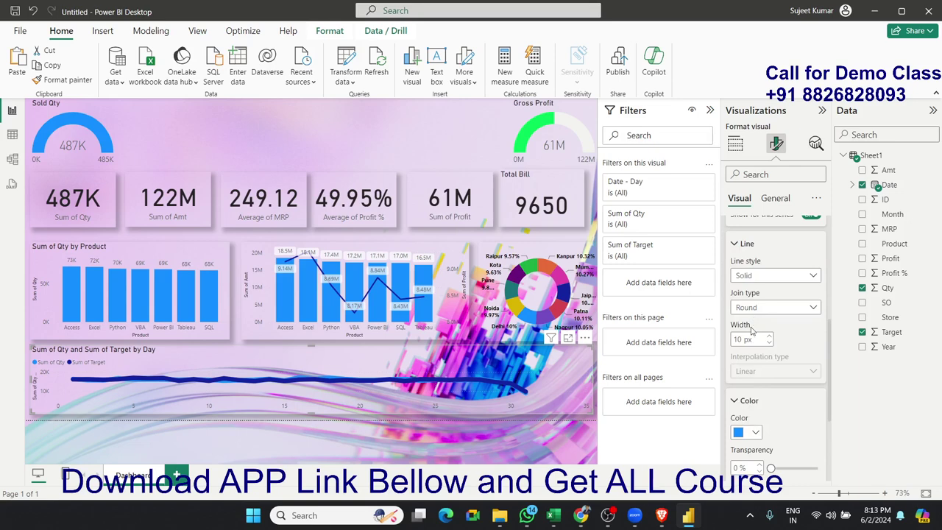
{"action": "scroll", "coordinate": [752, 332], "scroll_direction": "down", "scroll_amount": 2}
{"action": "left_click", "coordinate": [756, 349]}
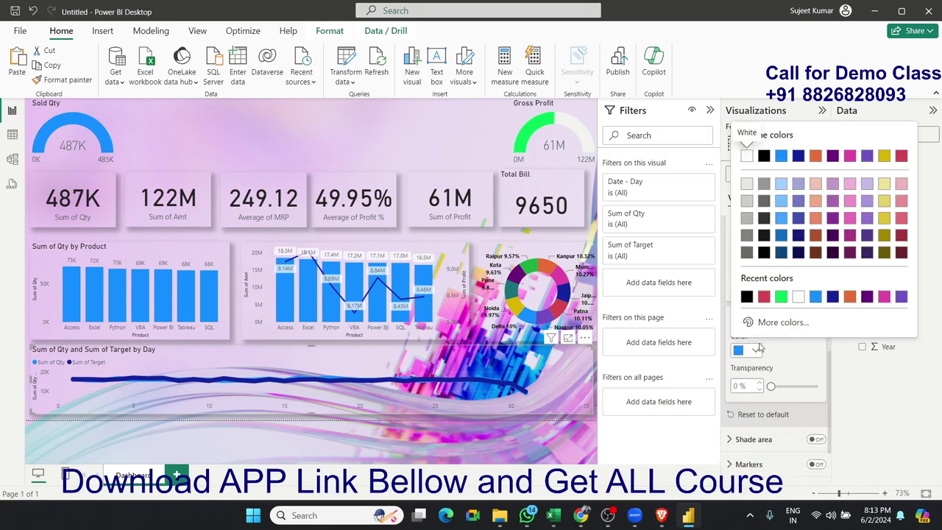
{"action": "left_click", "coordinate": [782, 298]}
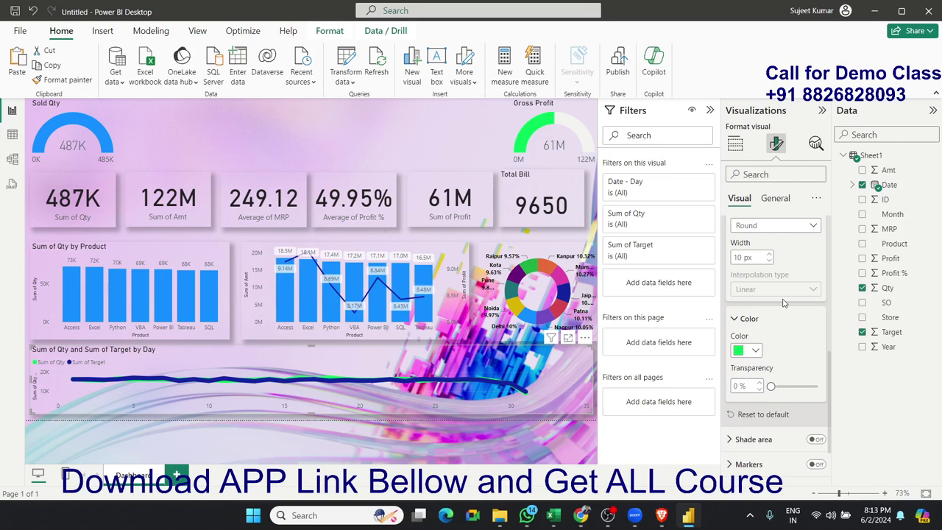
{"action": "scroll", "coordinate": [782, 303], "scroll_direction": "up", "scroll_amount": 3}
{"action": "scroll", "coordinate": [782, 303], "scroll_direction": "up", "scroll_amount": 2}
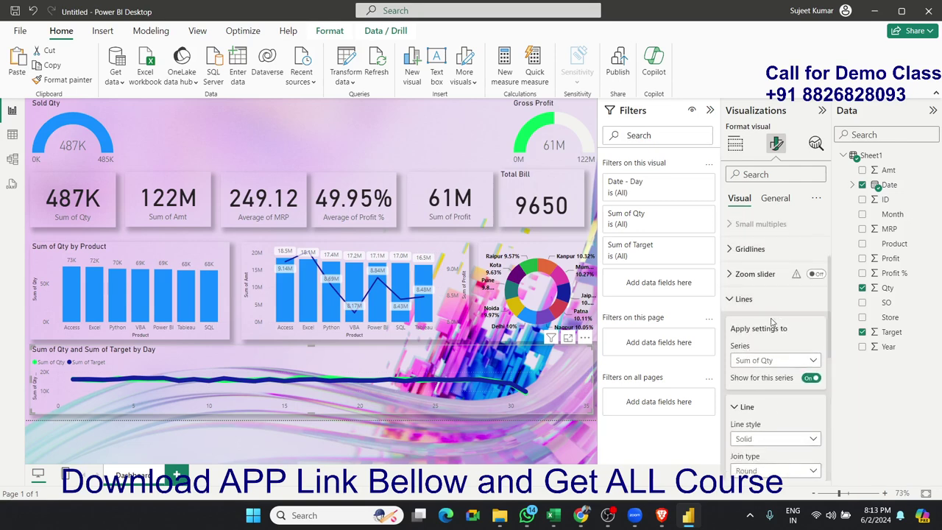
Choose the Sum of Target series and set its line width to 5 px.
{"action": "scroll", "coordinate": [766, 335], "scroll_direction": "down", "scroll_amount": 2}
{"action": "left_click", "coordinate": [750, 280]}
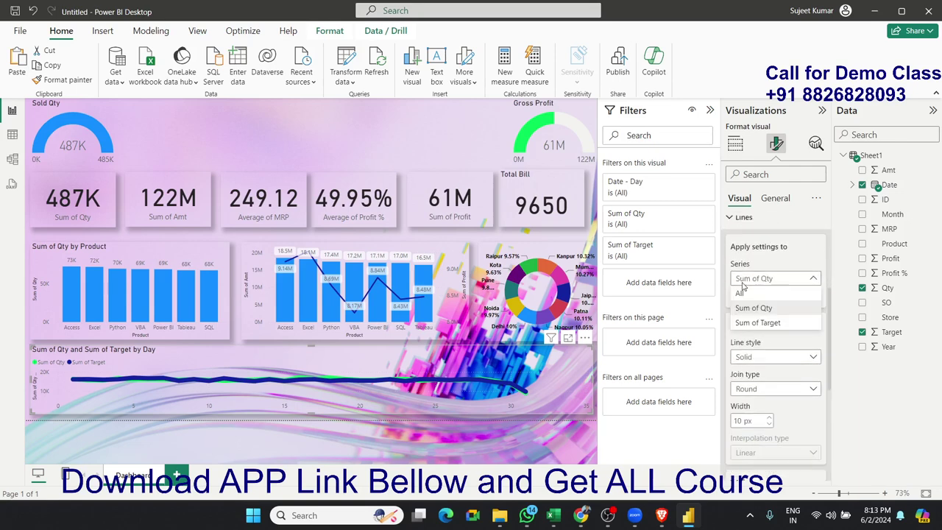
{"action": "left_click", "coordinate": [755, 323]}
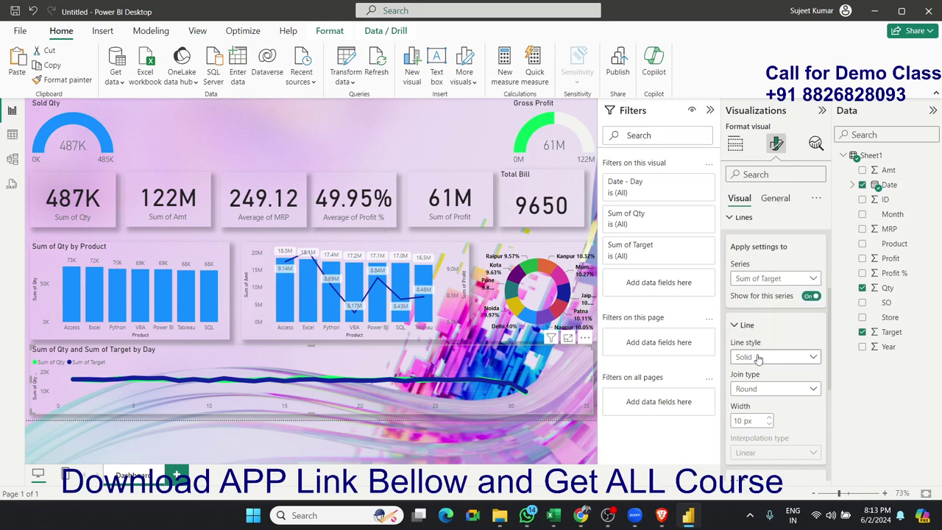
{"action": "scroll", "coordinate": [758, 353], "scroll_direction": "down", "scroll_amount": 3}
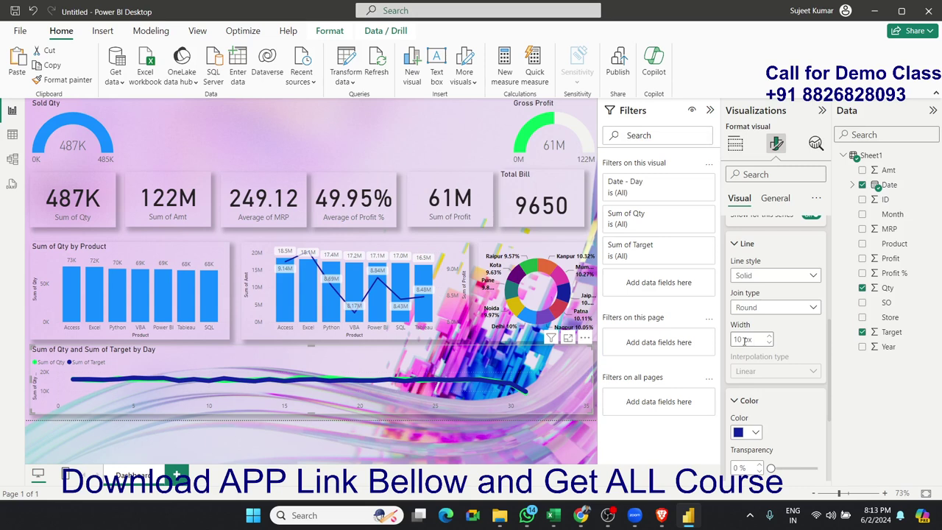
{"action": "left_click", "coordinate": [734, 338]}
{"action": "type", "text": "5"}
{"action": "key", "text": "Return"}
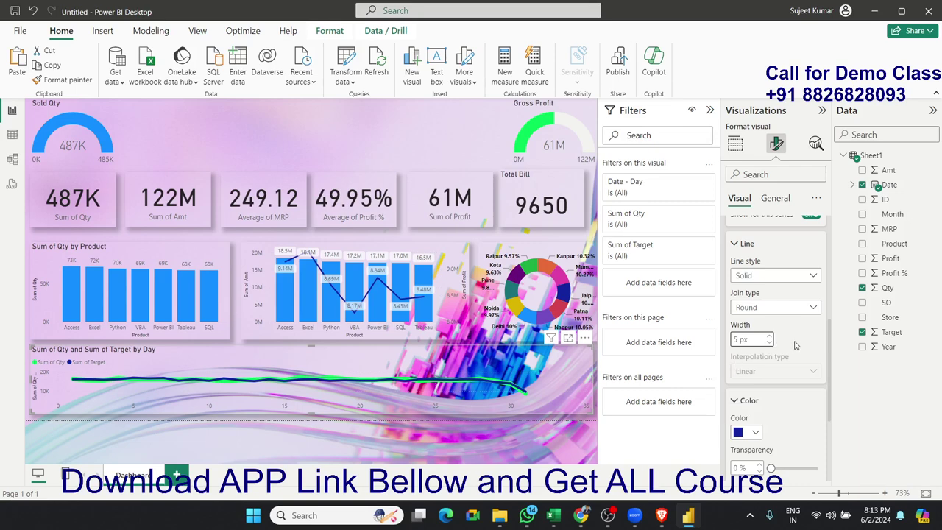
Colour the Target line a near-white pale green (#E5F4EA) using the custom colour picker.
{"action": "scroll", "coordinate": [794, 345], "scroll_direction": "down", "scroll_amount": 2}
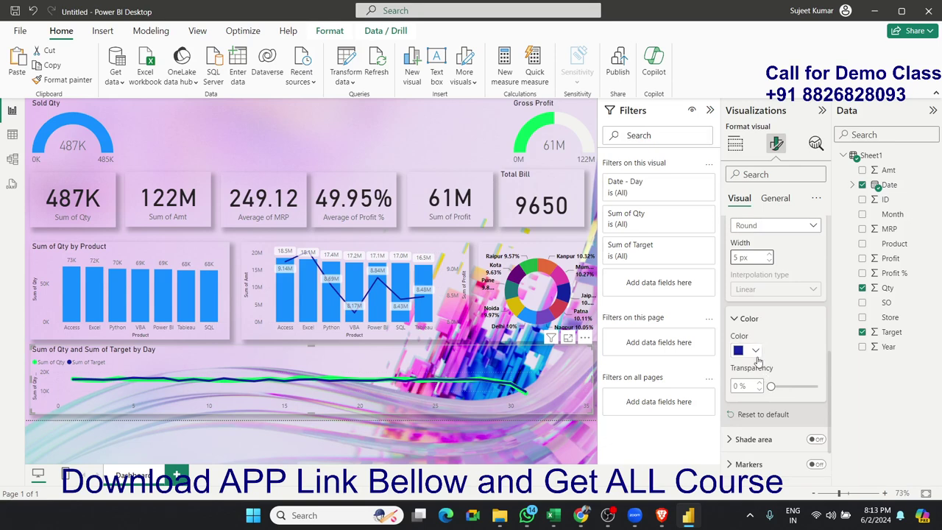
{"action": "left_click", "coordinate": [755, 351]}
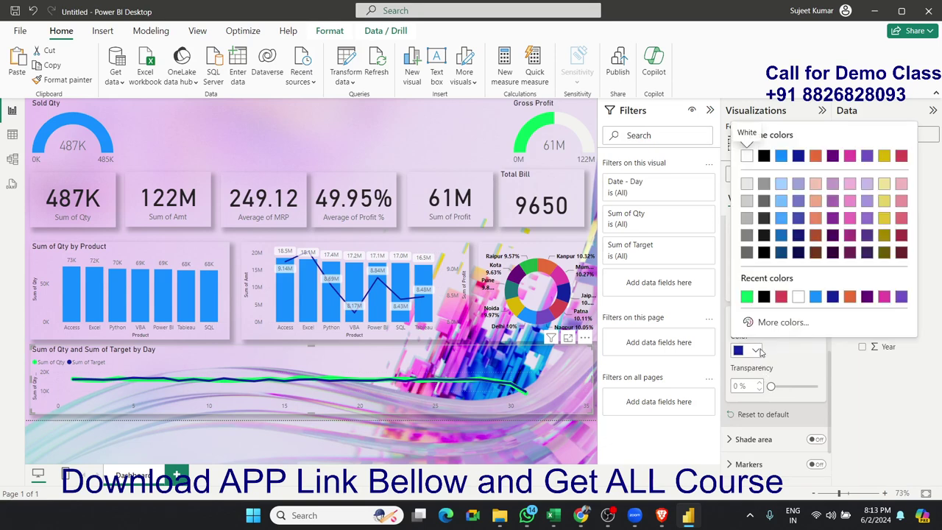
{"action": "left_click", "coordinate": [783, 322]}
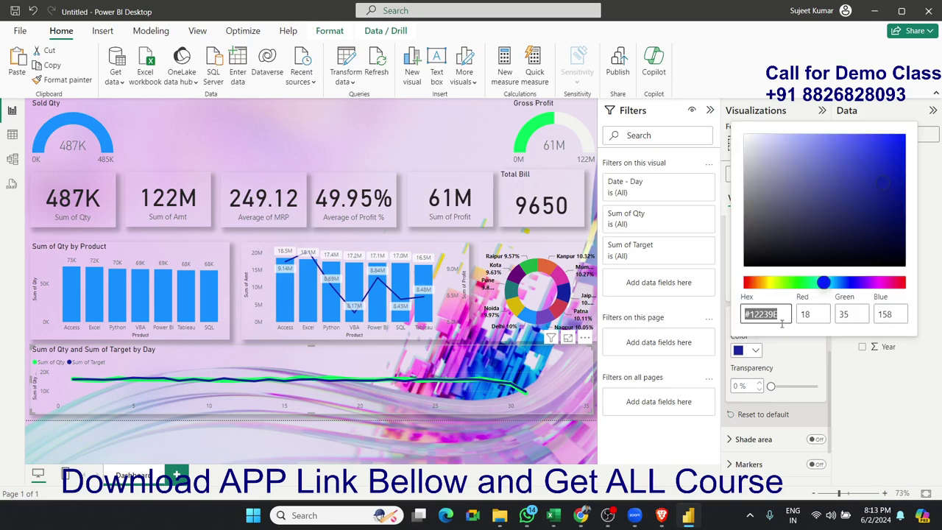
{"action": "left_click", "coordinate": [805, 282]}
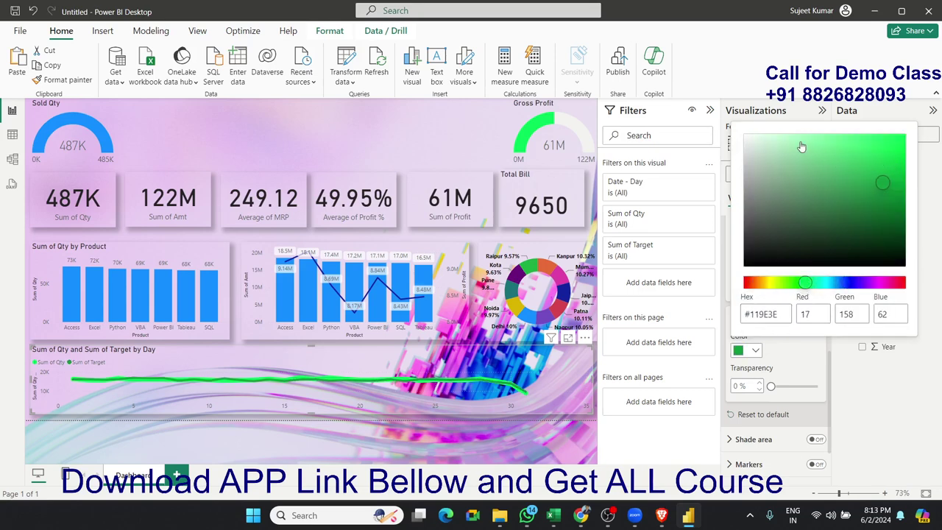
{"action": "left_click", "coordinate": [771, 139]}
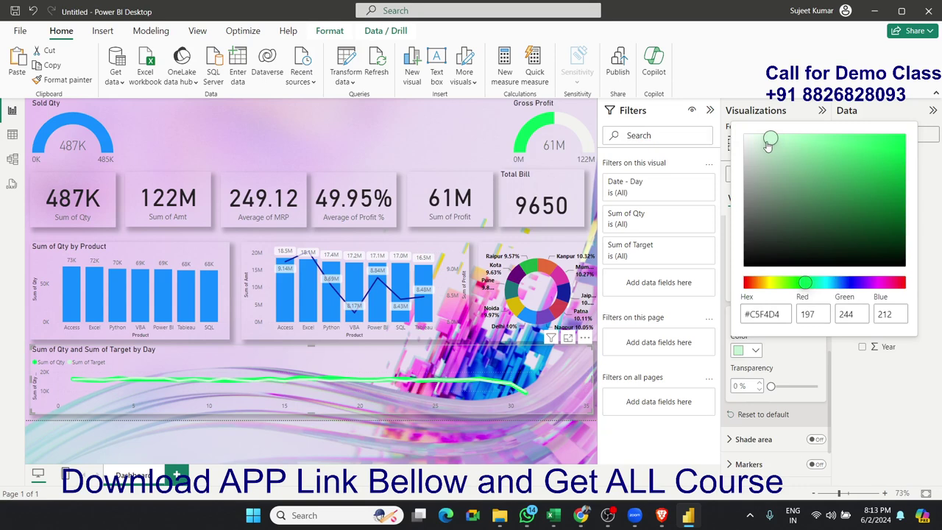
{"action": "left_click", "coordinate": [760, 140]}
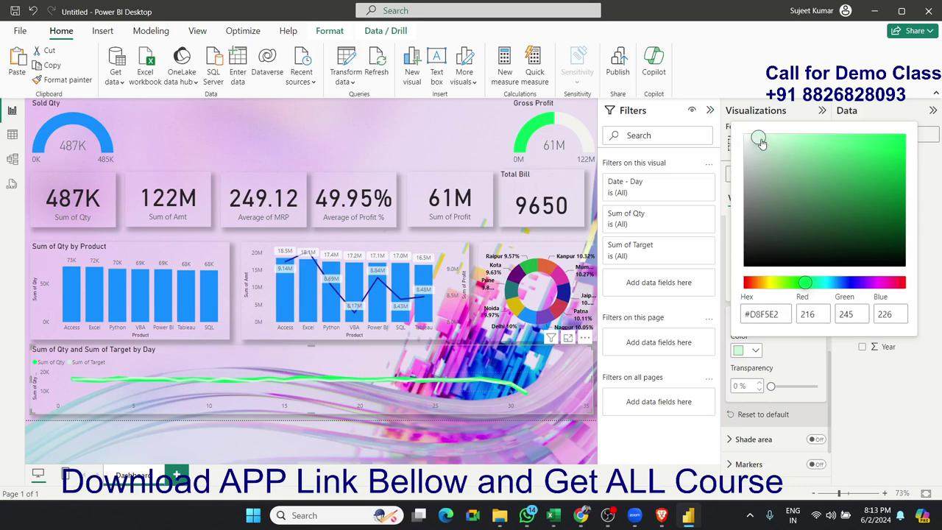
{"action": "left_click", "coordinate": [752, 139]}
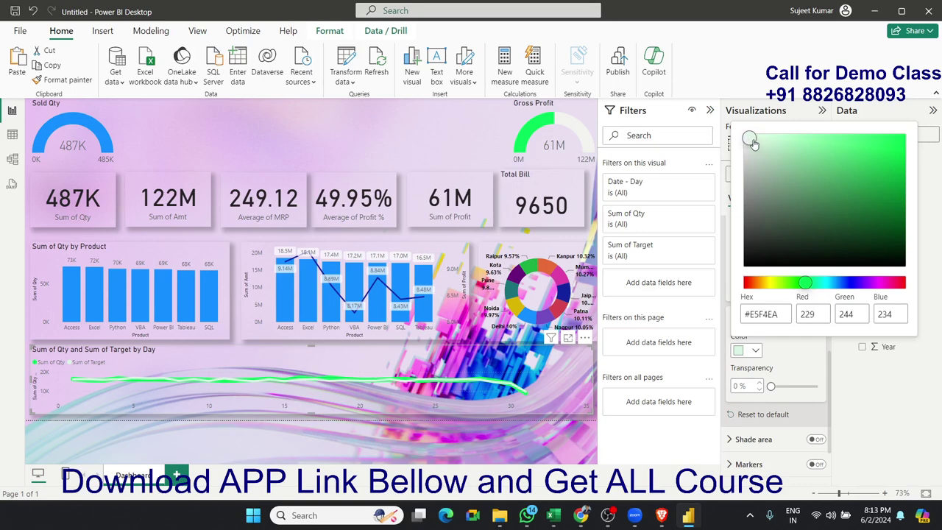
{"action": "left_click", "coordinate": [859, 375]}
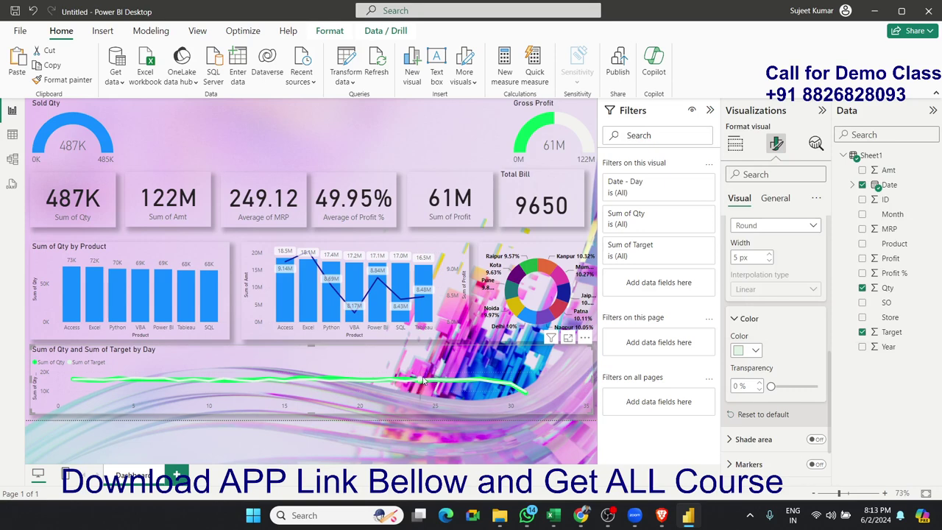
Move Sum of Target above Sum of Qty in the Y-axis well, then collapse the Filters pane.
{"action": "scroll", "coordinate": [765, 406], "scroll_direction": "up", "scroll_amount": 3}
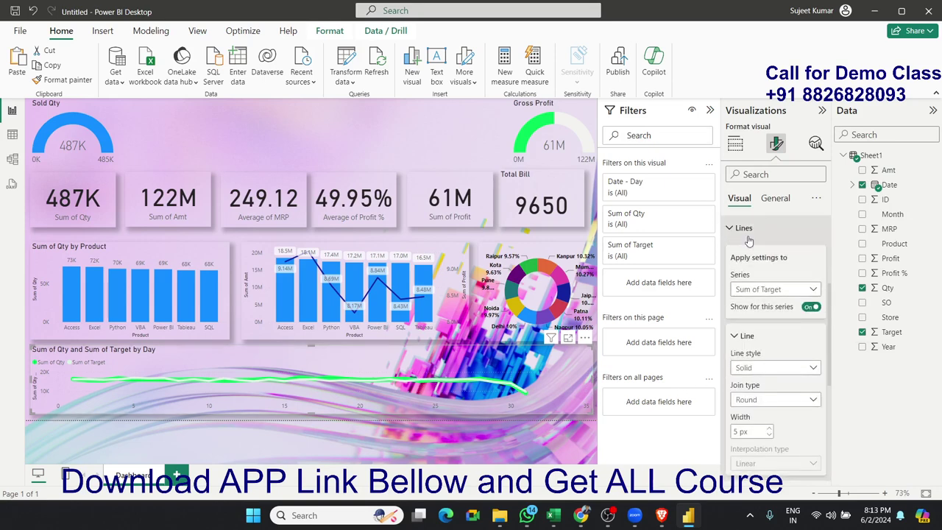
{"action": "left_click", "coordinate": [734, 145]}
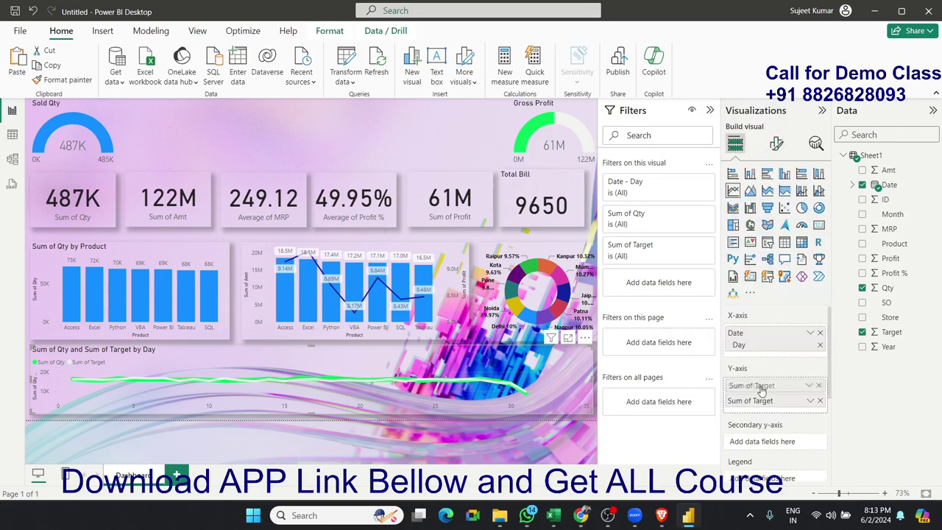
{"action": "left_click_drag", "start_coordinate": [759, 402], "coordinate": [760, 387]}
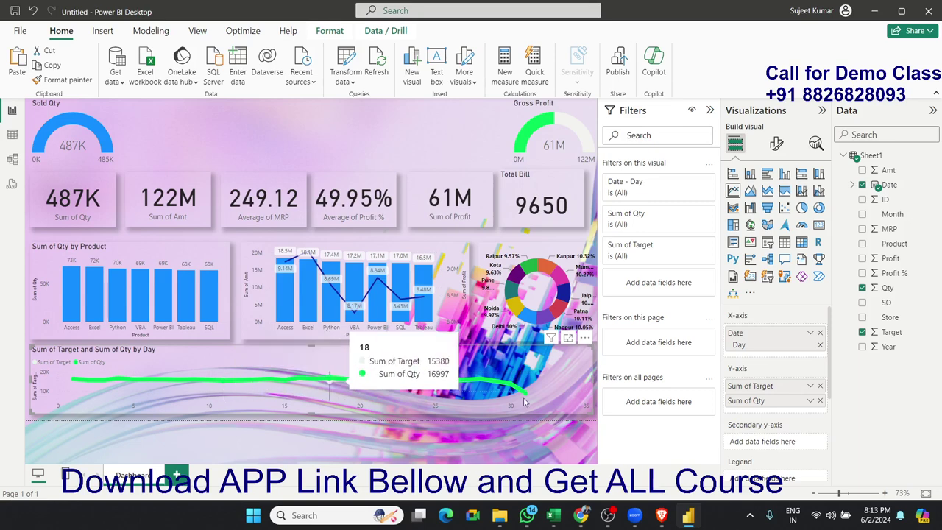
{"action": "left_click", "coordinate": [709, 111]}
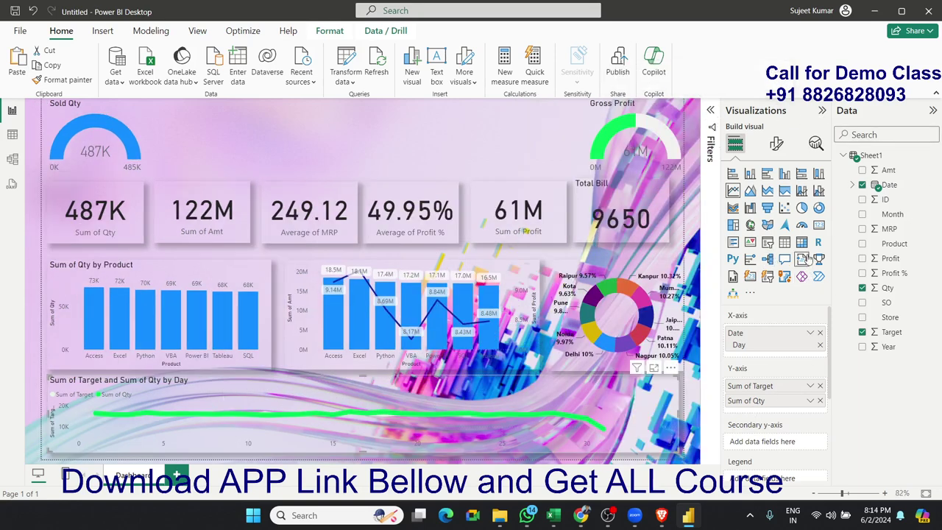
Insert a slicer for Year, switch its style to Tile and reshape it into one row.
{"action": "left_click", "coordinate": [721, 232]}
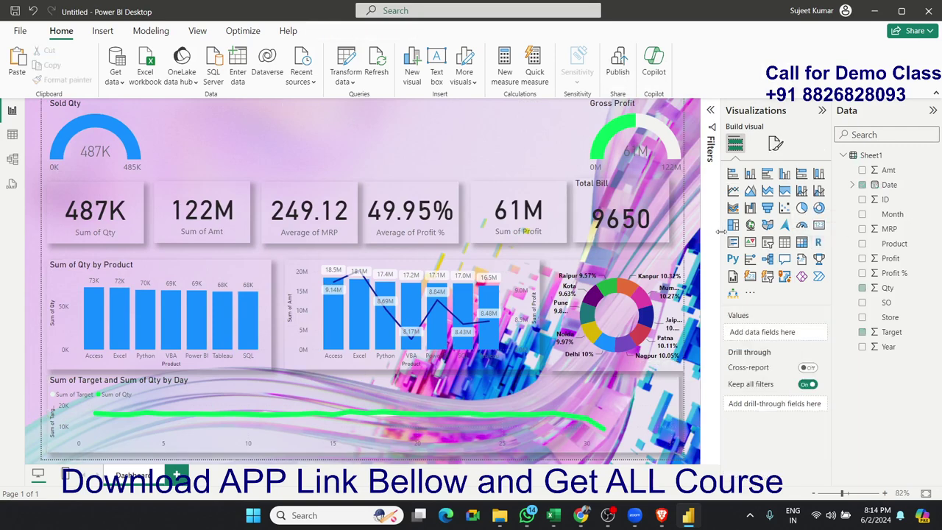
{"action": "left_click", "coordinate": [767, 242]}
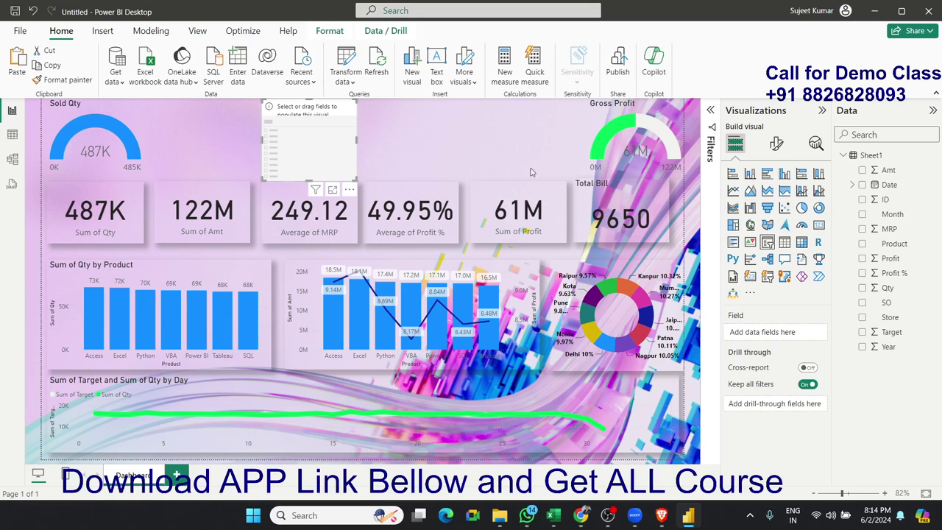
{"action": "mouse_move", "coordinate": [888, 346]}
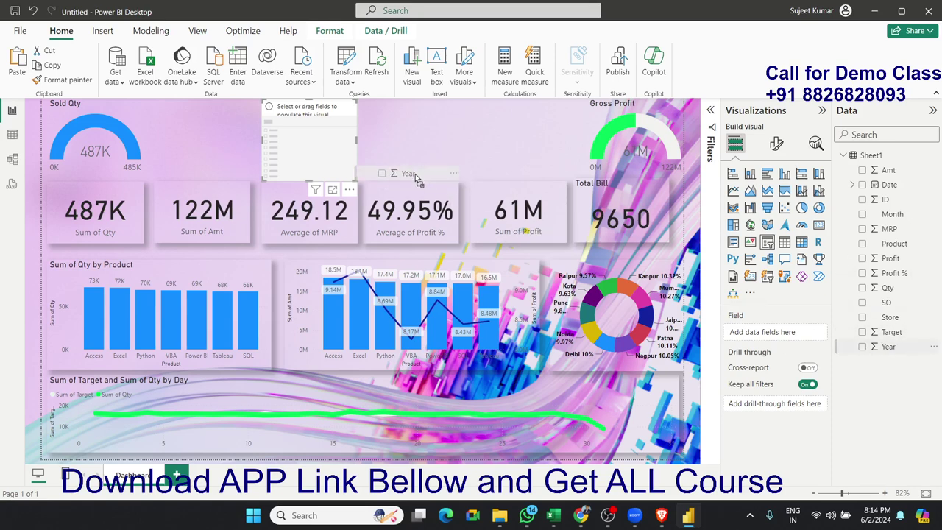
{"action": "left_click_drag", "start_coordinate": [895, 351], "coordinate": [324, 151]}
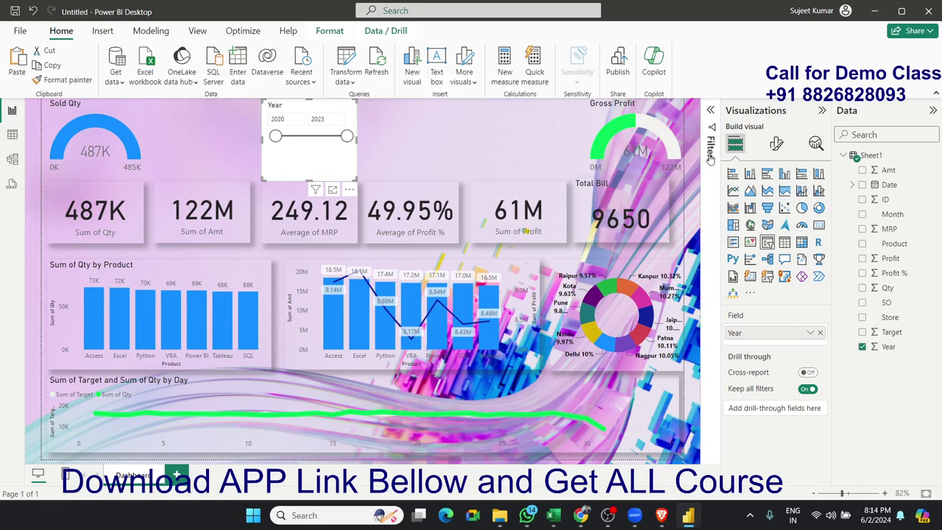
{"action": "left_click", "coordinate": [778, 145]}
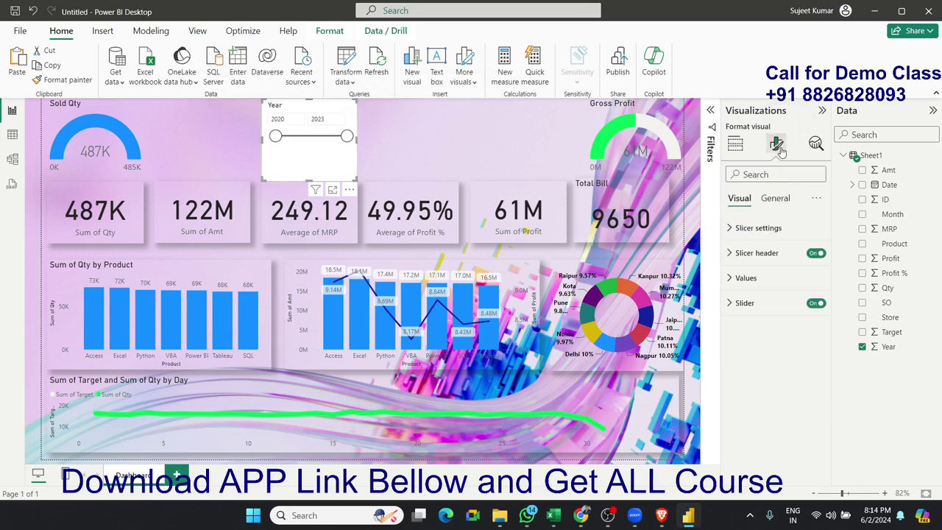
{"action": "left_click", "coordinate": [749, 229]}
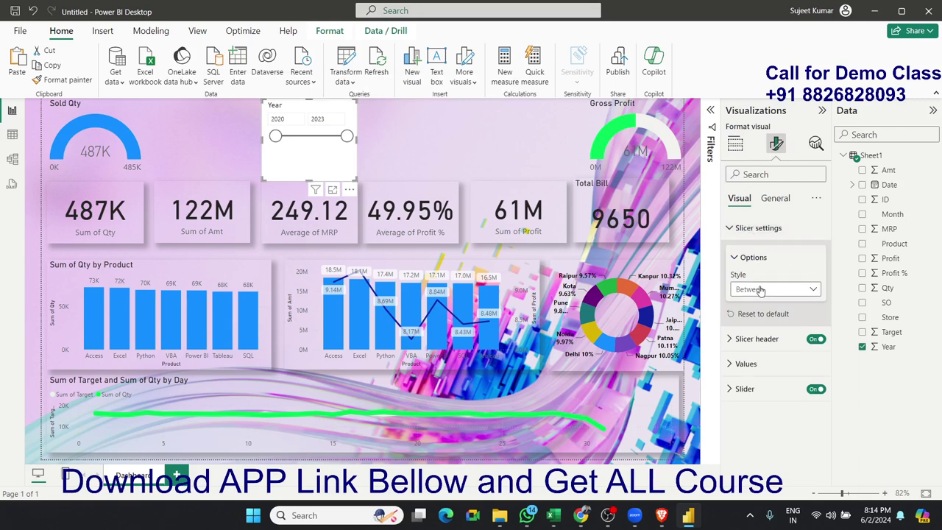
{"action": "left_click", "coordinate": [761, 291]}
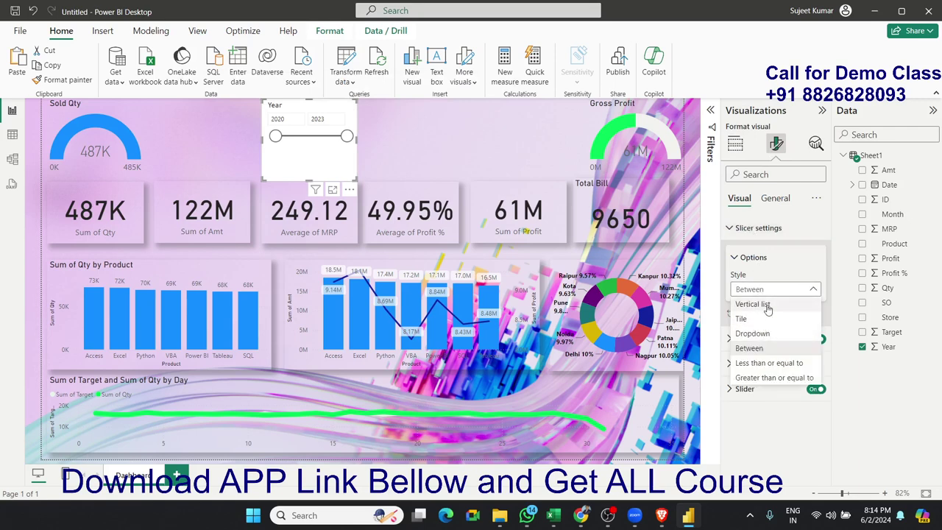
{"action": "left_click", "coordinate": [765, 321]}
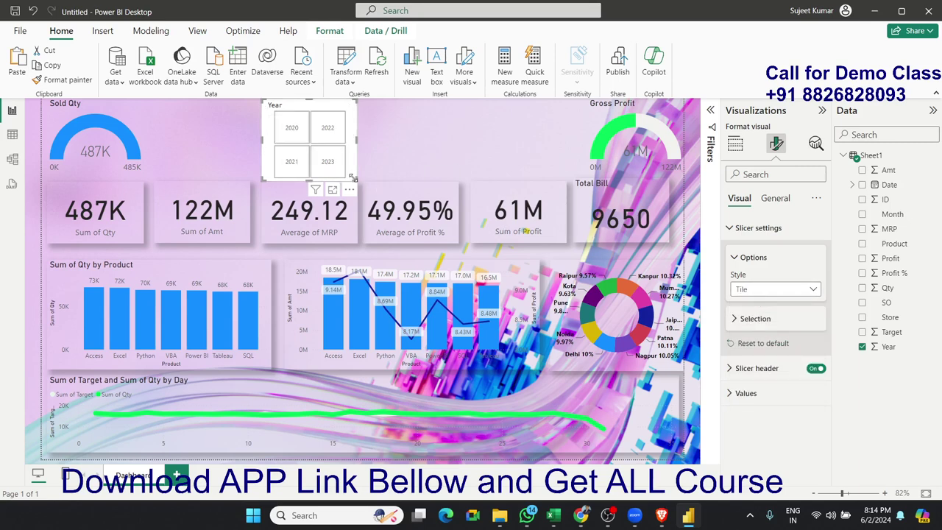
{"action": "mouse_move", "coordinate": [346, 180]}
{"action": "left_mouse_down"}
{"action": "mouse_move", "coordinate": [422, 127]}
{"action": "mouse_move", "coordinate": [310, 152]}
{"action": "left_mouse_up"}
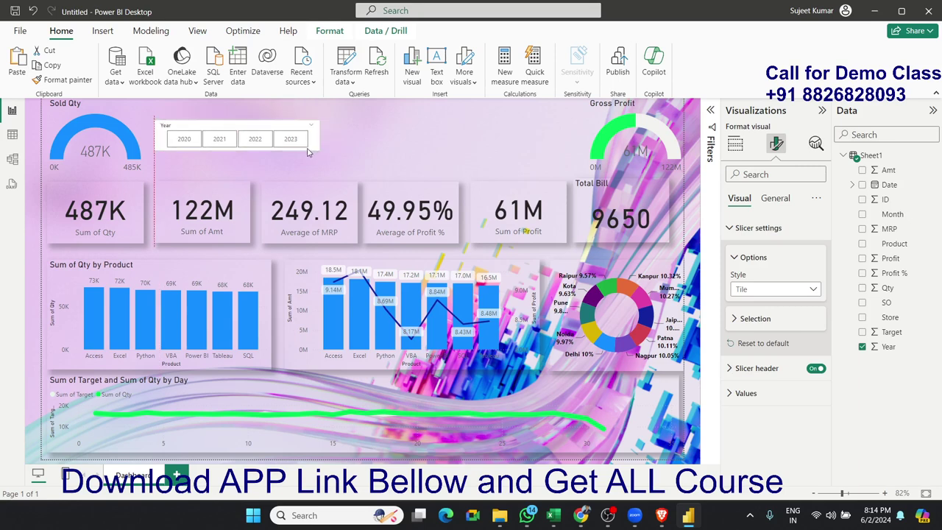
Switch off the Year slicer's background under General > Effects.
{"action": "left_click", "coordinate": [774, 199]}
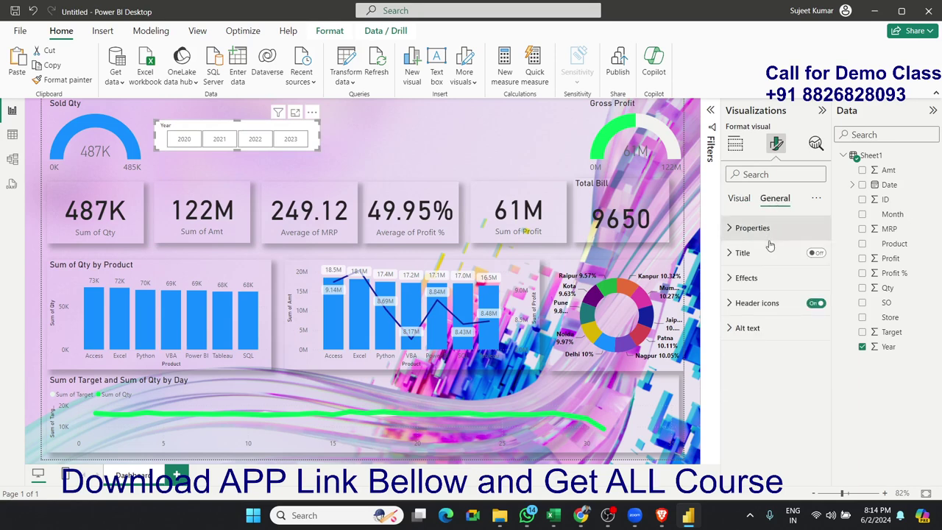
{"action": "left_click", "coordinate": [746, 278]}
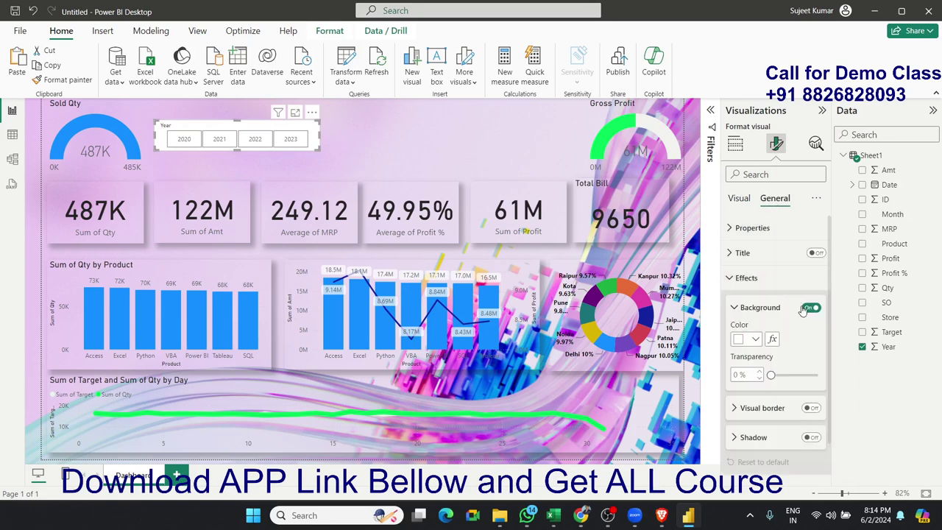
{"action": "left_click", "coordinate": [810, 307]}
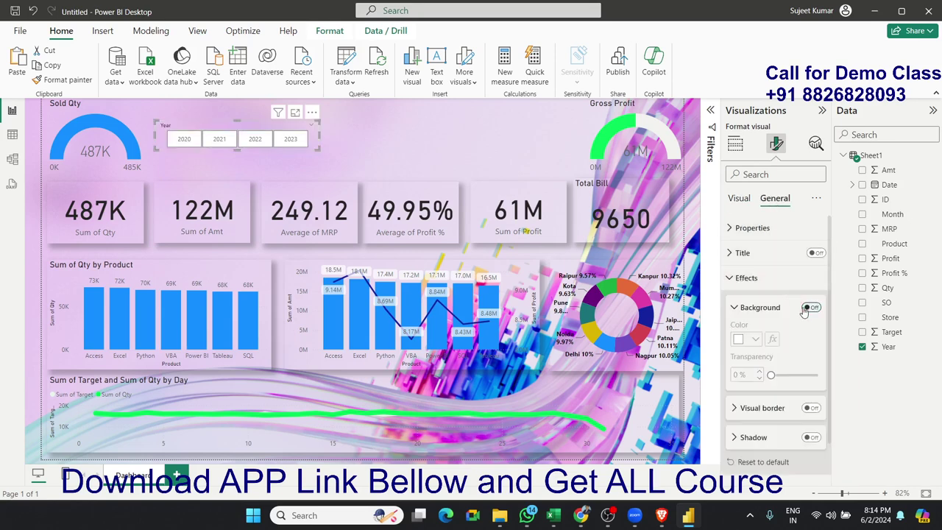
{"action": "left_click", "coordinate": [729, 284]}
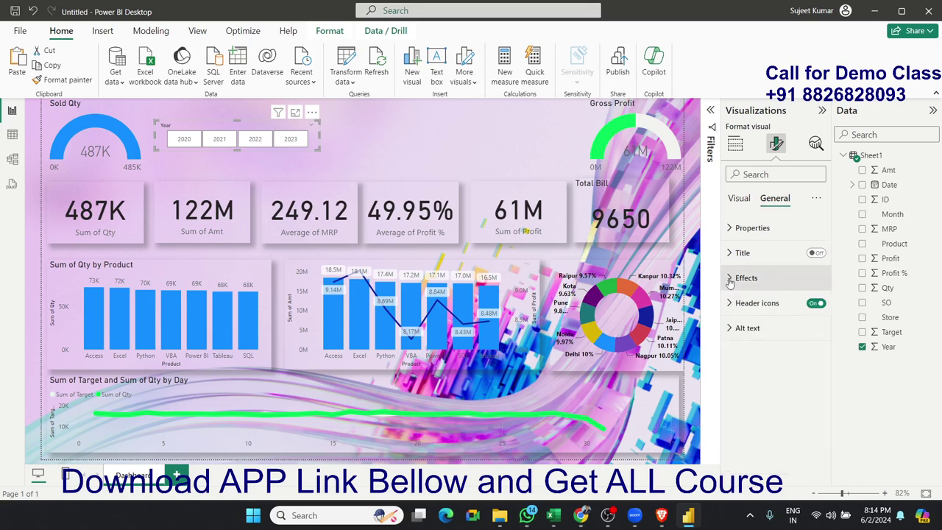
{"action": "left_click", "coordinate": [729, 282]}
{"action": "left_click", "coordinate": [729, 283]}
{"action": "left_click", "coordinate": [739, 198]}
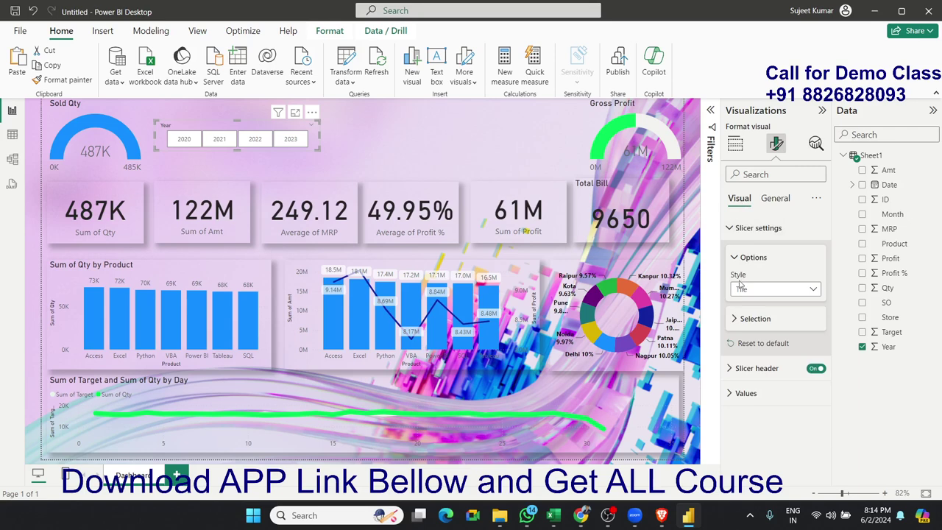
{"action": "left_click", "coordinate": [738, 320]}
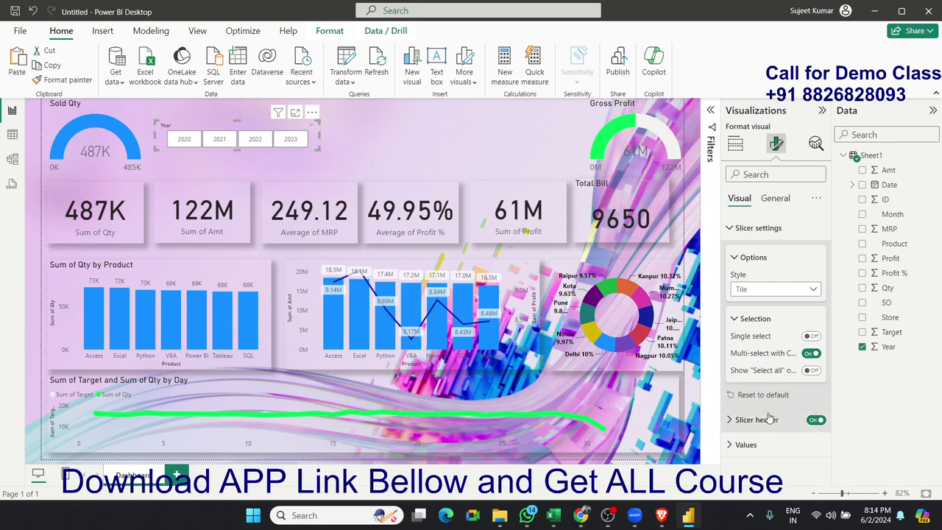
Make the Year slicer's tile text crimson.
{"action": "left_click", "coordinate": [745, 447]}
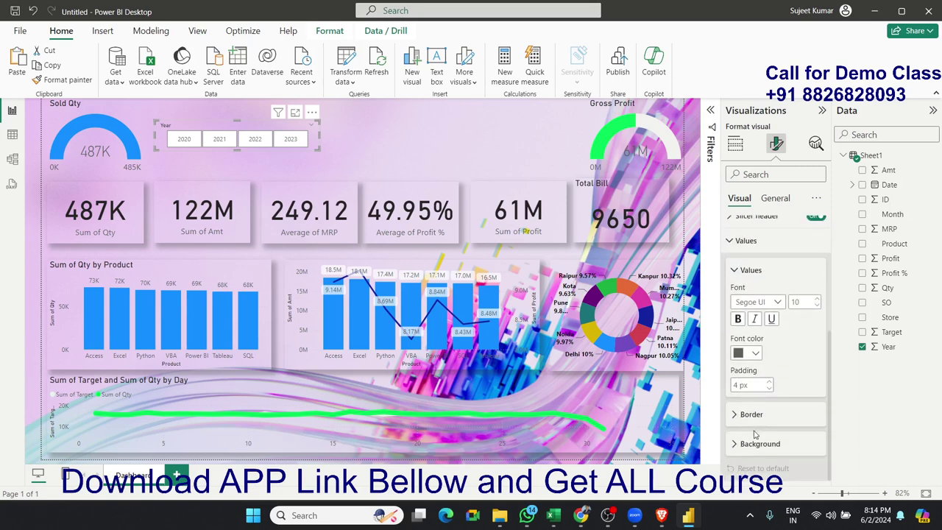
{"action": "left_click", "coordinate": [752, 353]}
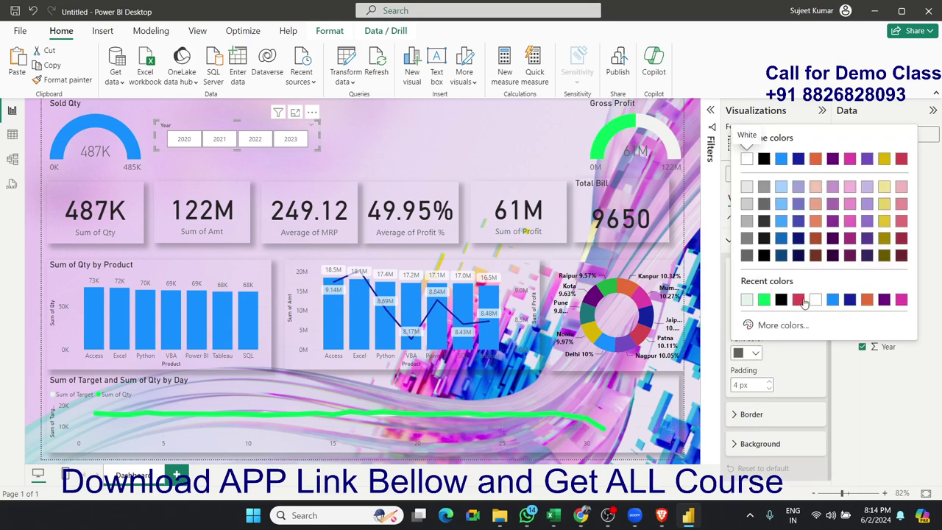
{"action": "left_click", "coordinate": [903, 160]}
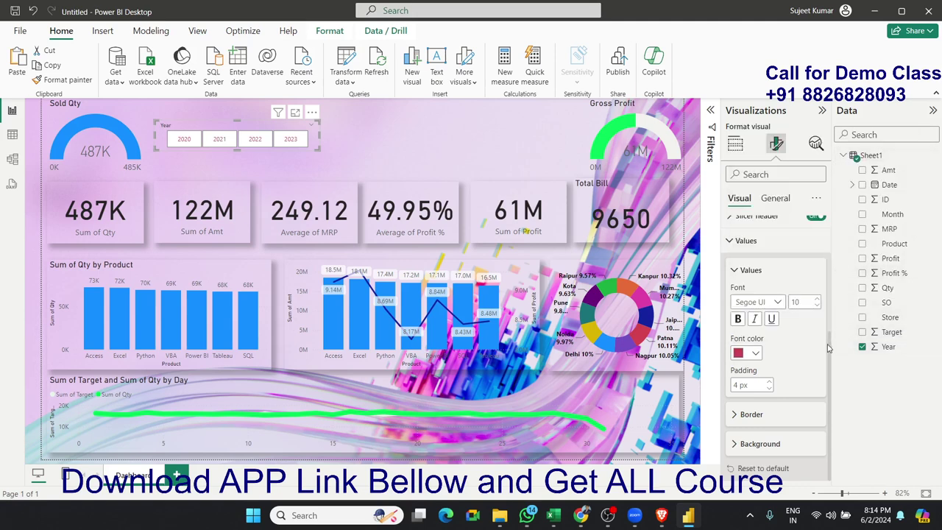
Give the year tiles a light pink background, replacing an initial peach choice.
{"action": "left_click", "coordinate": [739, 444]}
{"action": "left_click", "coordinate": [755, 443]}
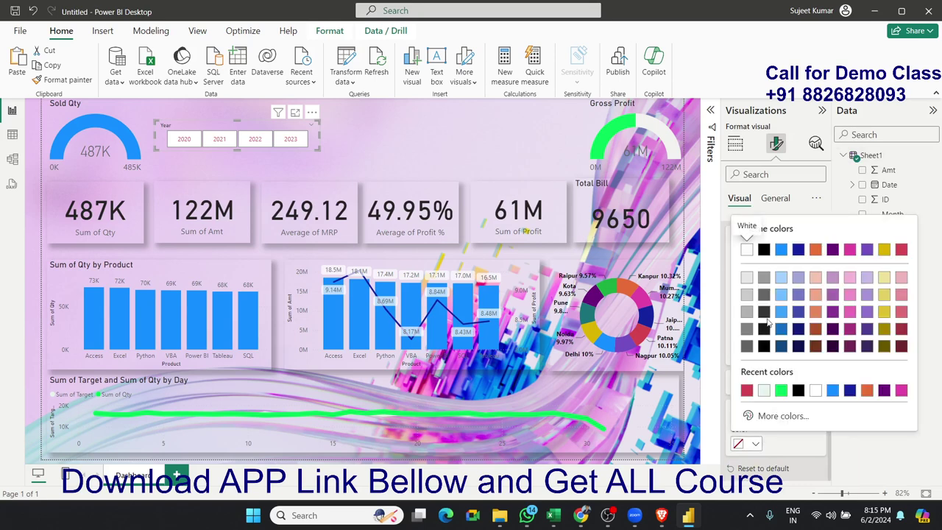
{"action": "left_click", "coordinate": [815, 277]}
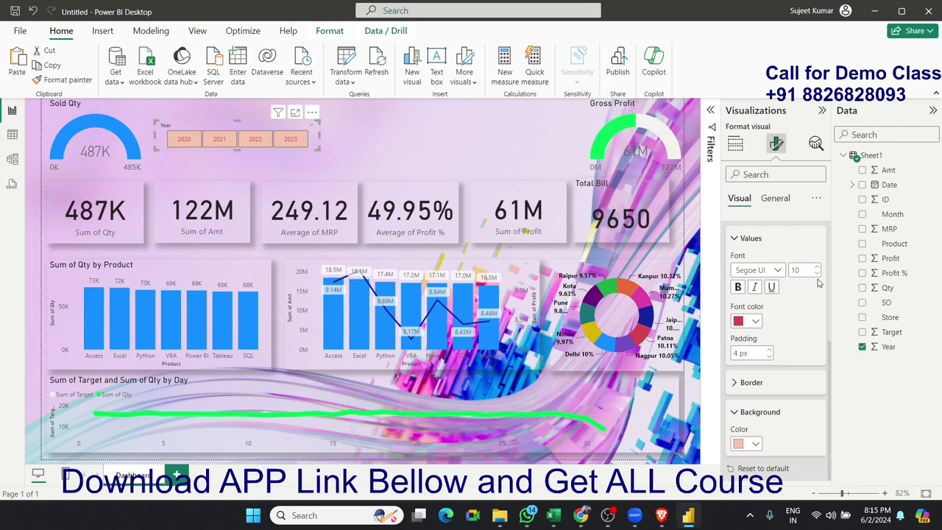
{"action": "left_click", "coordinate": [756, 443]}
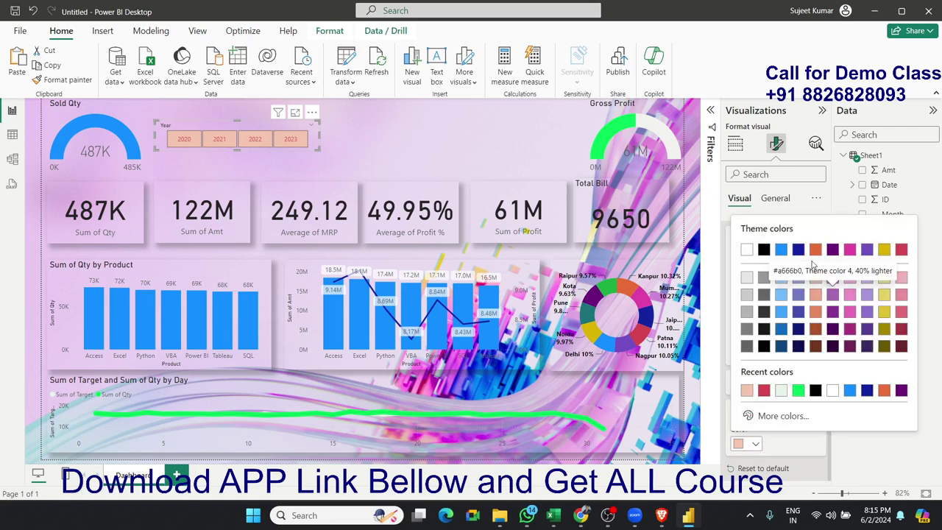
{"action": "left_click", "coordinate": [850, 293]}
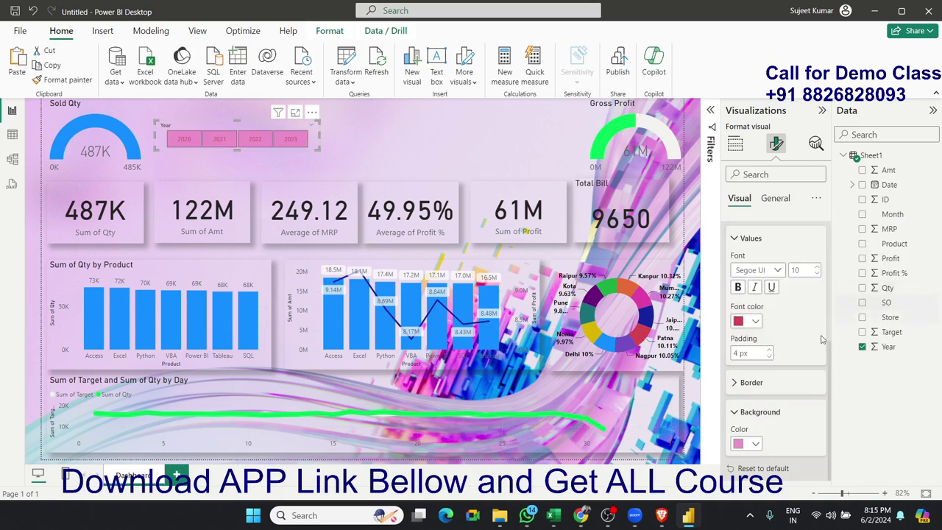
{"action": "left_click", "coordinate": [351, 155]}
{"action": "left_click", "coordinate": [313, 147]}
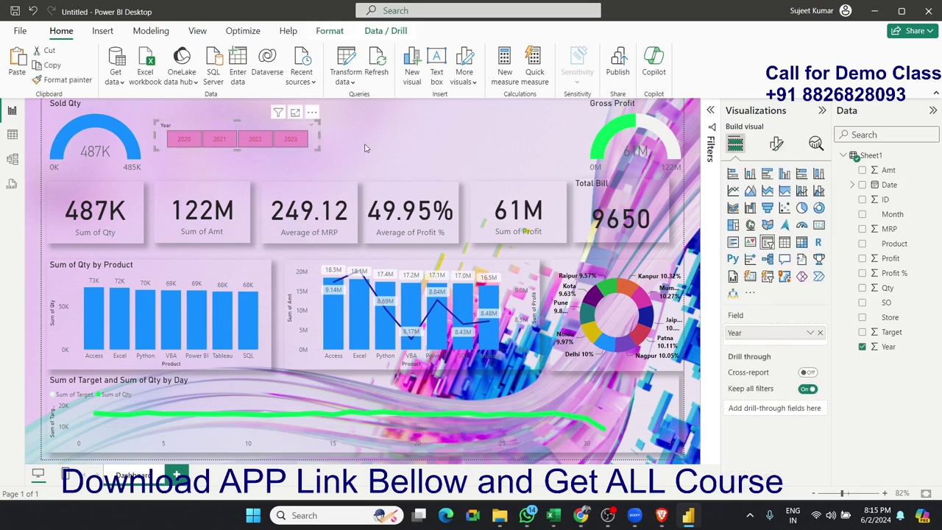
Copy and paste the Year slicer and place the duplicate to its right.
{"action": "left_click", "coordinate": [365, 148]}
{"action": "left_click", "coordinate": [302, 147]}
{"action": "key", "text": "ctrl+c"}
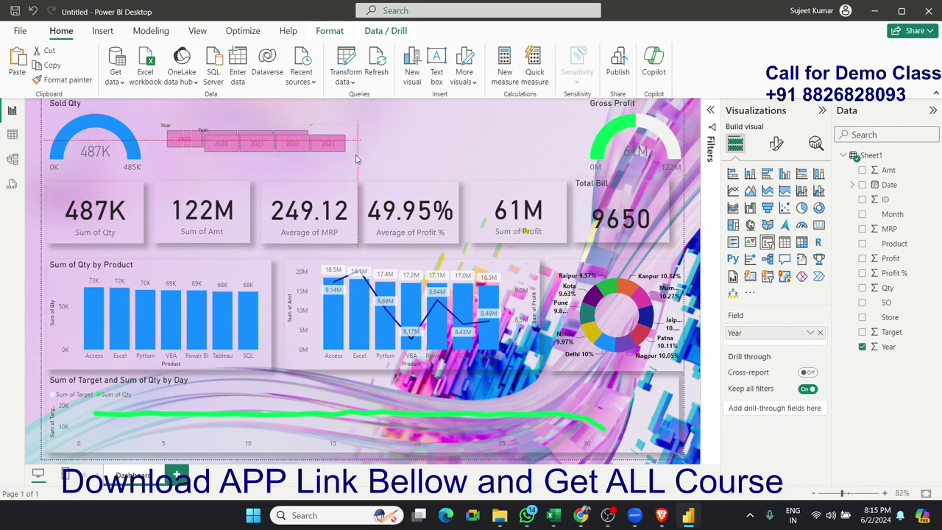
{"action": "key", "text": "ctrl+v"}
{"action": "left_click_drag", "start_coordinate": [302, 147], "coordinate": [456, 149]}
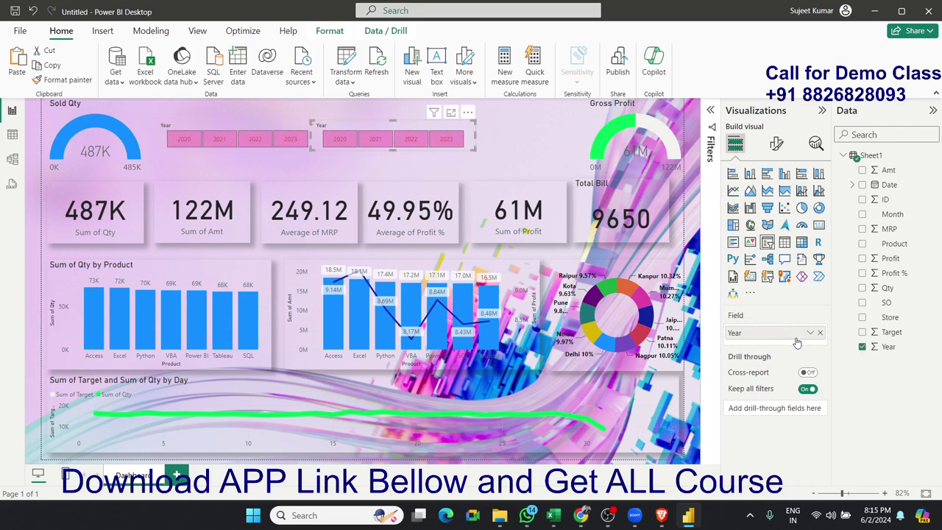
Replace the copy's Year field with Month, then with Date as a date hierarchy.
{"action": "left_click", "coordinate": [820, 333]}
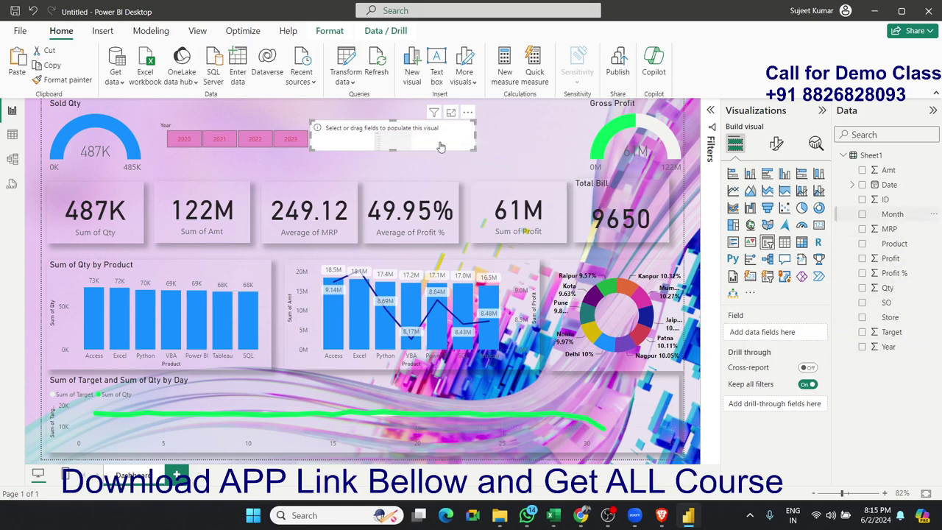
{"action": "left_click_drag", "start_coordinate": [892, 214], "coordinate": [441, 144]}
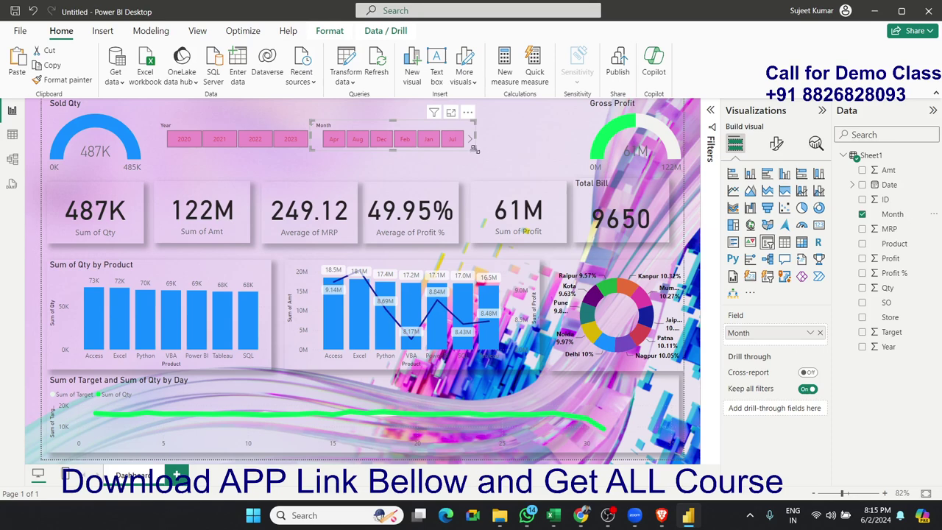
{"action": "left_click", "coordinate": [820, 333]}
{"action": "left_click_drag", "start_coordinate": [888, 185], "coordinate": [786, 342]}
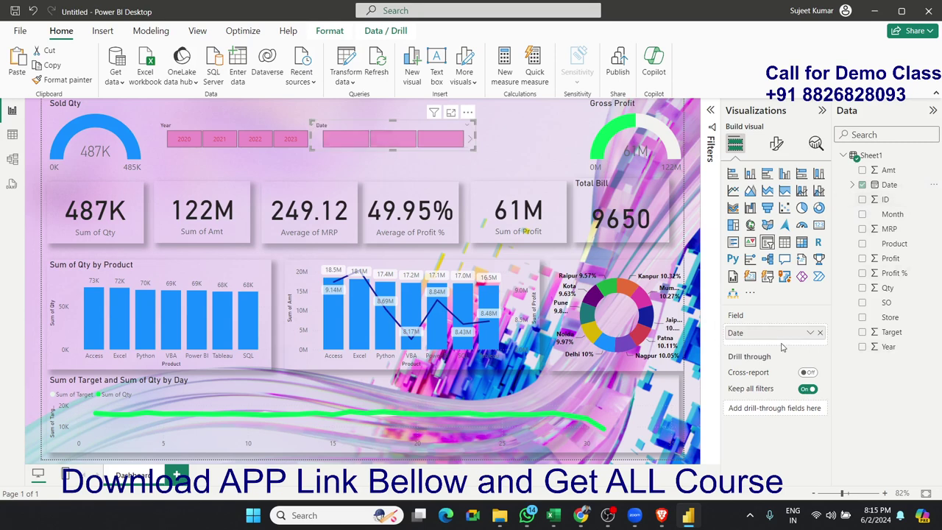
{"action": "left_click", "coordinate": [809, 333]}
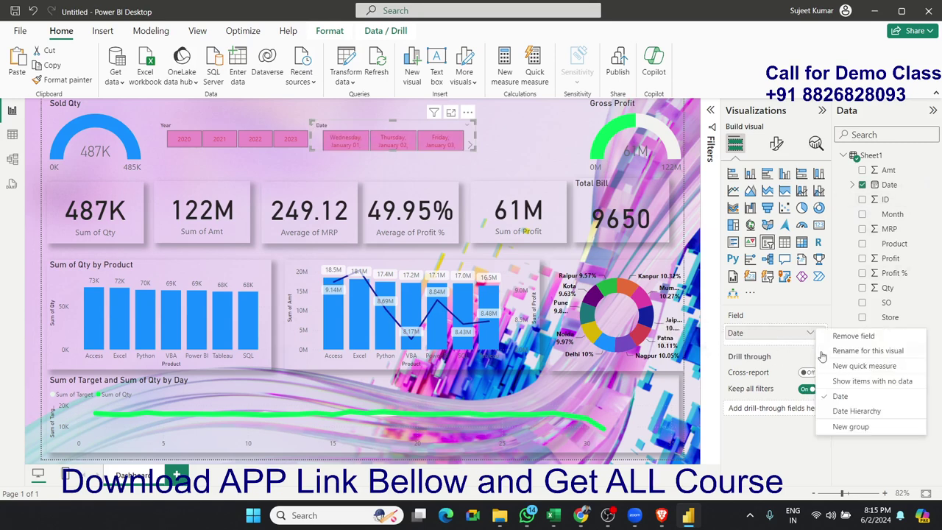
{"action": "left_click", "coordinate": [846, 412]}
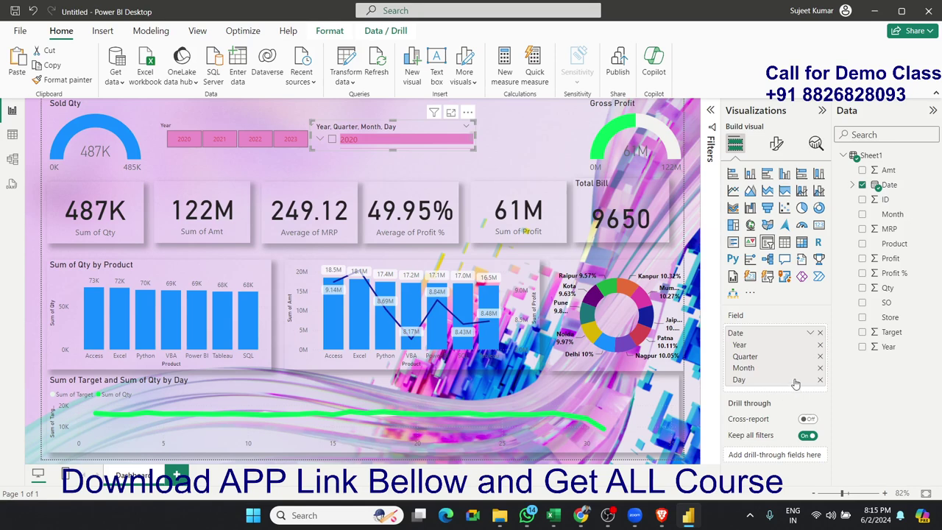
Re-add Date as Date Hierarchy and remove Year, Quarter and Day so only months remain.
{"action": "left_click", "coordinate": [819, 333]}
{"action": "left_click_drag", "start_coordinate": [891, 185], "coordinate": [784, 335]}
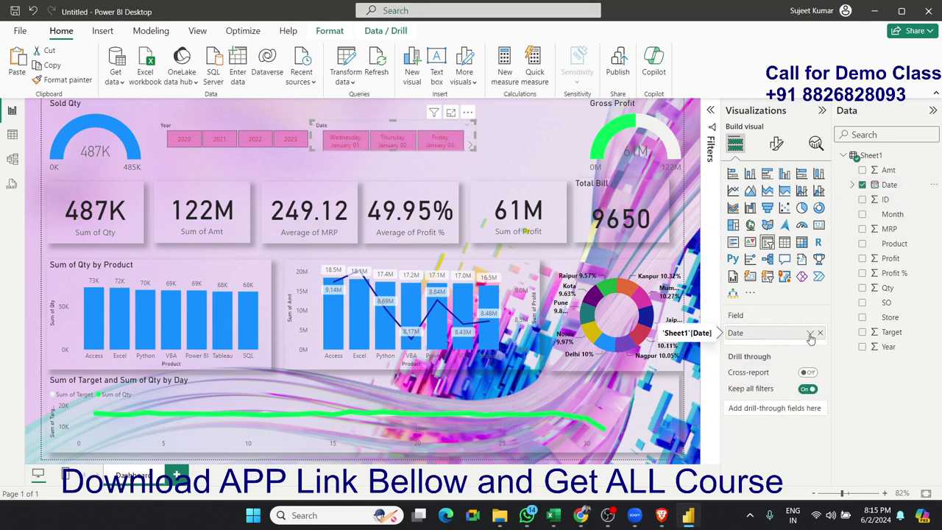
{"action": "left_click", "coordinate": [811, 334]}
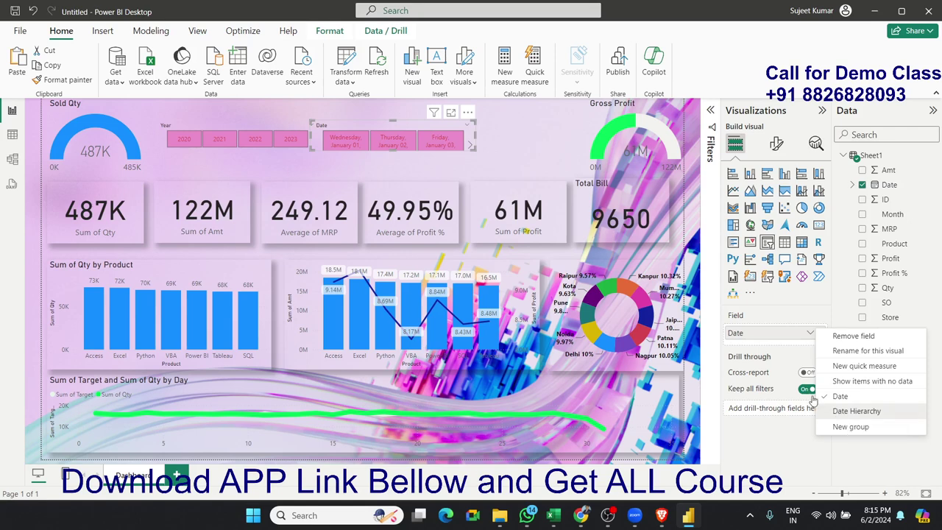
{"action": "left_click", "coordinate": [855, 411]}
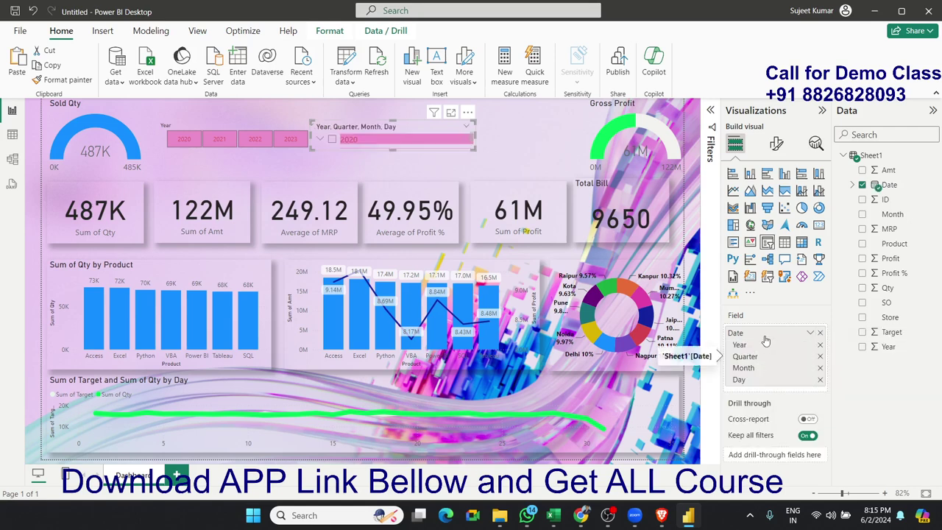
{"action": "left_click", "coordinate": [819, 345]}
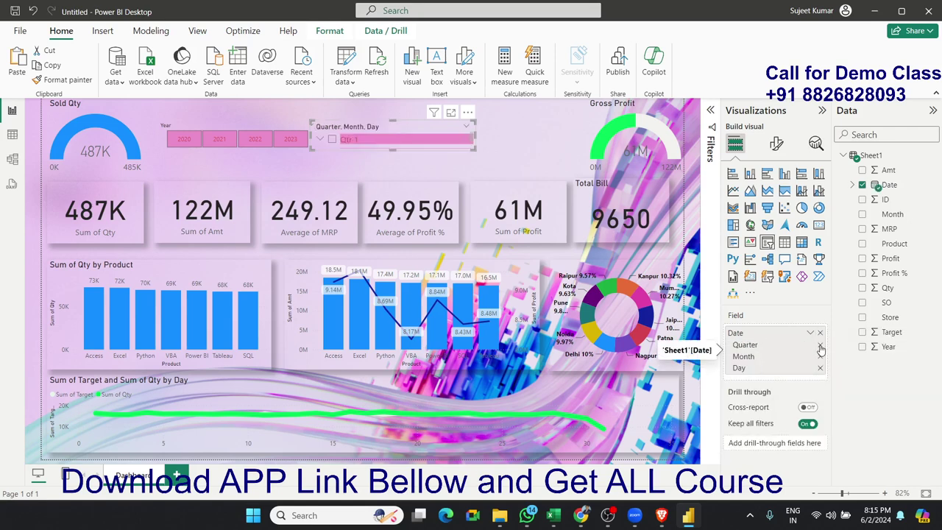
{"action": "left_click", "coordinate": [820, 344]}
{"action": "left_click", "coordinate": [819, 357]}
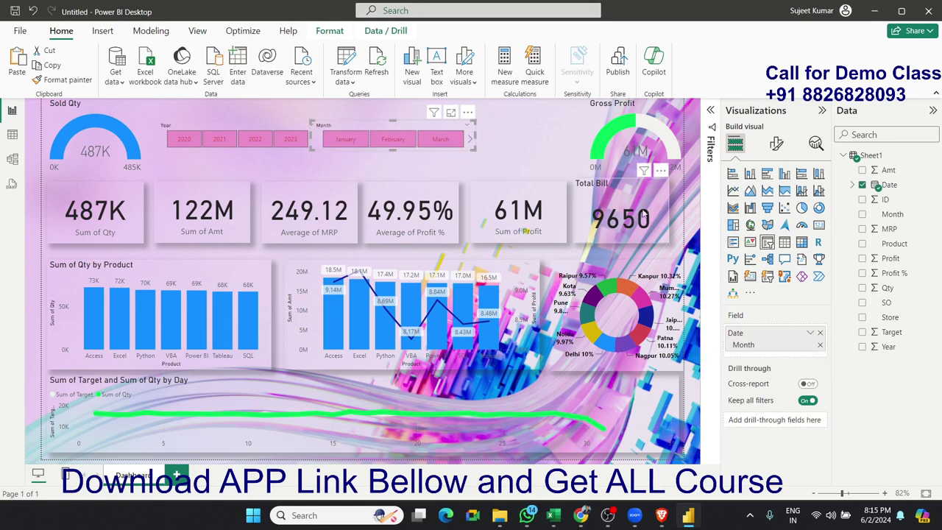
Stretch the Month slicer to show January–May tiles and align it level with the Year slicer.
{"action": "left_click_drag", "start_coordinate": [474, 137], "coordinate": [587, 137]}
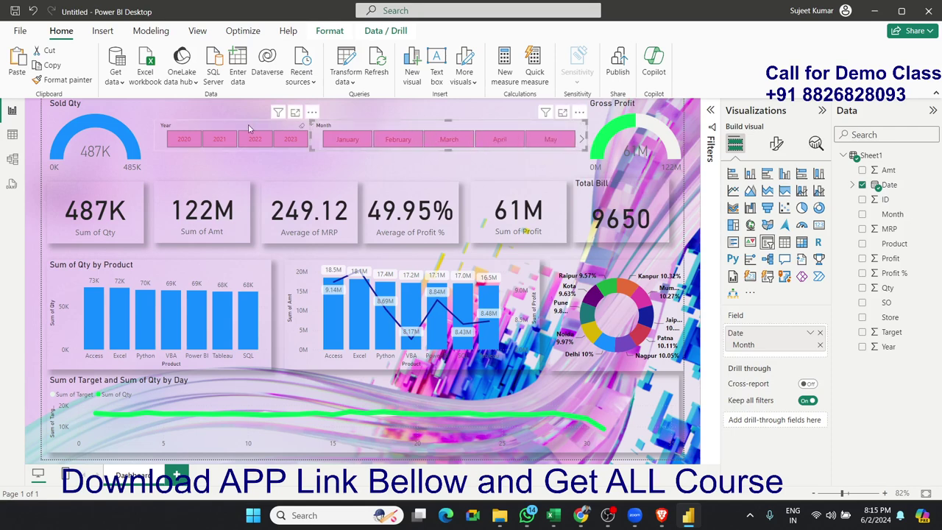
{"action": "left_click_drag", "start_coordinate": [248, 128], "coordinate": [233, 111]}
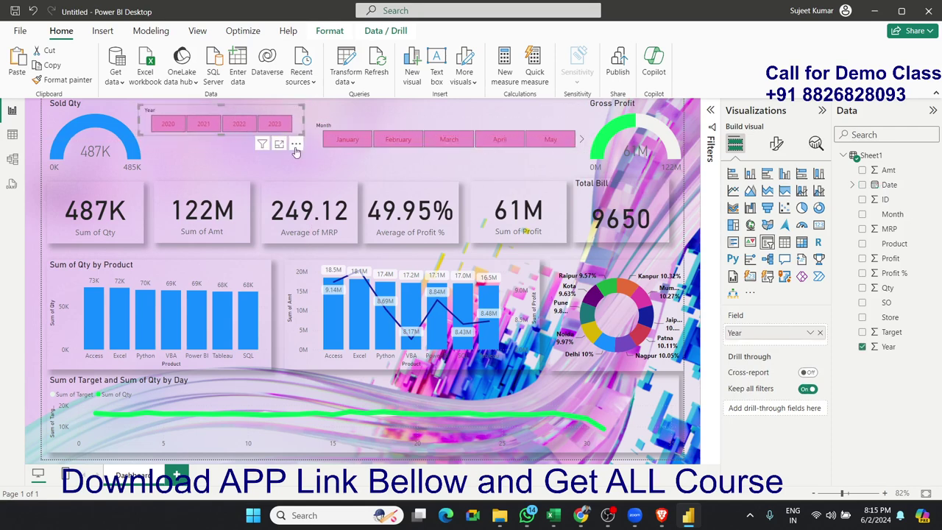
{"action": "left_click_drag", "start_coordinate": [348, 128], "coordinate": [351, 112]}
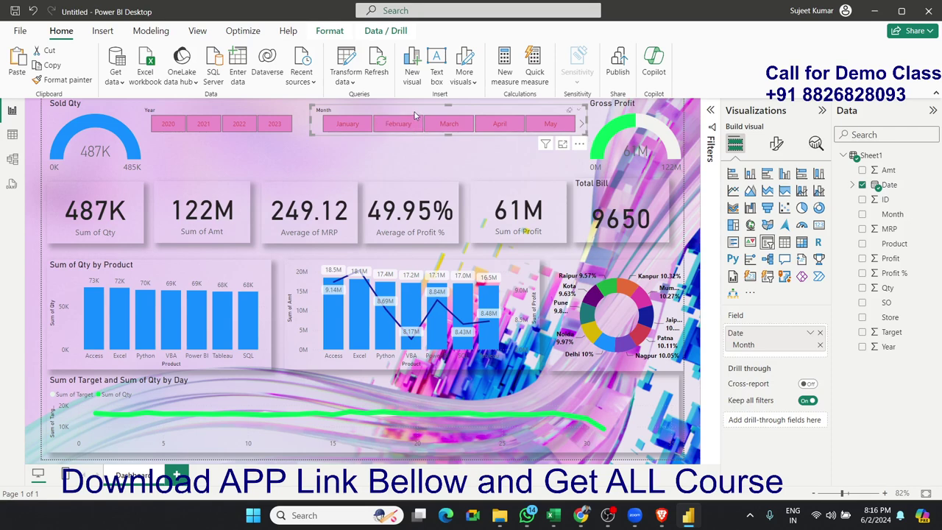
{"action": "left_click_drag", "start_coordinate": [416, 116], "coordinate": [417, 155]}
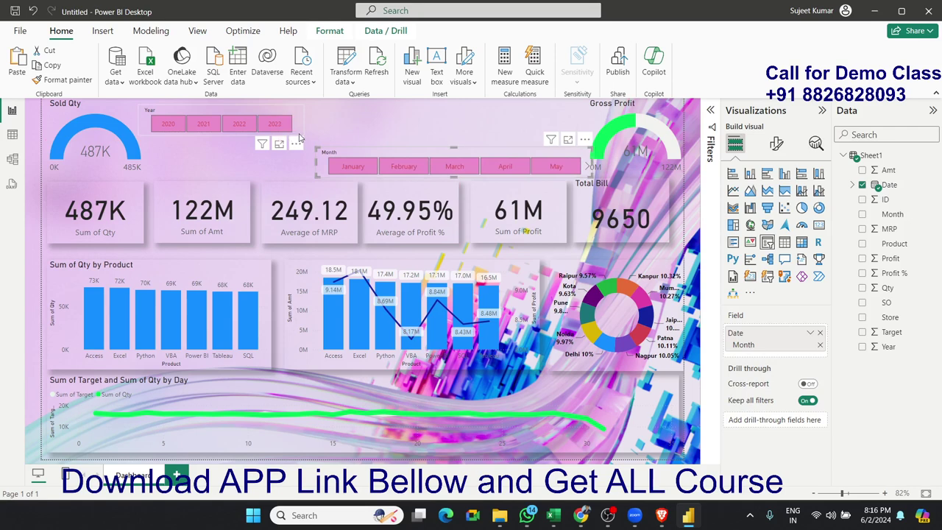
{"action": "mouse_move", "coordinate": [298, 137]}
{"action": "left_mouse_down"}
{"action": "mouse_move", "coordinate": [313, 176]}
{"action": "mouse_move", "coordinate": [322, 177]}
{"action": "left_mouse_up"}
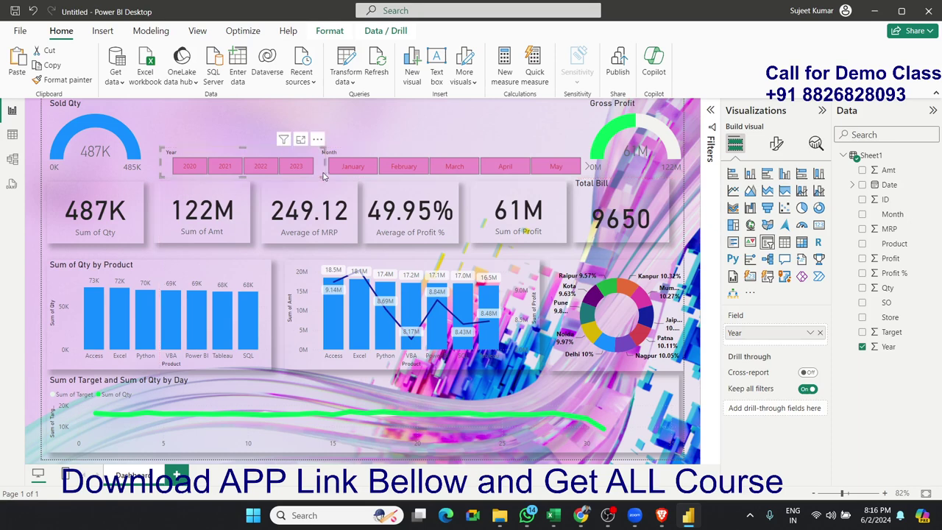
{"action": "left_click", "coordinate": [473, 125]}
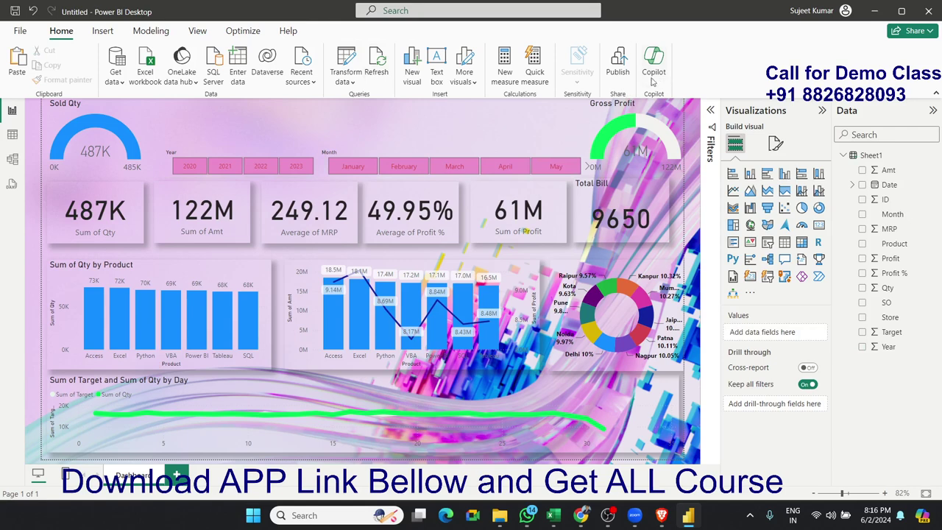
Insert a text box with the 'Sales Dashboard - 2024' title and make it bold.
{"action": "left_click", "coordinate": [102, 30]}
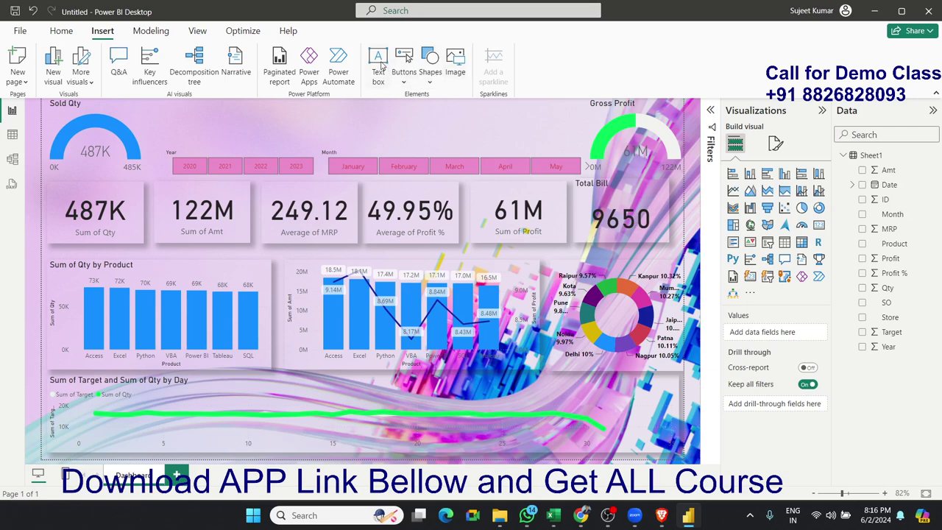
{"action": "left_click", "coordinate": [378, 64]}
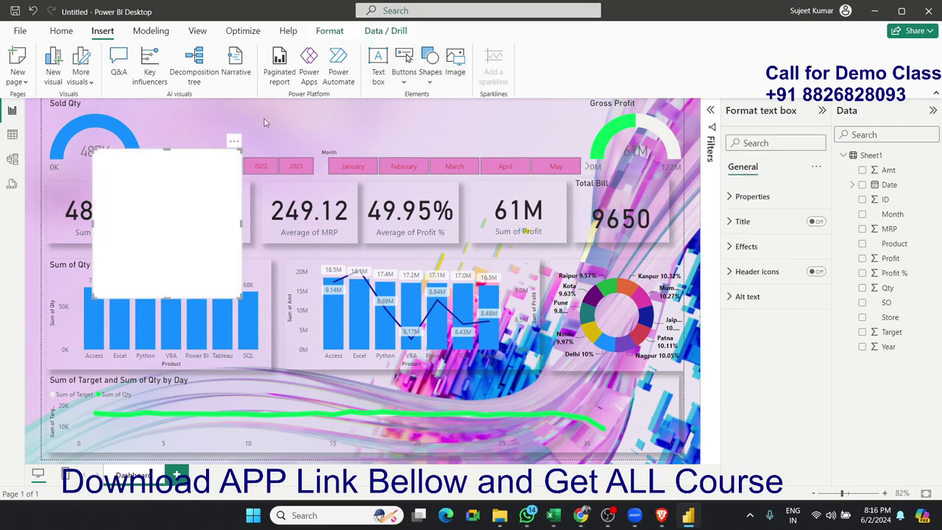
{"action": "left_click", "coordinate": [121, 160]}
{"action": "type", "text": "Sales Dashboard - 2024"}
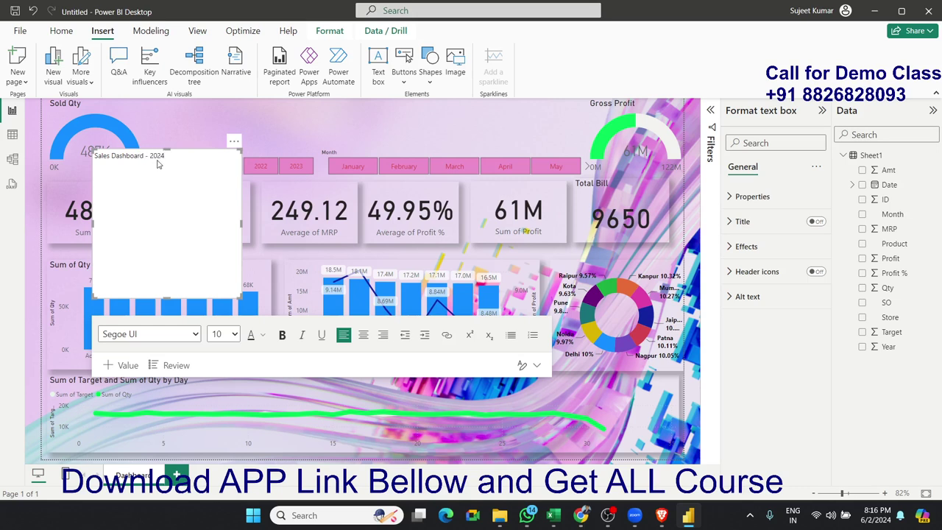
{"action": "key", "text": "ctrl+a"}
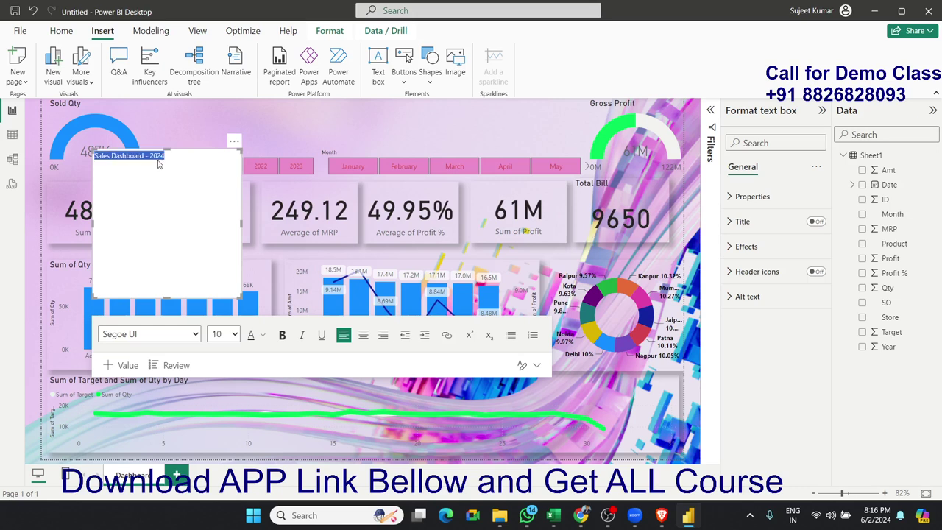
{"action": "left_click", "coordinate": [282, 336]}
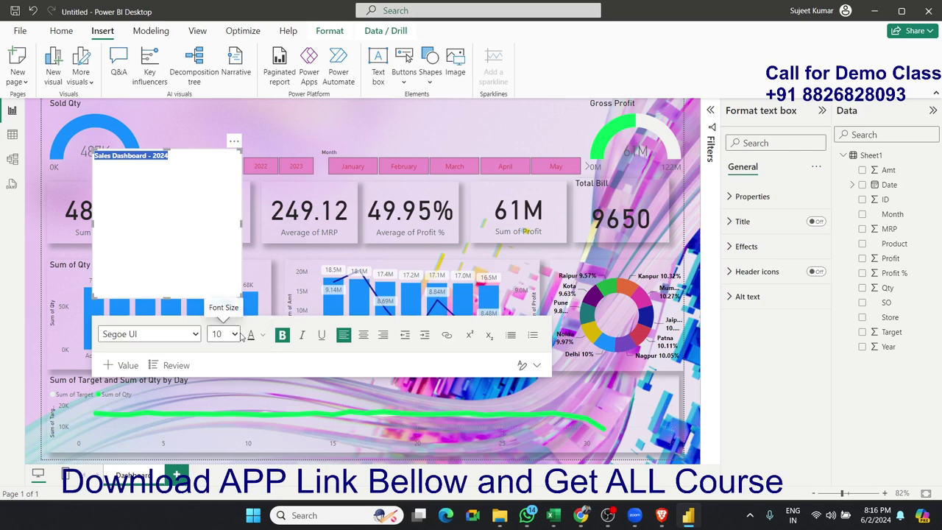
Set the title to 36 pt and resize its box so it fits on one line.
{"action": "left_click", "coordinate": [234, 334]}
{"action": "left_click", "coordinate": [219, 306]}
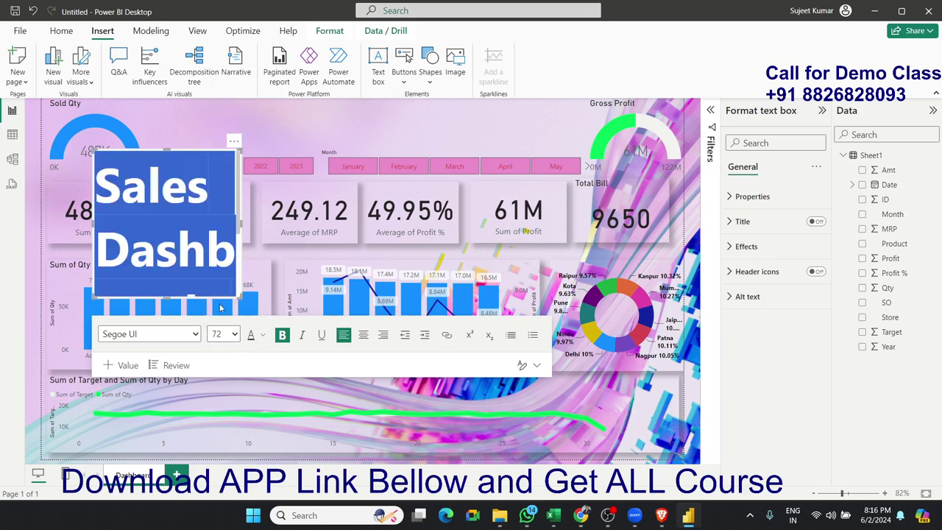
{"action": "left_click", "coordinate": [234, 334]}
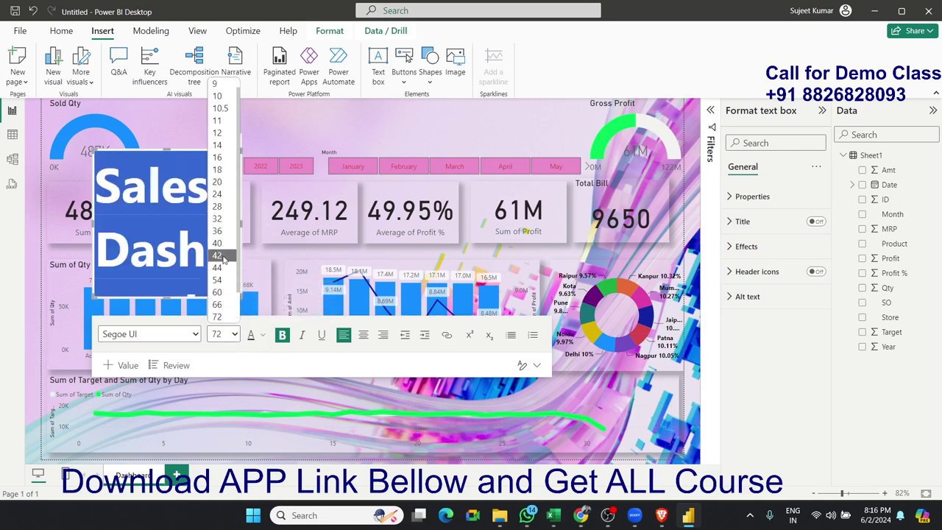
{"action": "left_click", "coordinate": [224, 231]}
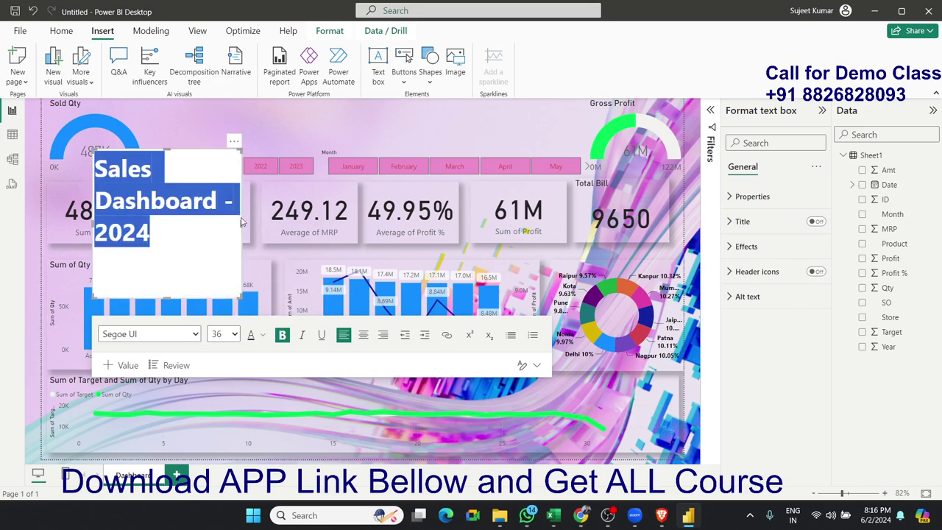
{"action": "left_click_drag", "start_coordinate": [240, 223], "coordinate": [475, 229]}
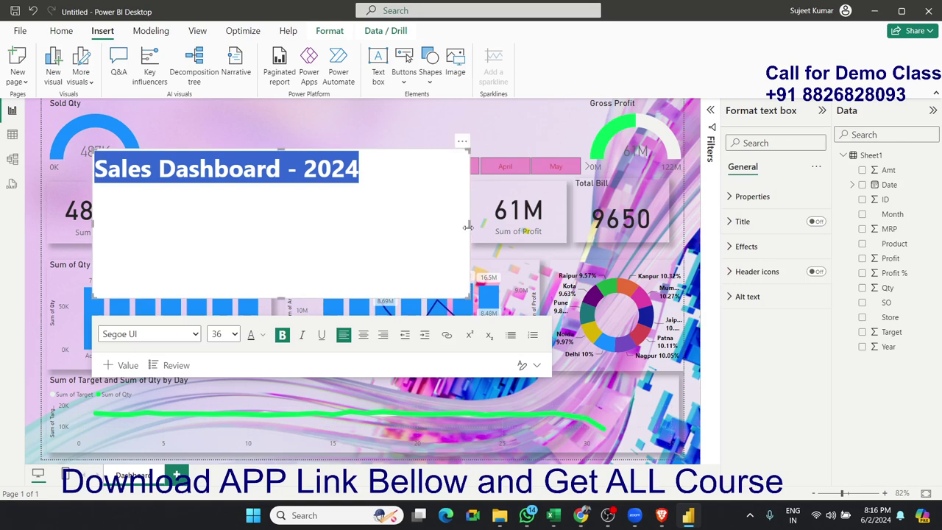
{"action": "mouse_move", "coordinate": [471, 295]}
{"action": "left_mouse_down"}
{"action": "mouse_move", "coordinate": [390, 197]}
{"action": "mouse_move", "coordinate": [360, 188]}
{"action": "mouse_move", "coordinate": [422, 147]}
{"action": "left_mouse_up"}
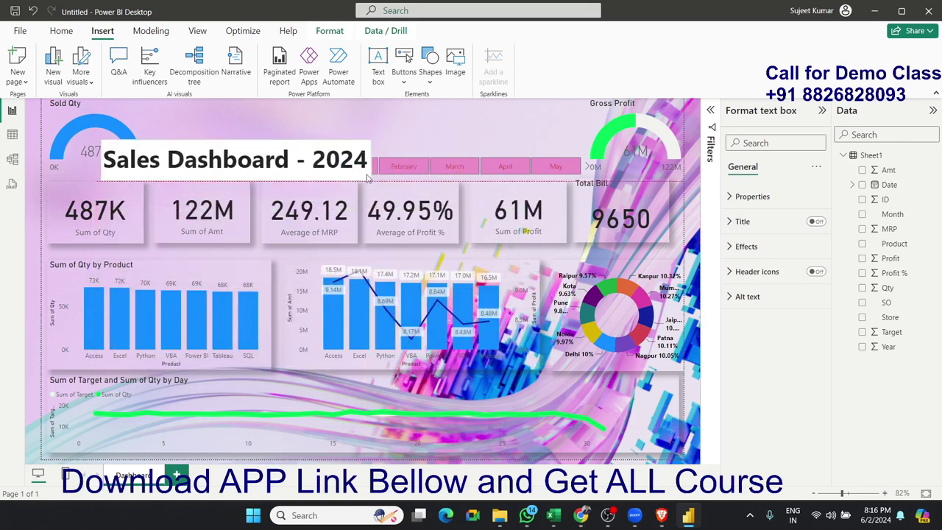
Turn off the 'Sales Dashboard - 2024' title box background and switch its shadow on.
{"action": "left_click", "coordinate": [424, 149]}
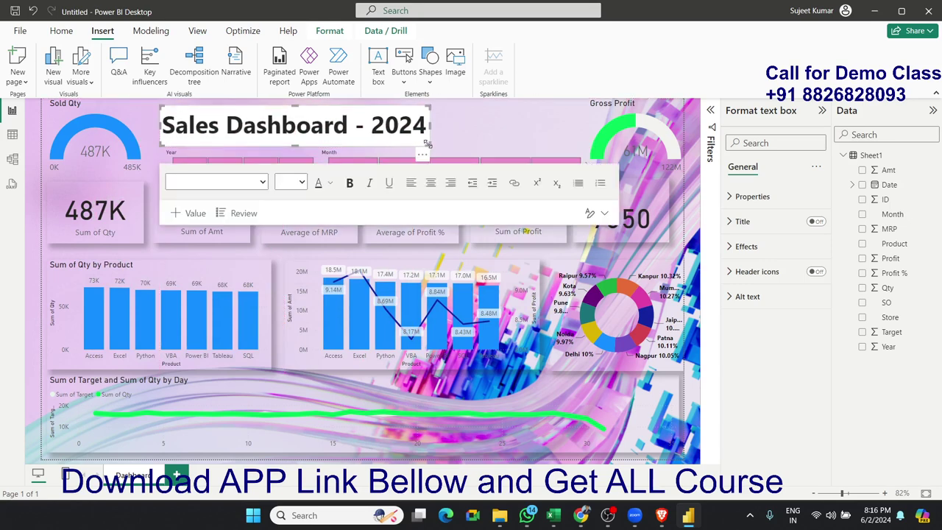
{"action": "left_click", "coordinate": [745, 247]}
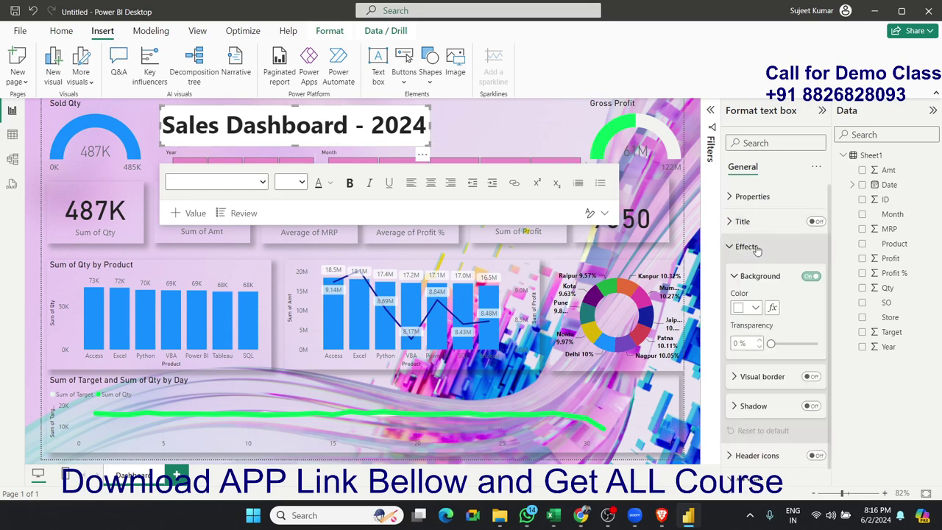
{"action": "left_click", "coordinate": [809, 277]}
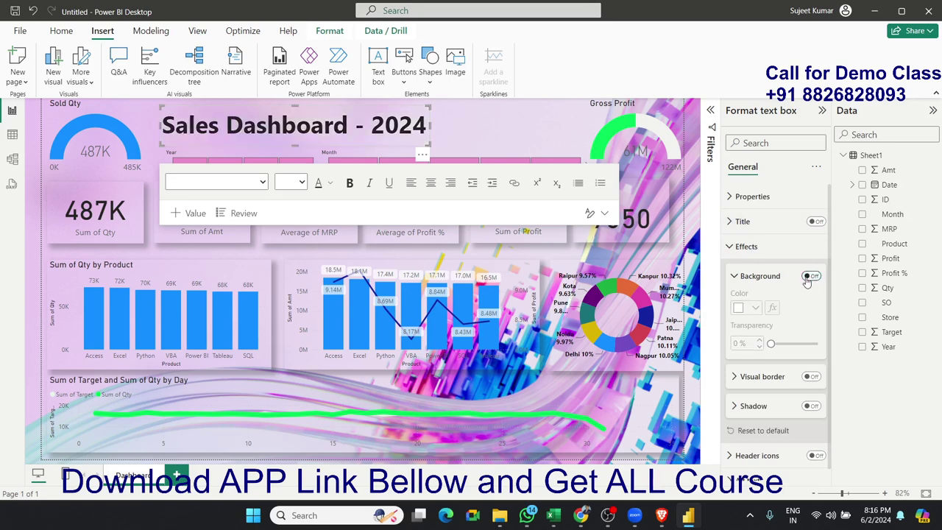
{"action": "left_click", "coordinate": [811, 406]}
{"action": "left_click", "coordinate": [499, 146]}
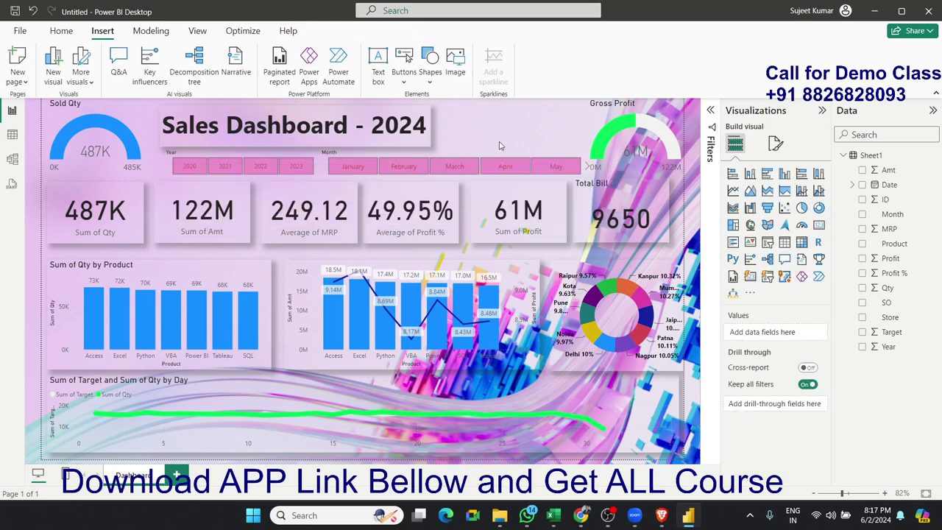
Reselect the title box and highlight part of its text, then deselect it.
{"action": "left_click", "coordinate": [232, 146]}
{"action": "left_click_drag", "start_coordinate": [226, 143], "coordinate": [254, 142]}
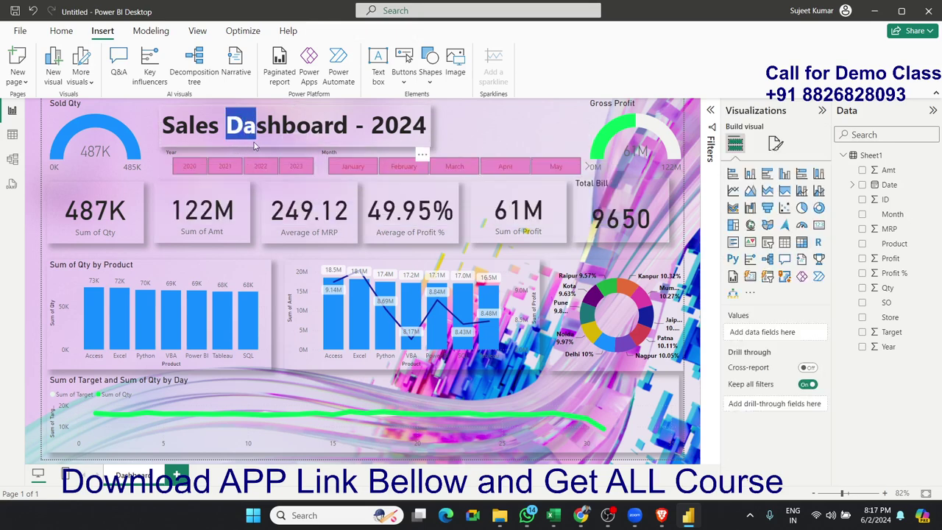
{"action": "left_click", "coordinate": [429, 138]}
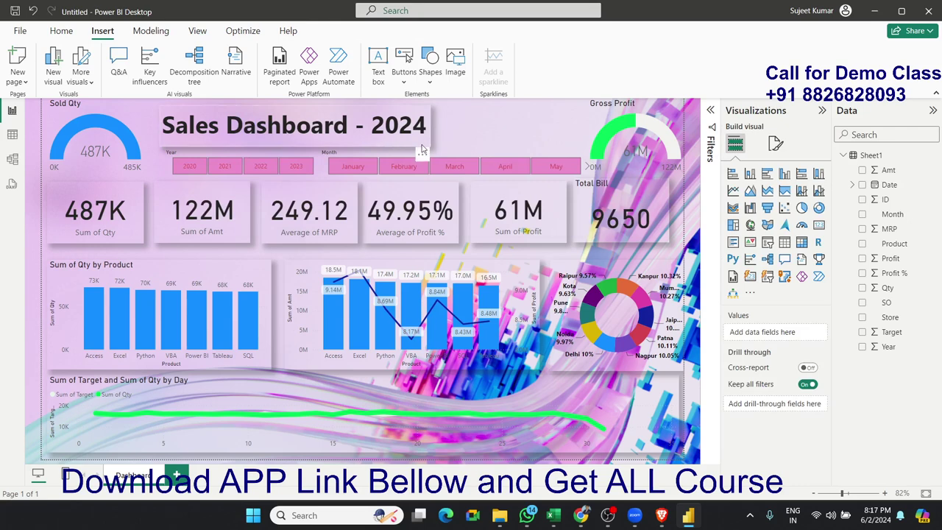
Nudge the title box right and filter the report to 2023 and January.
{"action": "left_click_drag", "start_coordinate": [422, 150], "coordinate": [441, 149]}
{"action": "left_click", "coordinate": [537, 130]}
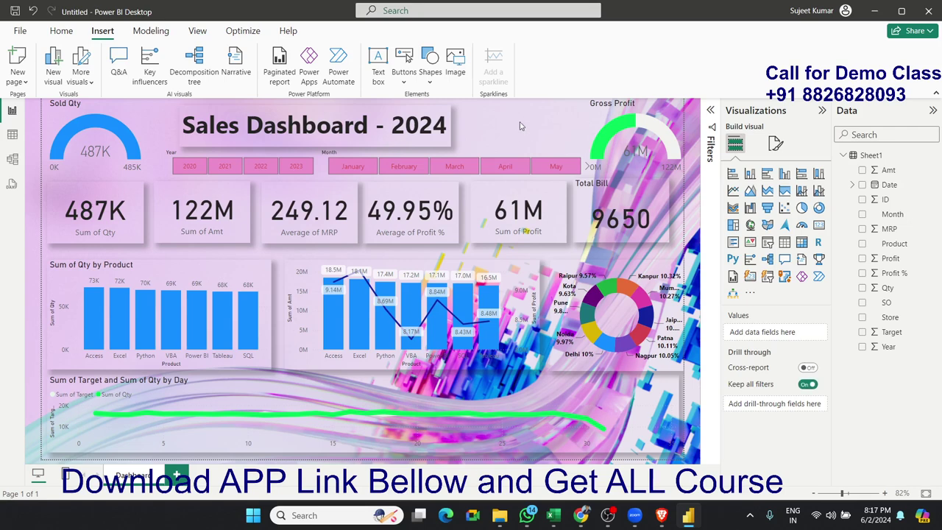
{"action": "mouse_move", "coordinate": [243, 165]}
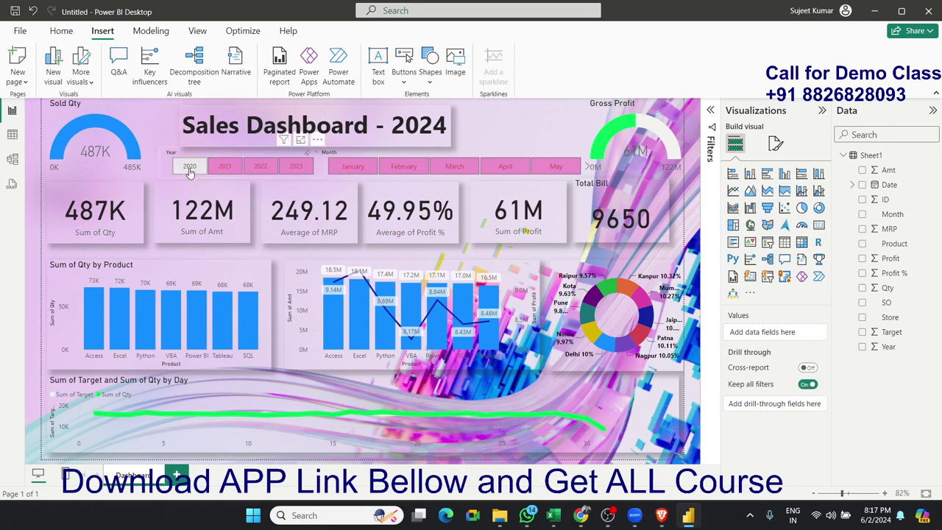
{"action": "left_click", "coordinate": [291, 168]}
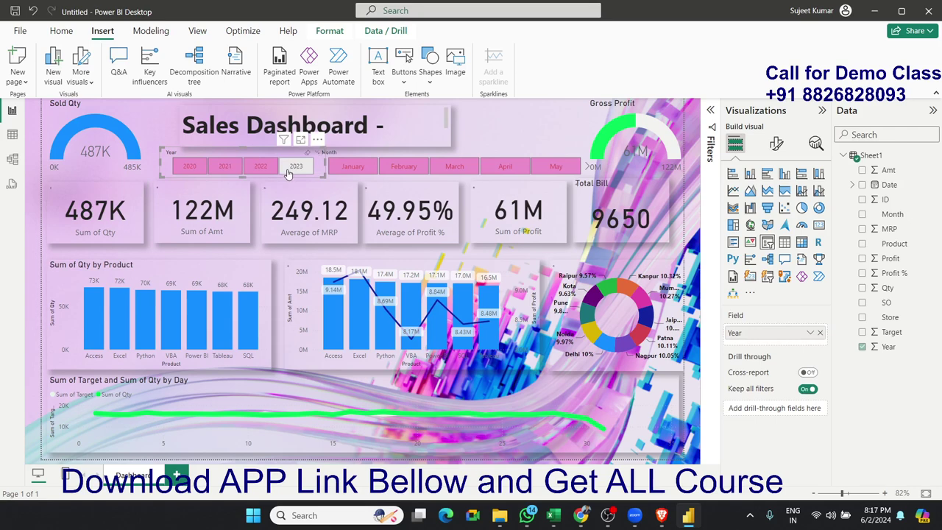
{"action": "left_click", "coordinate": [353, 167]}
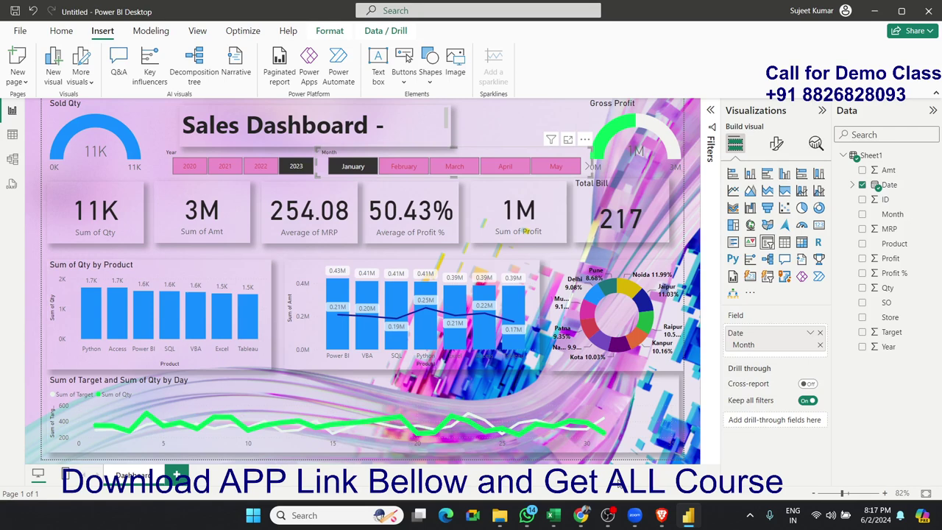
{"action": "mouse_move", "coordinate": [598, 435]}
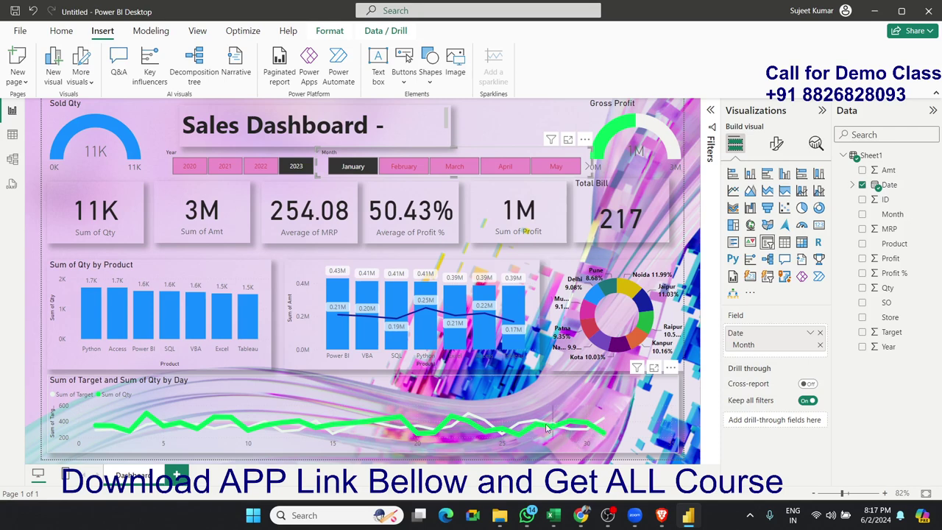
Cross-filter by one day on the Target vs Qty line chart, then clear it.
{"action": "left_click", "coordinate": [598, 436]}
{"action": "left_click", "coordinate": [599, 432]}
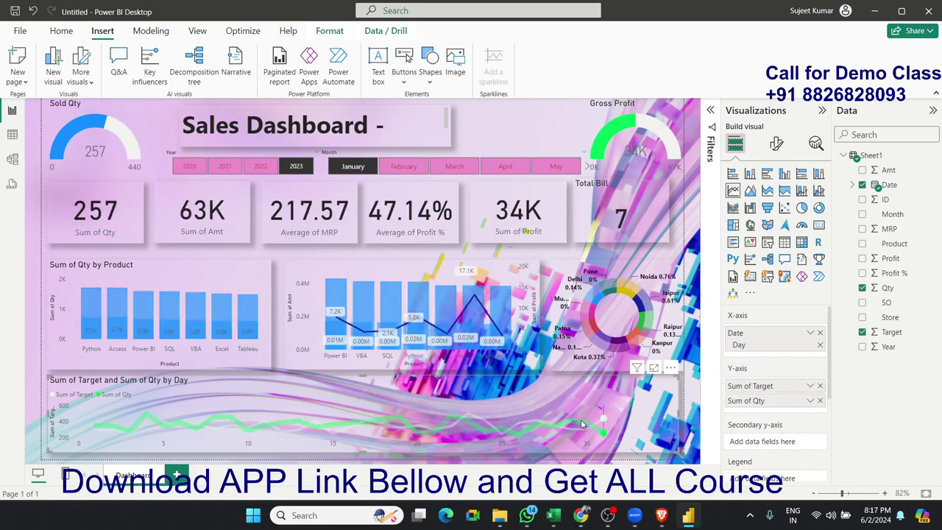
{"action": "left_click", "coordinate": [593, 429]}
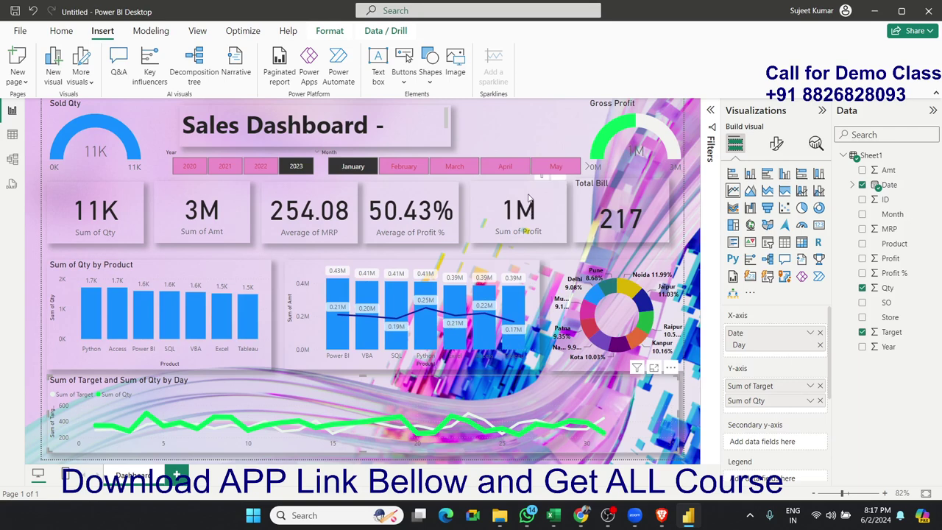
Save the report to a file named Sales_Dashboard-2024.pbix.
{"action": "key", "text": "ctrl+s"}
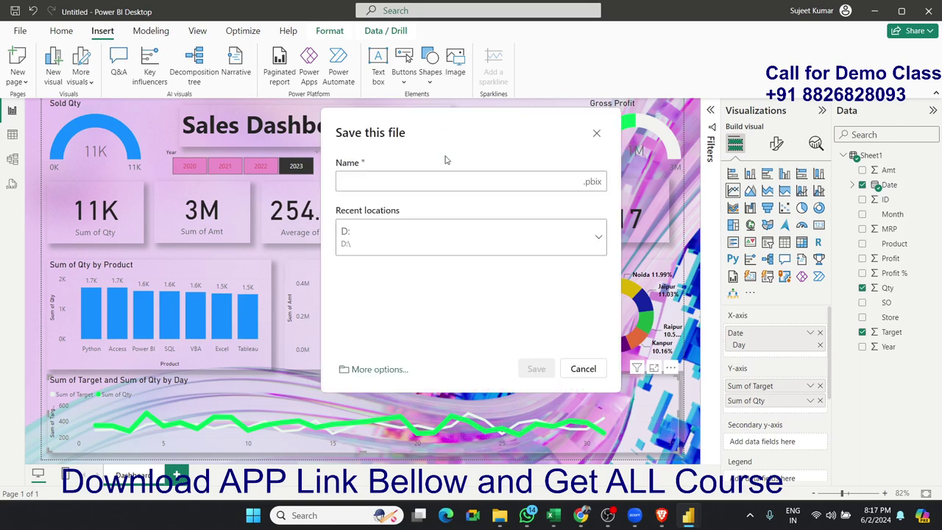
{"action": "type", "text": "Sales_Dashboard-2024"}
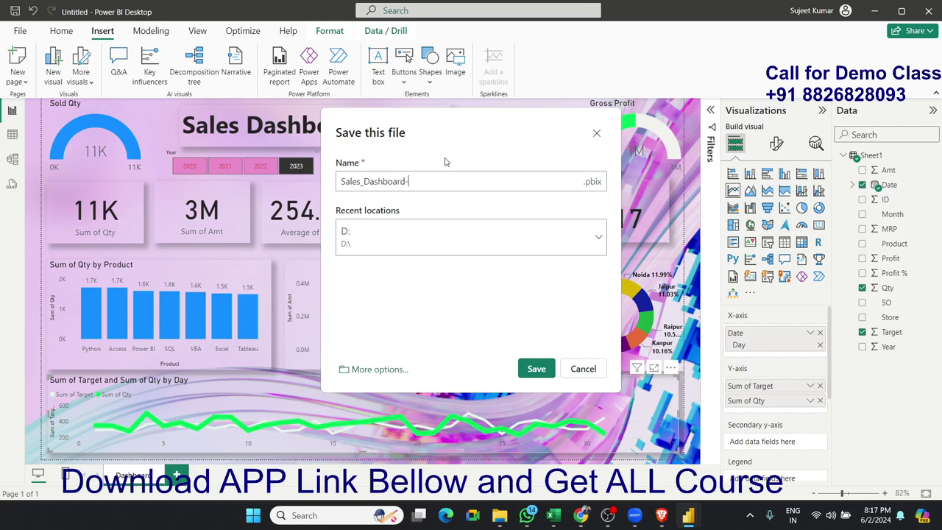
{"action": "left_click", "coordinate": [546, 372]}
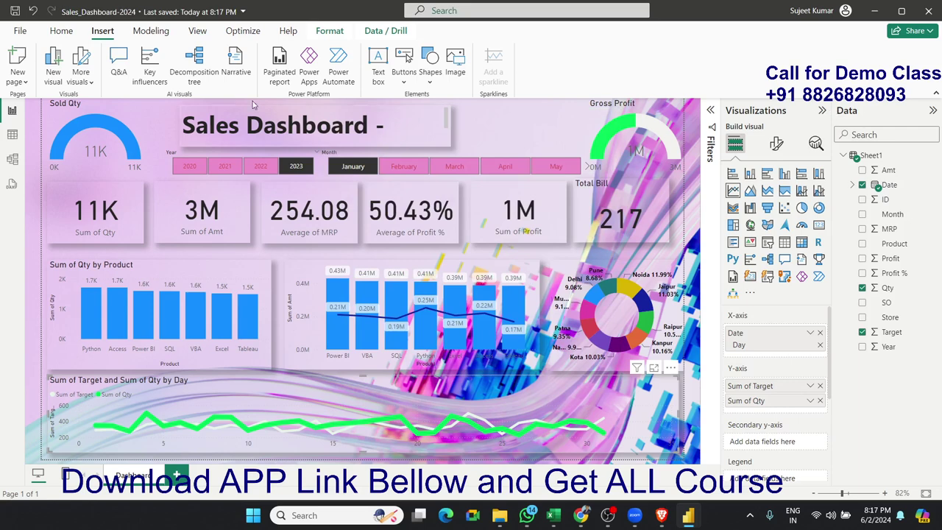
Publish Sales_Dashboard-2024 to My workspace and switch to the Power BI service in Chrome.
{"action": "left_click", "coordinate": [61, 31]}
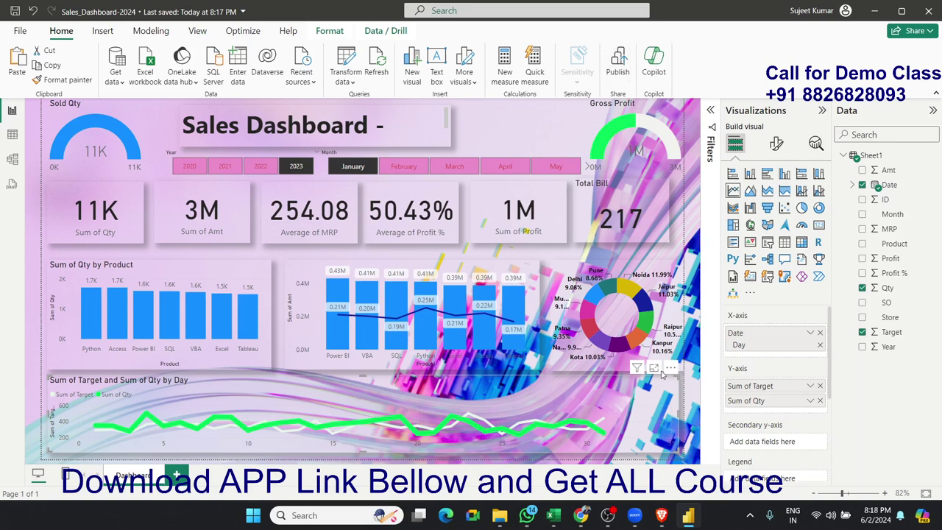
{"action": "left_click", "coordinate": [617, 65]}
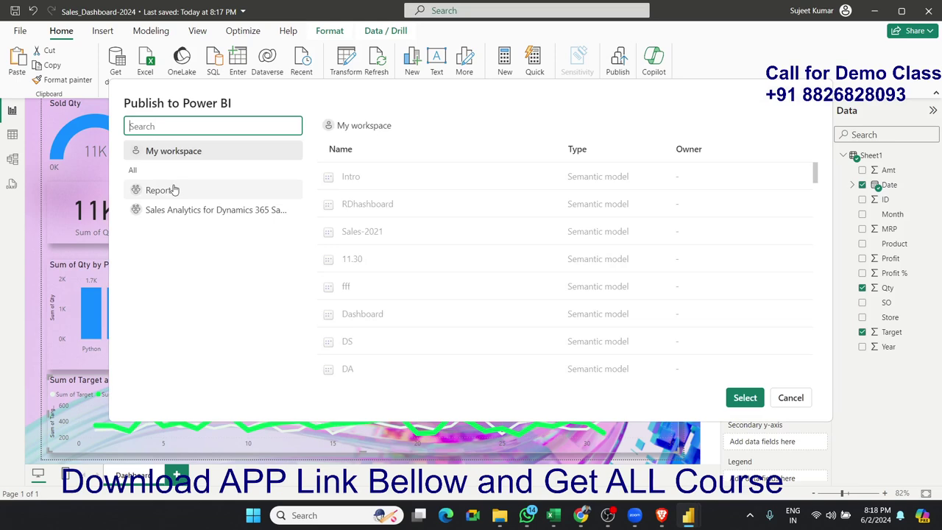
{"action": "left_click", "coordinate": [179, 157]}
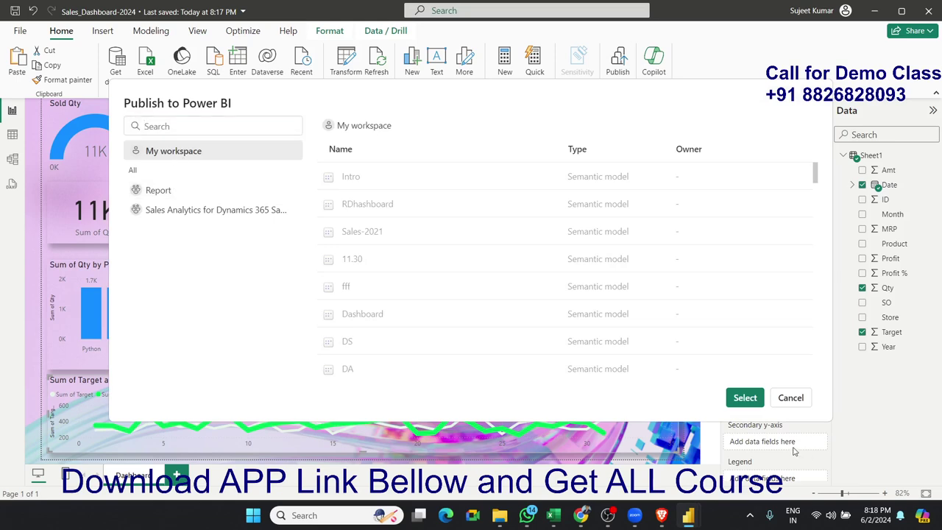
{"action": "left_click", "coordinate": [744, 398]}
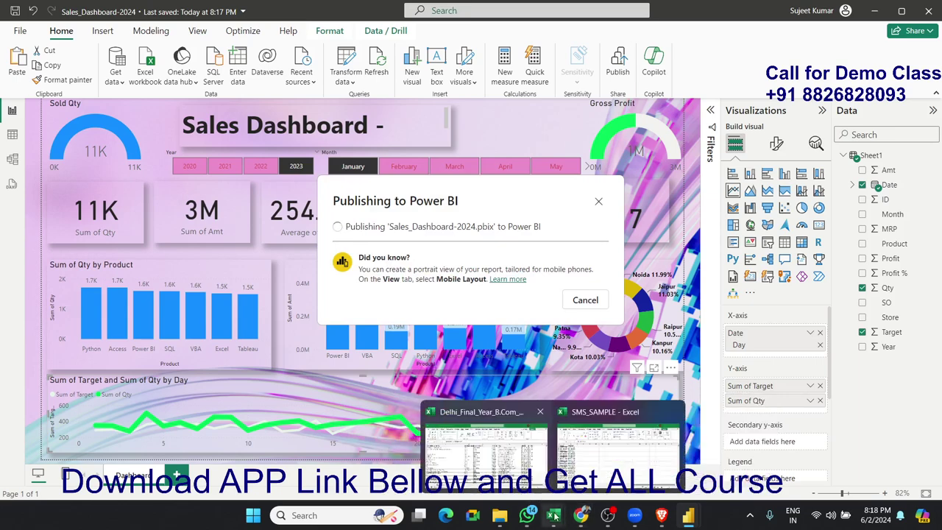
{"action": "mouse_move", "coordinate": [581, 515]}
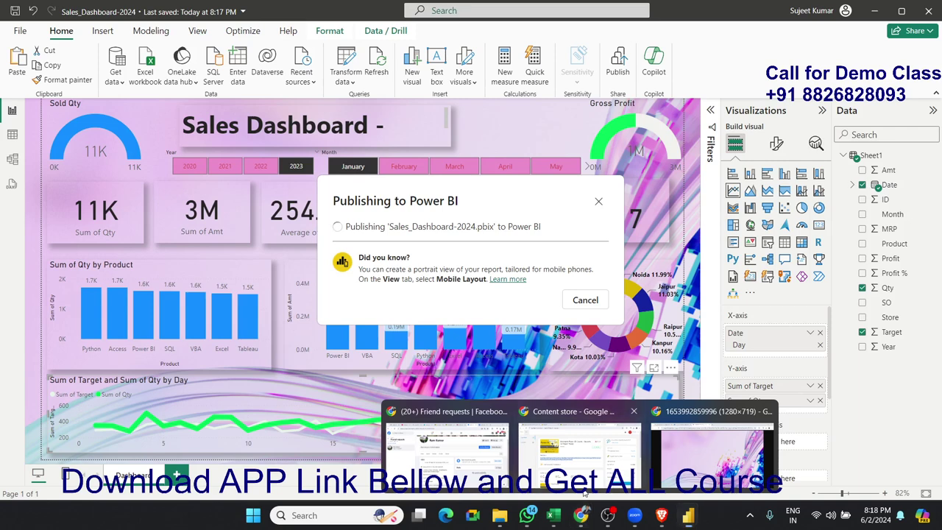
{"action": "left_click", "coordinate": [648, 445]}
{"action": "left_click", "coordinate": [195, 15]}
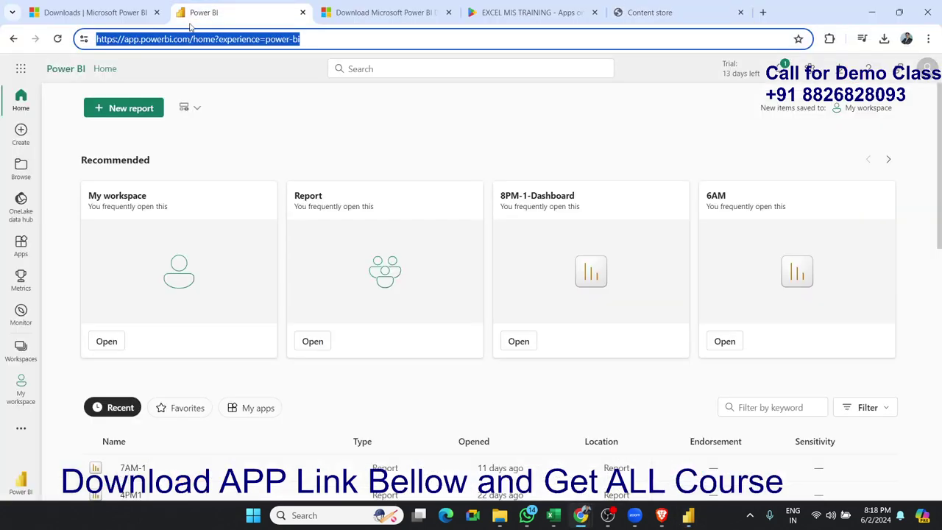
Reload the Power BI service home page a few times and scroll through it.
{"action": "left_click", "coordinate": [57, 38]}
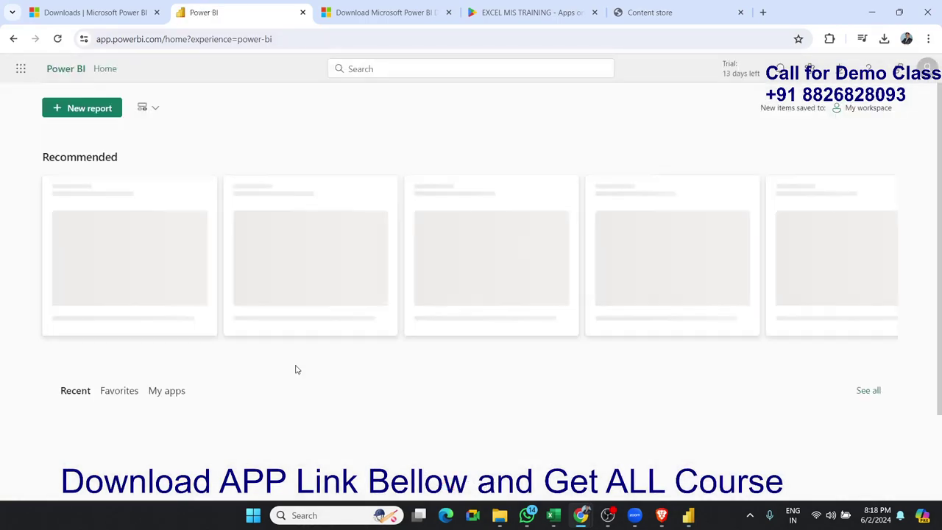
{"action": "scroll", "coordinate": [296, 370], "scroll_direction": "down", "scroll_amount": 2}
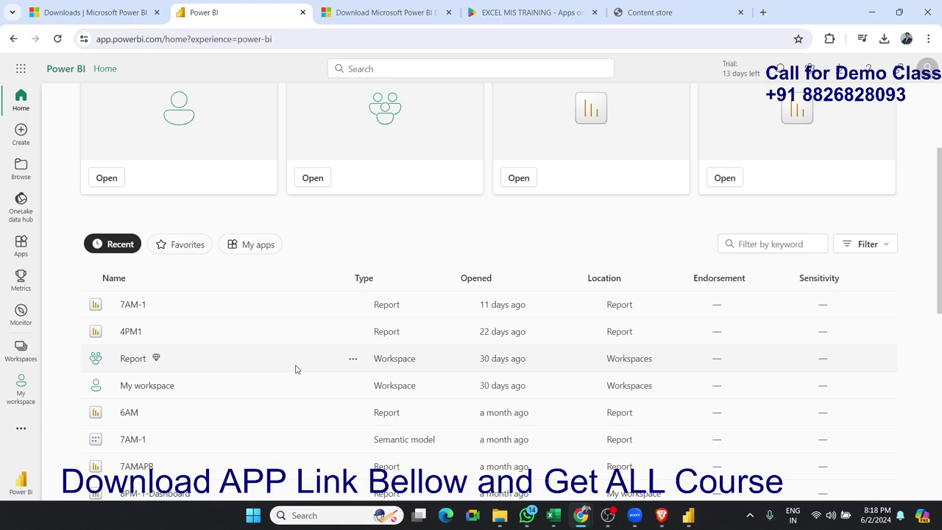
{"action": "left_click", "coordinate": [58, 40]}
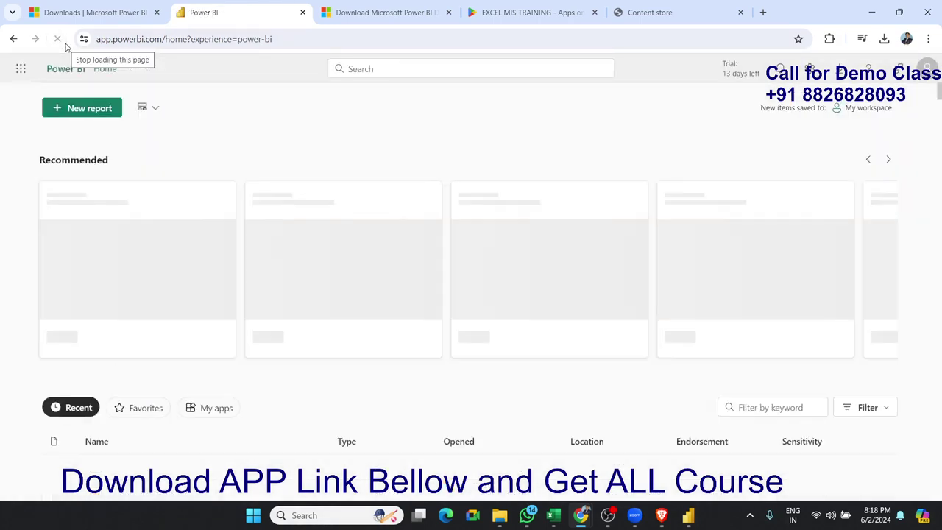
{"action": "left_click", "coordinate": [59, 39]}
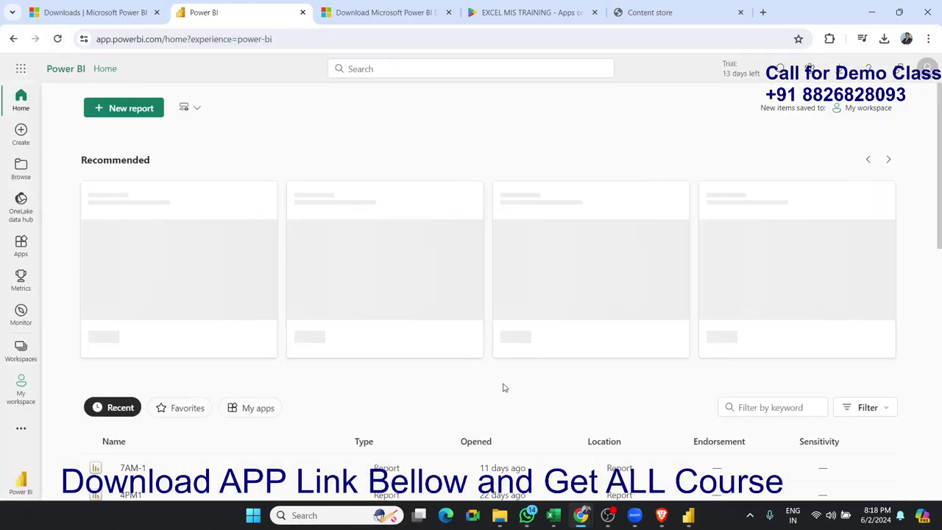
{"action": "scroll", "coordinate": [502, 386], "scroll_direction": "down", "scroll_amount": 2}
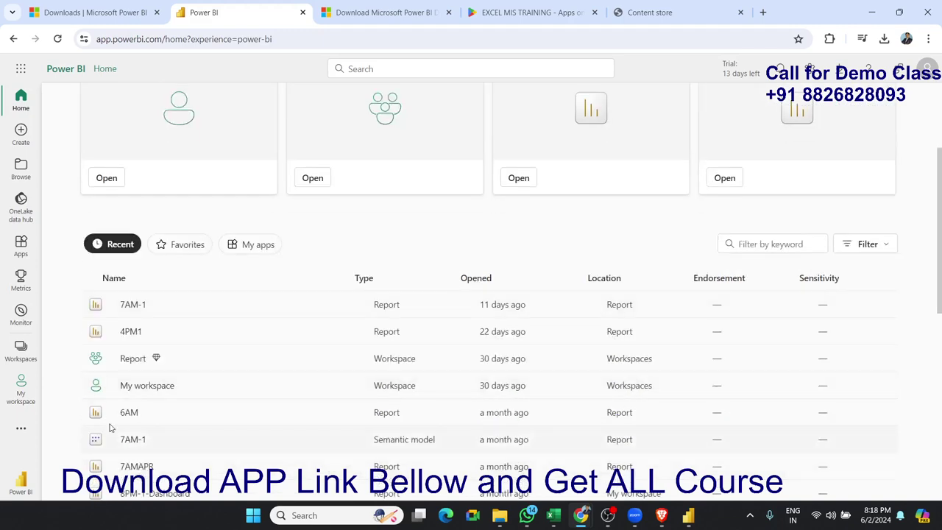
In My workspace, sort by Refreshed newest first and open the Sales_Dashboard-2024 report.
{"action": "left_click", "coordinate": [22, 388]}
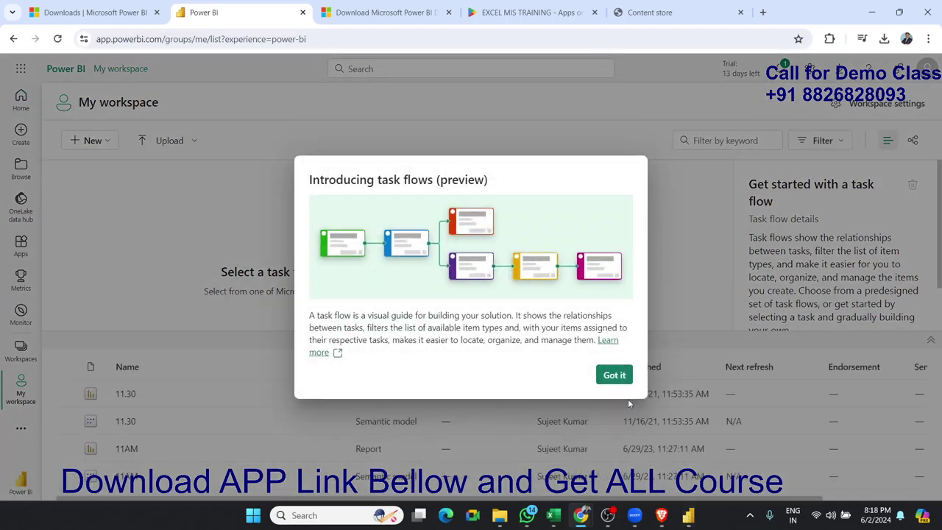
{"action": "left_click", "coordinate": [614, 375]}
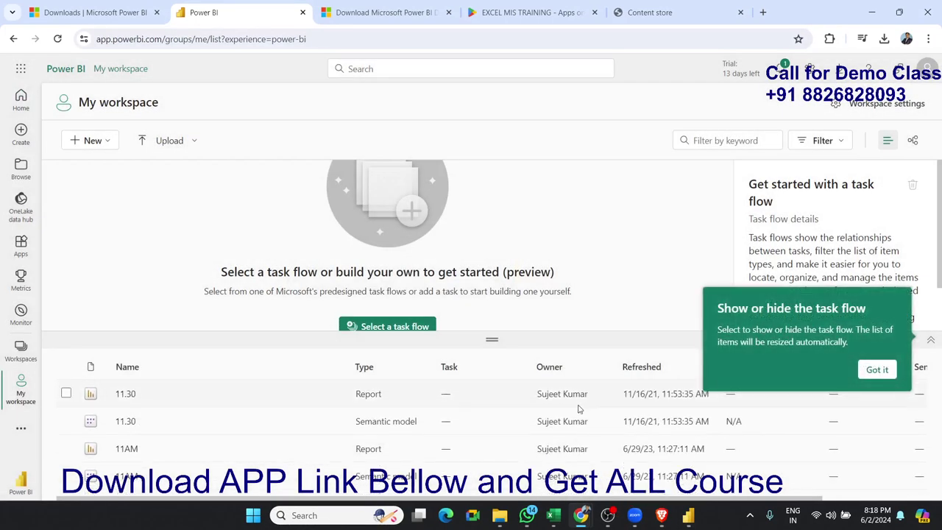
{"action": "left_click", "coordinate": [644, 370]}
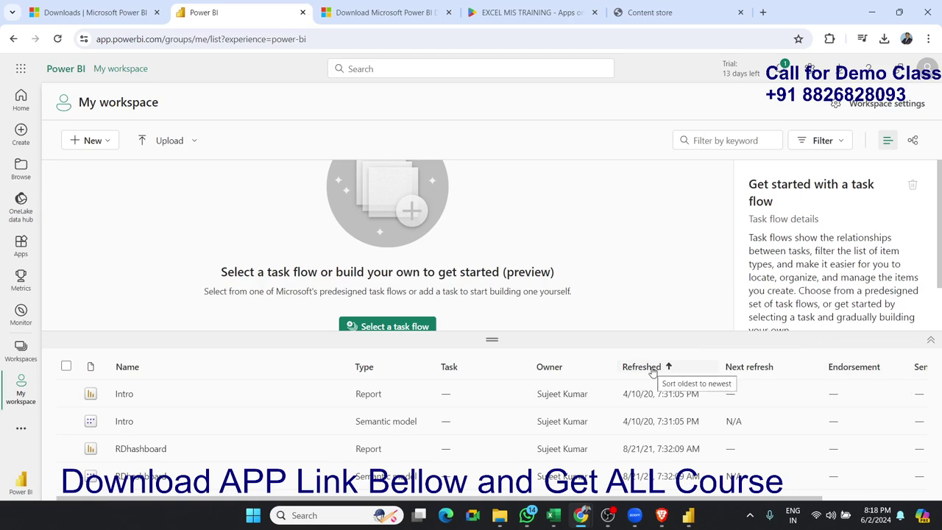
{"action": "left_click", "coordinate": [652, 370]}
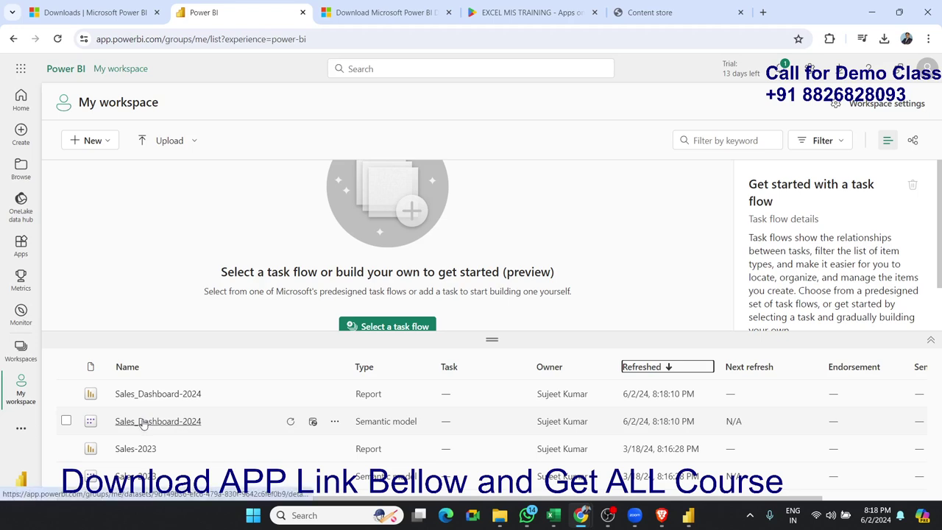
{"action": "left_click", "coordinate": [153, 395]}
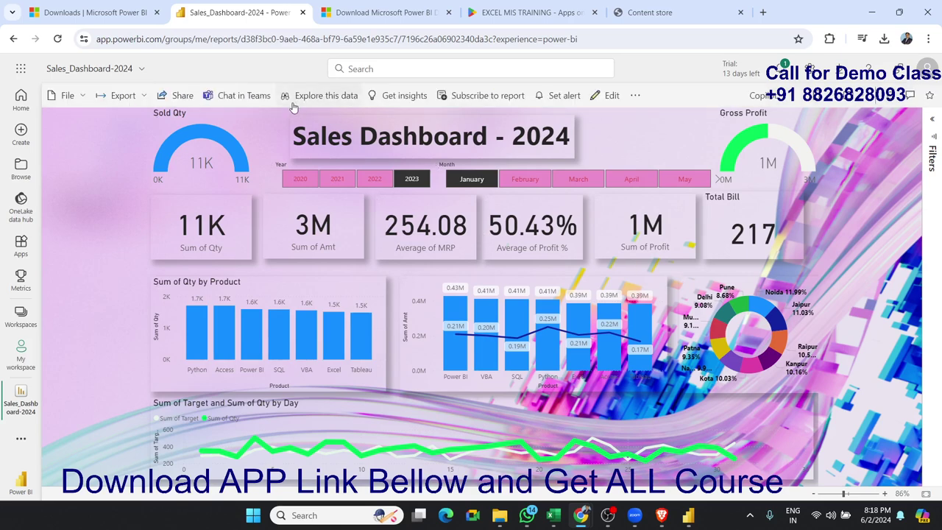
Review the report's Export options and Share link dialog, then bring up the File menu.
{"action": "left_click", "coordinate": [116, 96]}
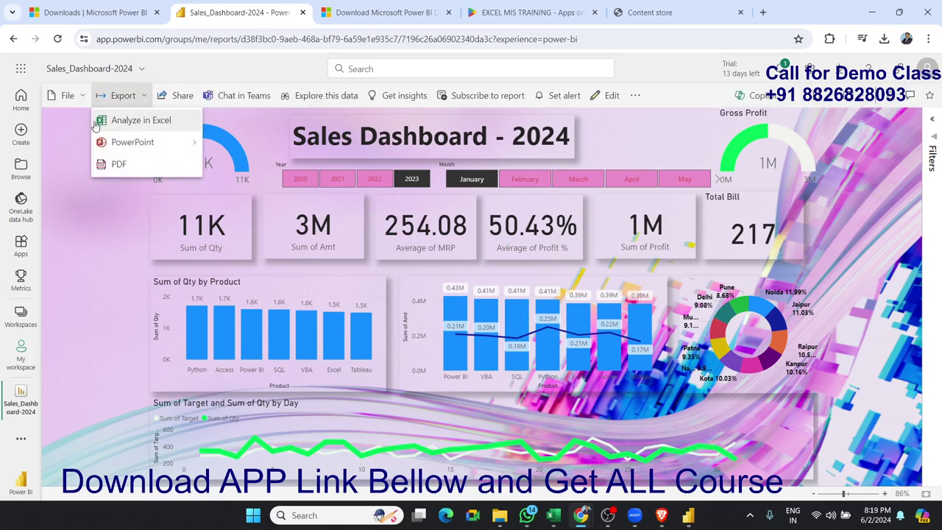
{"action": "left_click", "coordinate": [164, 101]}
{"action": "left_click", "coordinate": [163, 100]}
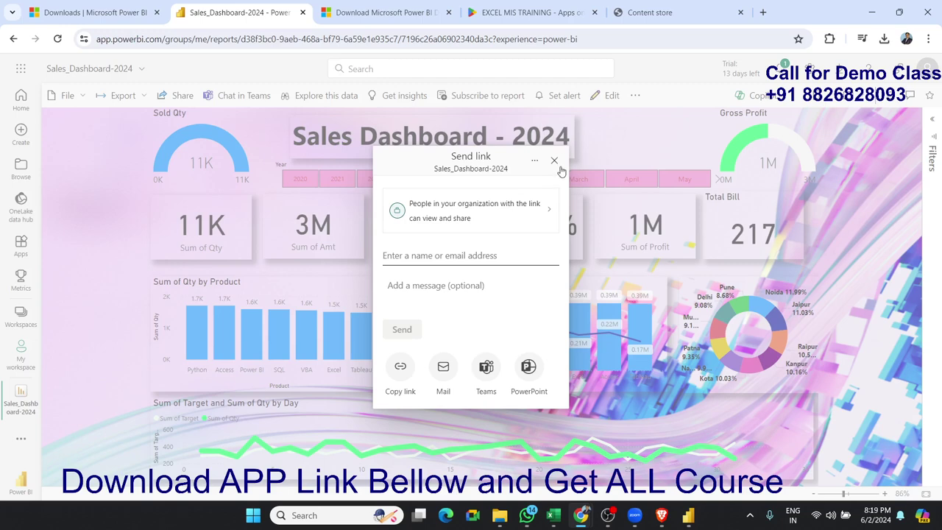
{"action": "left_click", "coordinate": [554, 160]}
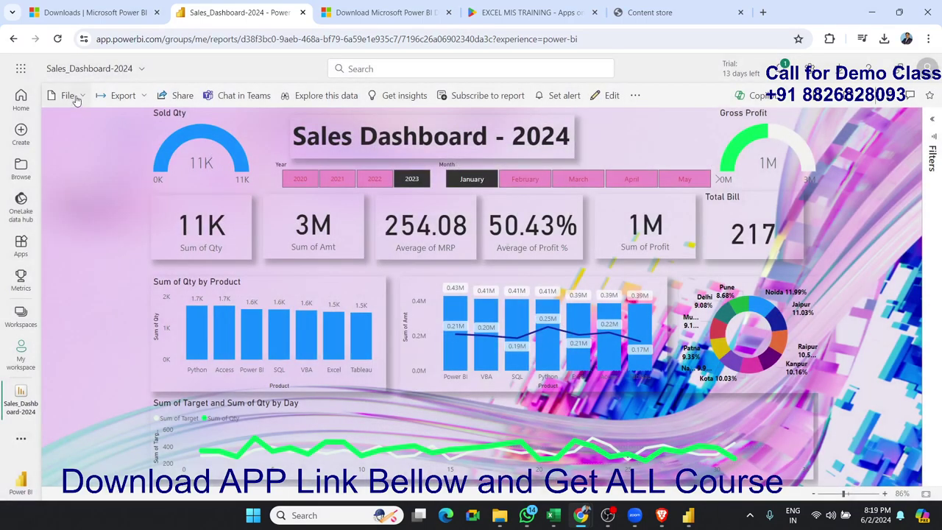
{"action": "left_click", "coordinate": [75, 100]}
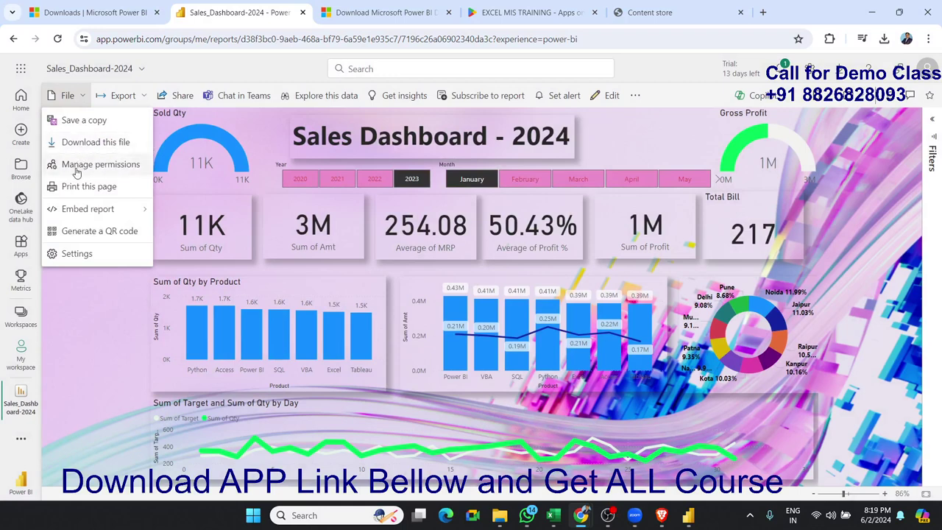
{"action": "left_click", "coordinate": [77, 171]}
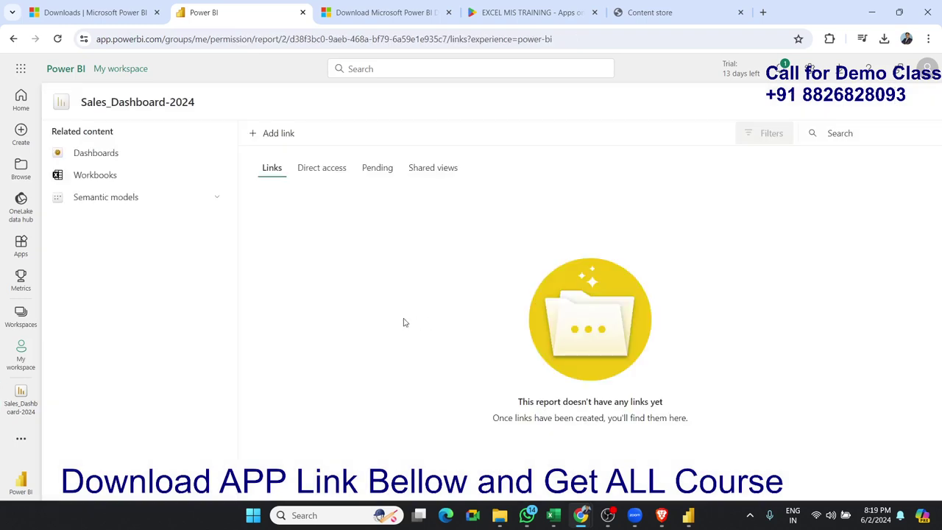
{"action": "left_click", "coordinate": [337, 175]}
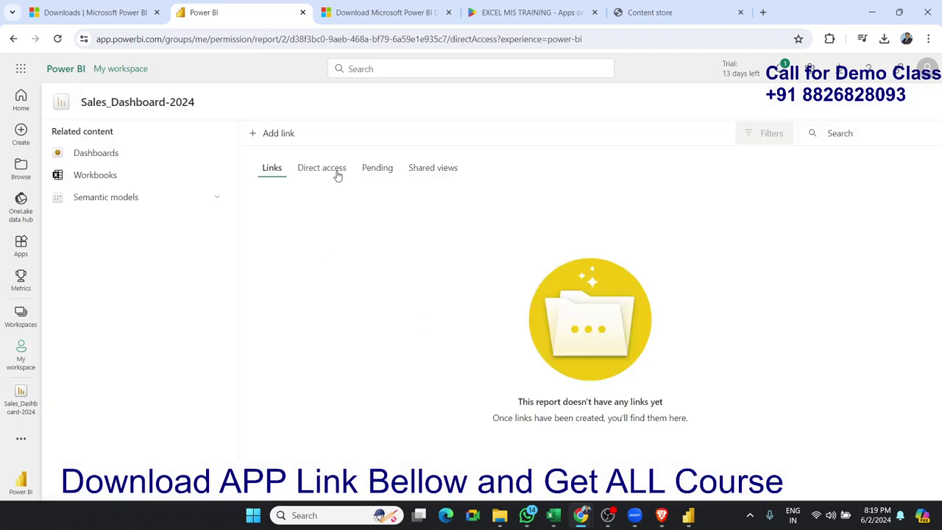
{"action": "left_click", "coordinate": [378, 169]}
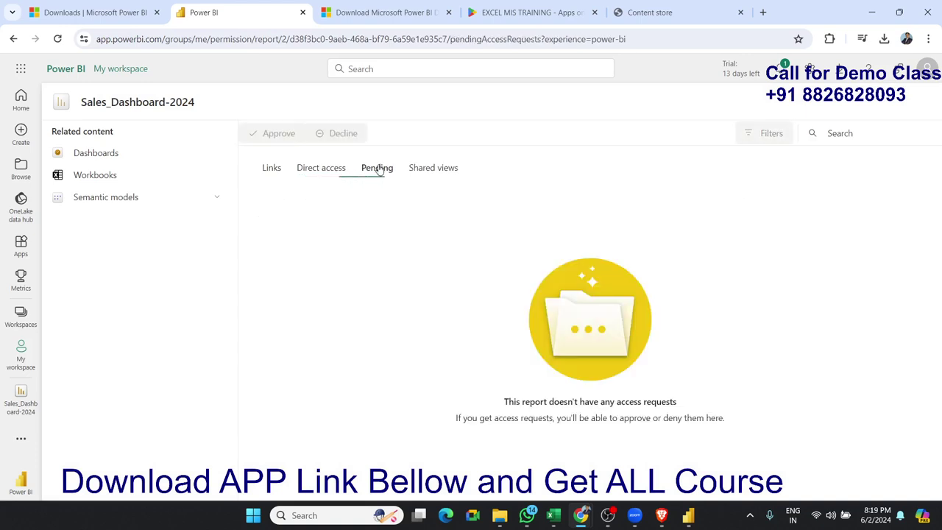
{"action": "left_click", "coordinate": [282, 172]}
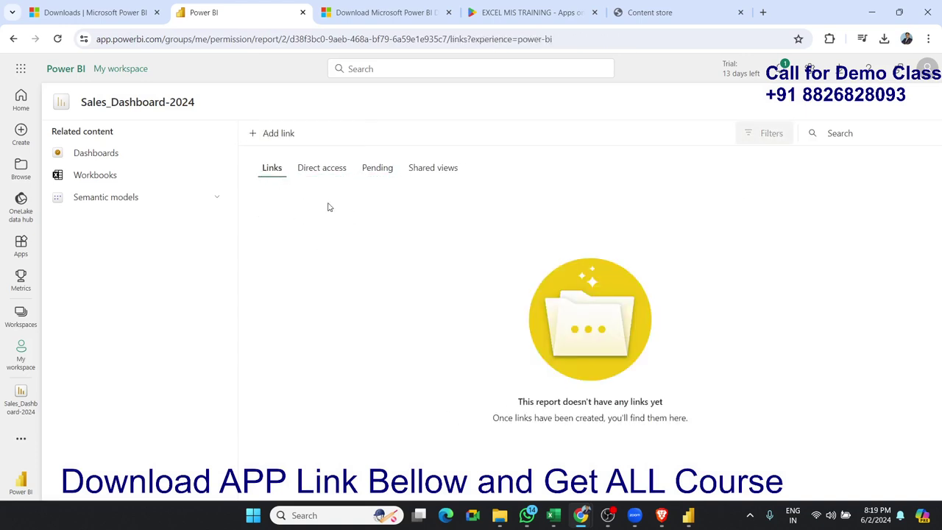
{"action": "left_click", "coordinate": [13, 39]}
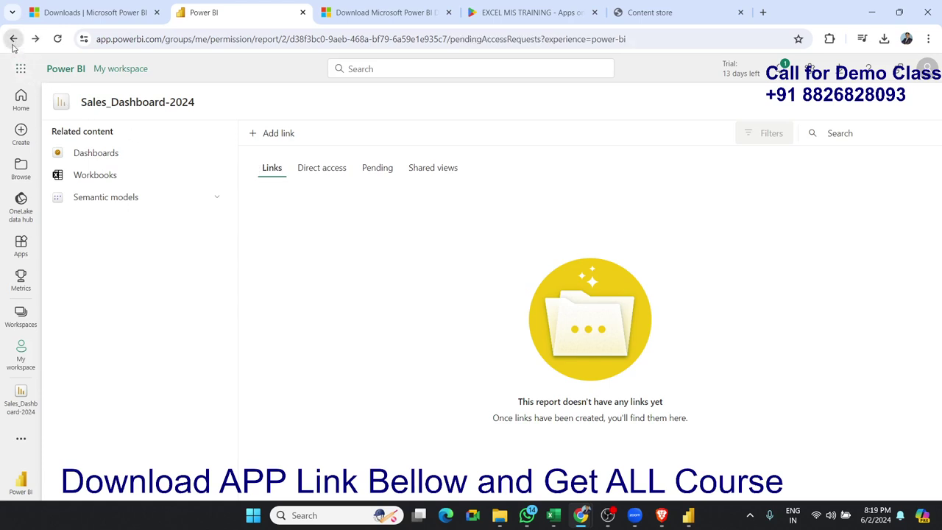
{"action": "left_click", "coordinate": [14, 39]}
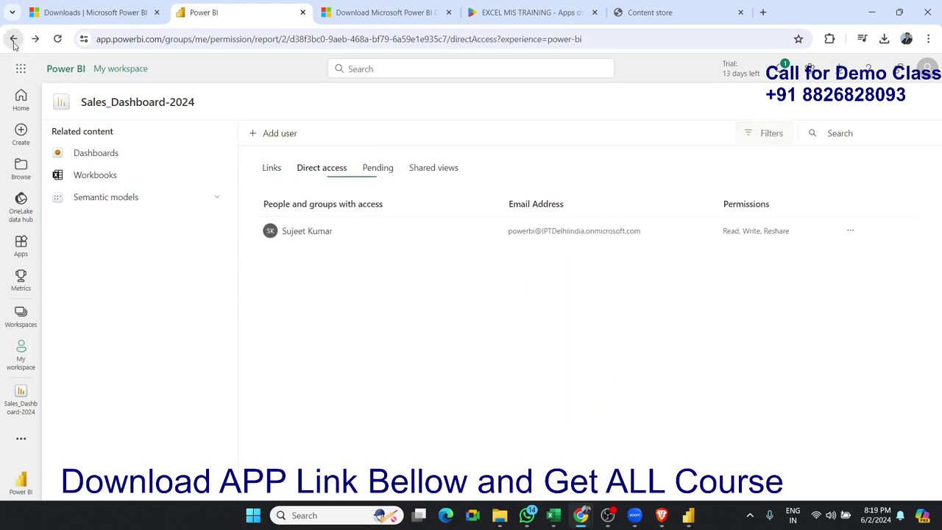
{"action": "left_click", "coordinate": [13, 38]}
{"action": "left_click", "coordinate": [14, 39]}
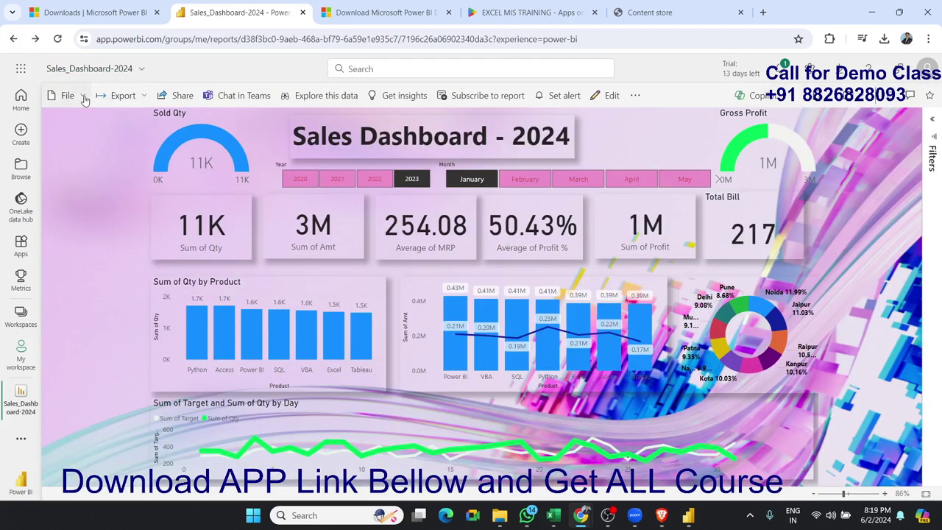
Publish the report via File > Embed report > Publish to web and copy its public link.
{"action": "left_click", "coordinate": [84, 96]}
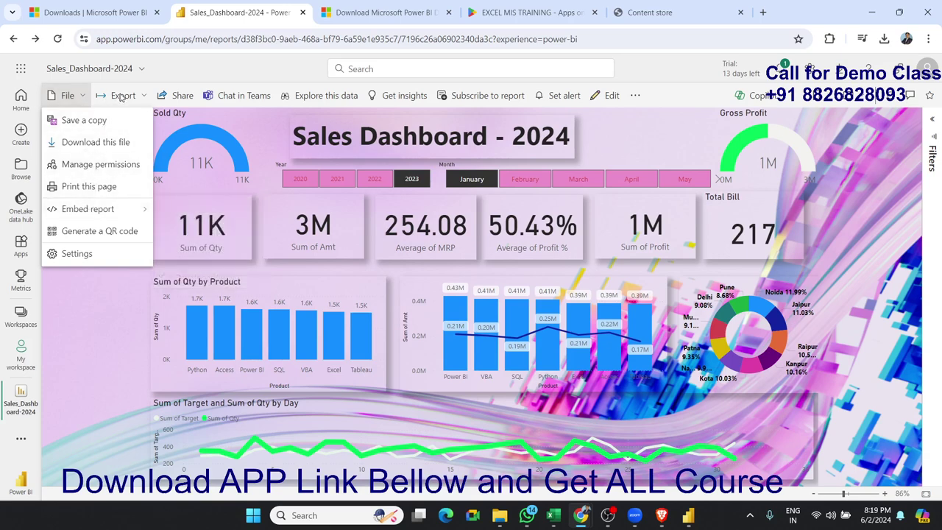
{"action": "mouse_move", "coordinate": [88, 209]}
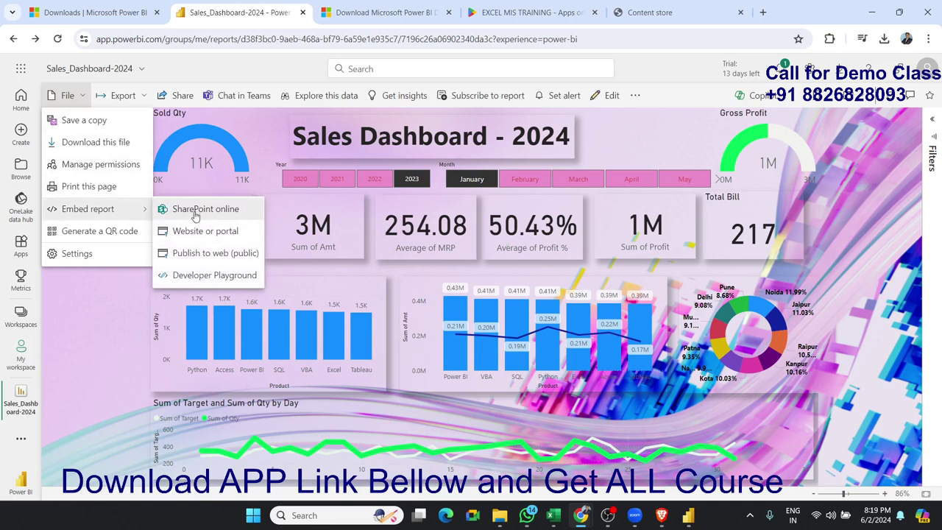
{"action": "left_click", "coordinate": [204, 253]}
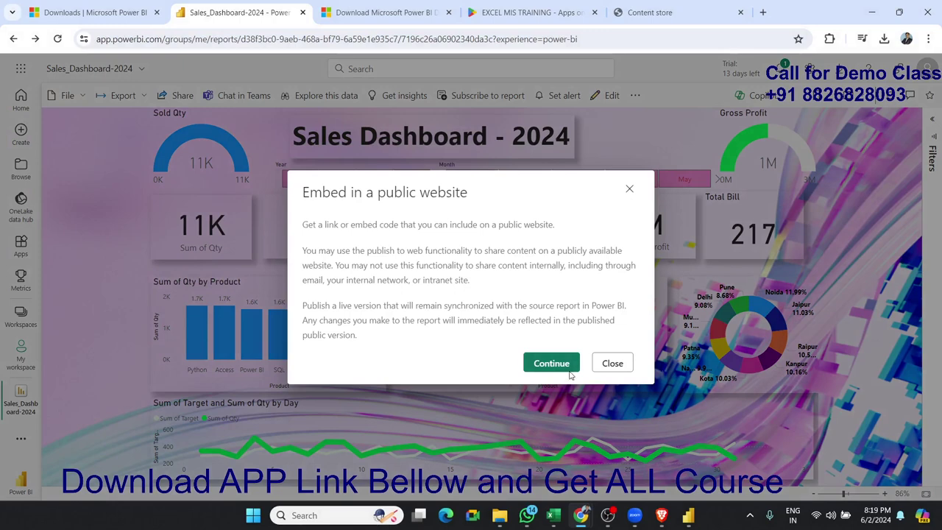
{"action": "left_click", "coordinate": [569, 370]}
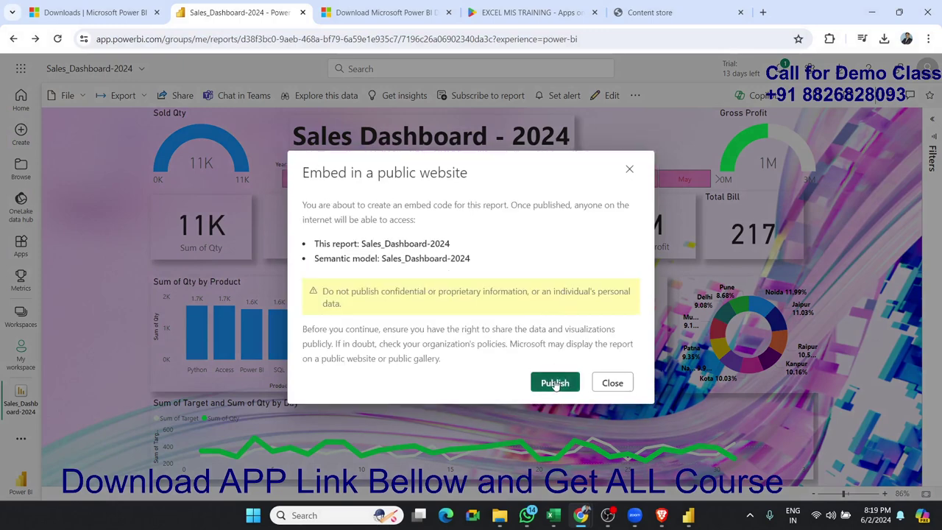
{"action": "left_click", "coordinate": [555, 383]}
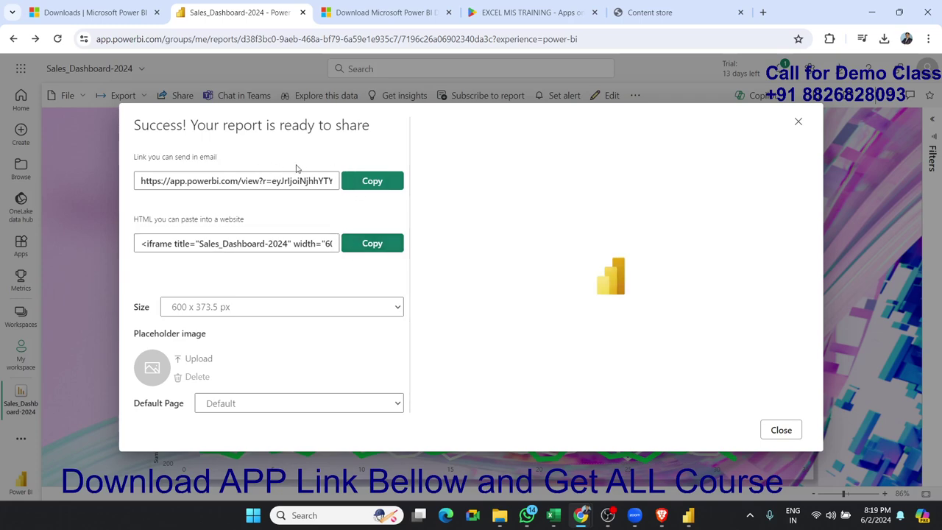
{"action": "left_click", "coordinate": [371, 180]}
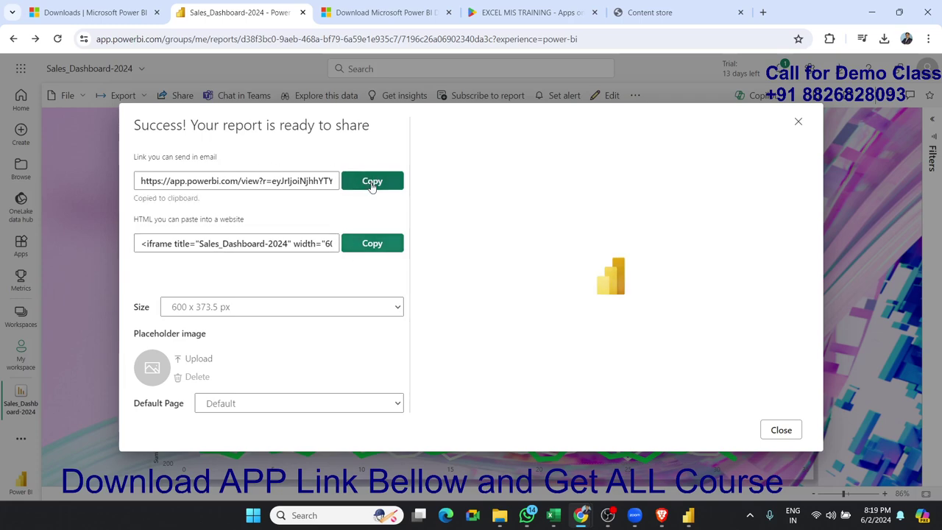
{"action": "left_click", "coordinate": [762, 12]}
Load the pasted public report link and switch the year slicer from 2023 to 2022.
{"action": "key", "text": "ctrl+v"}
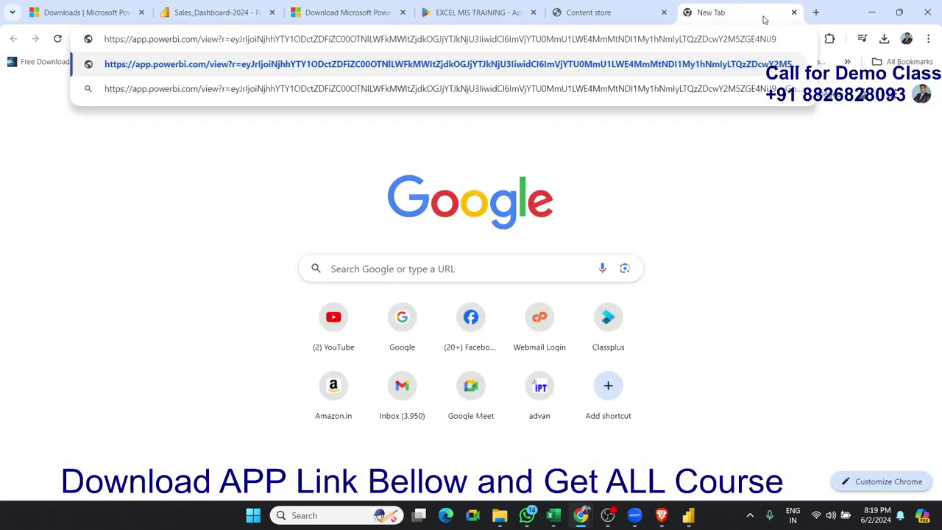
{"action": "key", "text": "Return"}
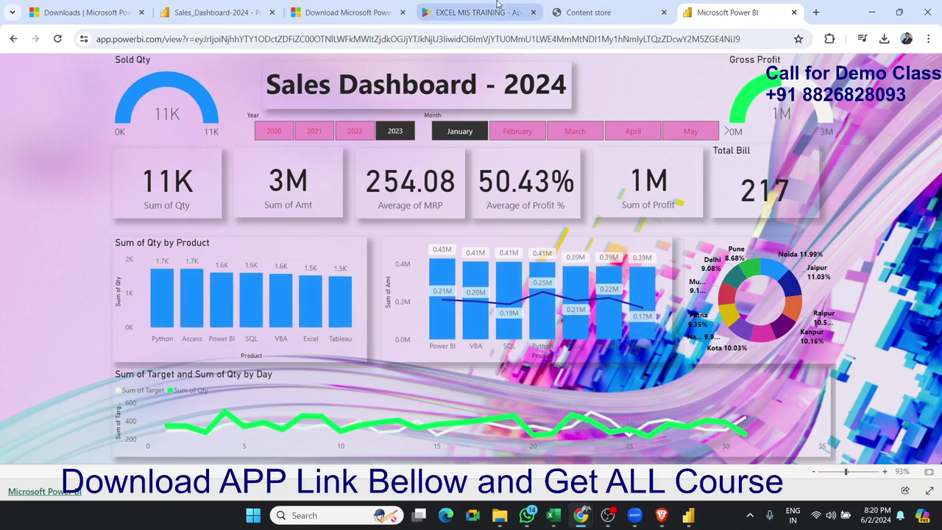
{"action": "left_click", "coordinate": [390, 131]}
{"action": "left_click", "coordinate": [356, 131]}
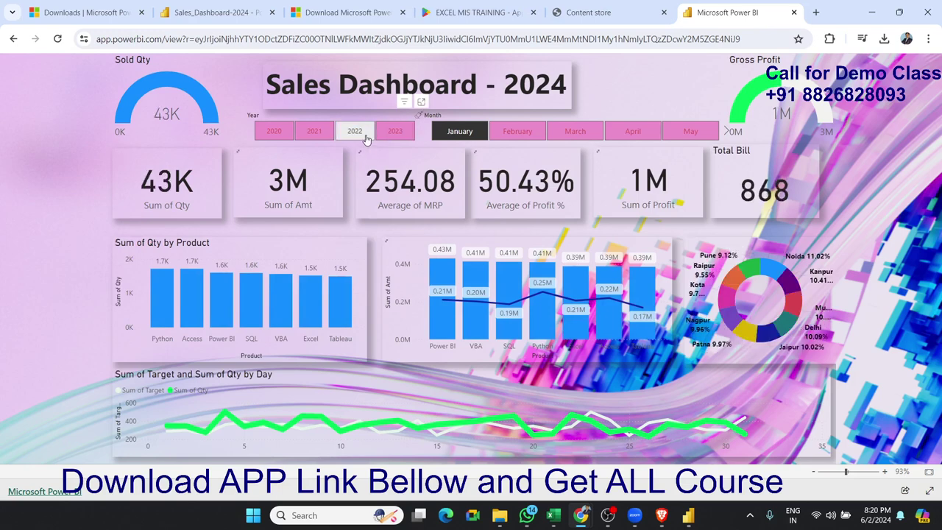
Try February, then 2023 with April, scroll the months, and cross-filter by the Excel bar.
{"action": "left_click", "coordinate": [513, 136]}
{"action": "left_click", "coordinate": [404, 132]}
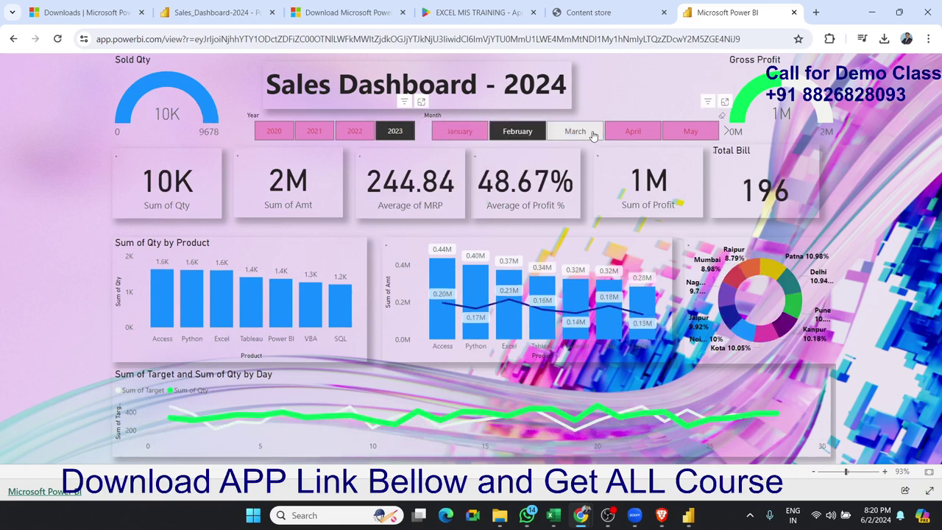
{"action": "left_click", "coordinate": [633, 131]}
{"action": "left_click", "coordinate": [725, 131]}
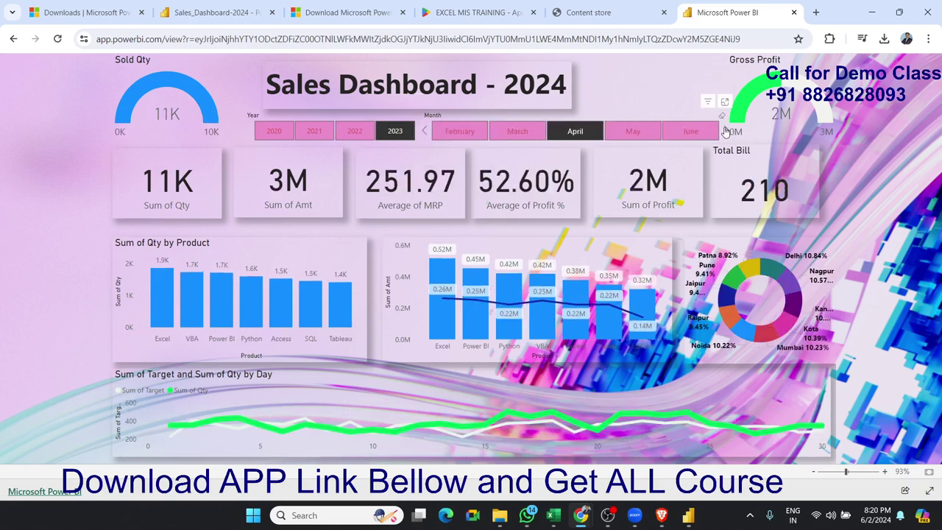
{"action": "left_click", "coordinate": [724, 131]}
{"action": "left_click", "coordinate": [725, 131]}
{"action": "left_click", "coordinate": [724, 131]}
{"action": "left_click", "coordinate": [724, 131]}
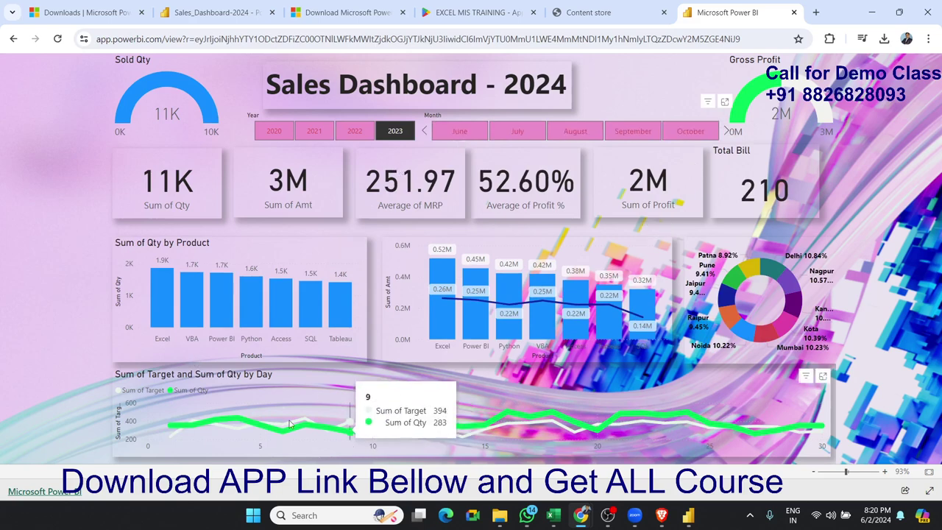
{"action": "left_click", "coordinate": [167, 318]}
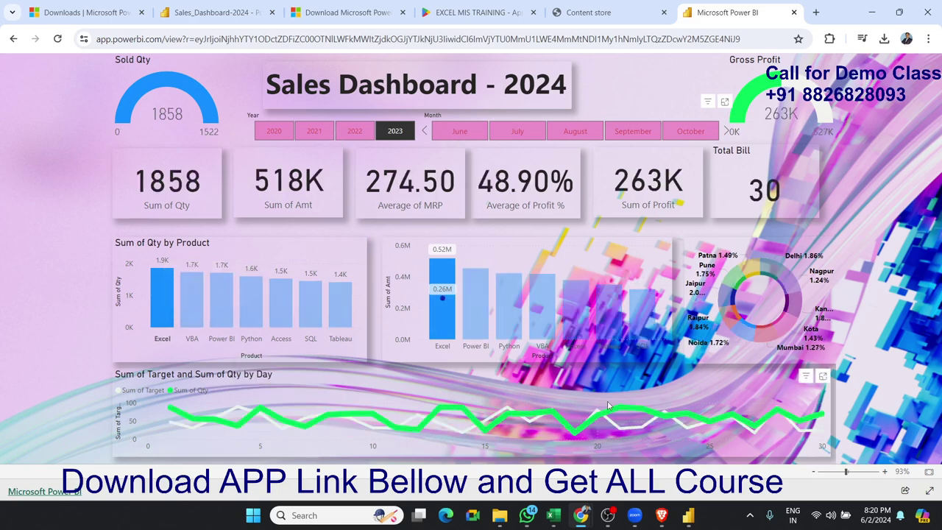
{"action": "left_click", "coordinate": [164, 310]}
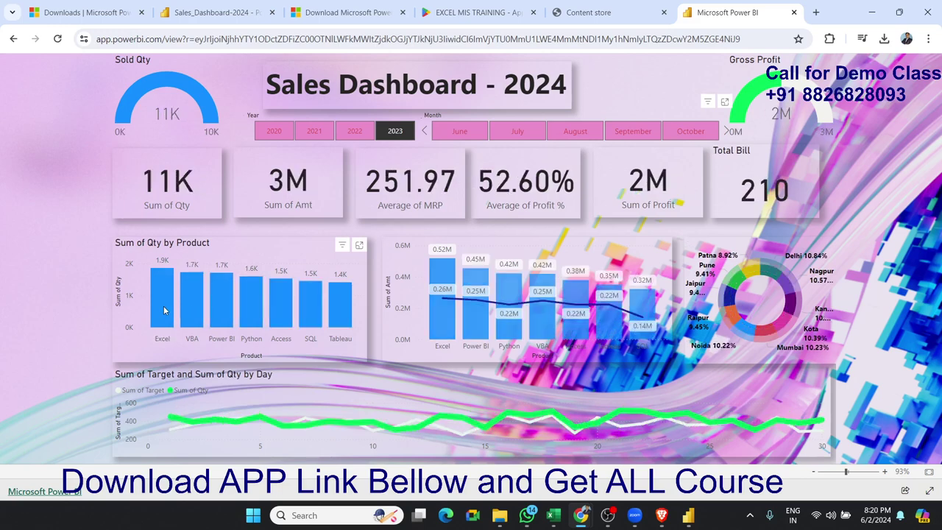